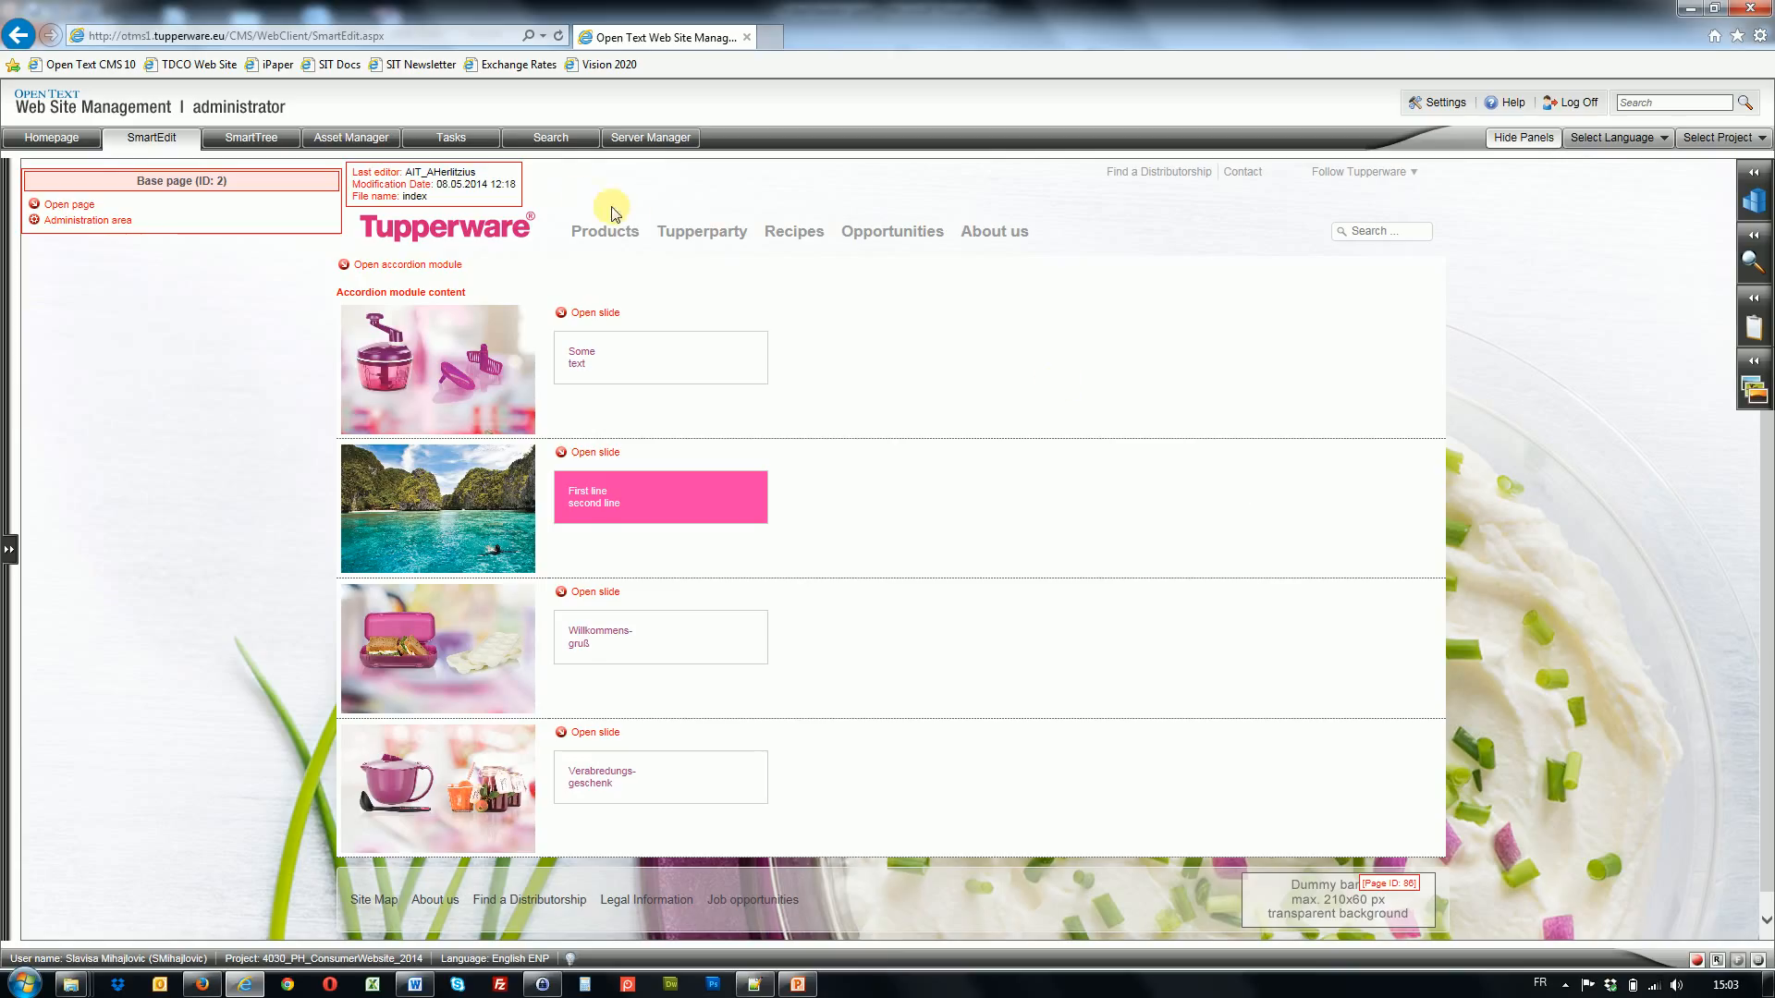
- Switch to the Temp folder window and preview the image bg_argentina_1920x1080px.jpg
{"action": "mouse_move", "coordinate": [599, 231]}
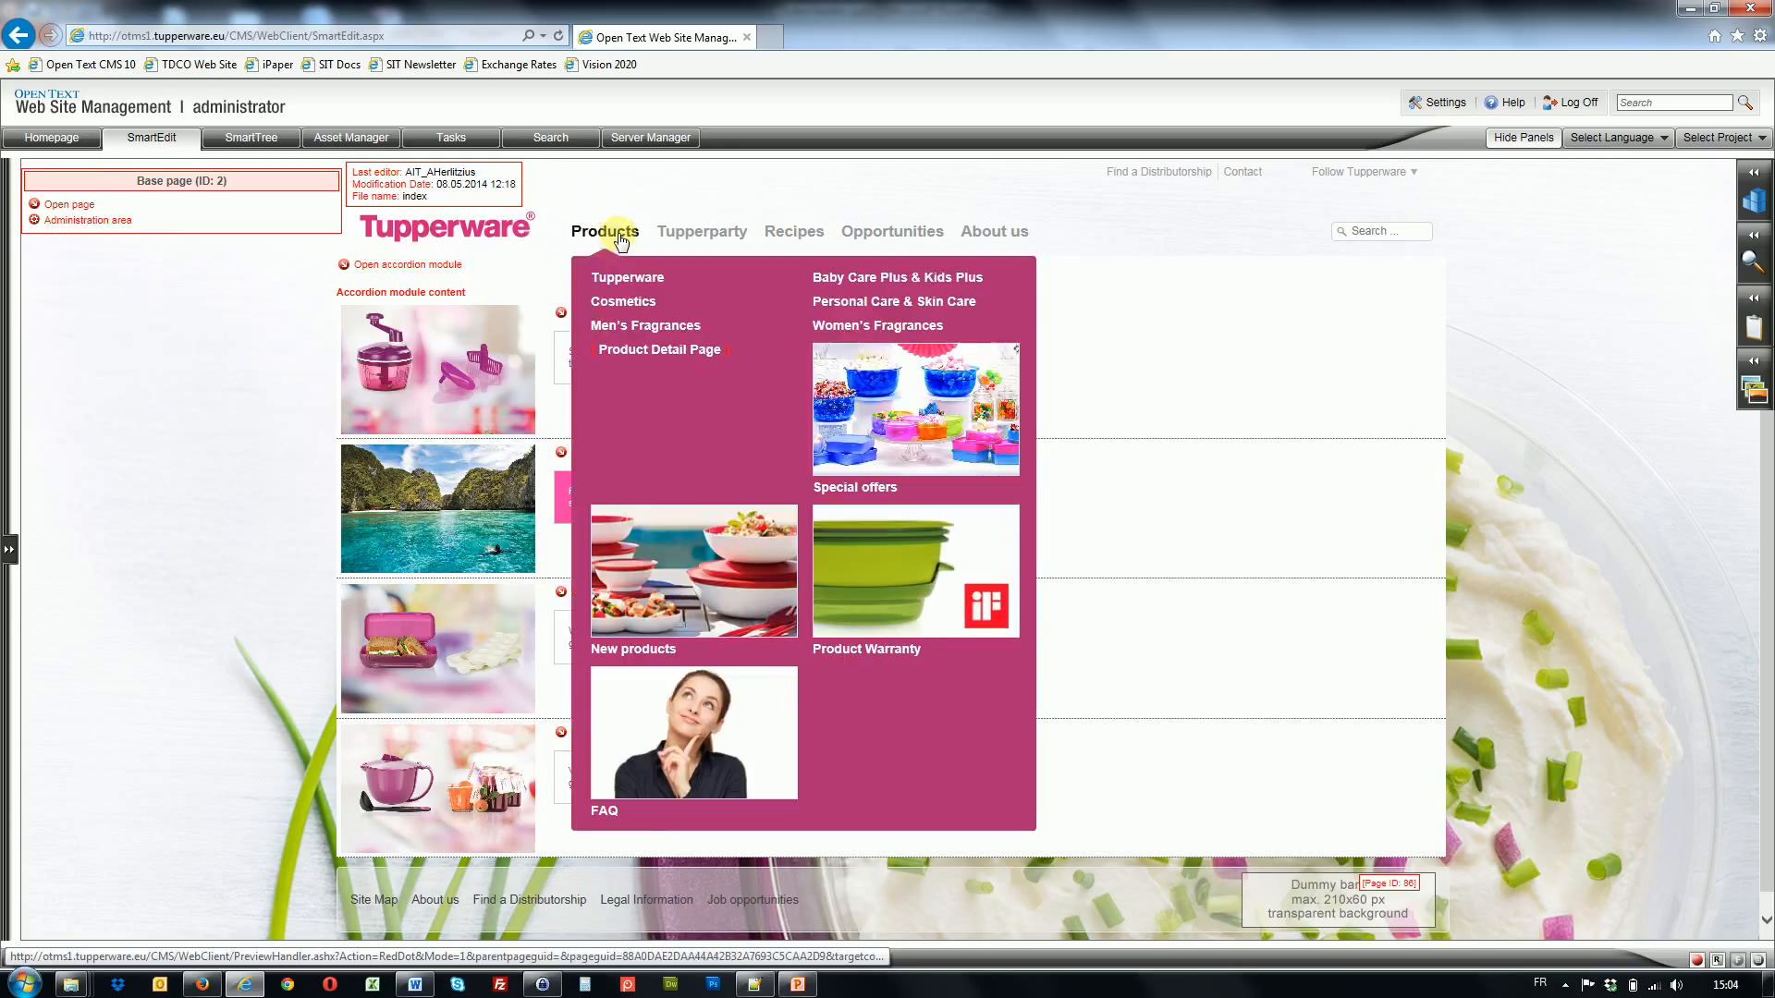
{"action": "mouse_move", "coordinate": [787, 242]}
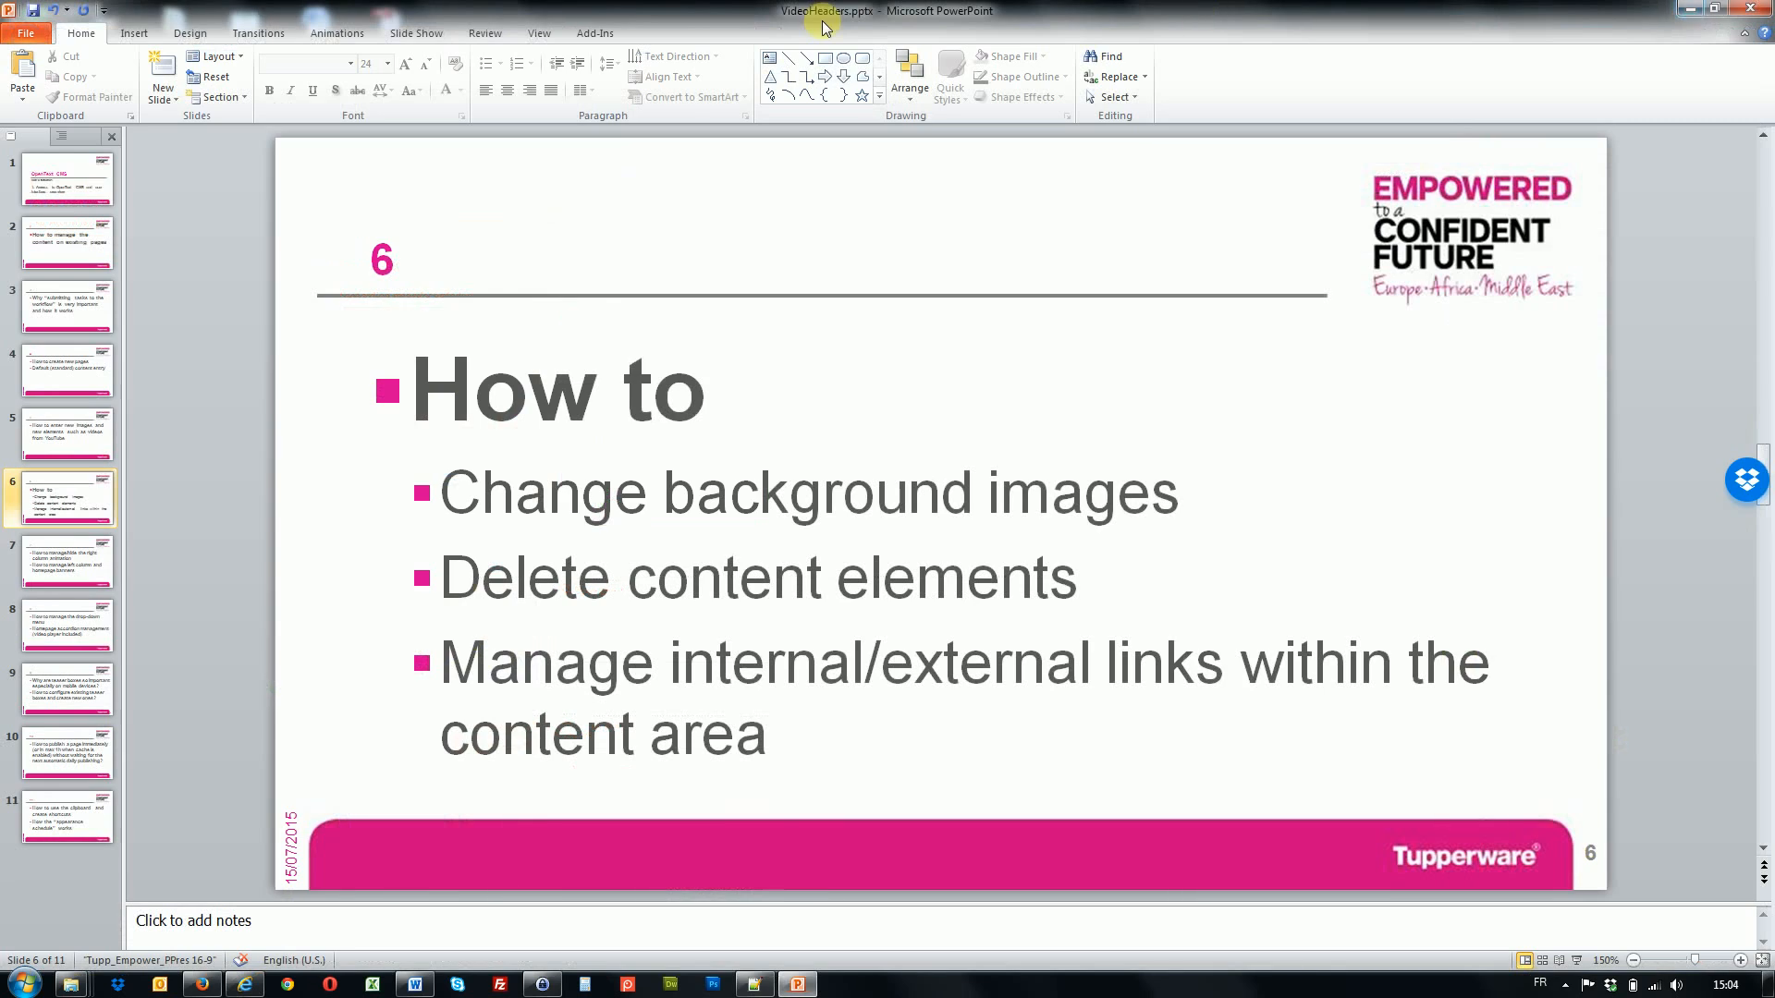
{"action": "mouse_move", "coordinate": [78, 986]}
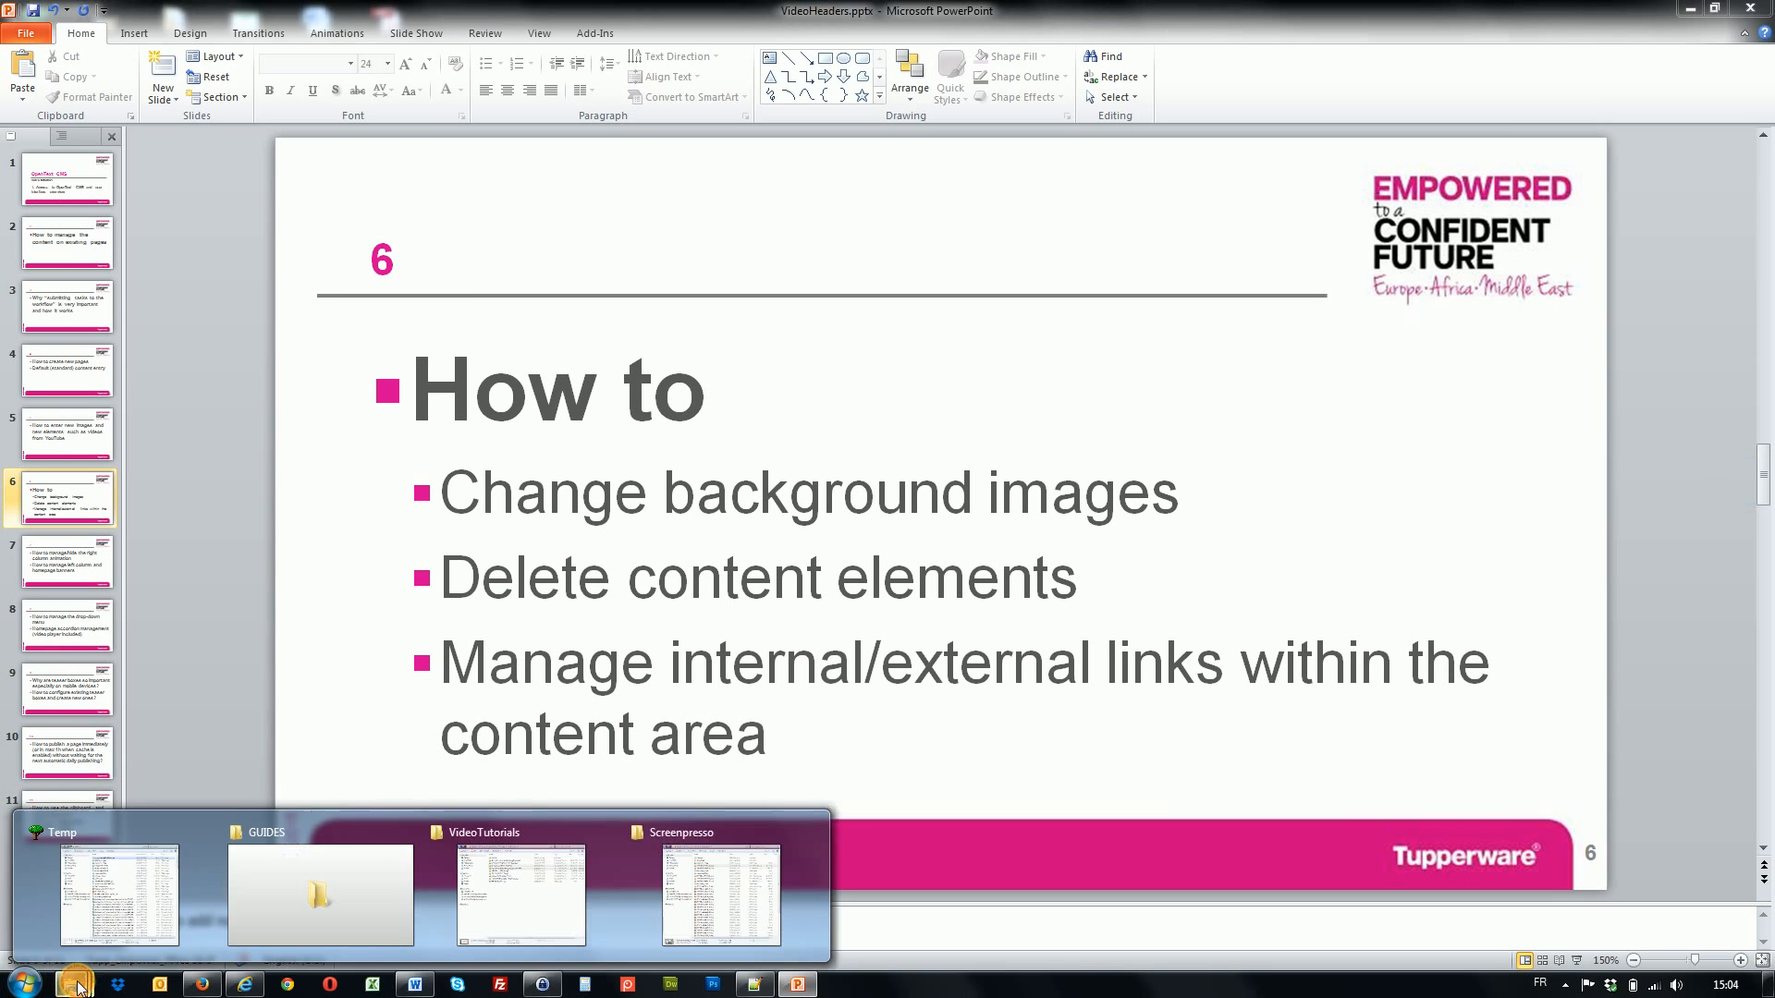
{"action": "left_click", "coordinate": [120, 893]}
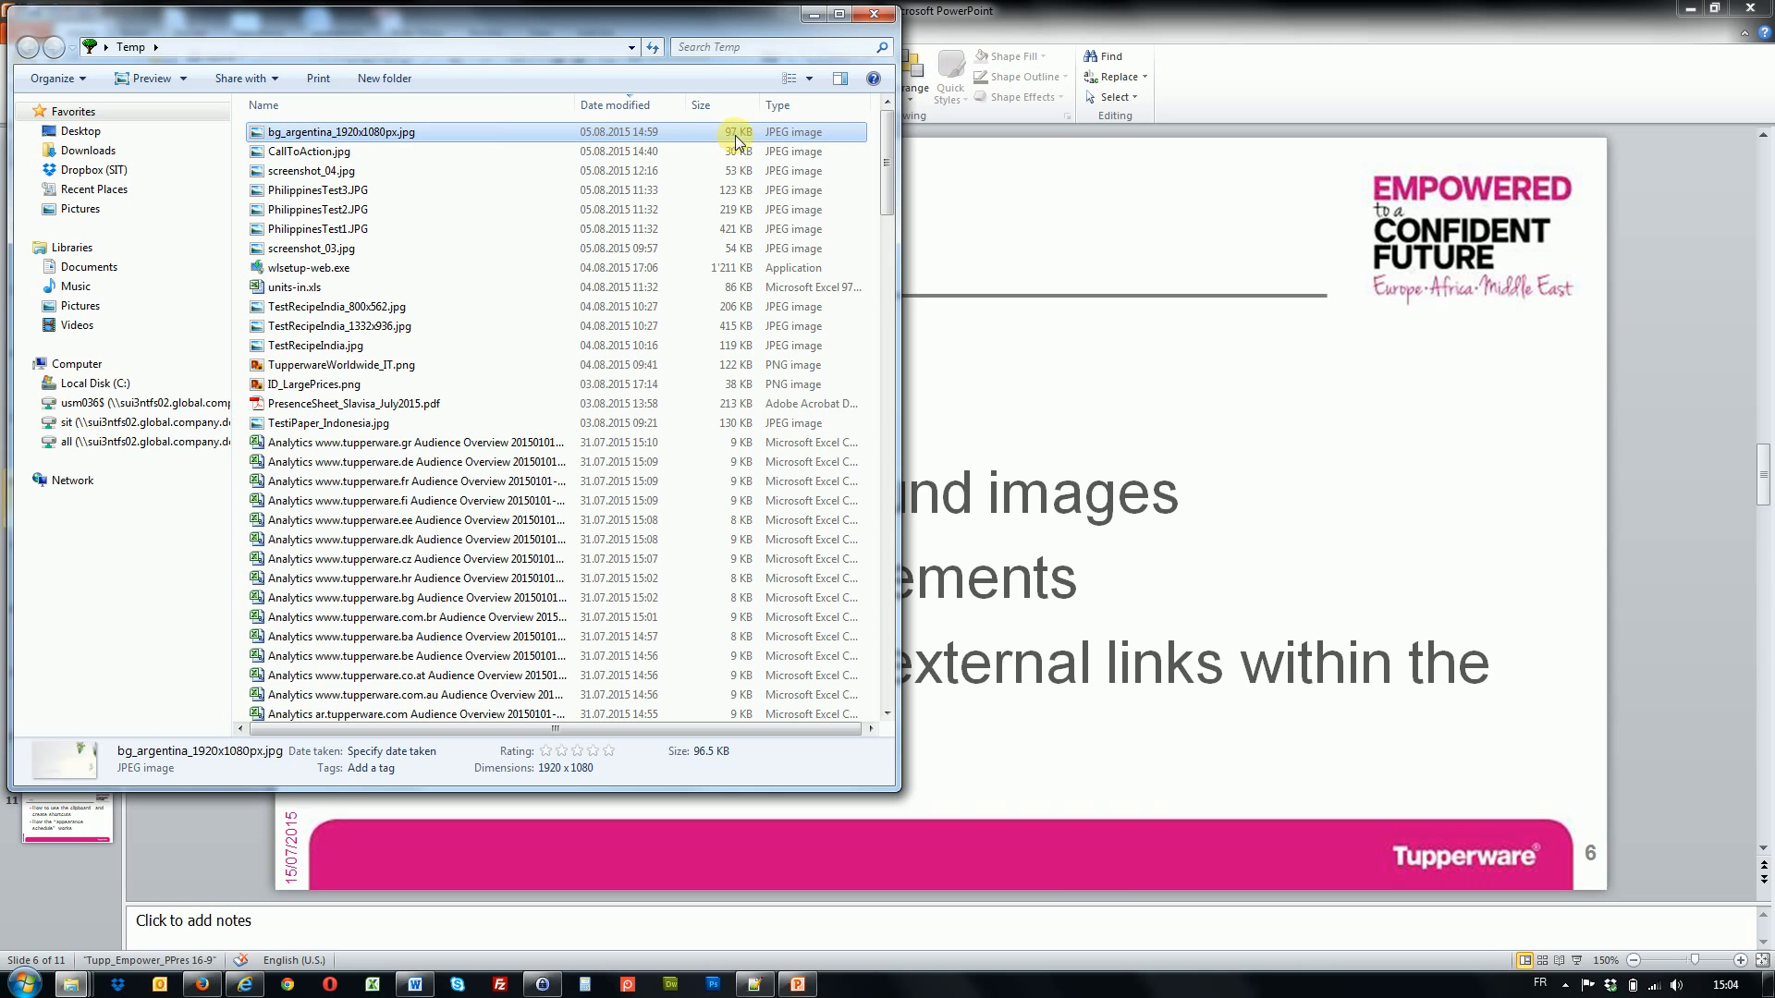
{"action": "double_click", "coordinate": [311, 135]}
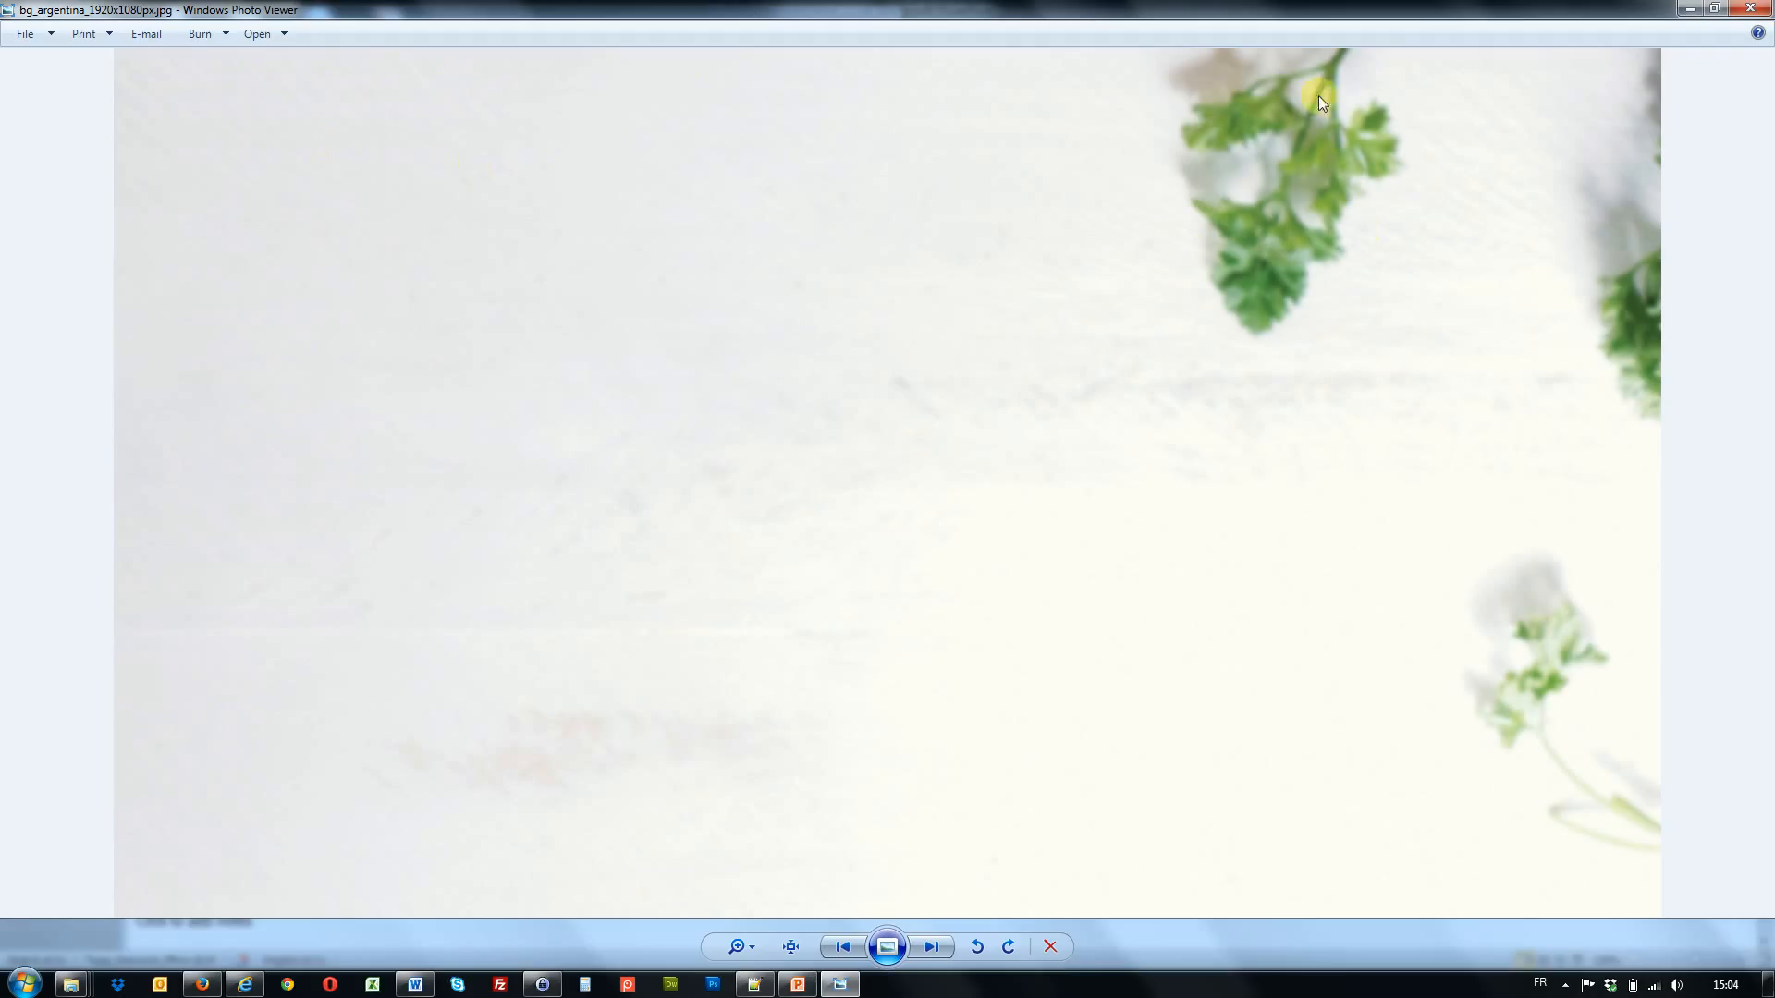
{"action": "left_click", "coordinate": [1690, 11]}
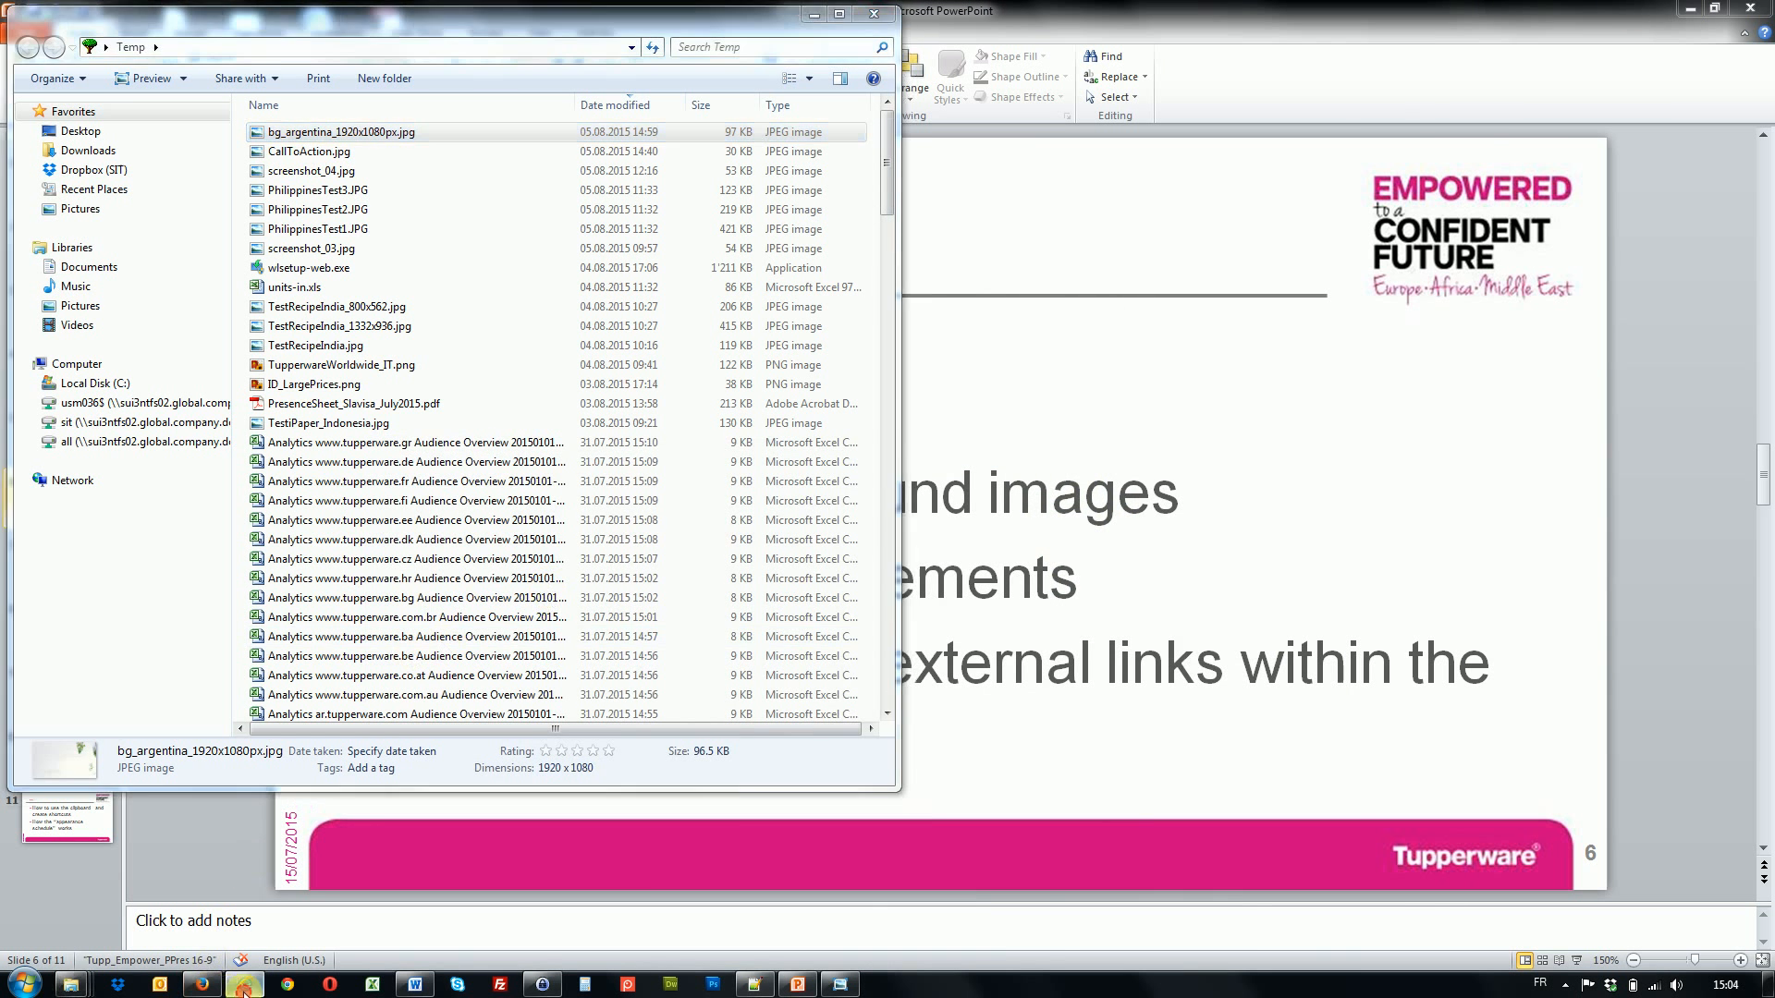
- Return to Internet Explorer and open the site's Tupperparty page for editing
{"action": "left_click", "coordinate": [236, 987]}
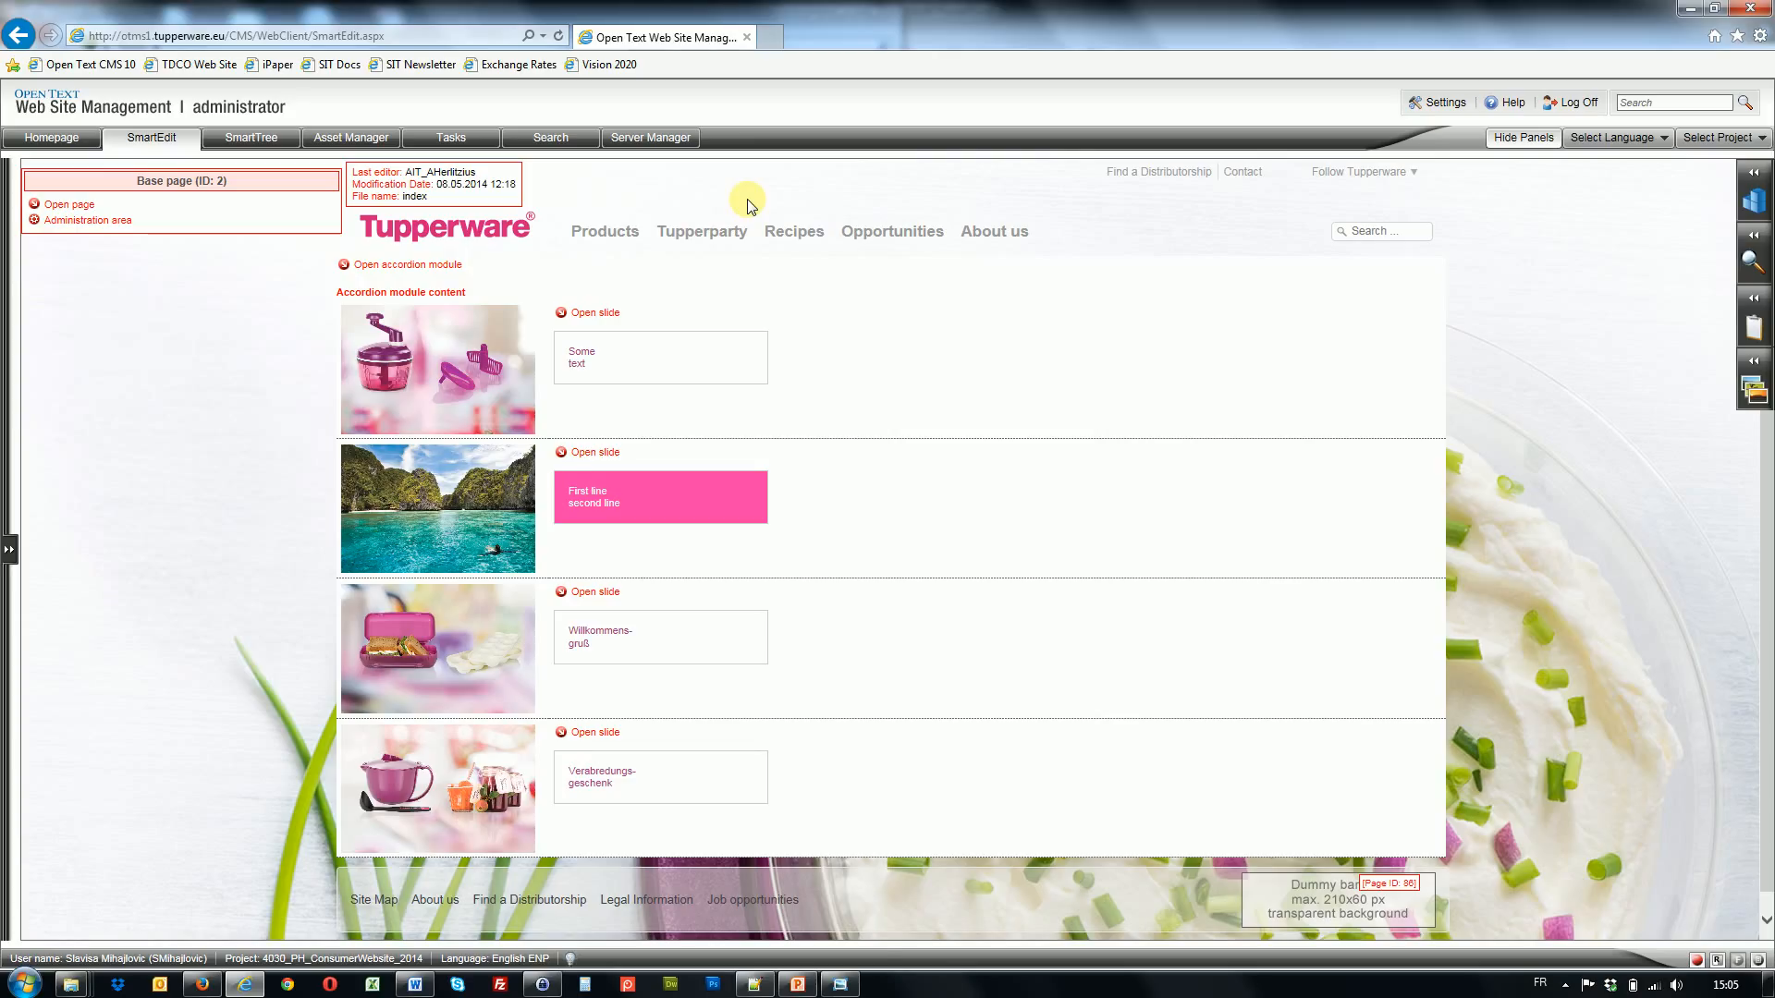
{"action": "mouse_move", "coordinate": [682, 239]}
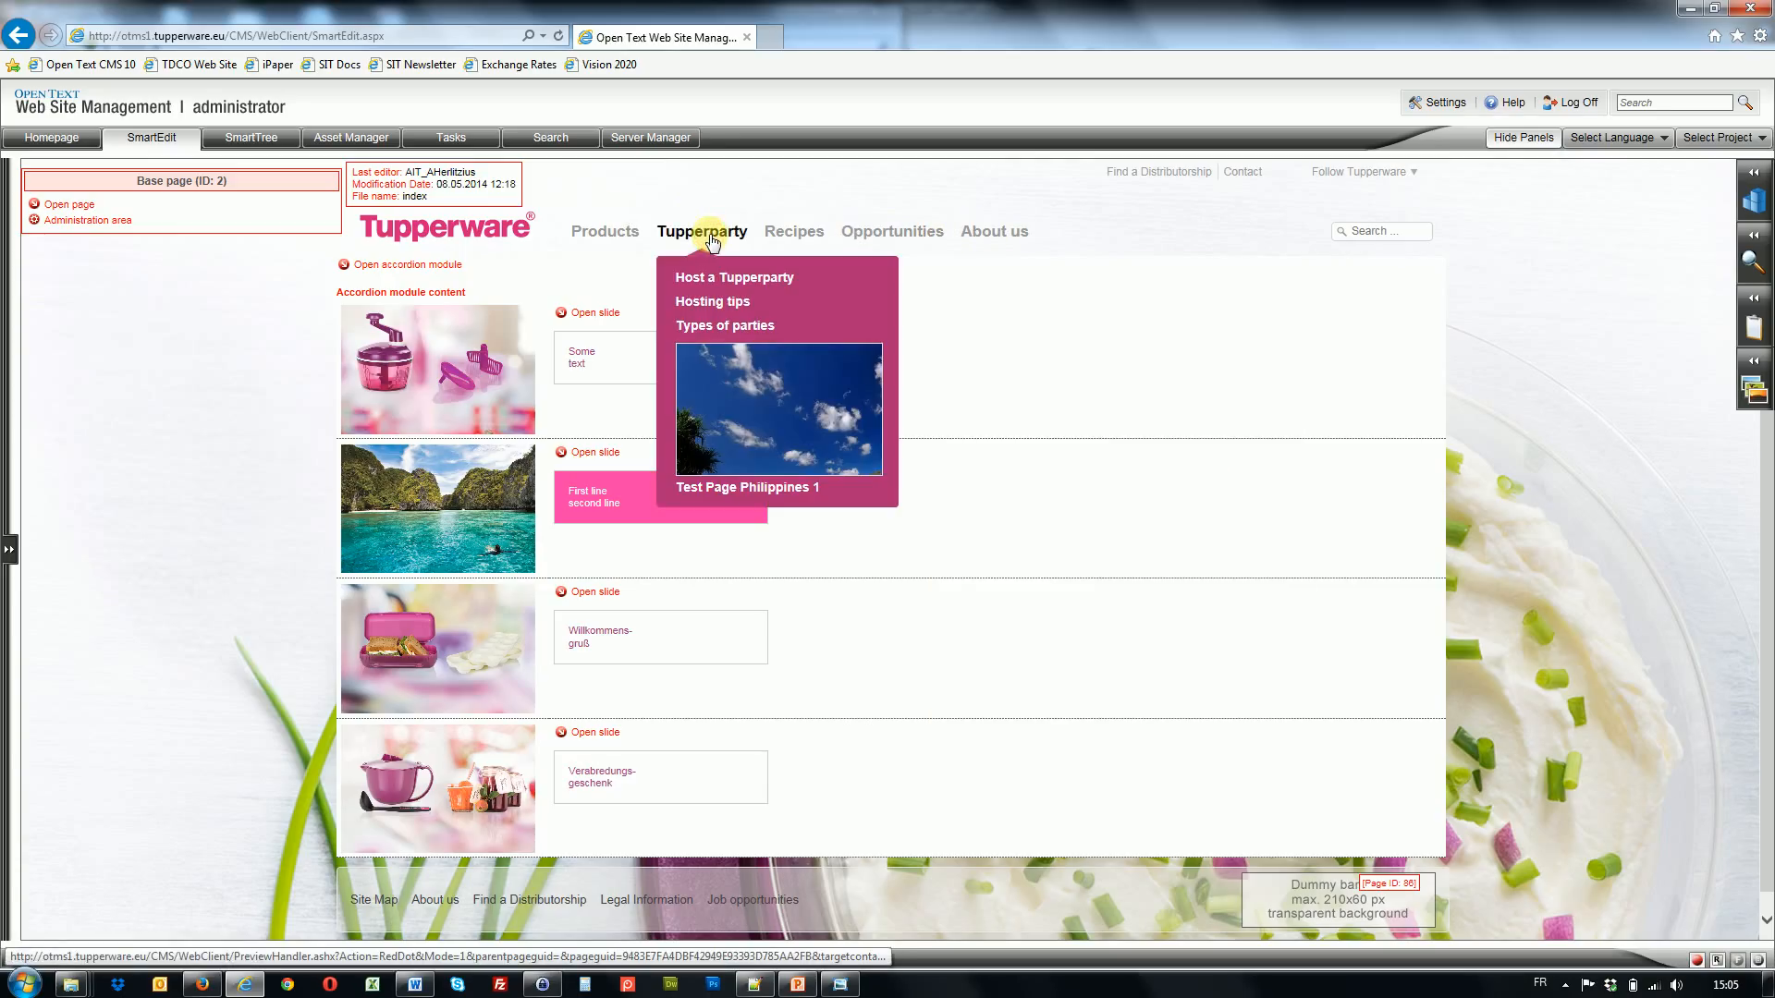
{"action": "left_click", "coordinate": [711, 238]}
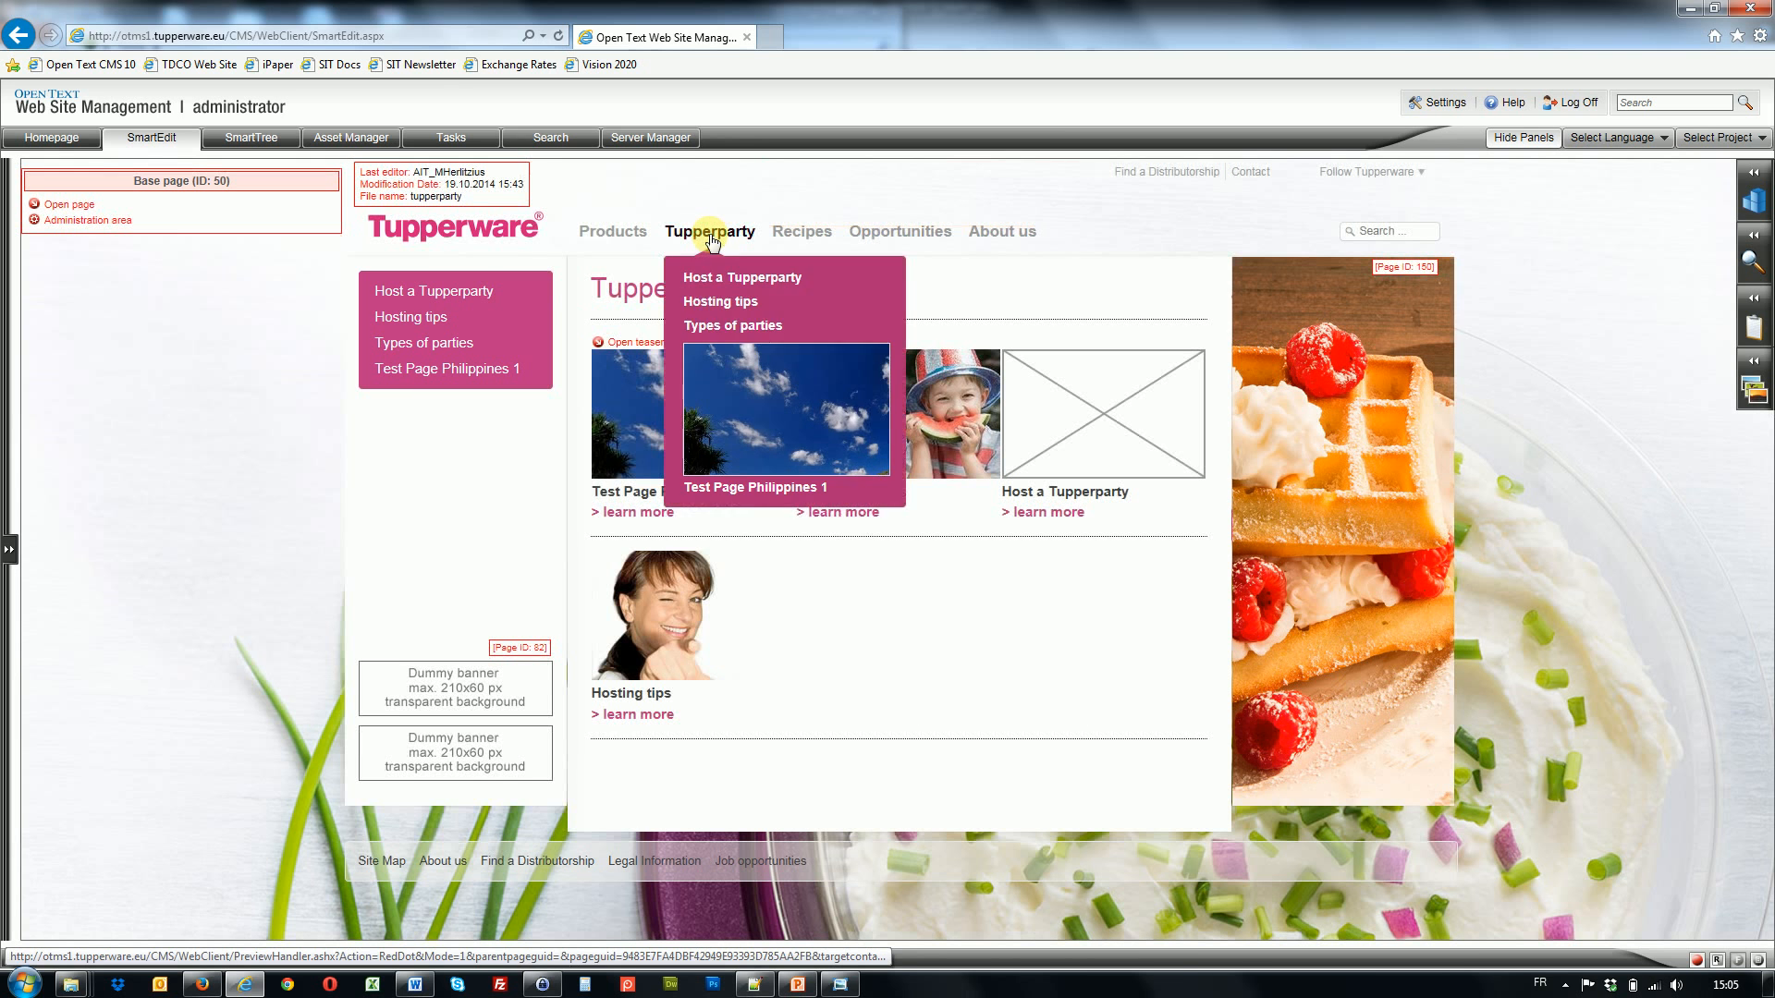
{"action": "left_click", "coordinate": [35, 206]}
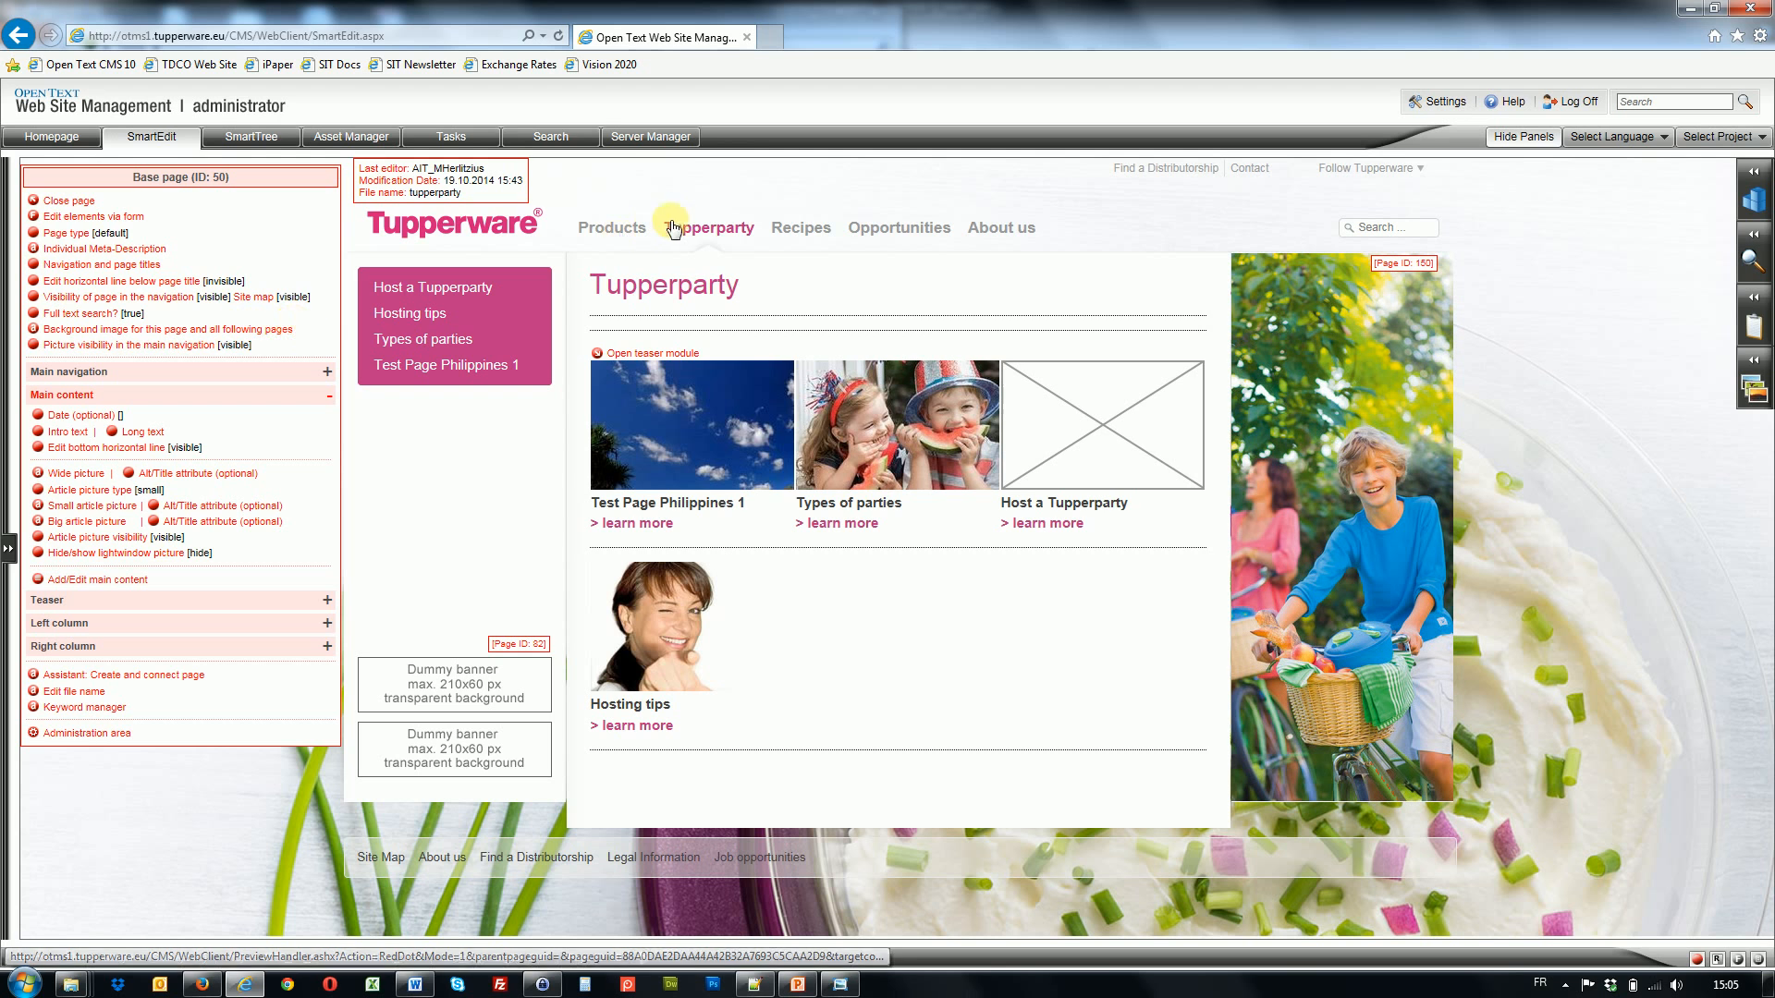
- Upload bg_argentina_1920x1080px.jpg from the Temp folder to the image gallery for the background of this page and all following pages
{"action": "mouse_move", "coordinate": [693, 227]}
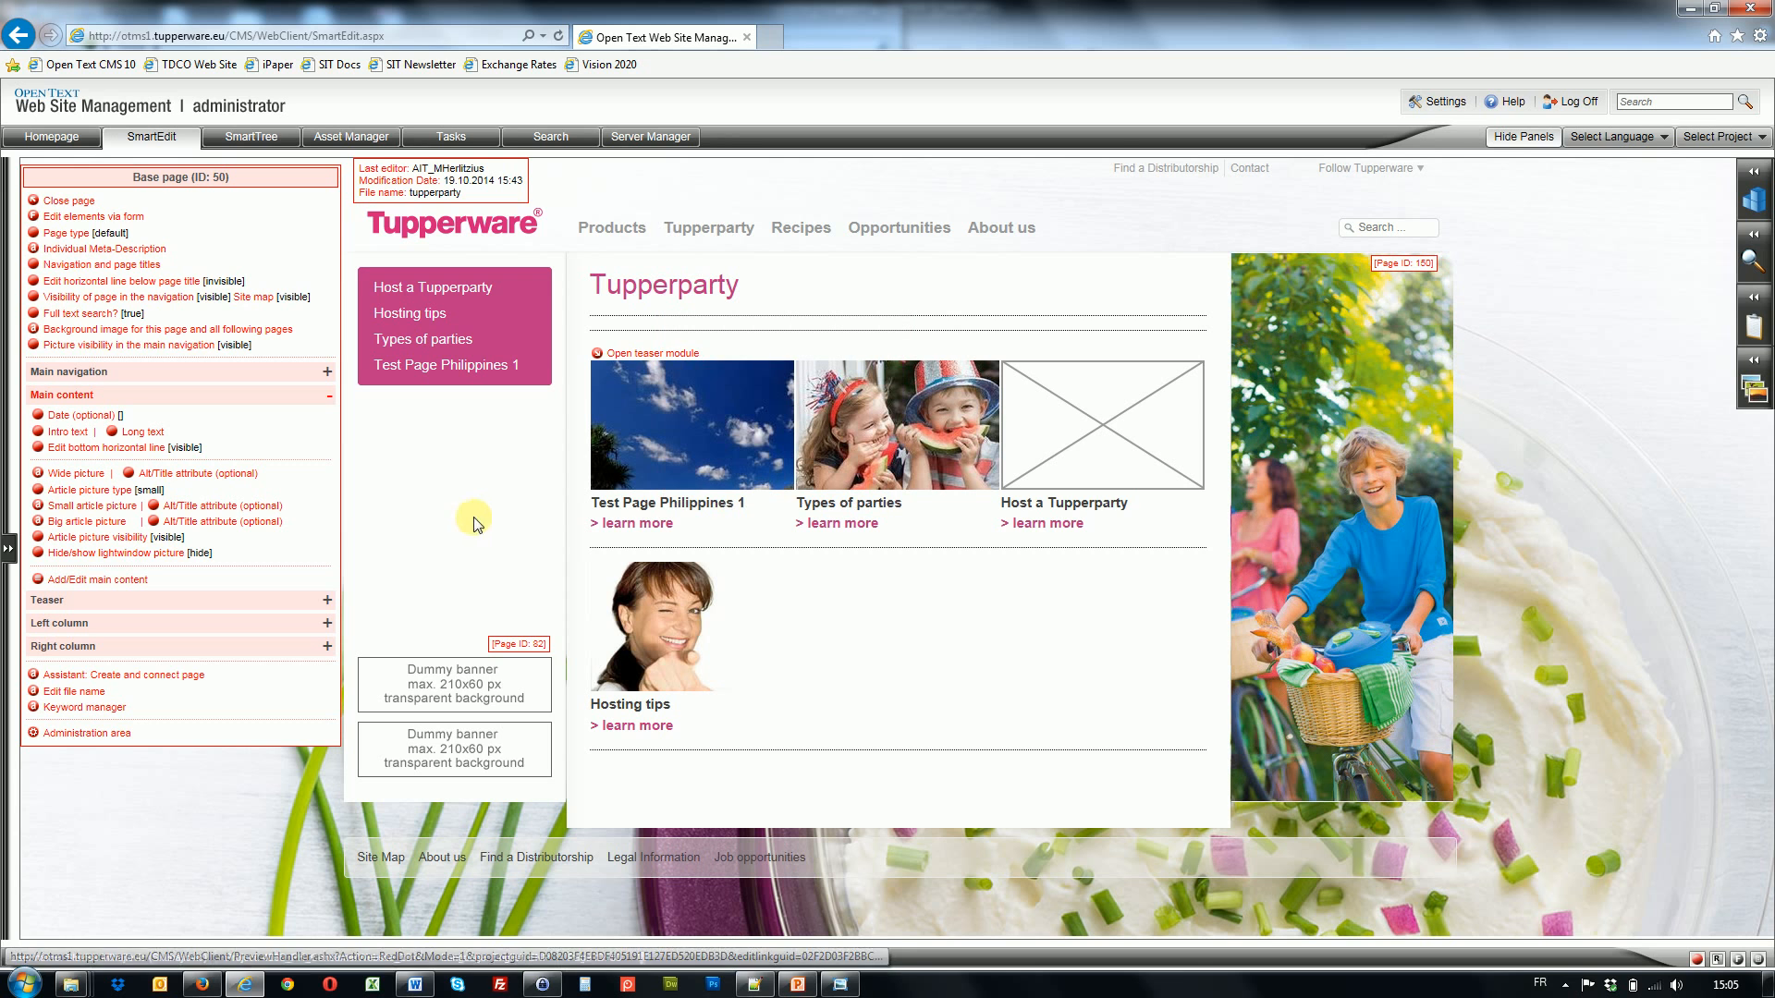
{"action": "left_click", "coordinate": [34, 331]}
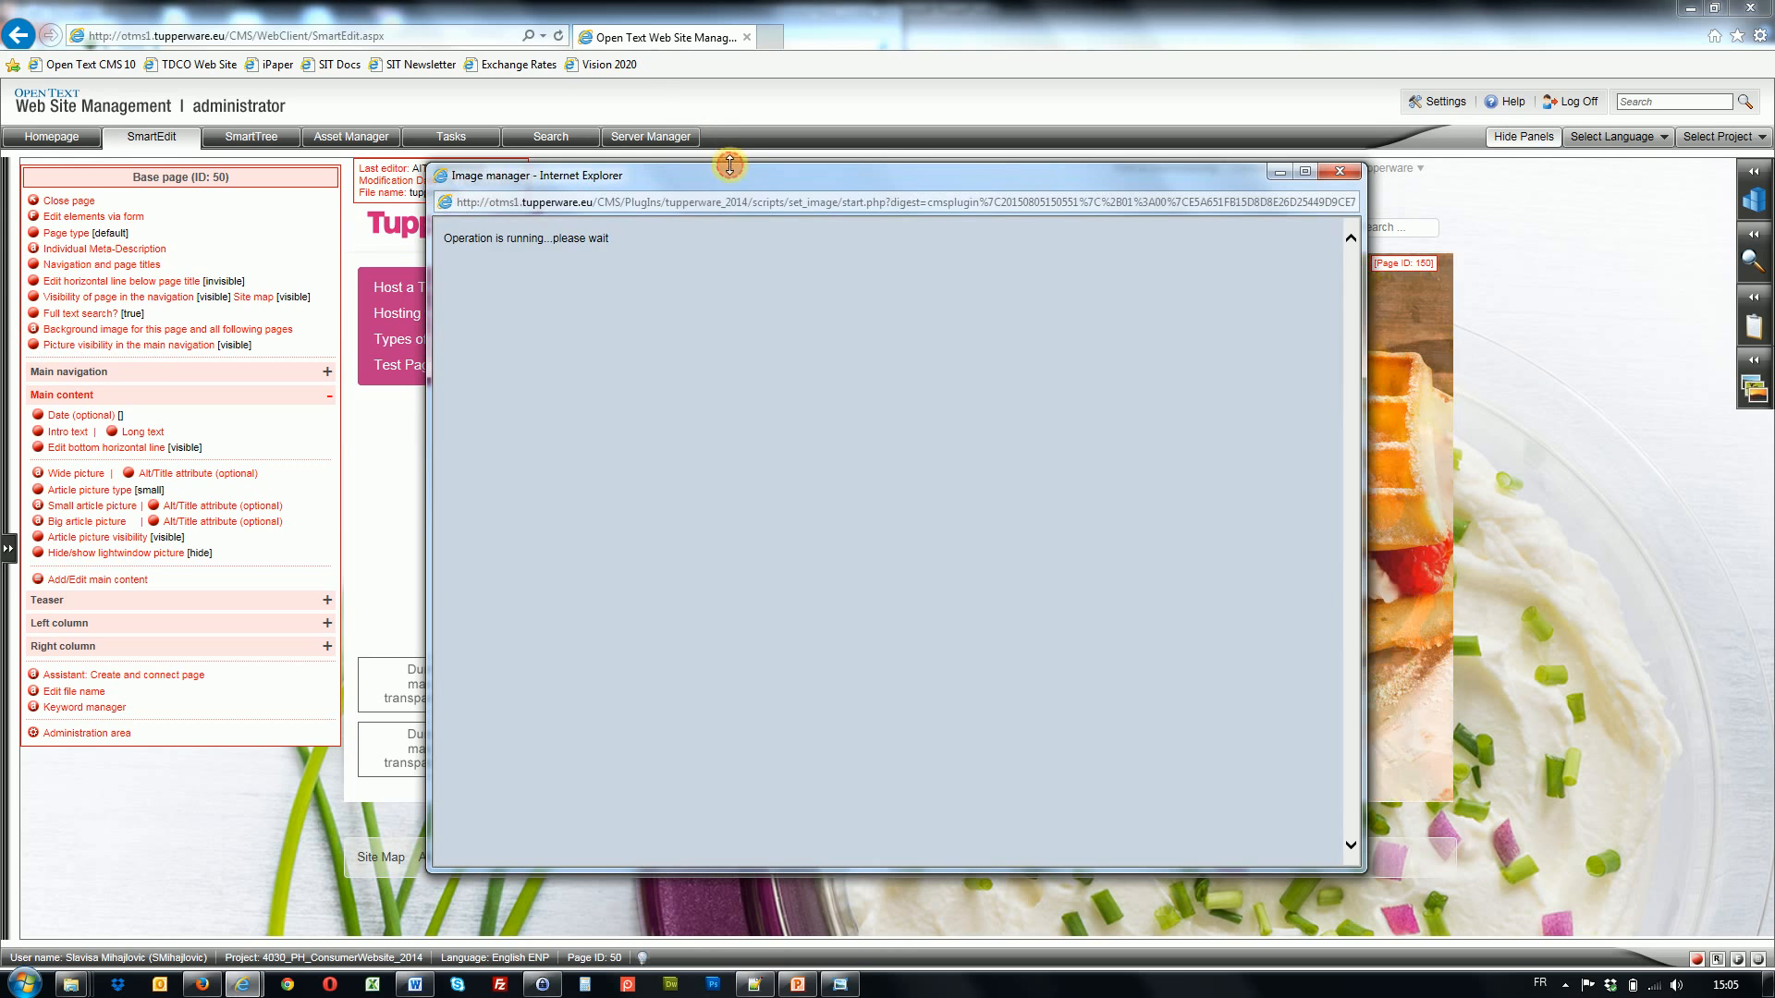
{"action": "left_click_drag", "start_coordinate": [730, 163], "coordinate": [789, 42]}
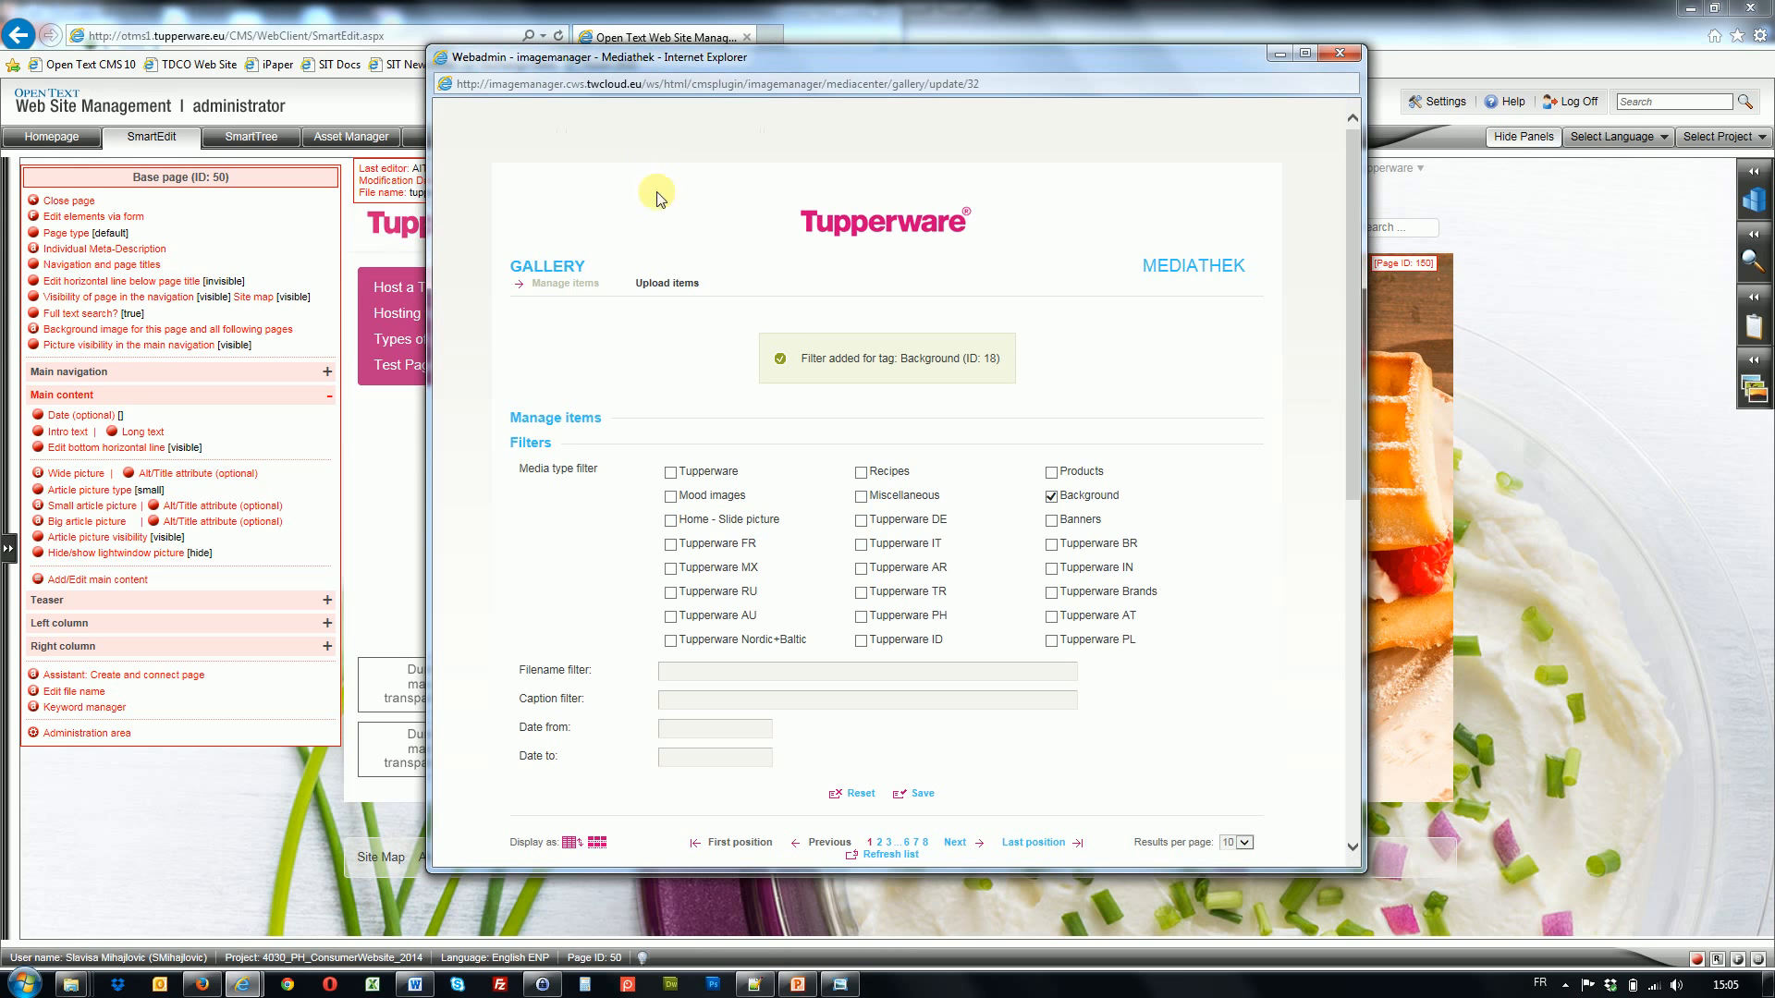
{"action": "left_click", "coordinate": [668, 284]}
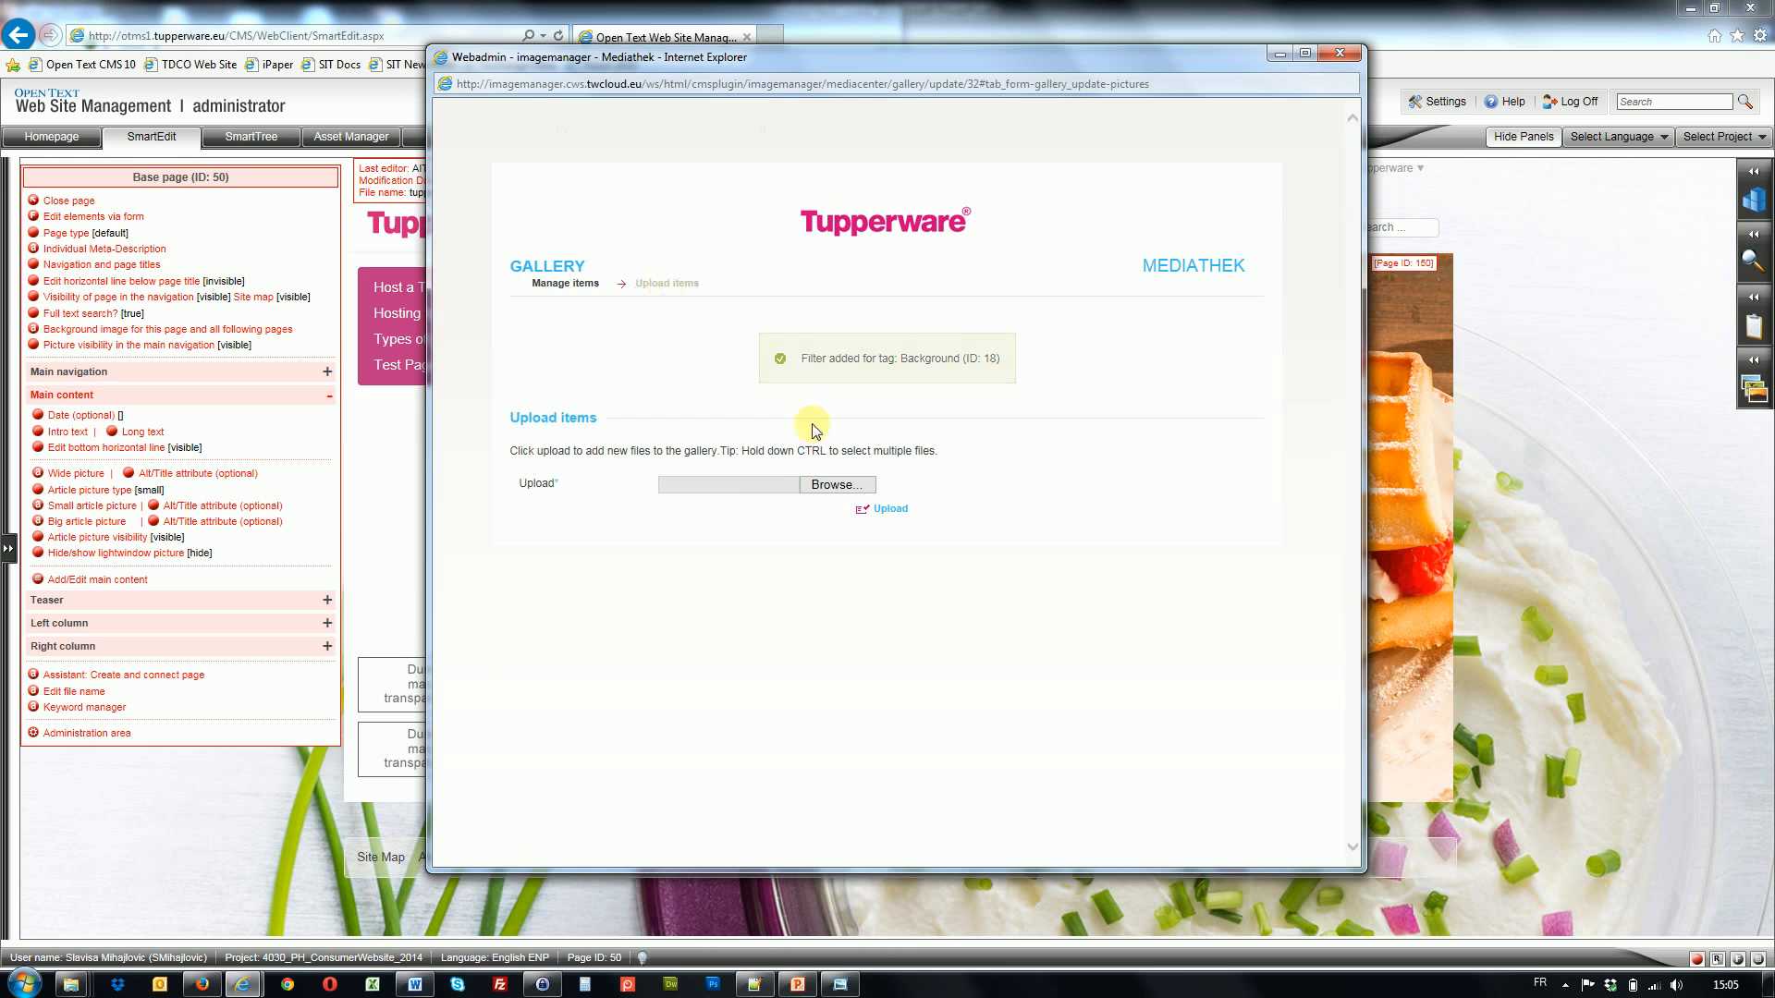
{"action": "left_click", "coordinate": [835, 400]}
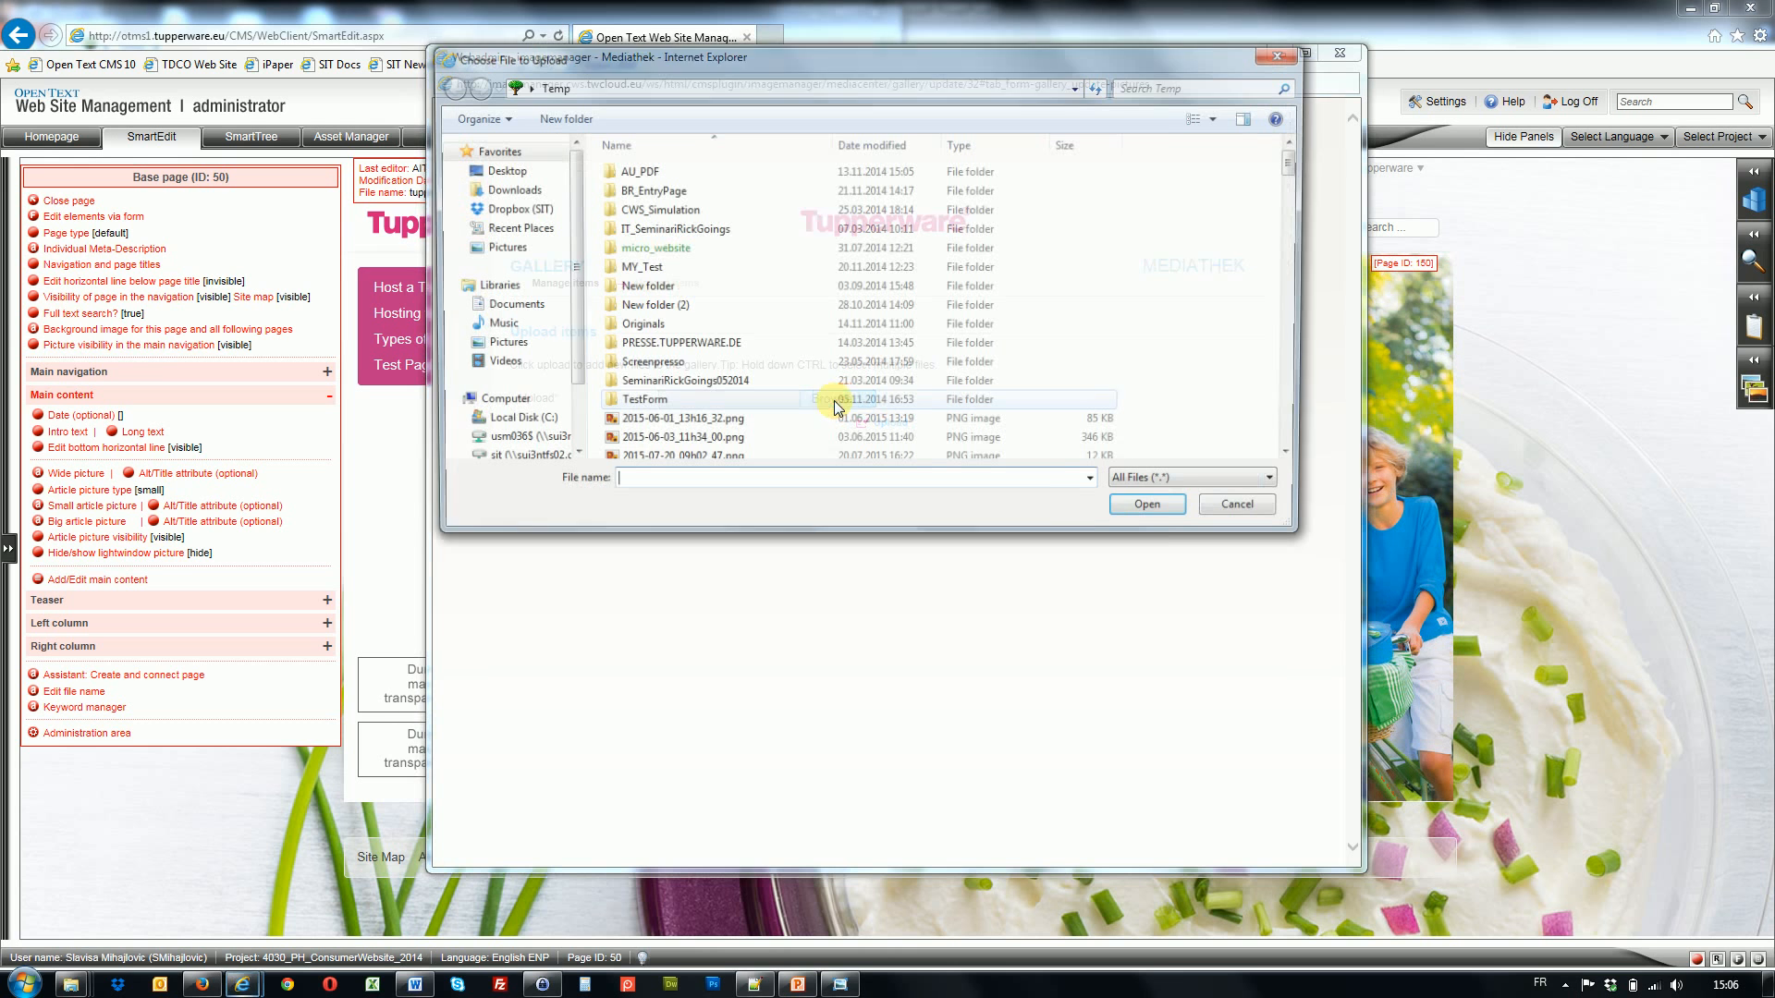
{"action": "left_click", "coordinate": [859, 148]}
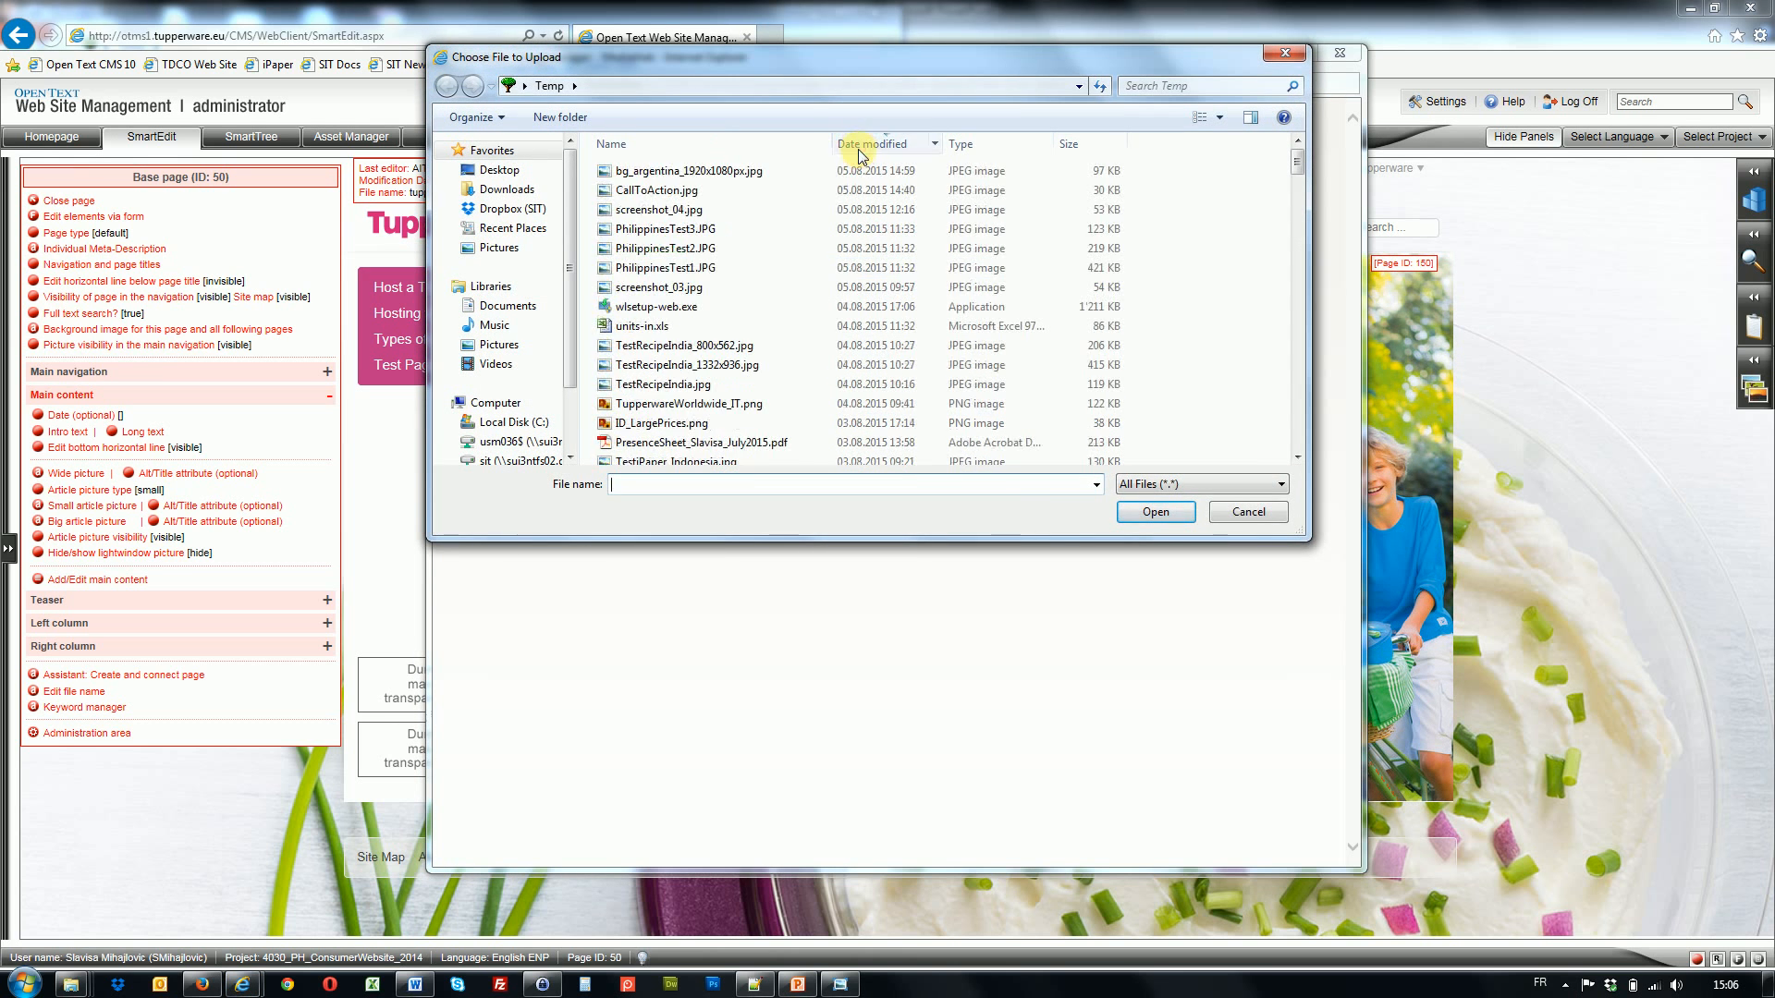
{"action": "double_click", "coordinate": [656, 172]}
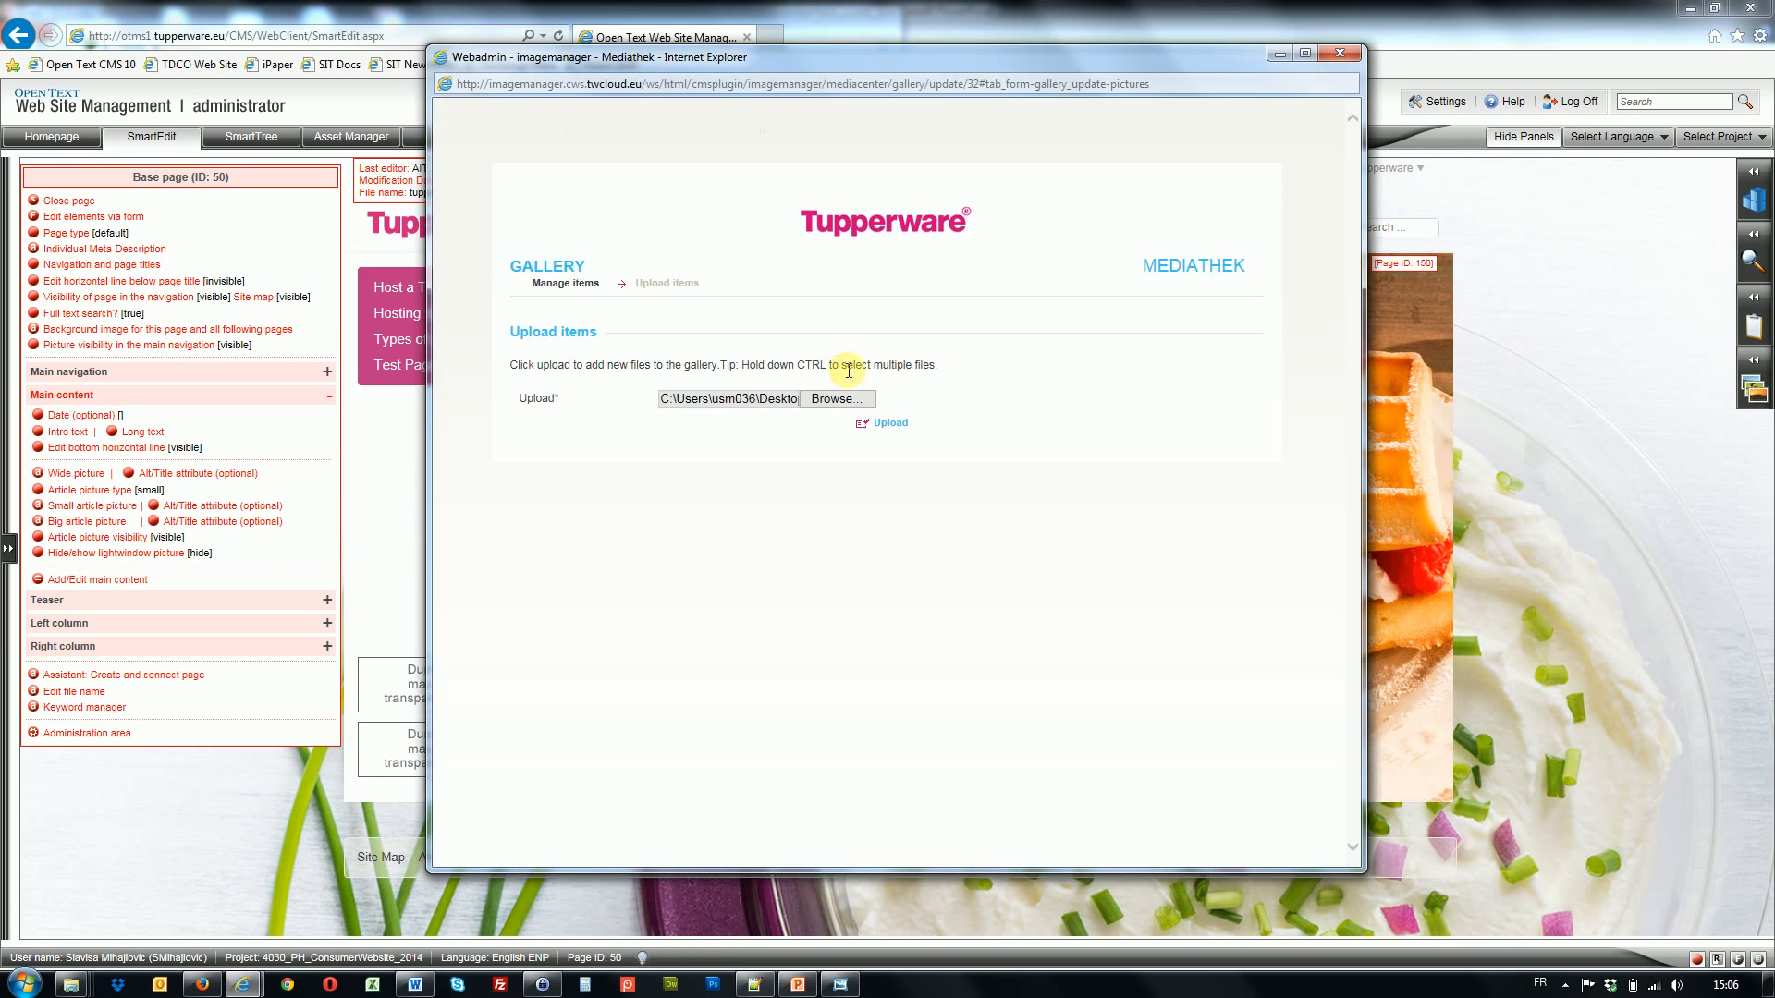
{"action": "left_click", "coordinate": [890, 424]}
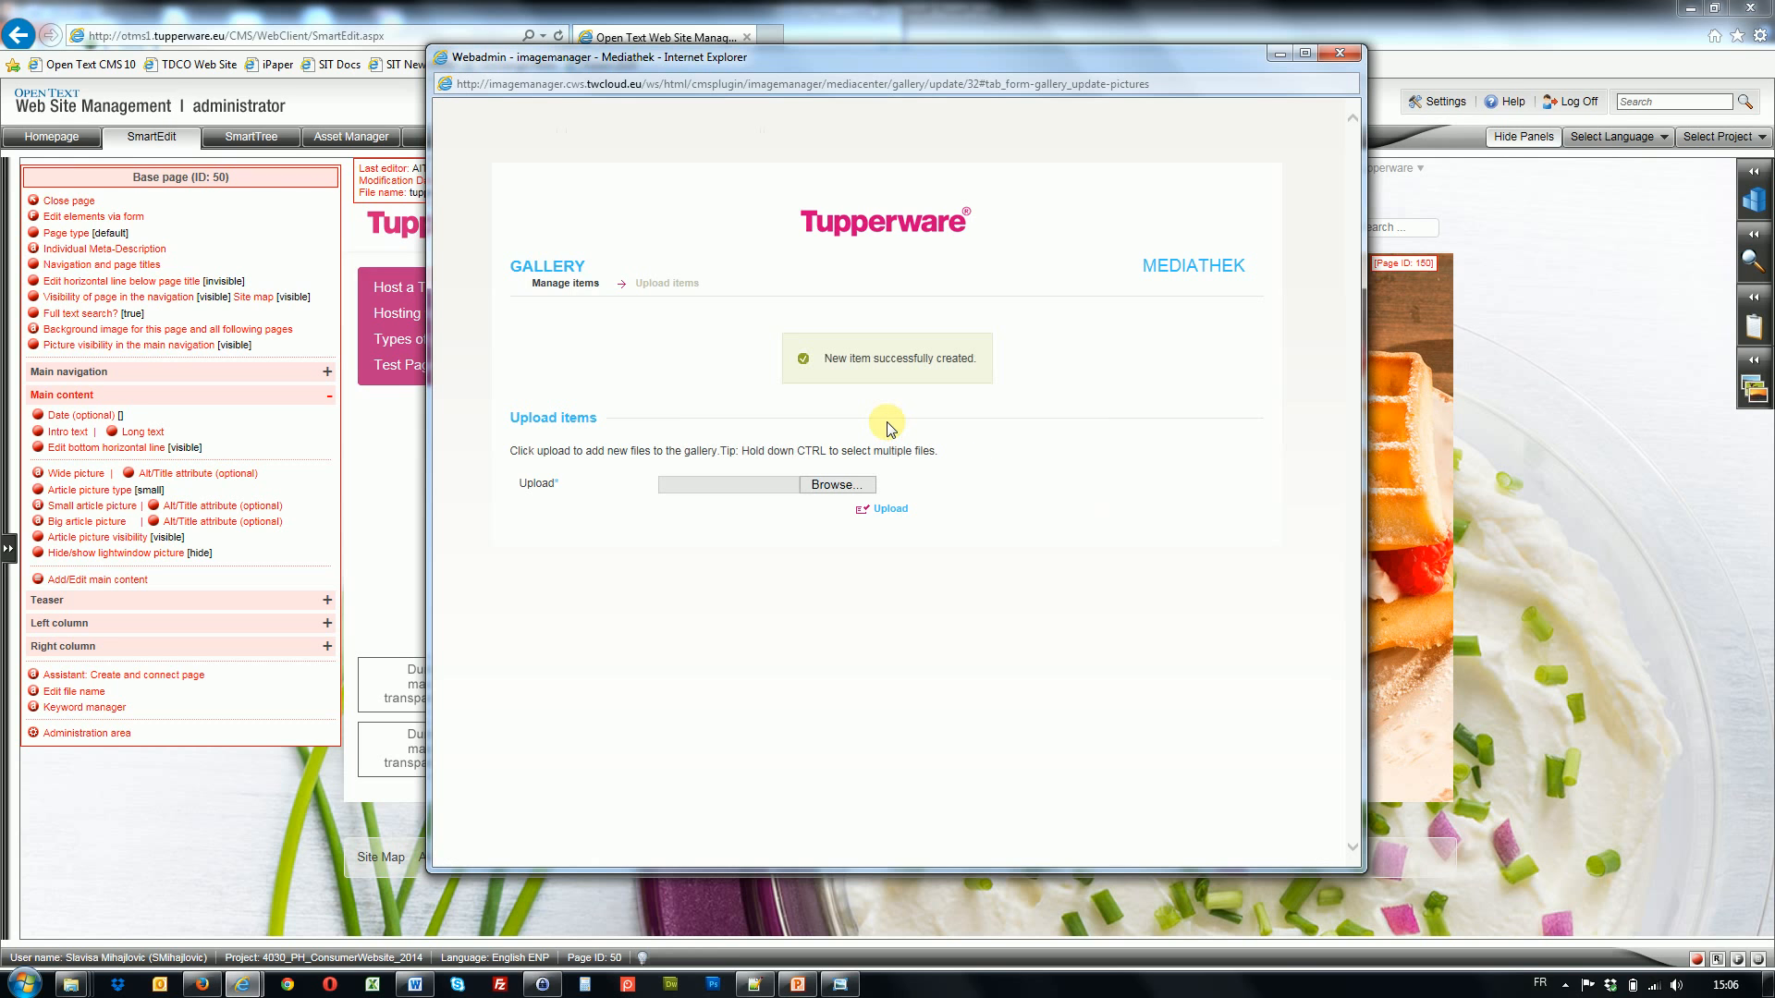
- Select the uploaded bg_argentina image among the gallery items and send it to the CMS as the Tupperparty page's background
{"action": "left_click", "coordinate": [572, 285]}
{"action": "left_click_drag", "start_coordinate": [1350, 375], "coordinate": [1362, 520]}
{"action": "left_click", "coordinate": [794, 704]}
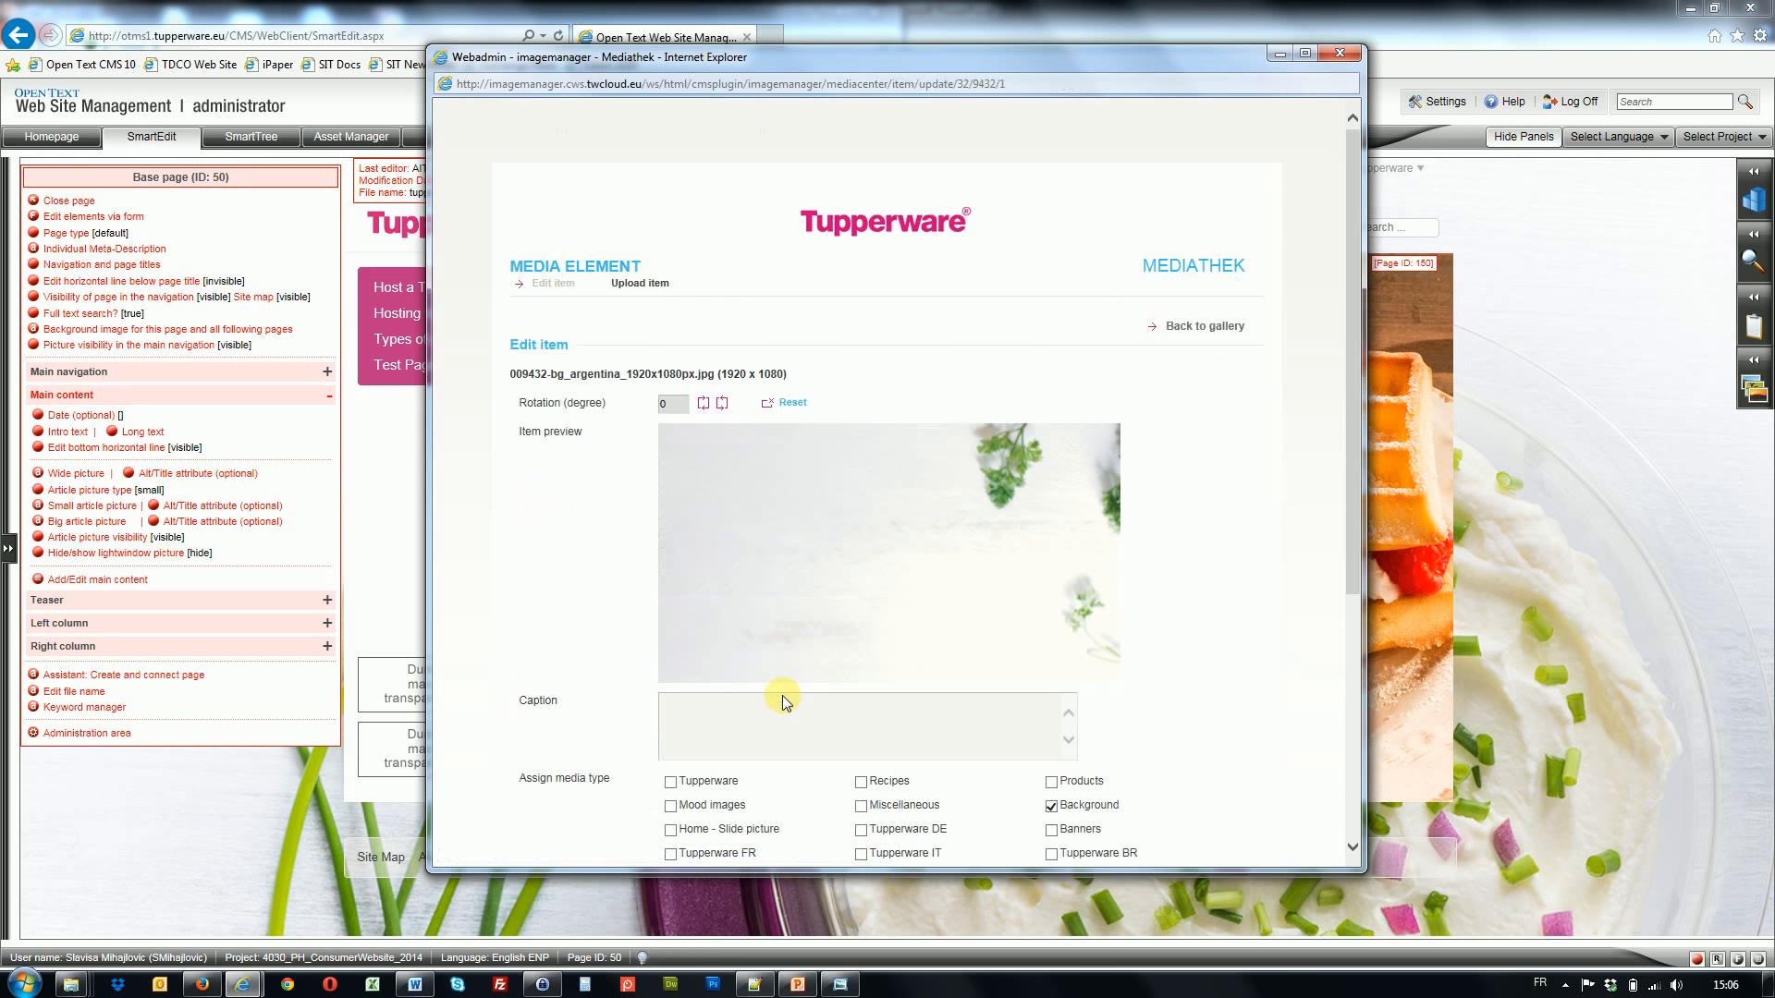
{"action": "left_click_drag", "start_coordinate": [1346, 519], "coordinate": [1357, 814]}
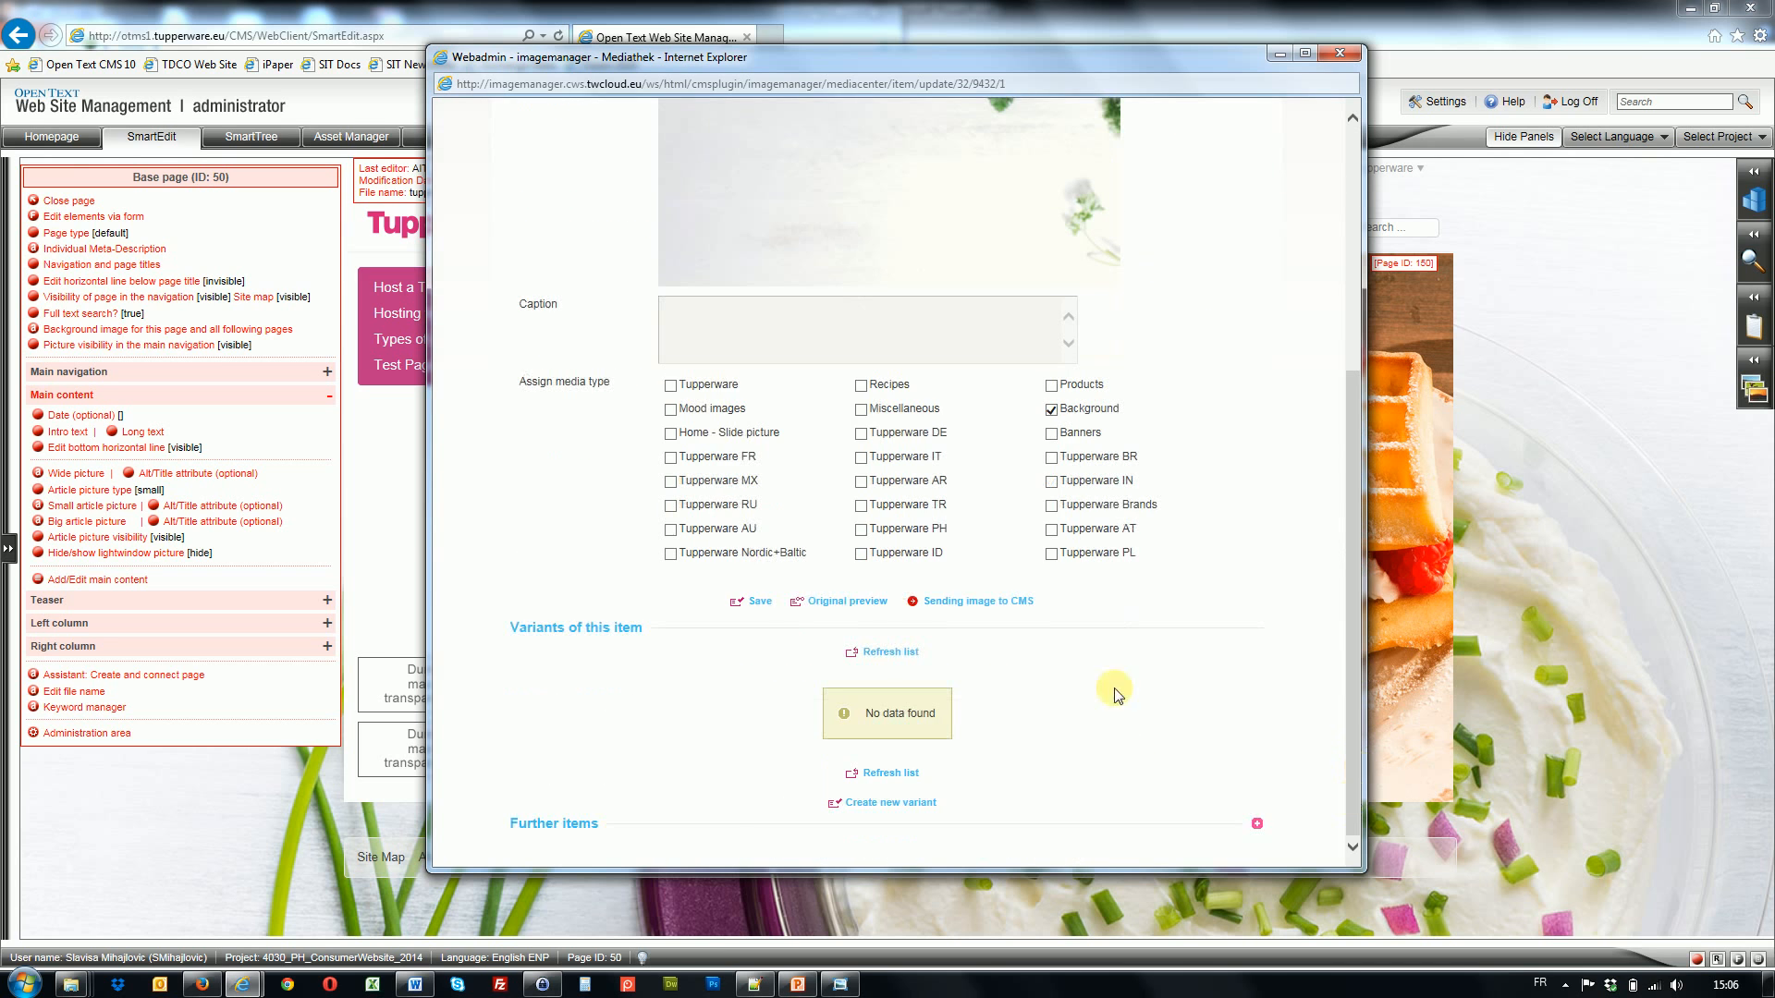
{"action": "left_click", "coordinate": [968, 606]}
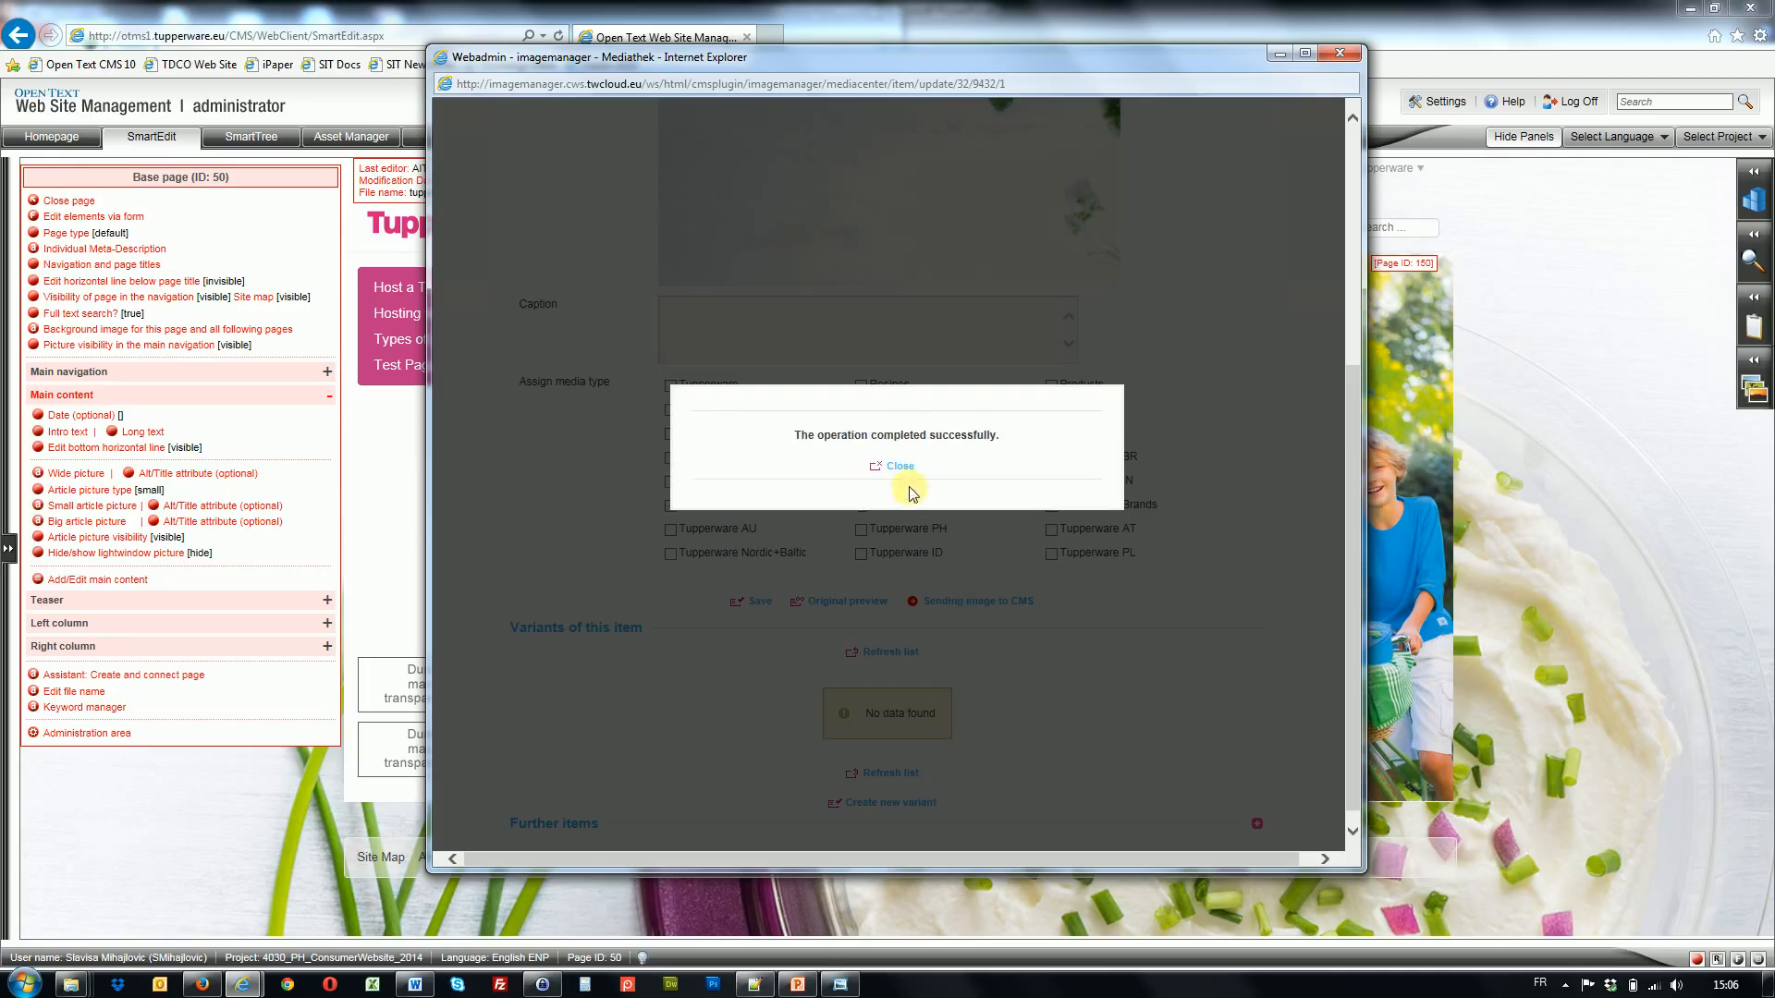
{"action": "left_click", "coordinate": [905, 471]}
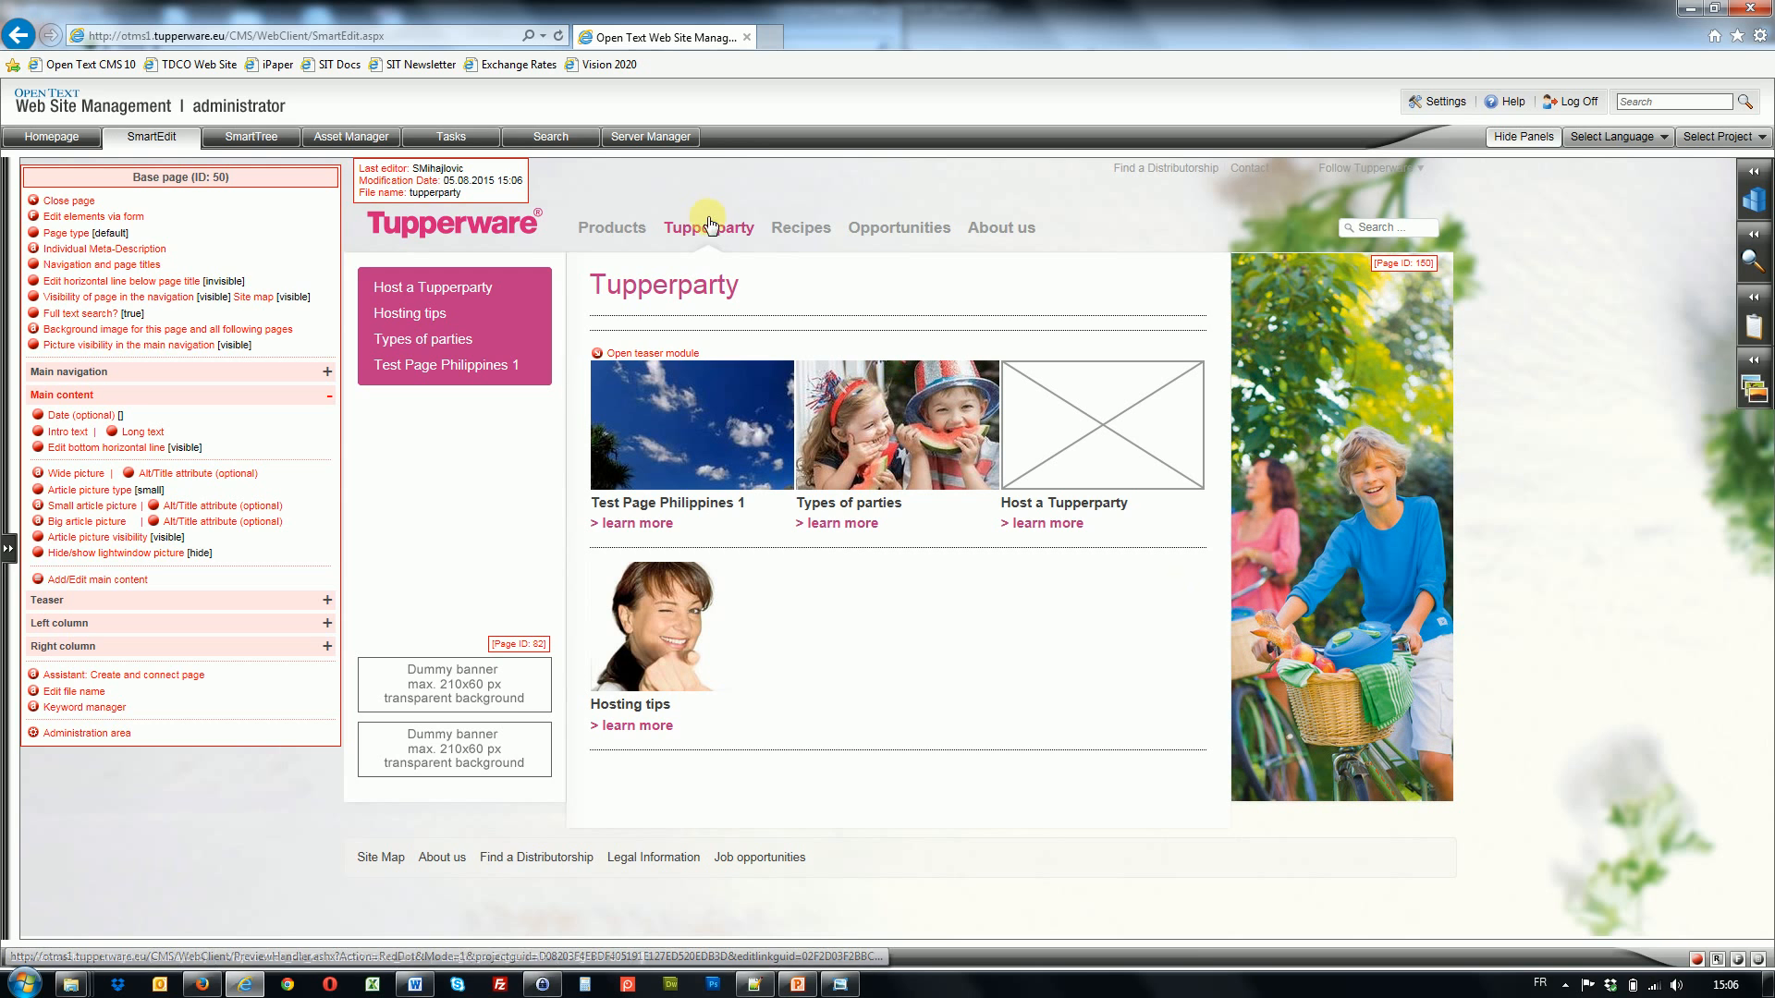
- Visit the Types of parties and Test Page Philippines 1 subpages to check their background image
{"action": "mouse_move", "coordinate": [709, 234]}
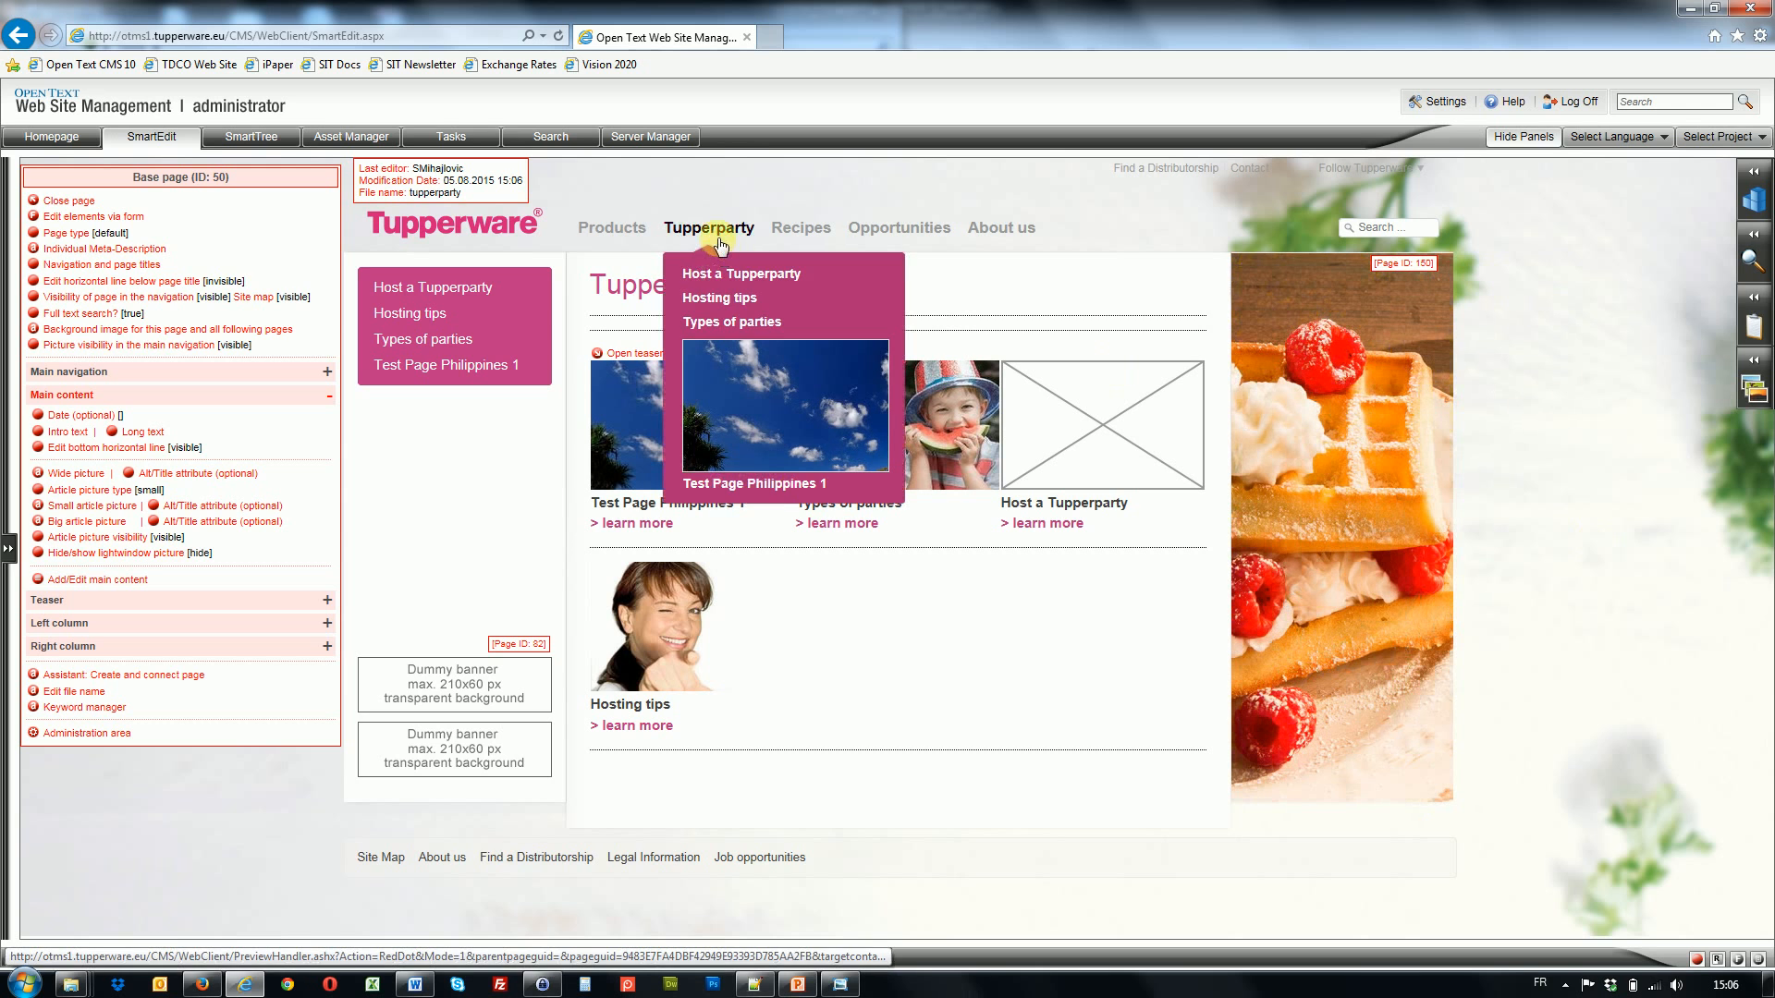
{"action": "left_click", "coordinate": [444, 347]}
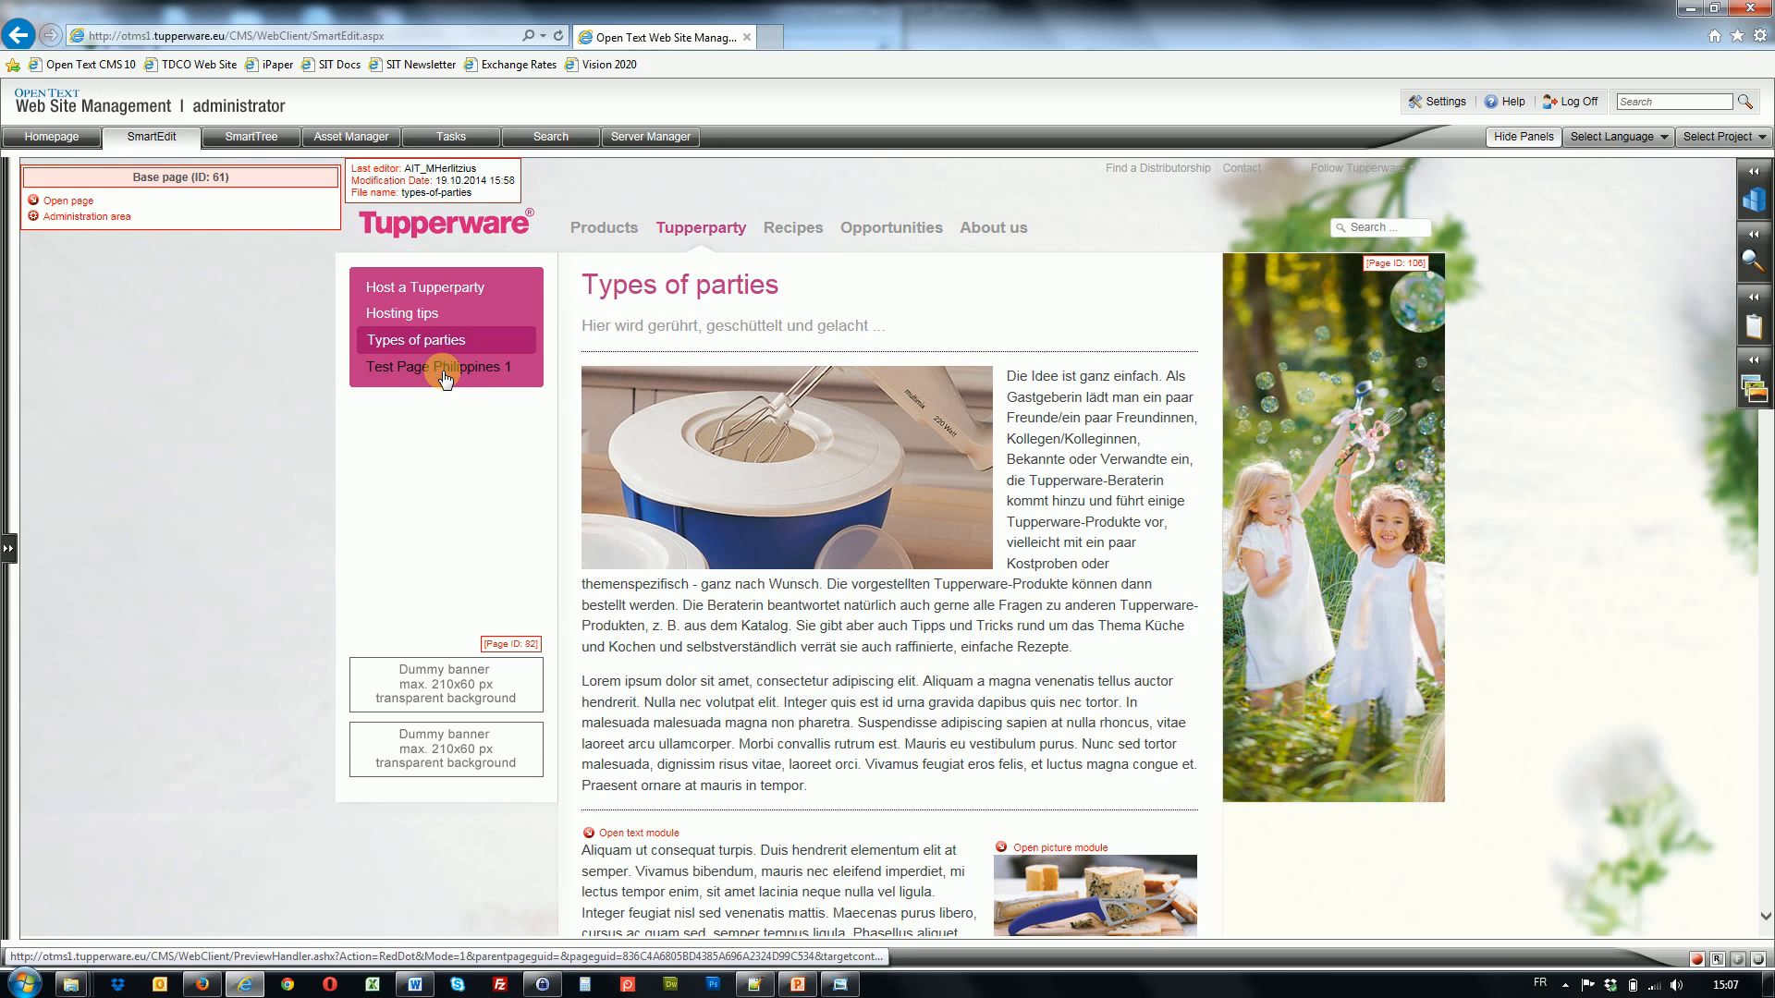
{"action": "left_click", "coordinate": [445, 376]}
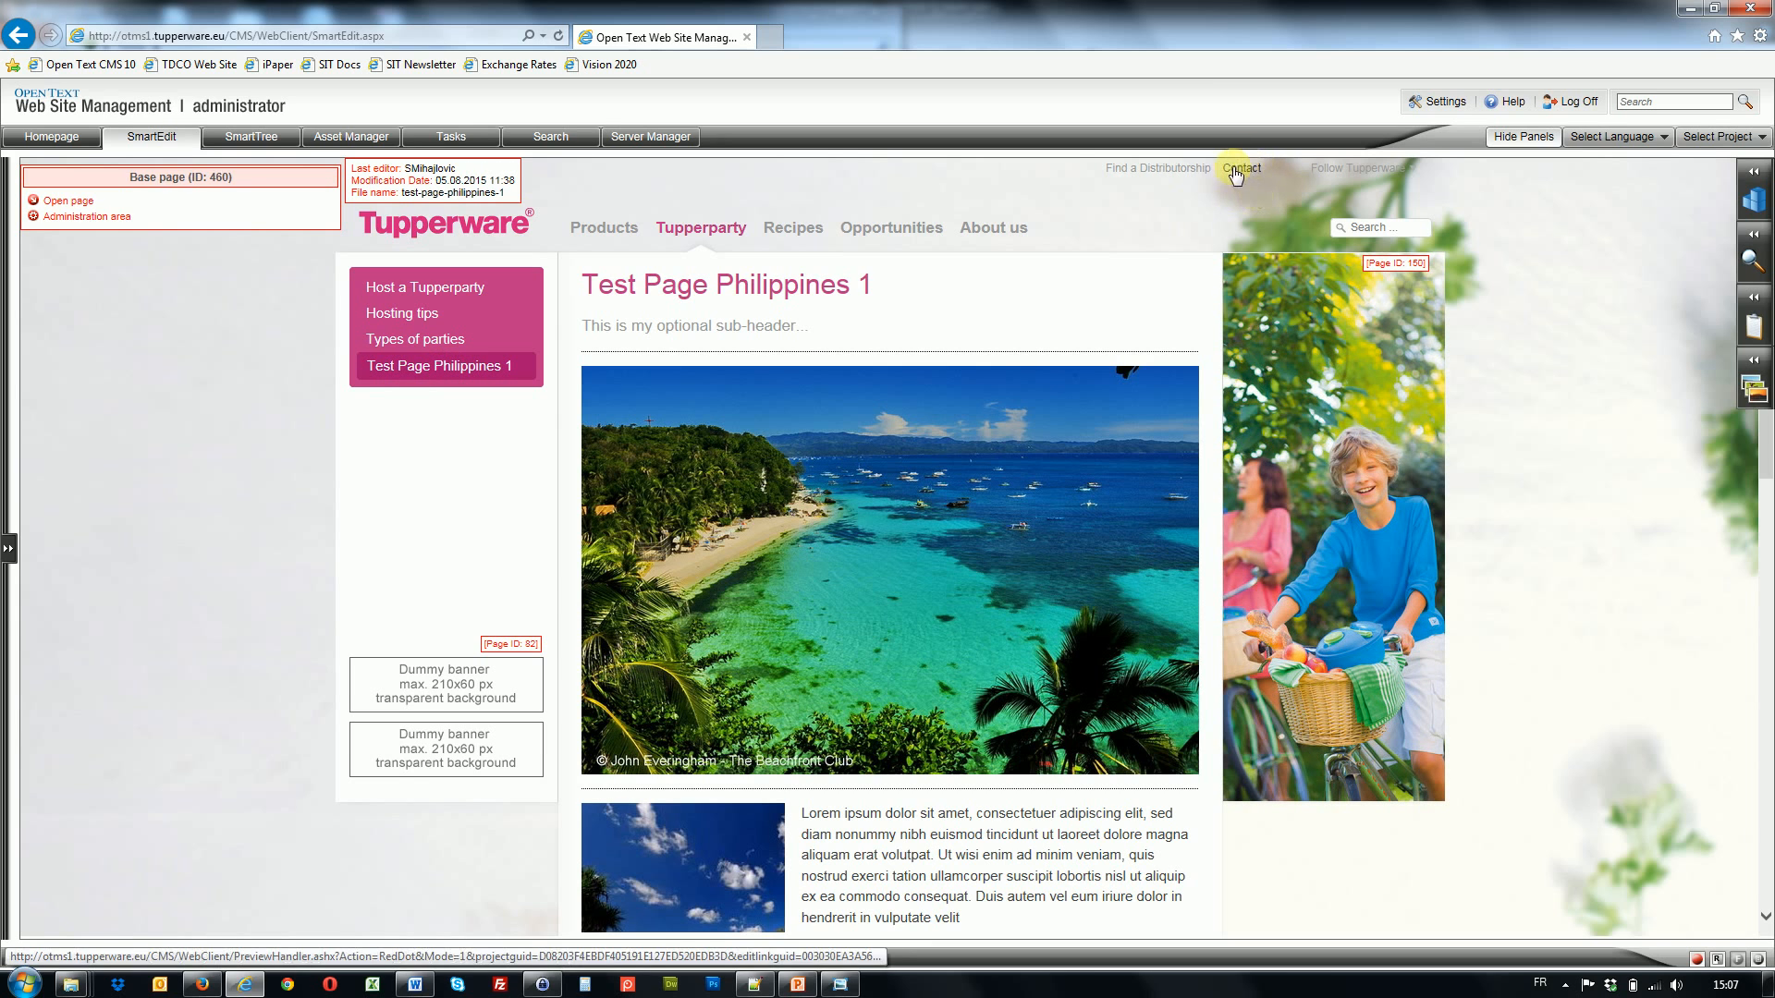
{"action": "mouse_move", "coordinate": [1377, 172]}
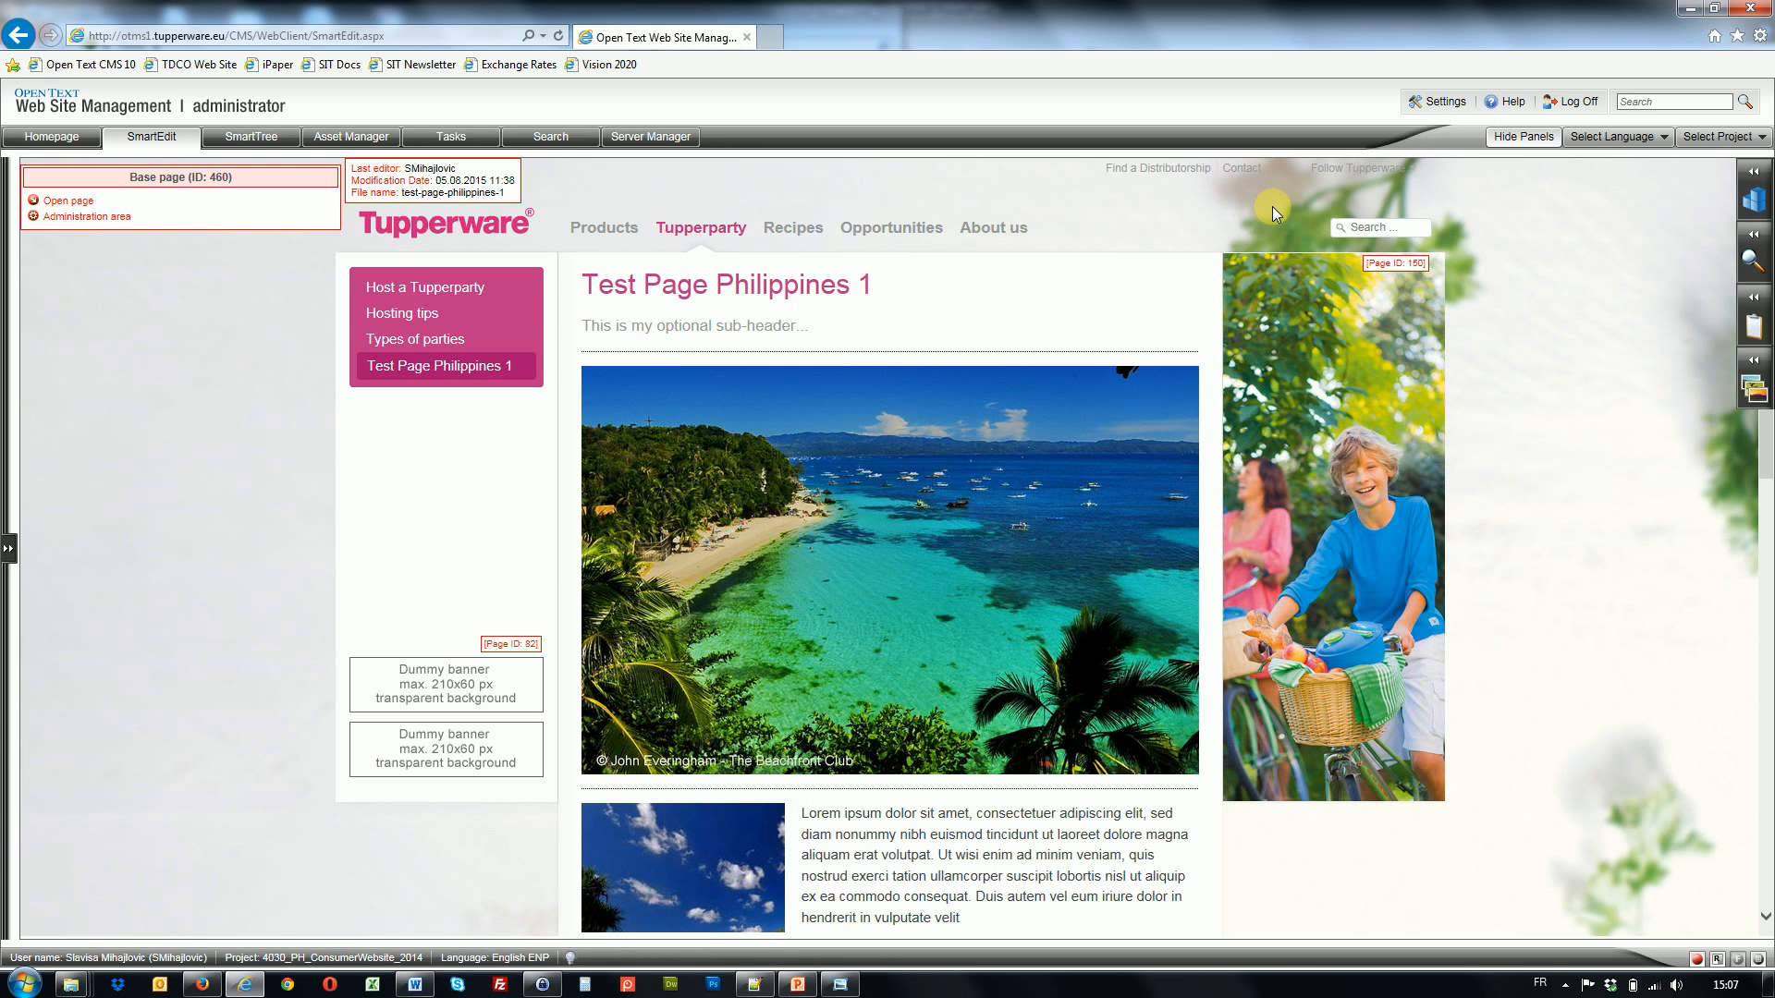
{"action": "left_click", "coordinate": [801, 987]}
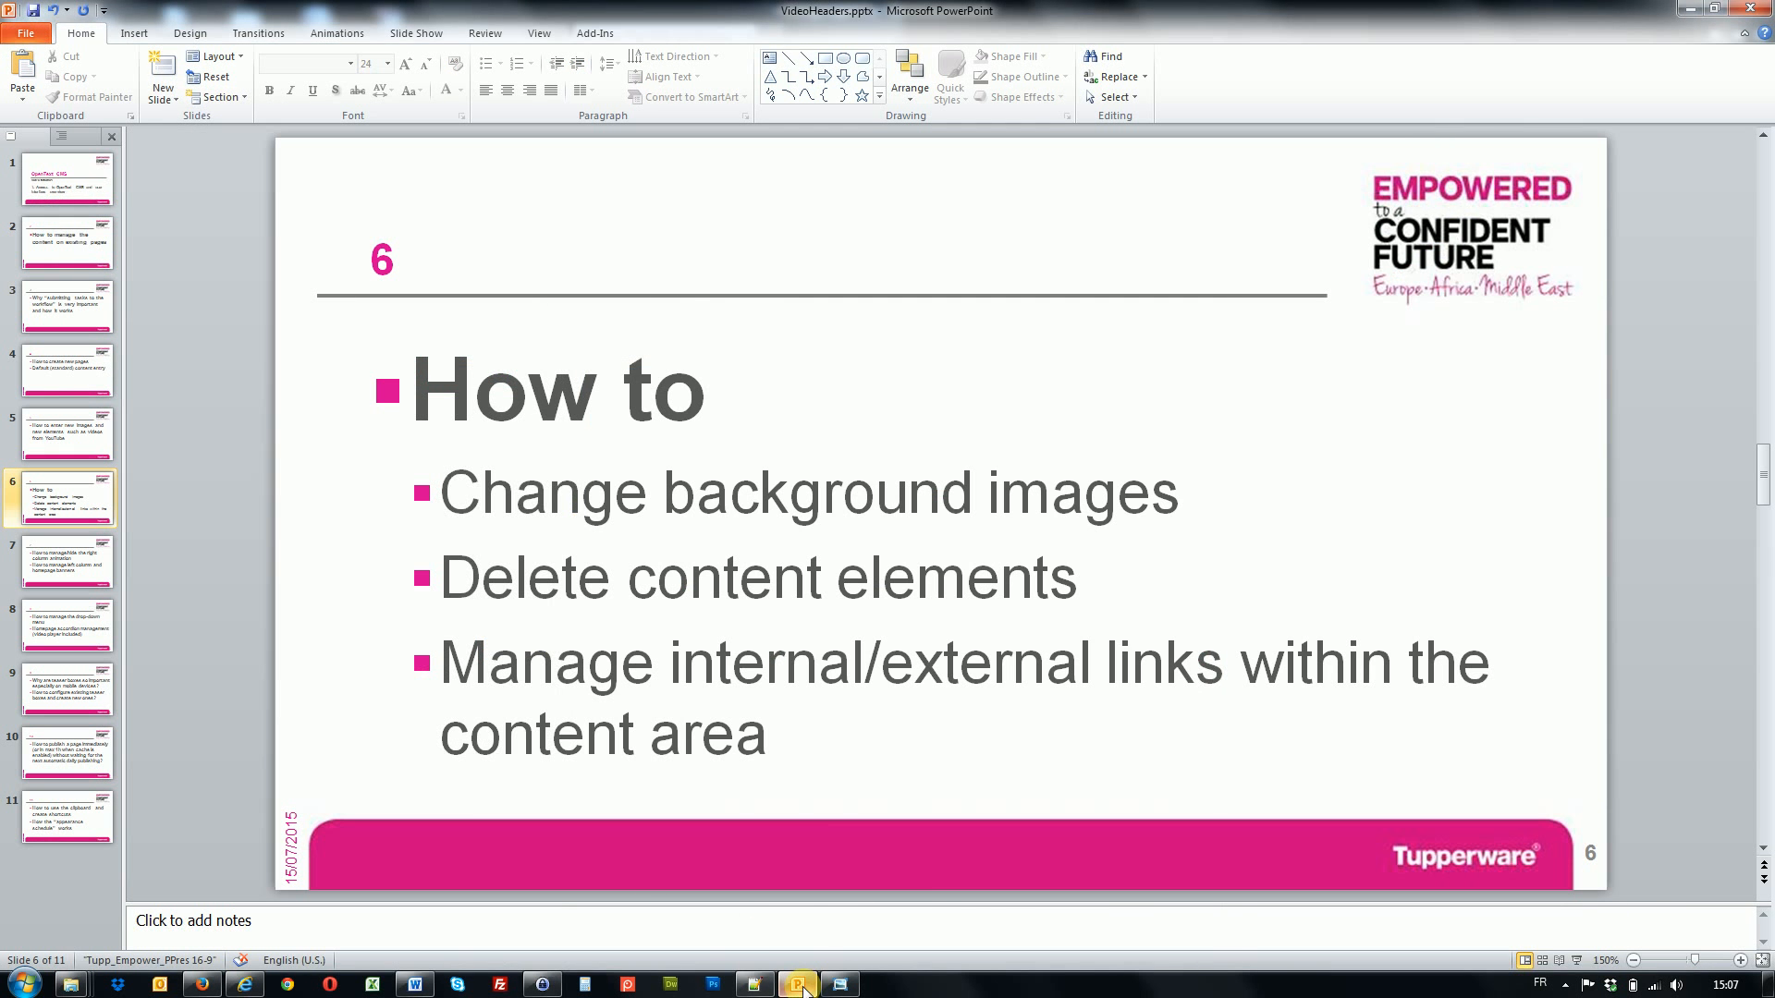
{"action": "left_click", "coordinate": [801, 986]}
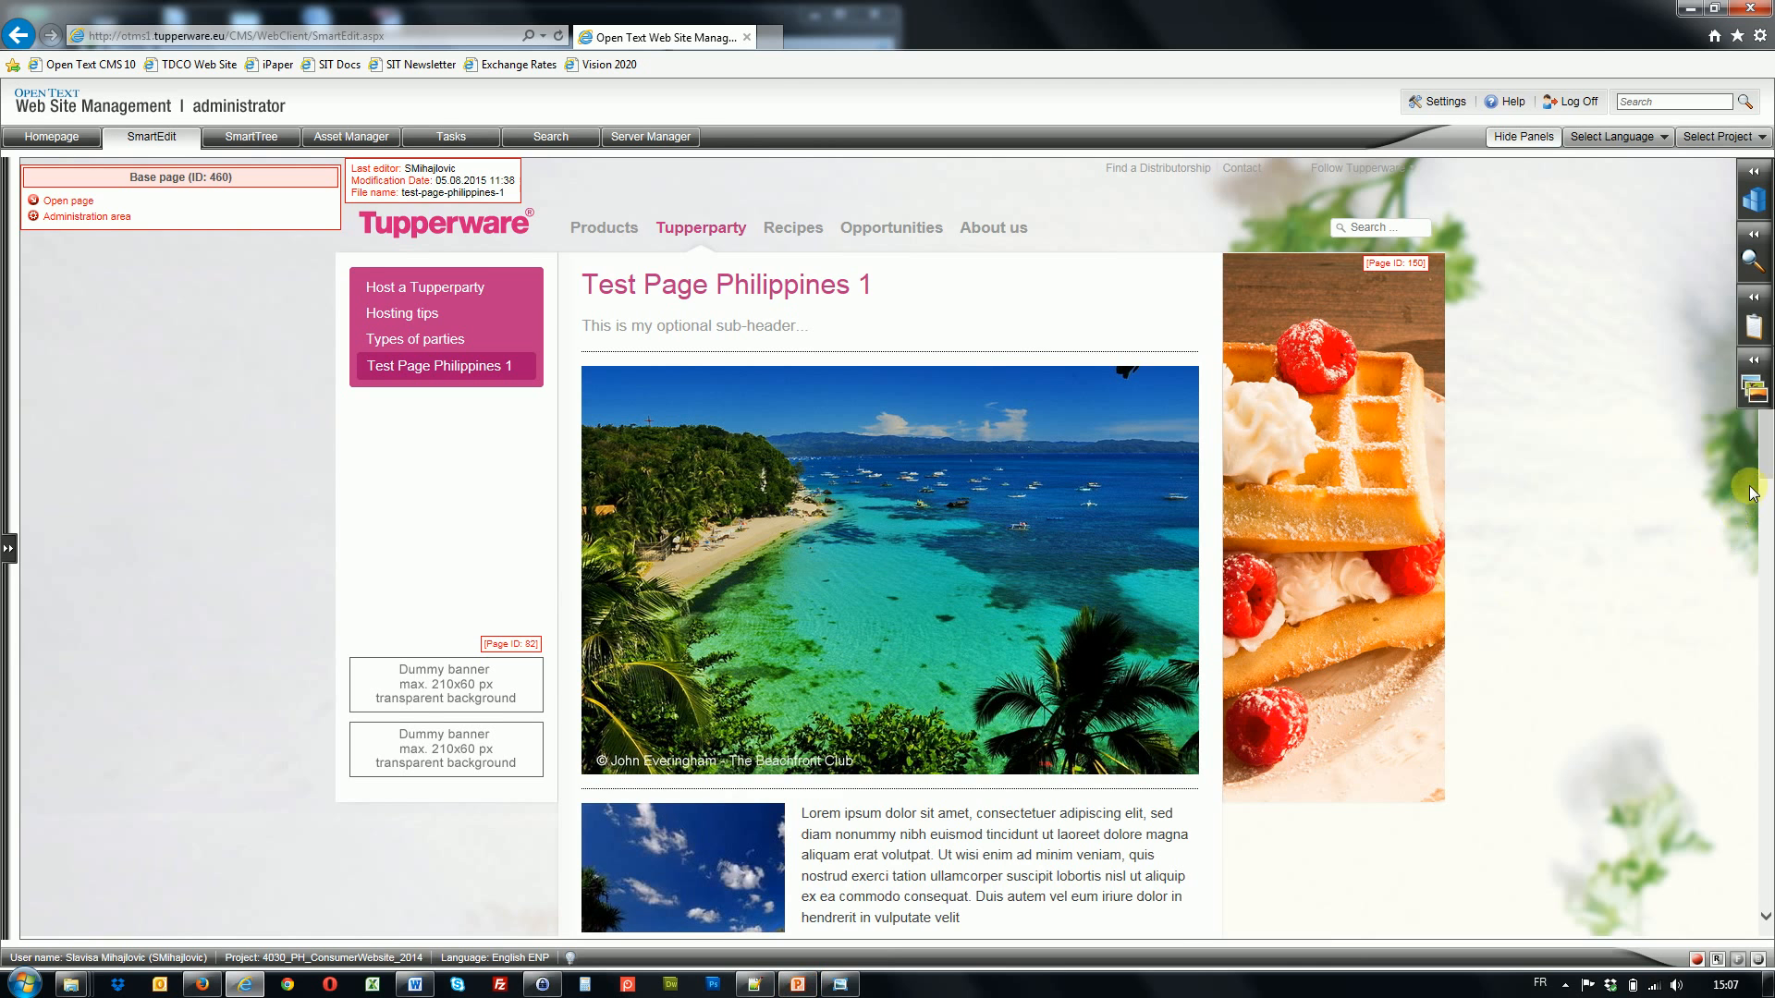
- Delete the "This is my test video" video module from Test Page Philippines 1 and check the remaining content
{"action": "left_click_drag", "start_coordinate": [1763, 467], "coordinate": [1760, 395]}
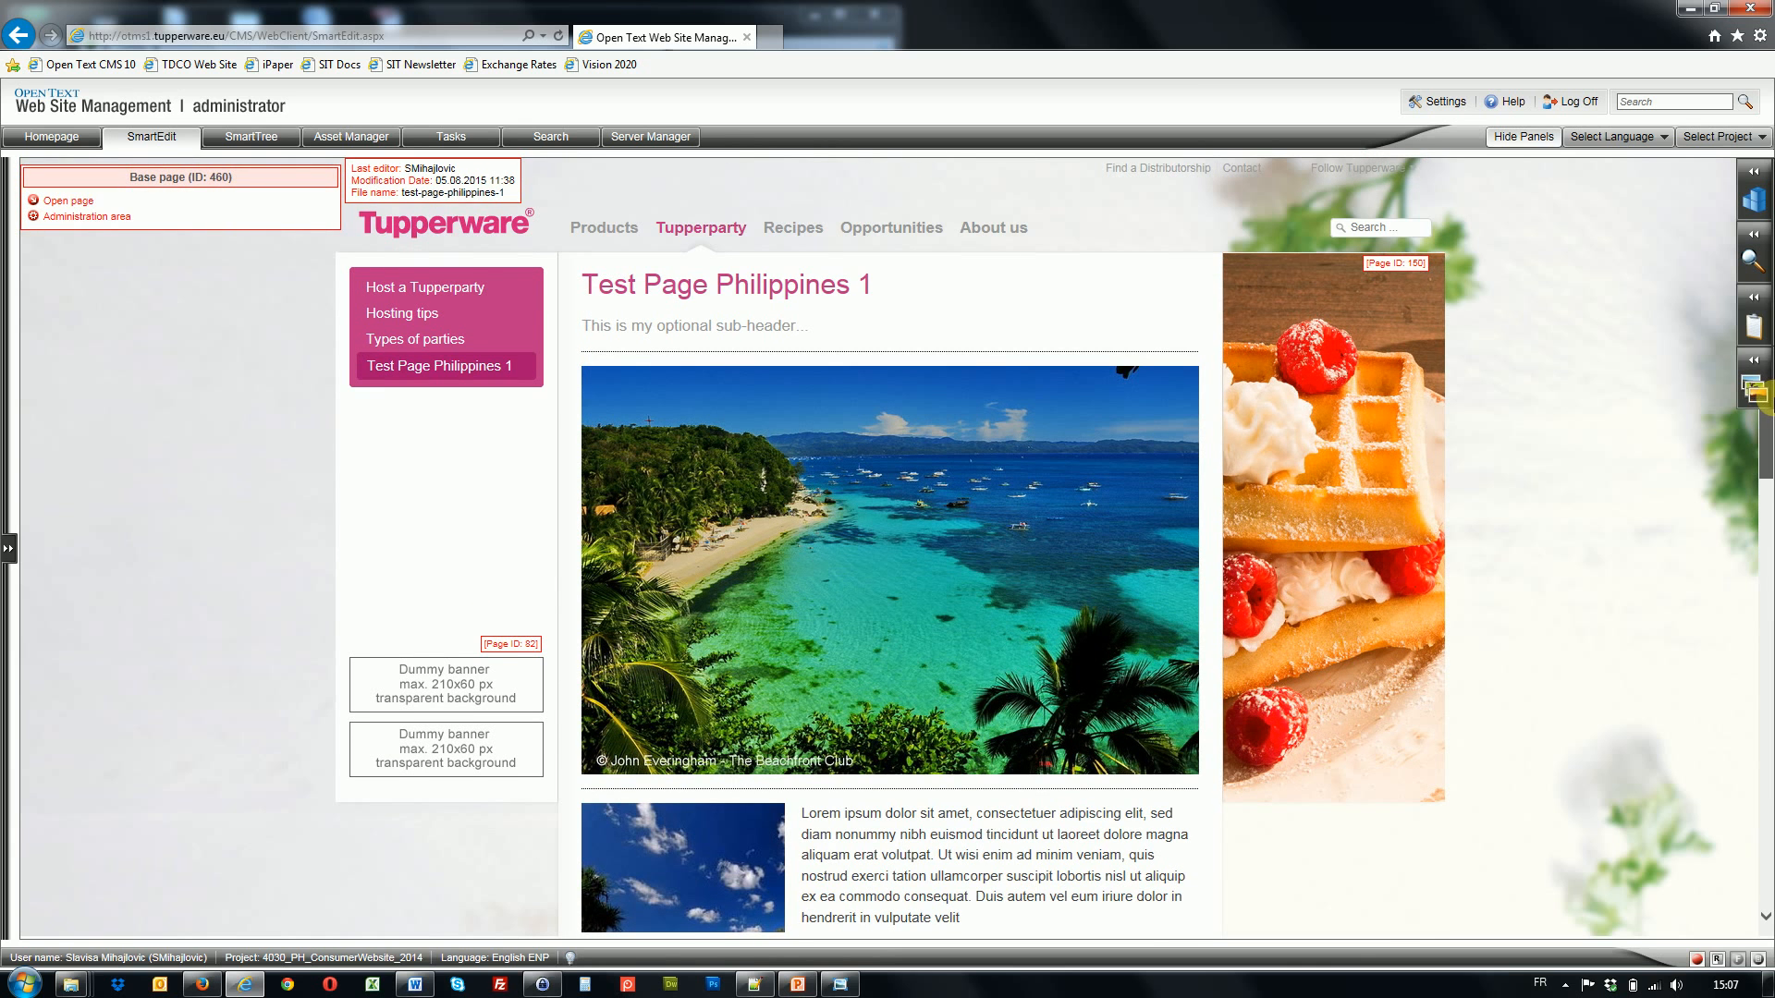
{"action": "left_click_drag", "start_coordinate": [1764, 453], "coordinate": [1756, 684]}
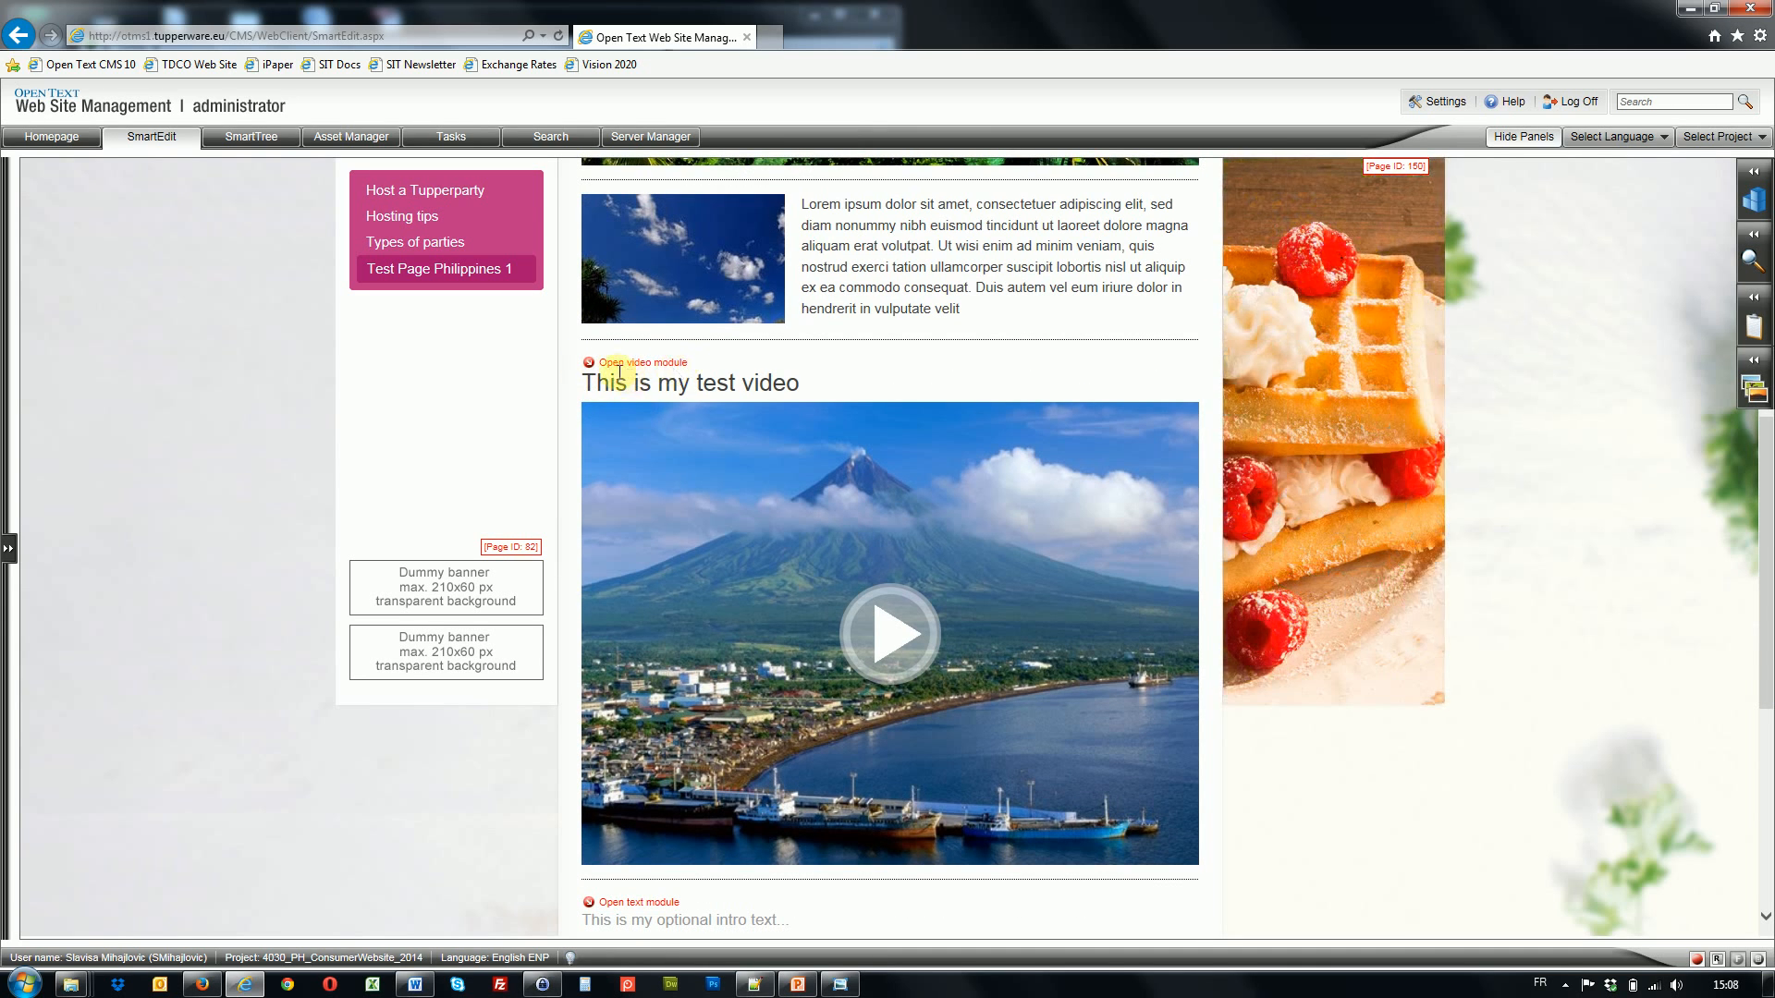
{"action": "left_click", "coordinate": [590, 363]}
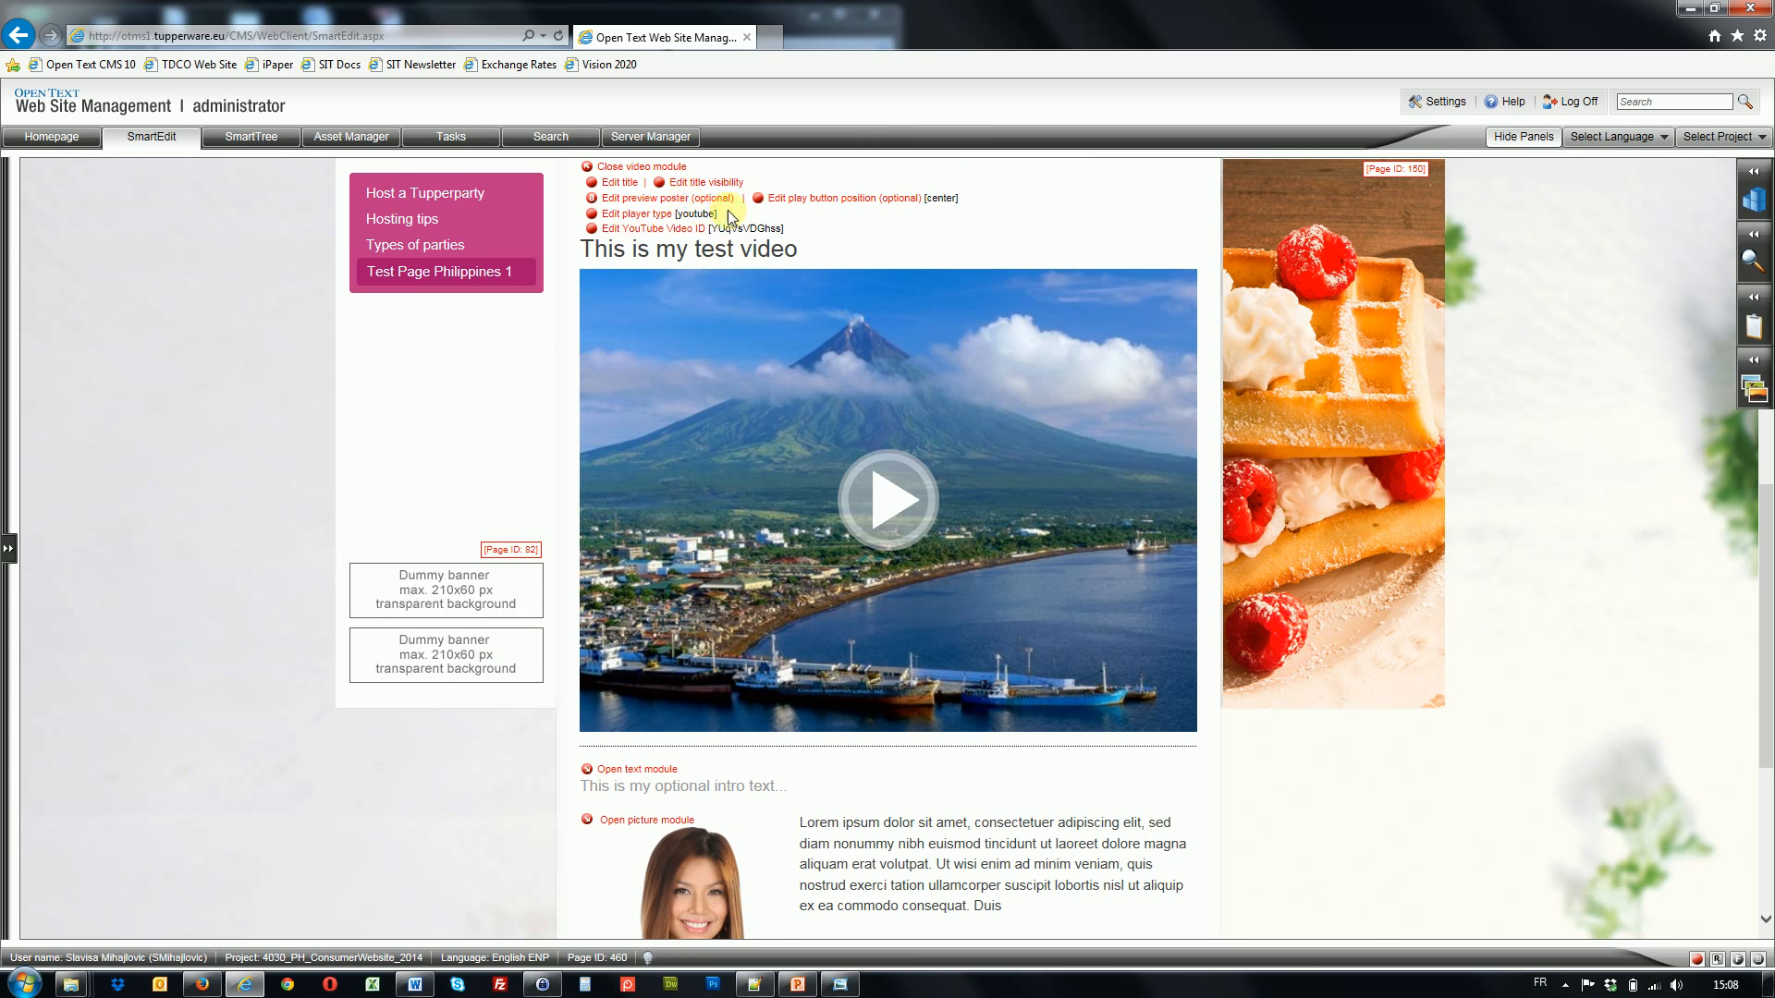
{"action": "right_click", "coordinate": [904, 238]}
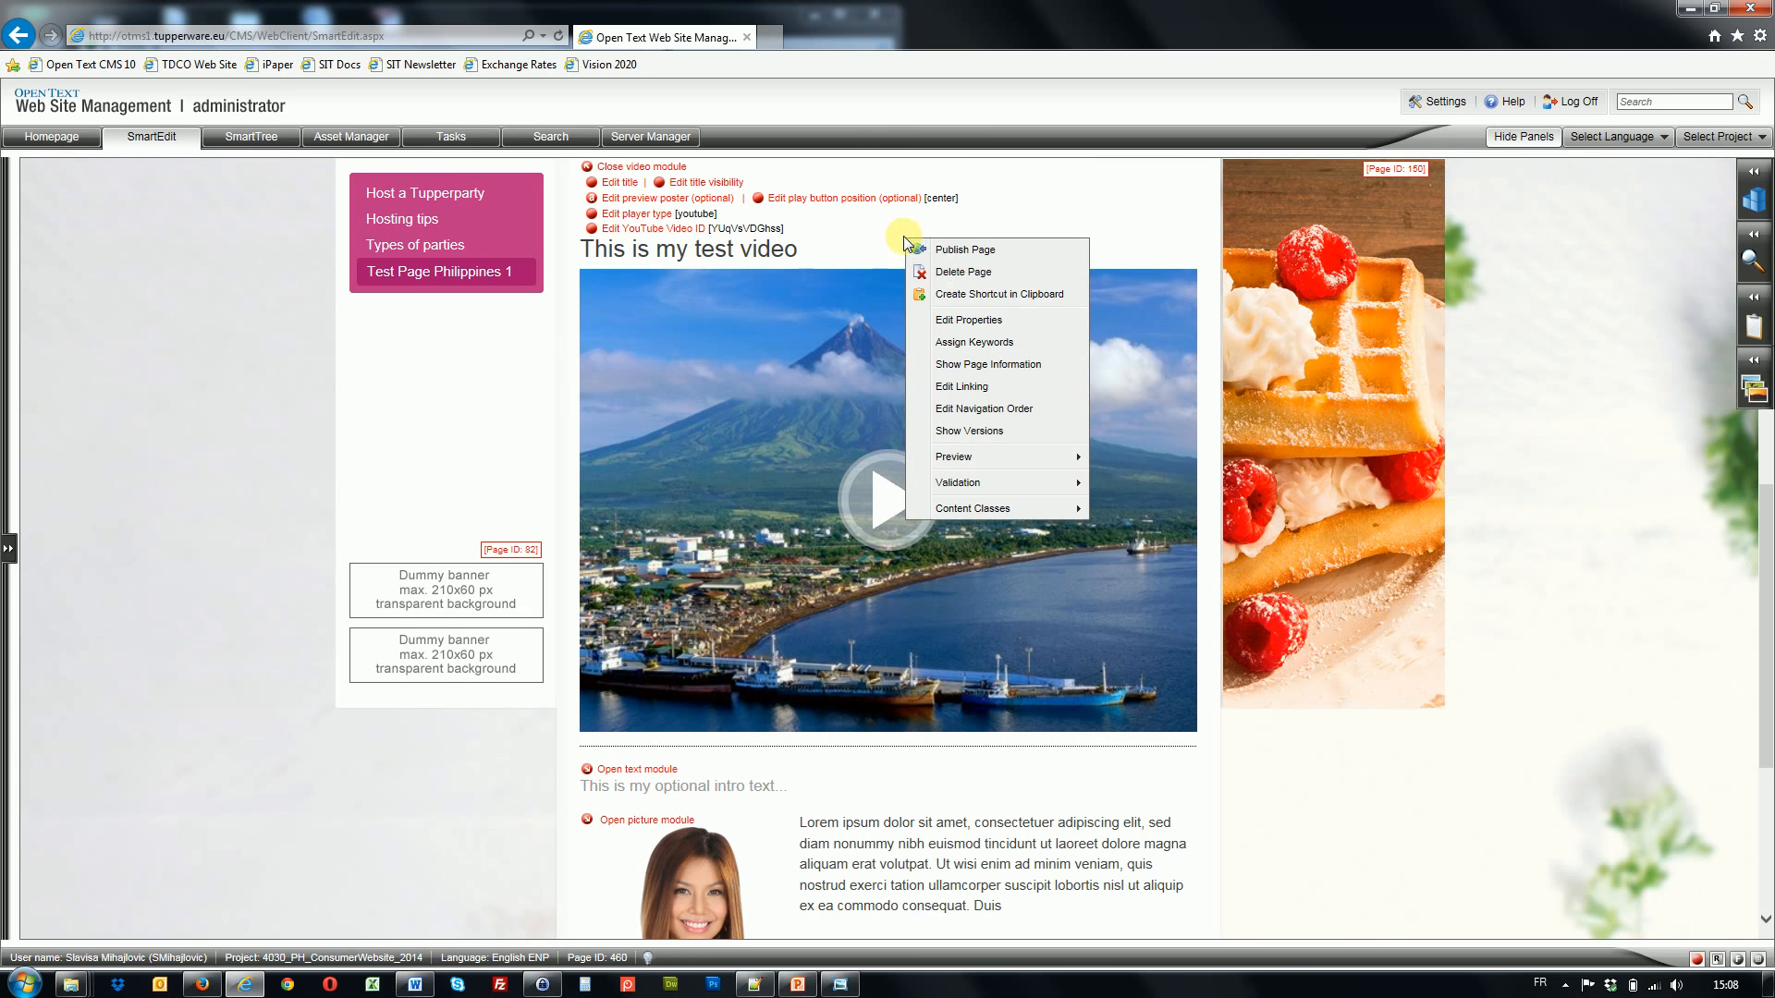
{"action": "left_click", "coordinate": [944, 272]}
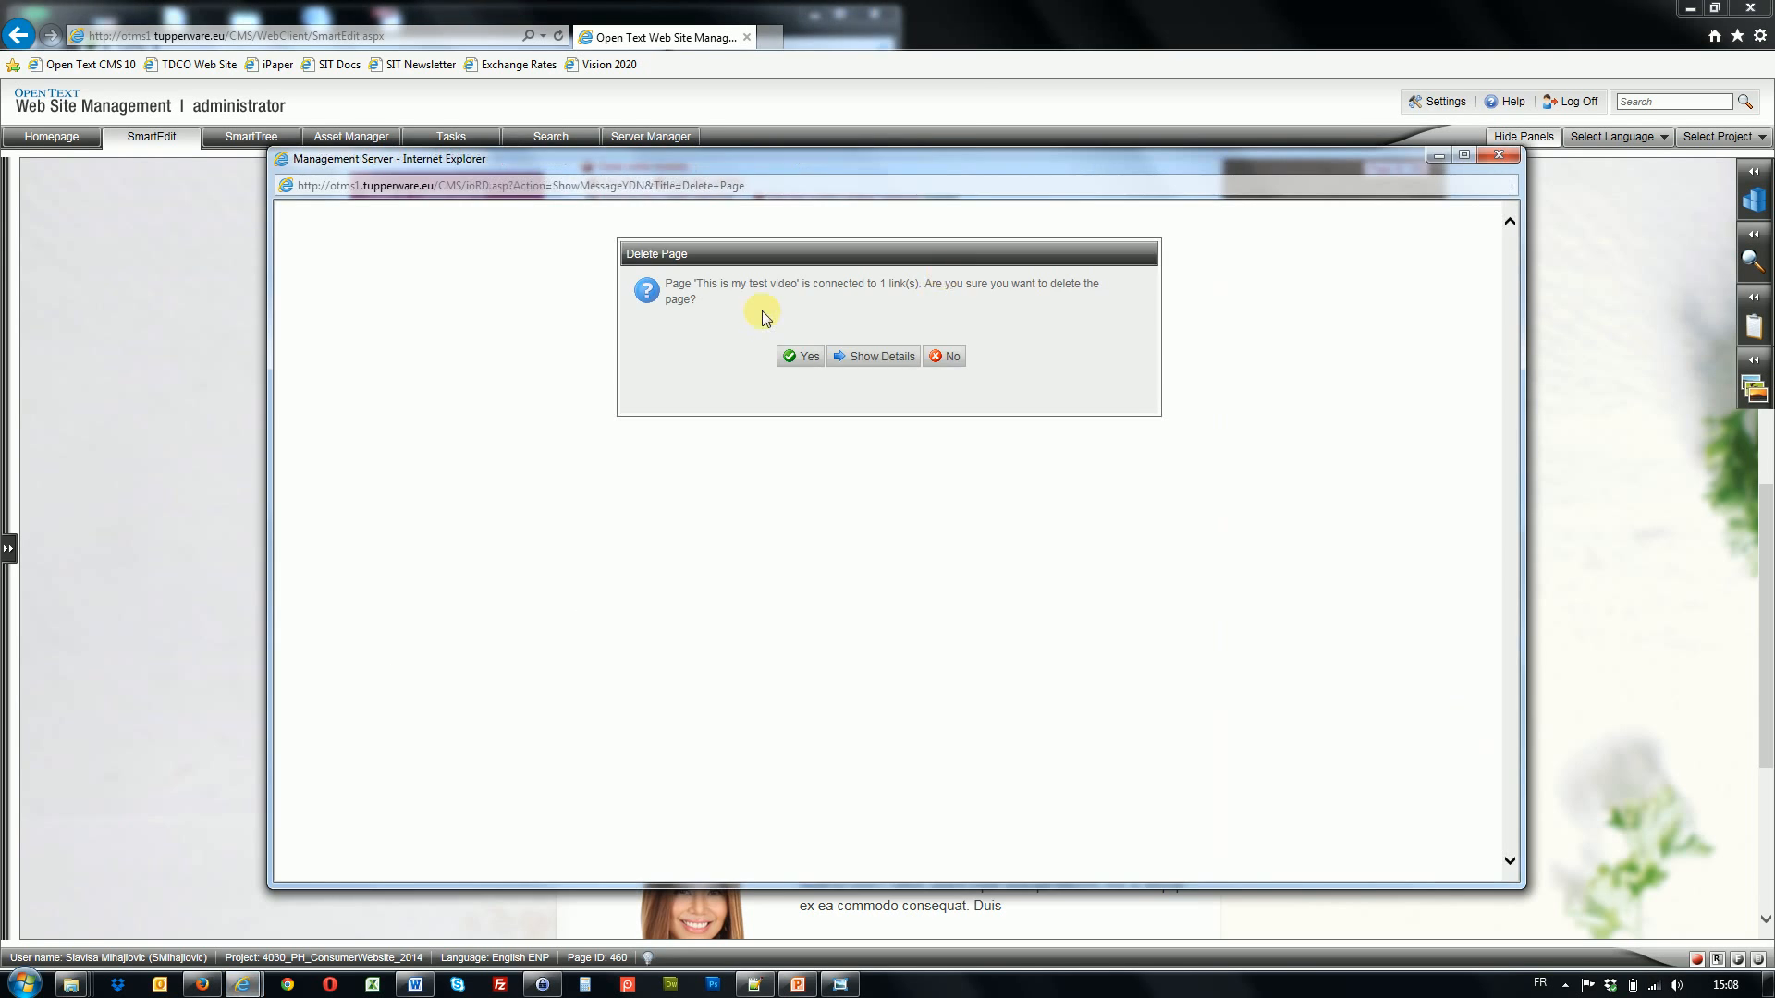
{"action": "left_click", "coordinate": [791, 358]}
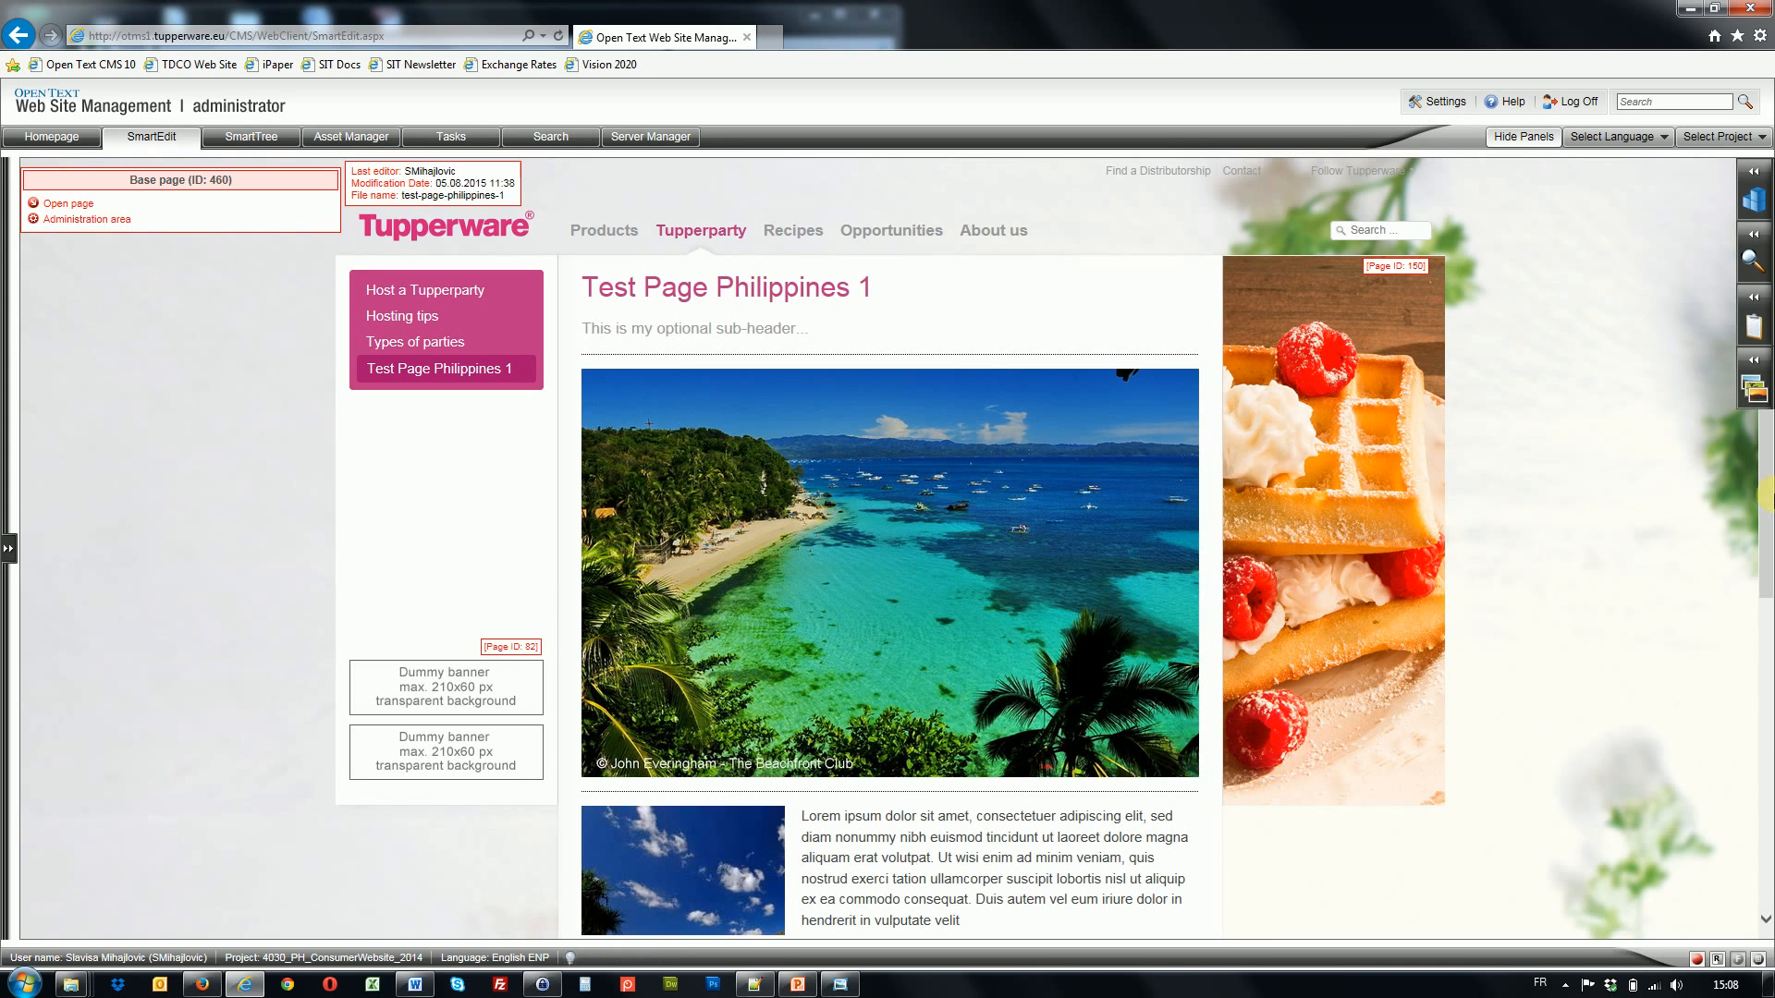
{"action": "left_click_drag", "start_coordinate": [1766, 457], "coordinate": [1765, 784]}
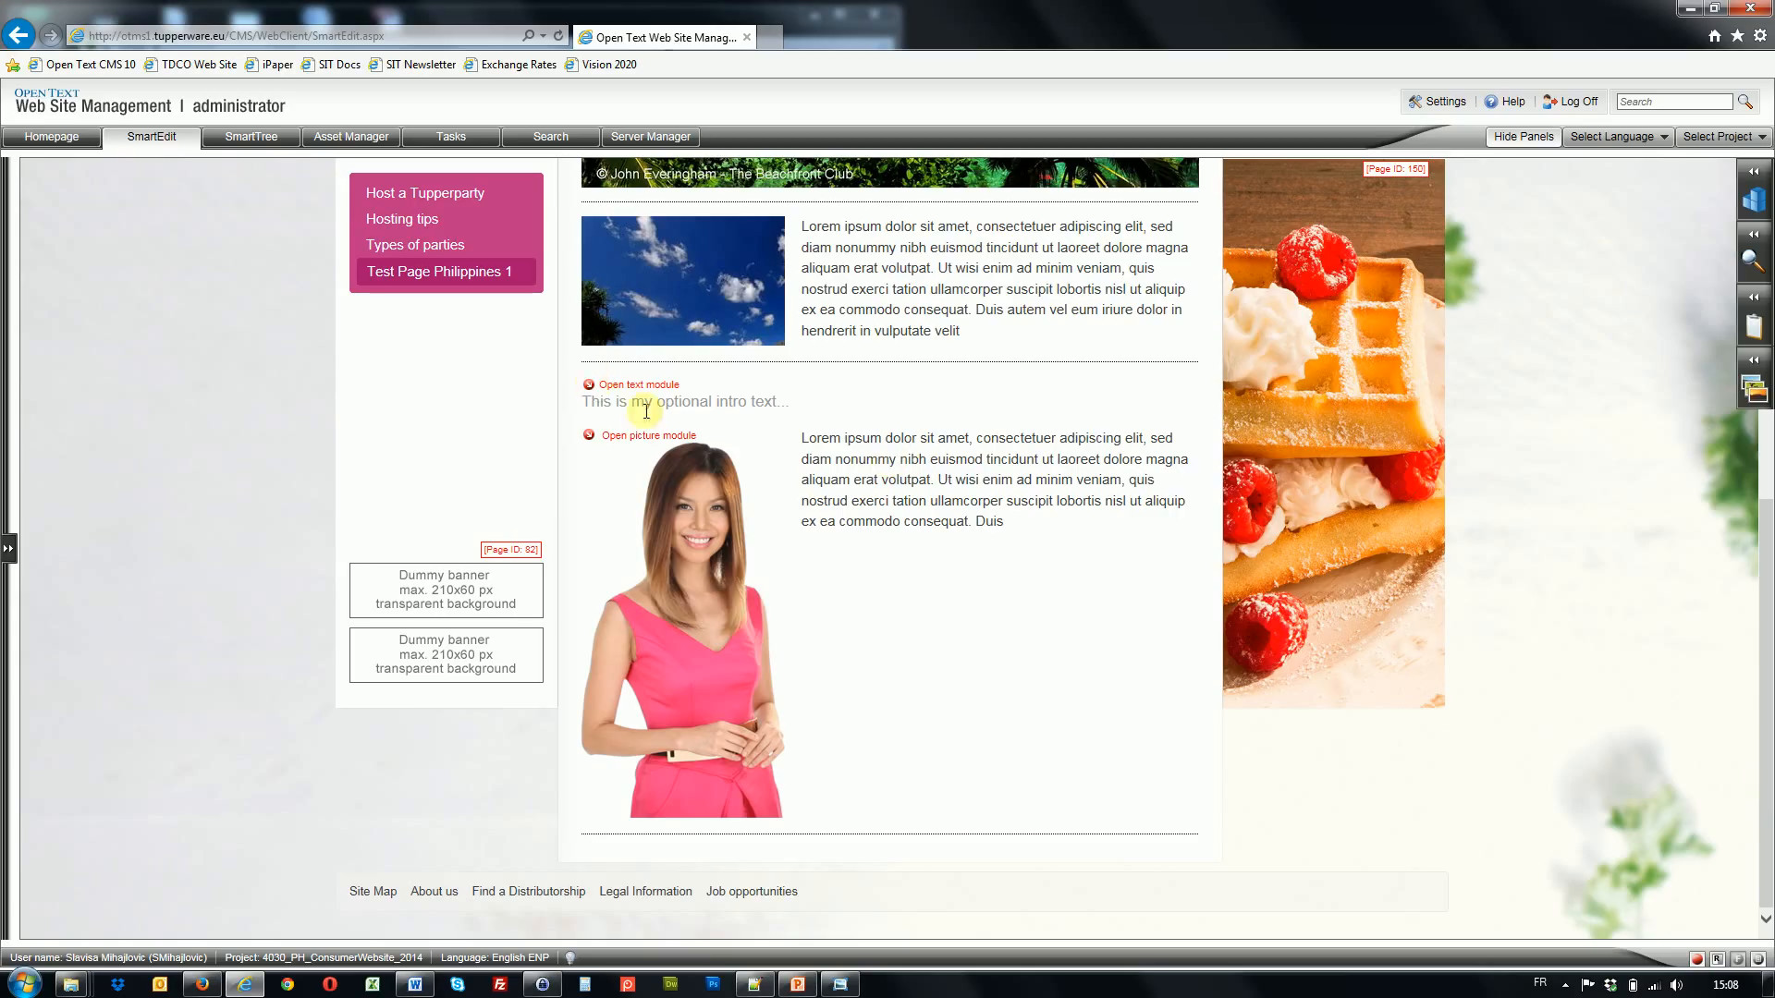
- Delete the text module with the optional intro text from Test Page Philippines 1 despite its remaining references, and check the page
{"action": "left_click", "coordinate": [589, 385]}
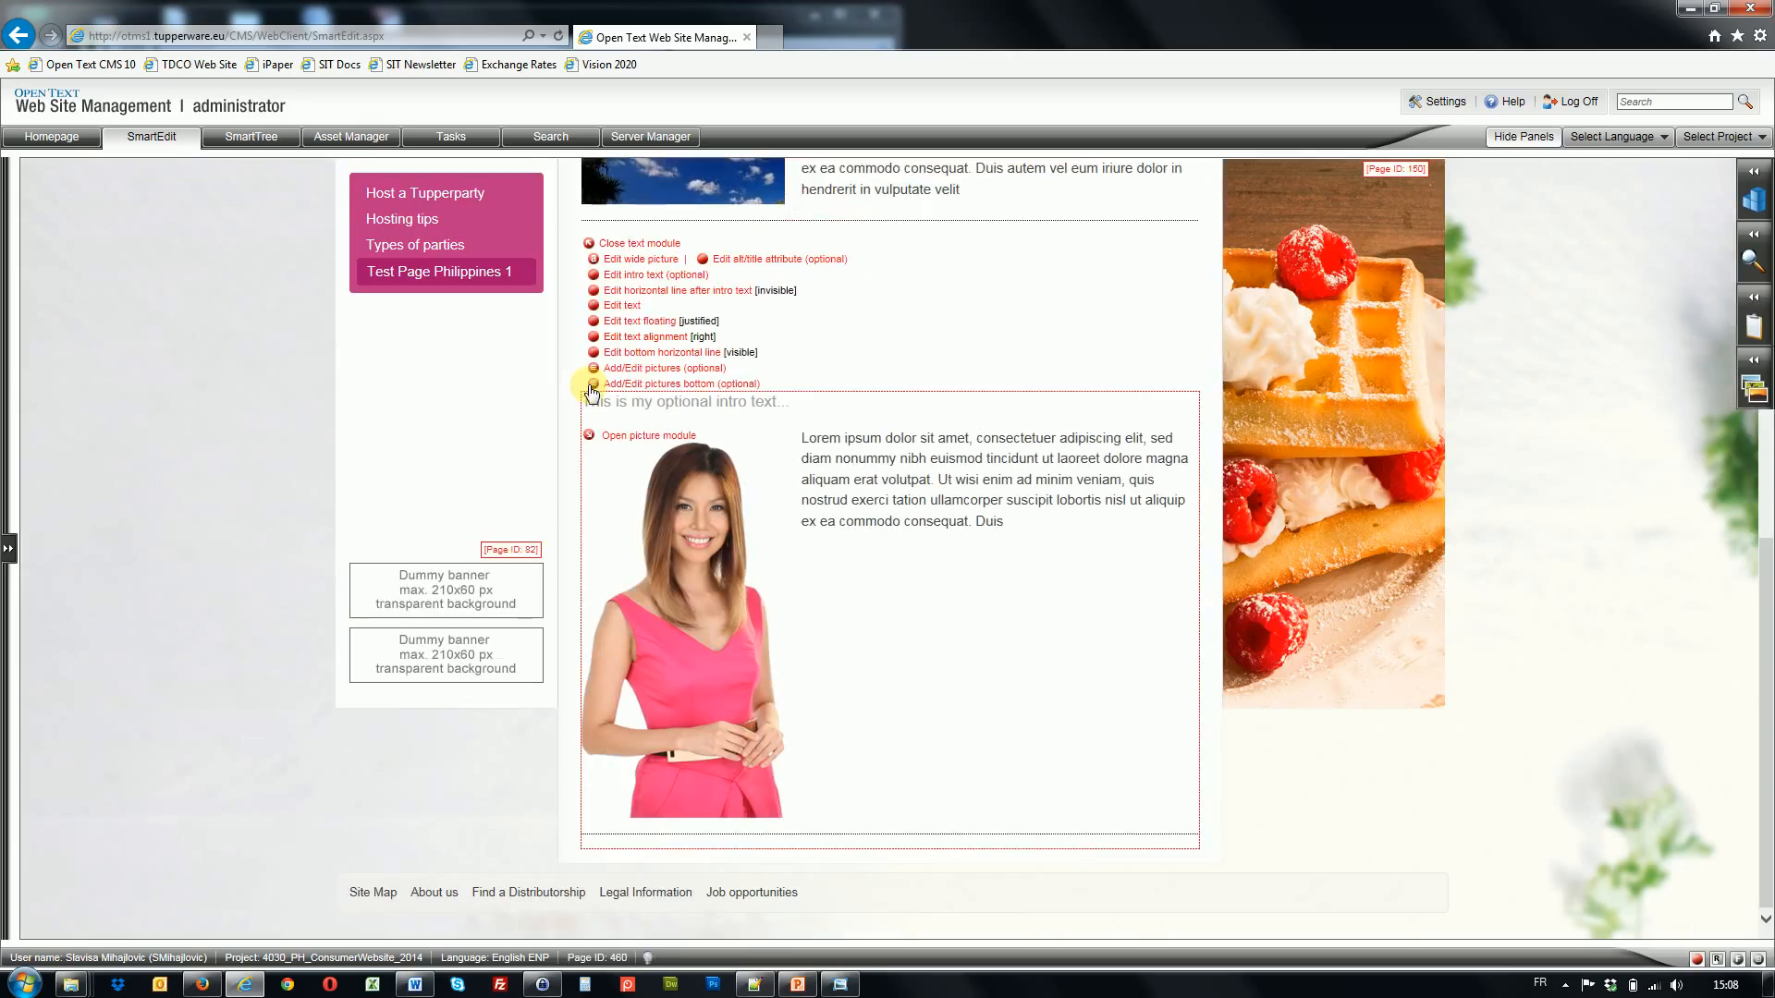
{"action": "right_click", "coordinate": [841, 365]}
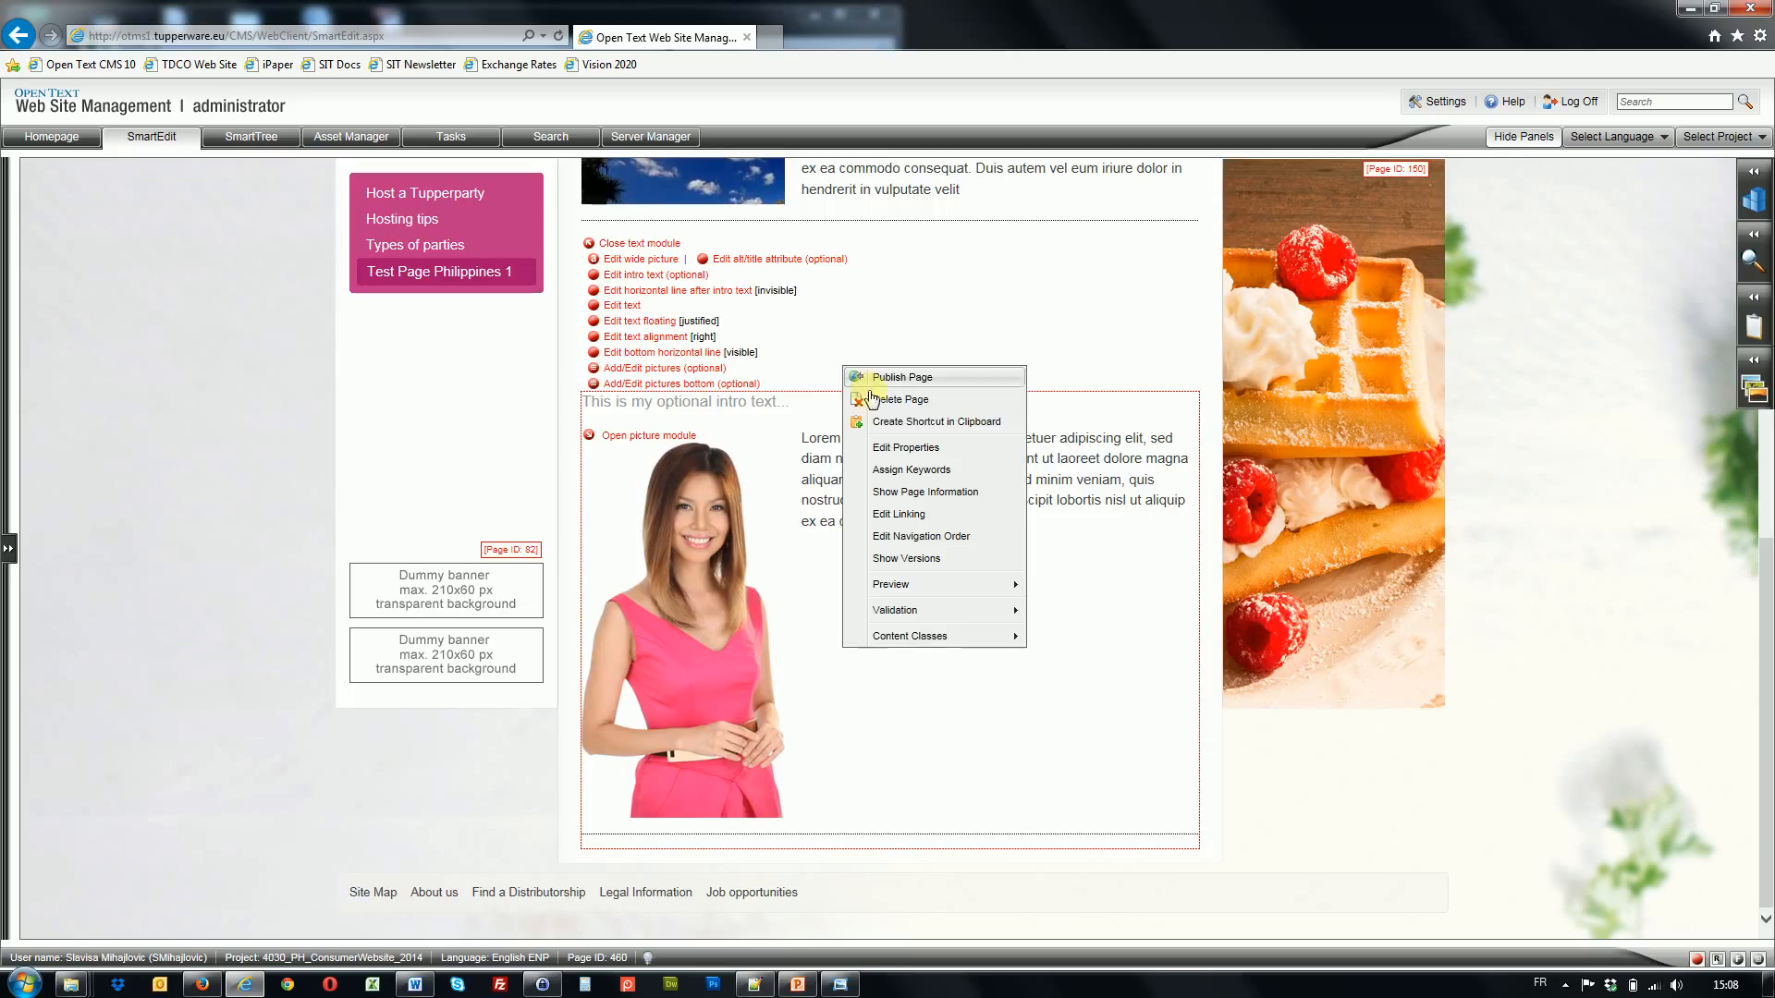
{"action": "left_click", "coordinate": [883, 402]}
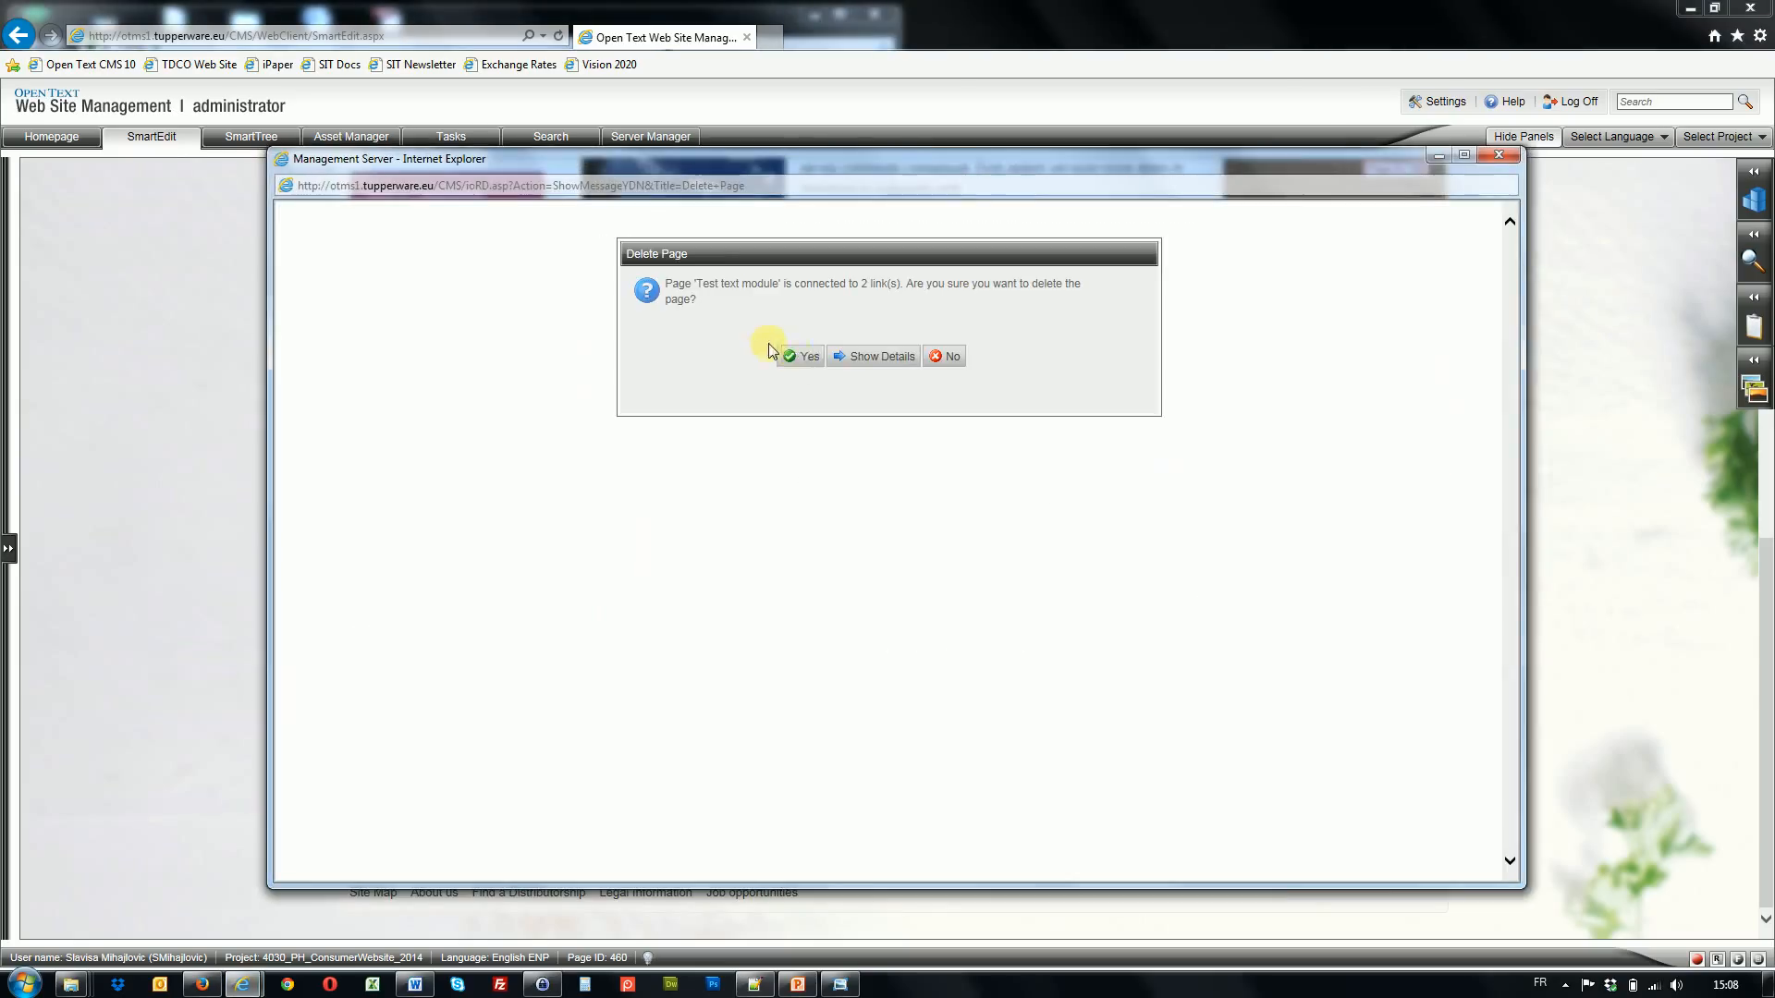
{"action": "left_click", "coordinate": [801, 359]}
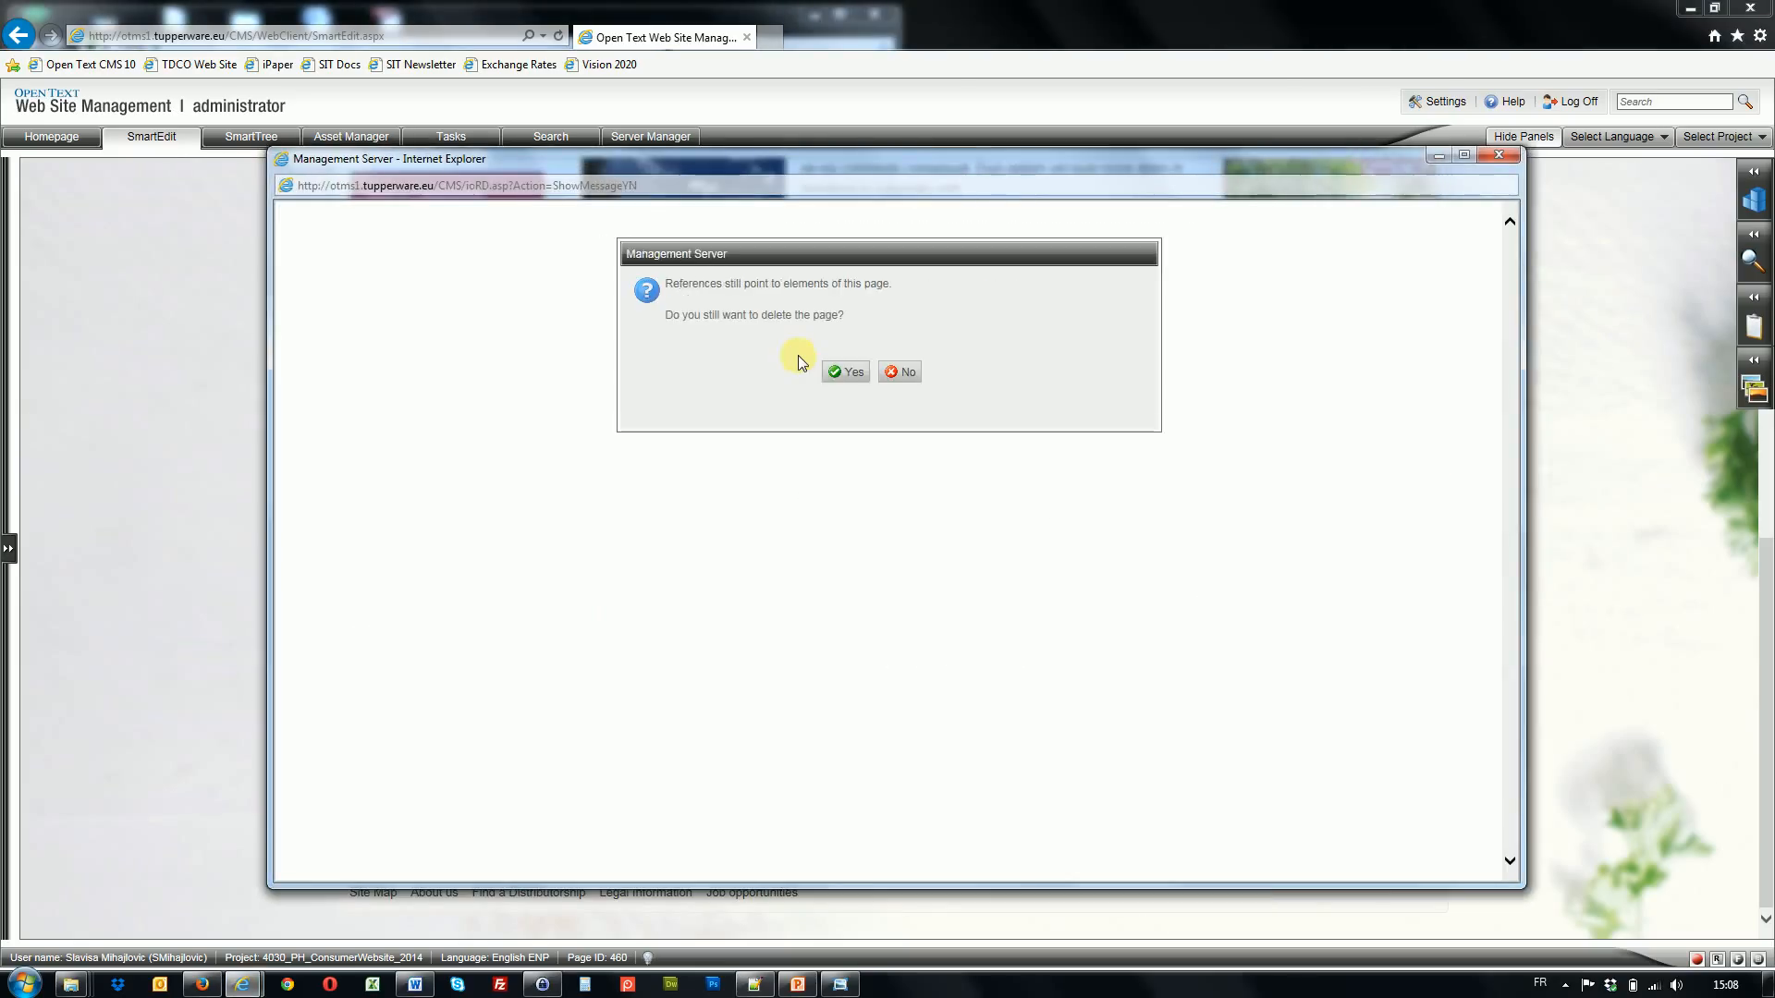
{"action": "left_click", "coordinate": [851, 373]}
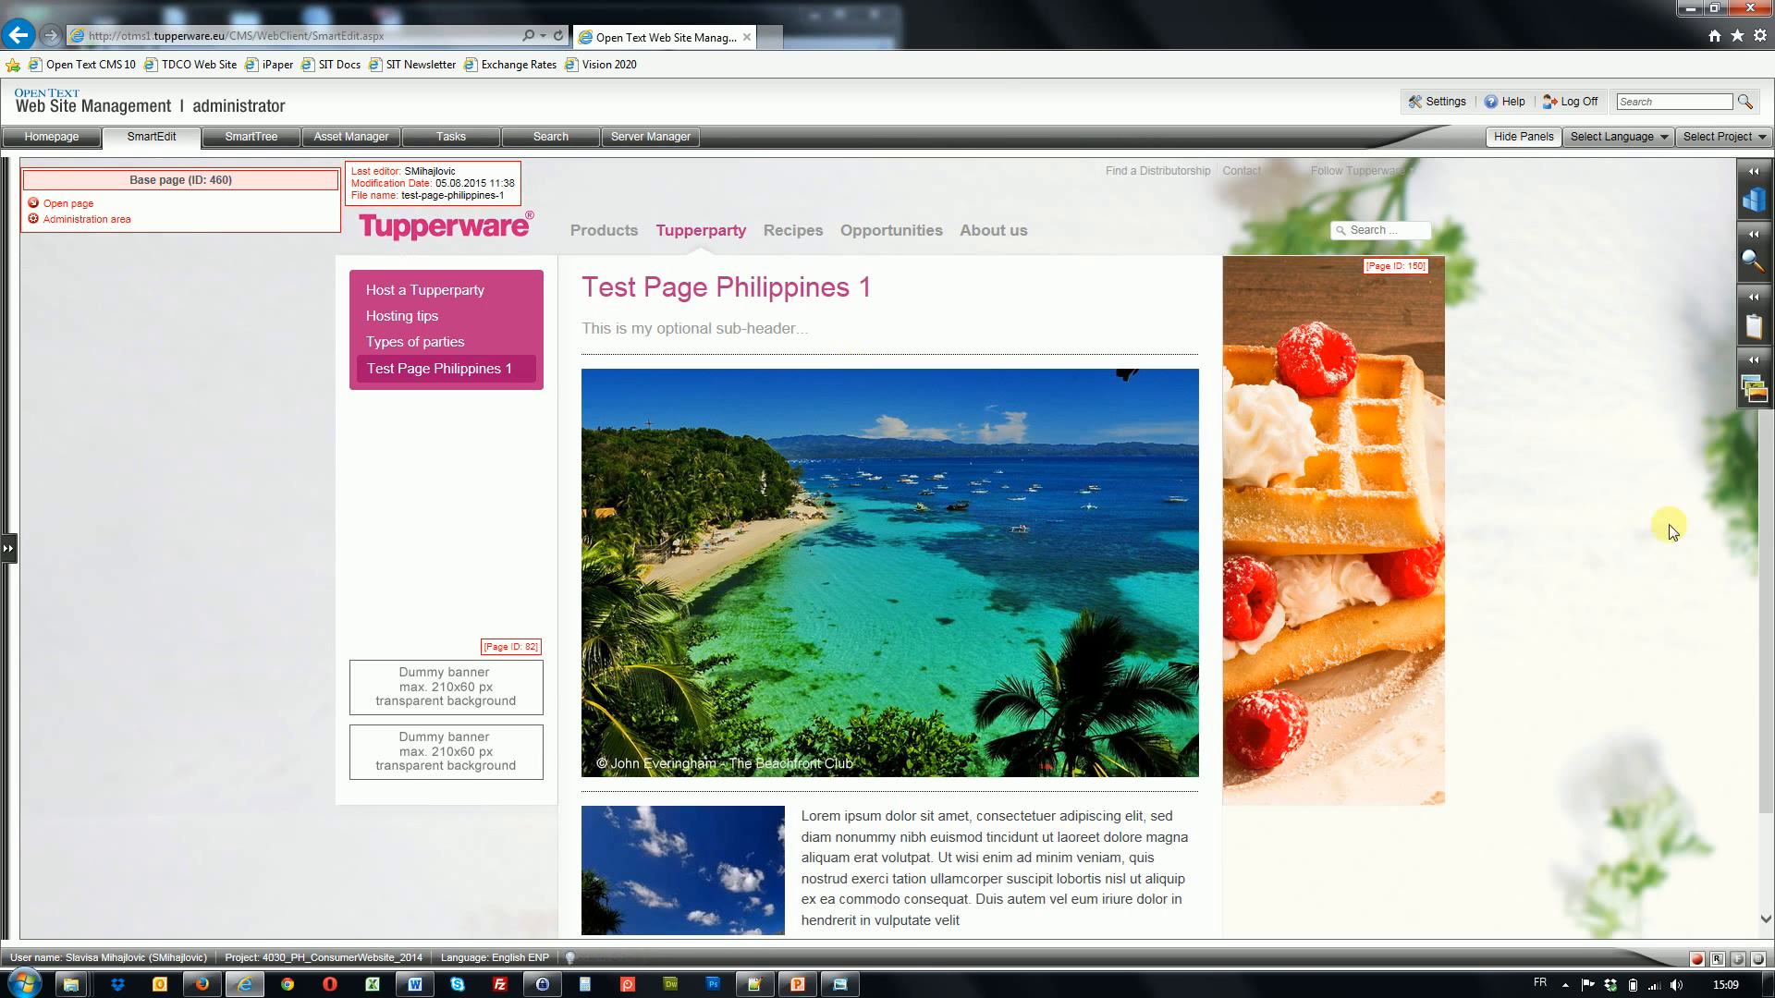
{"action": "mouse_move", "coordinate": [1767, 507]}
{"action": "left_mouse_down"}
{"action": "mouse_move", "coordinate": [1761, 668]}
{"action": "mouse_move", "coordinate": [1765, 495]}
{"action": "left_mouse_up"}
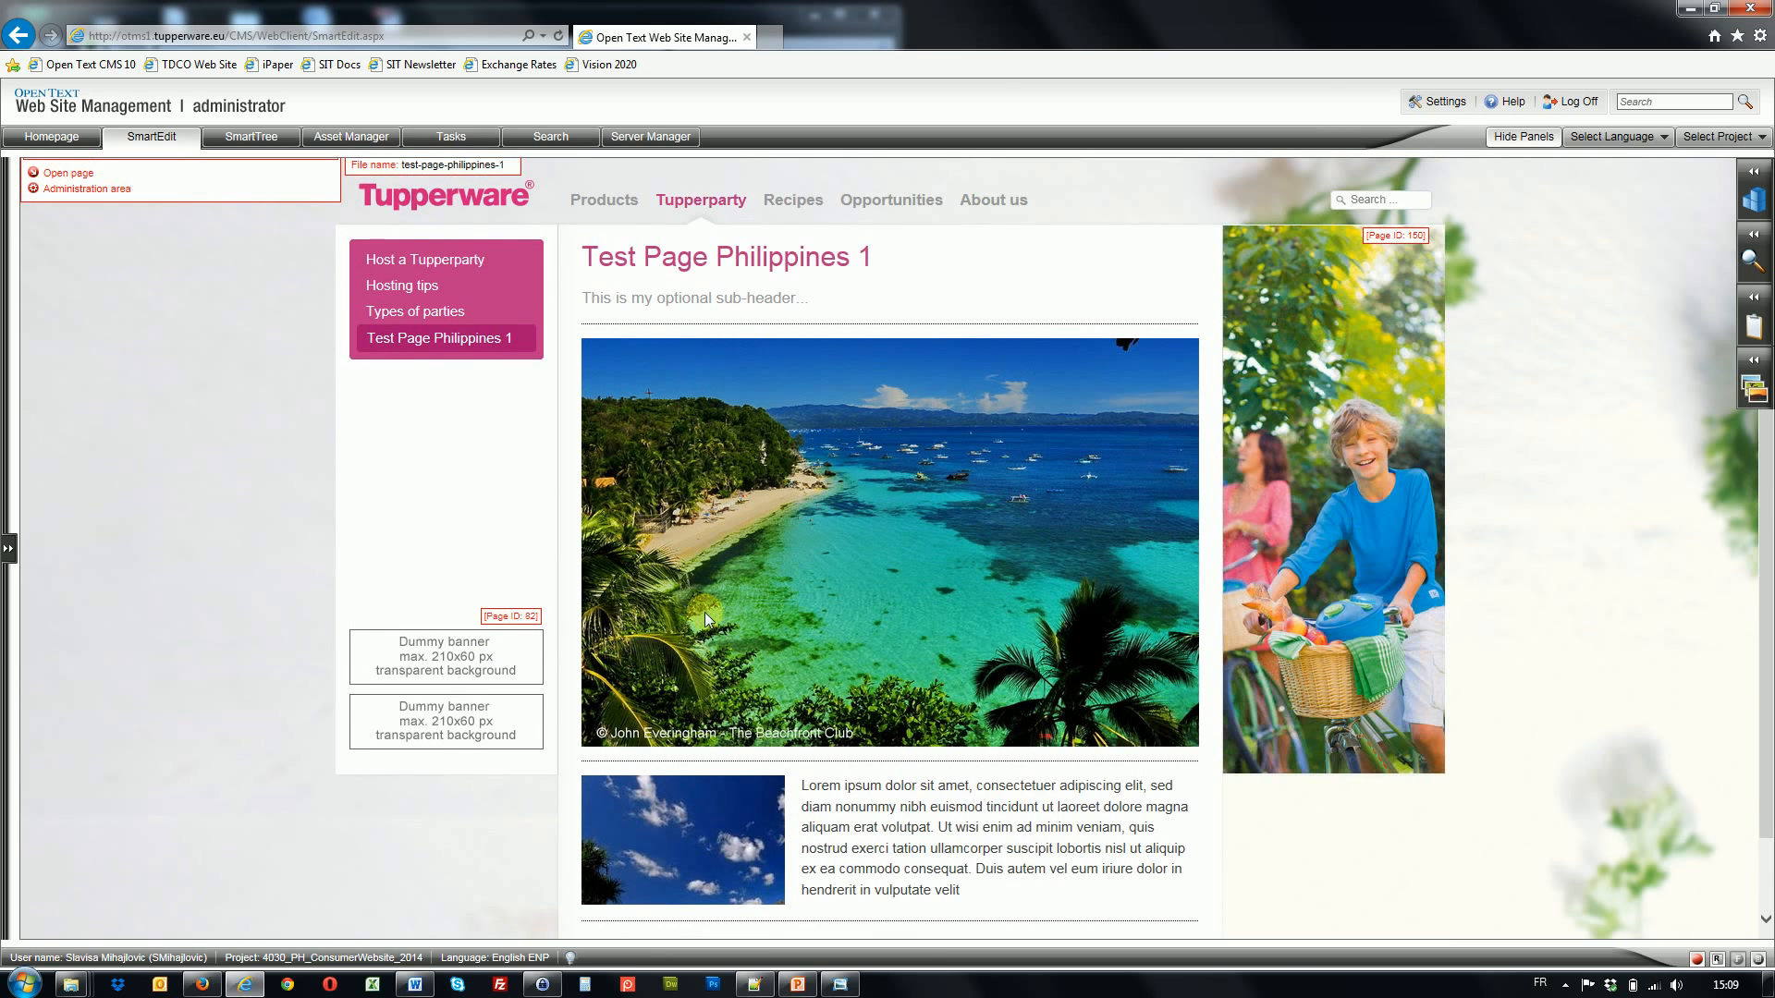
- Delete the wide picture's image element content from the main content of Test Page Philippines 1
{"action": "left_click", "coordinate": [32, 177]}
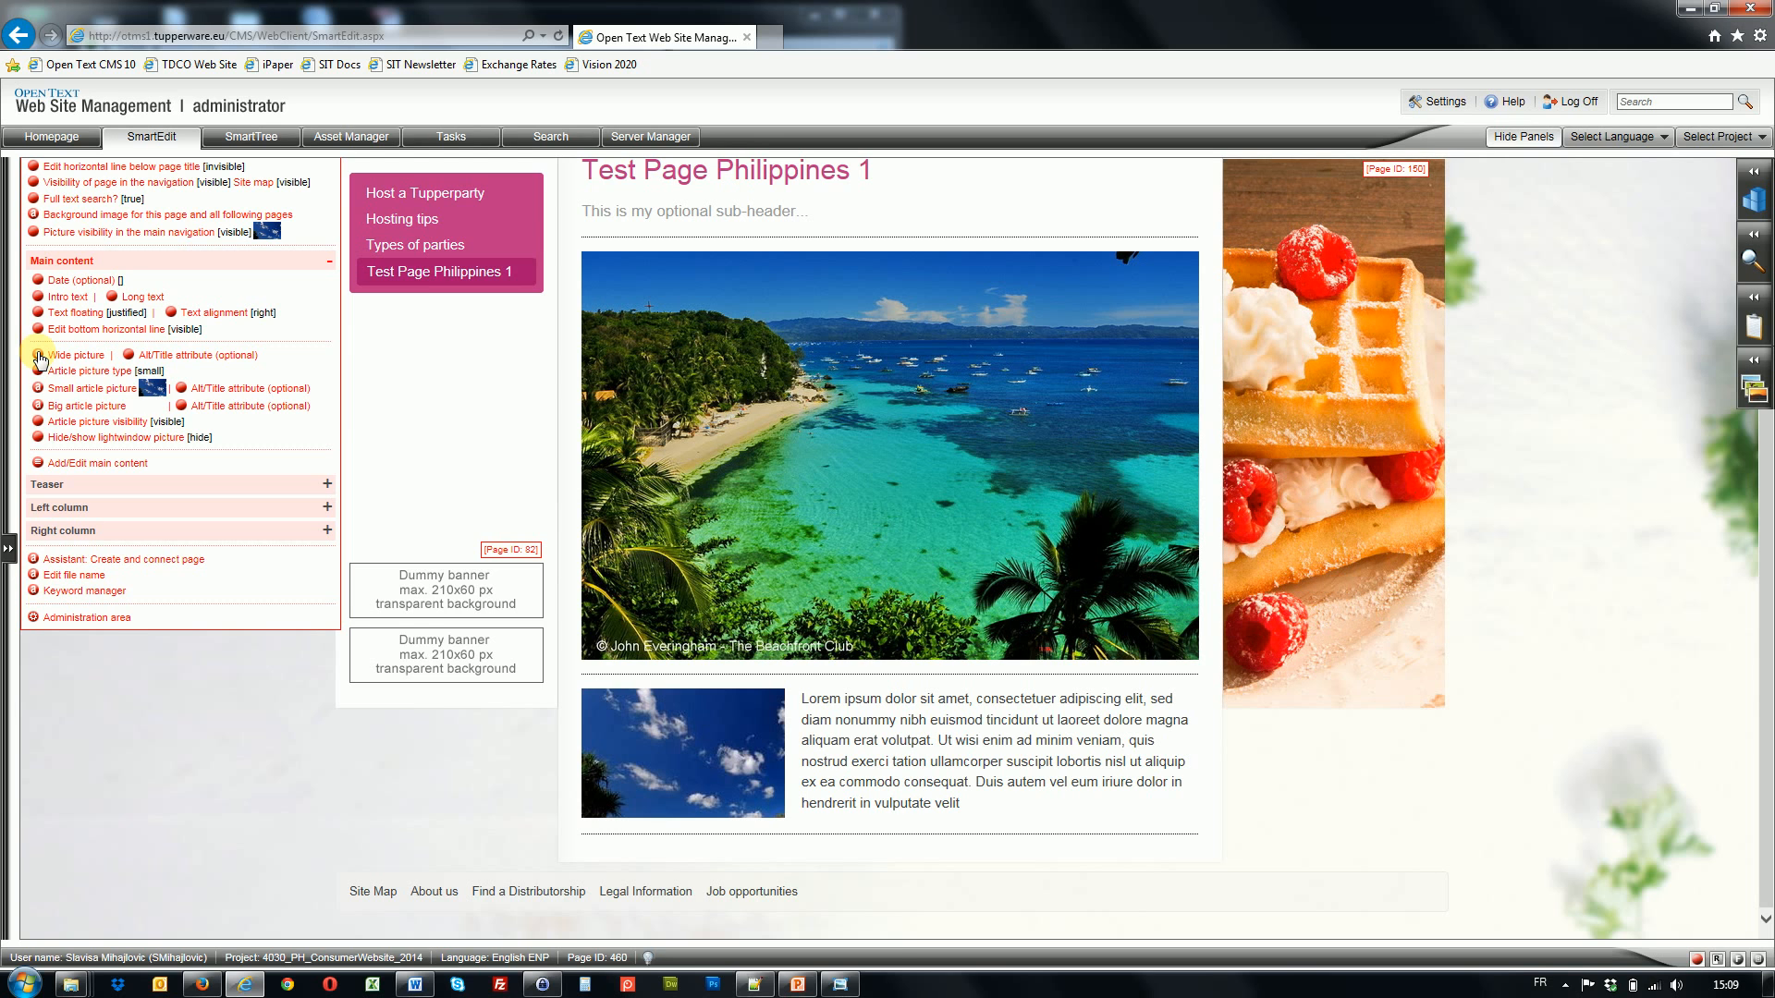
{"action": "left_click", "coordinate": [38, 356]}
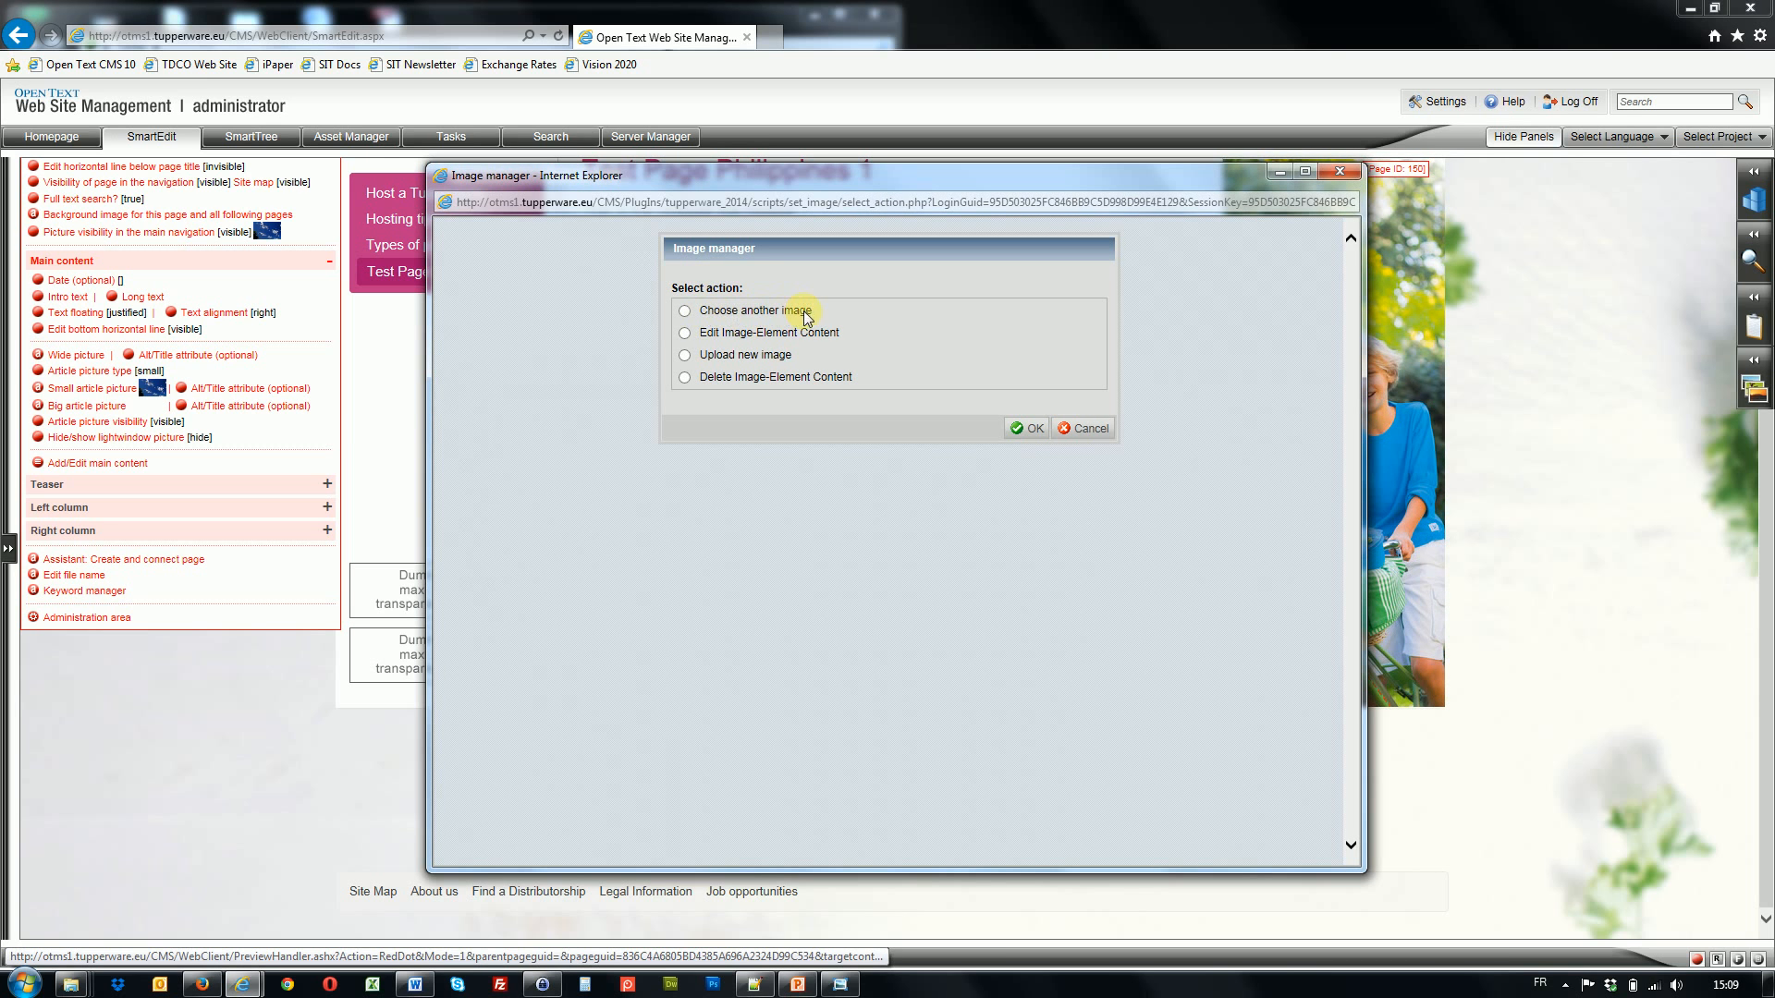
{"action": "left_click", "coordinate": [708, 378]}
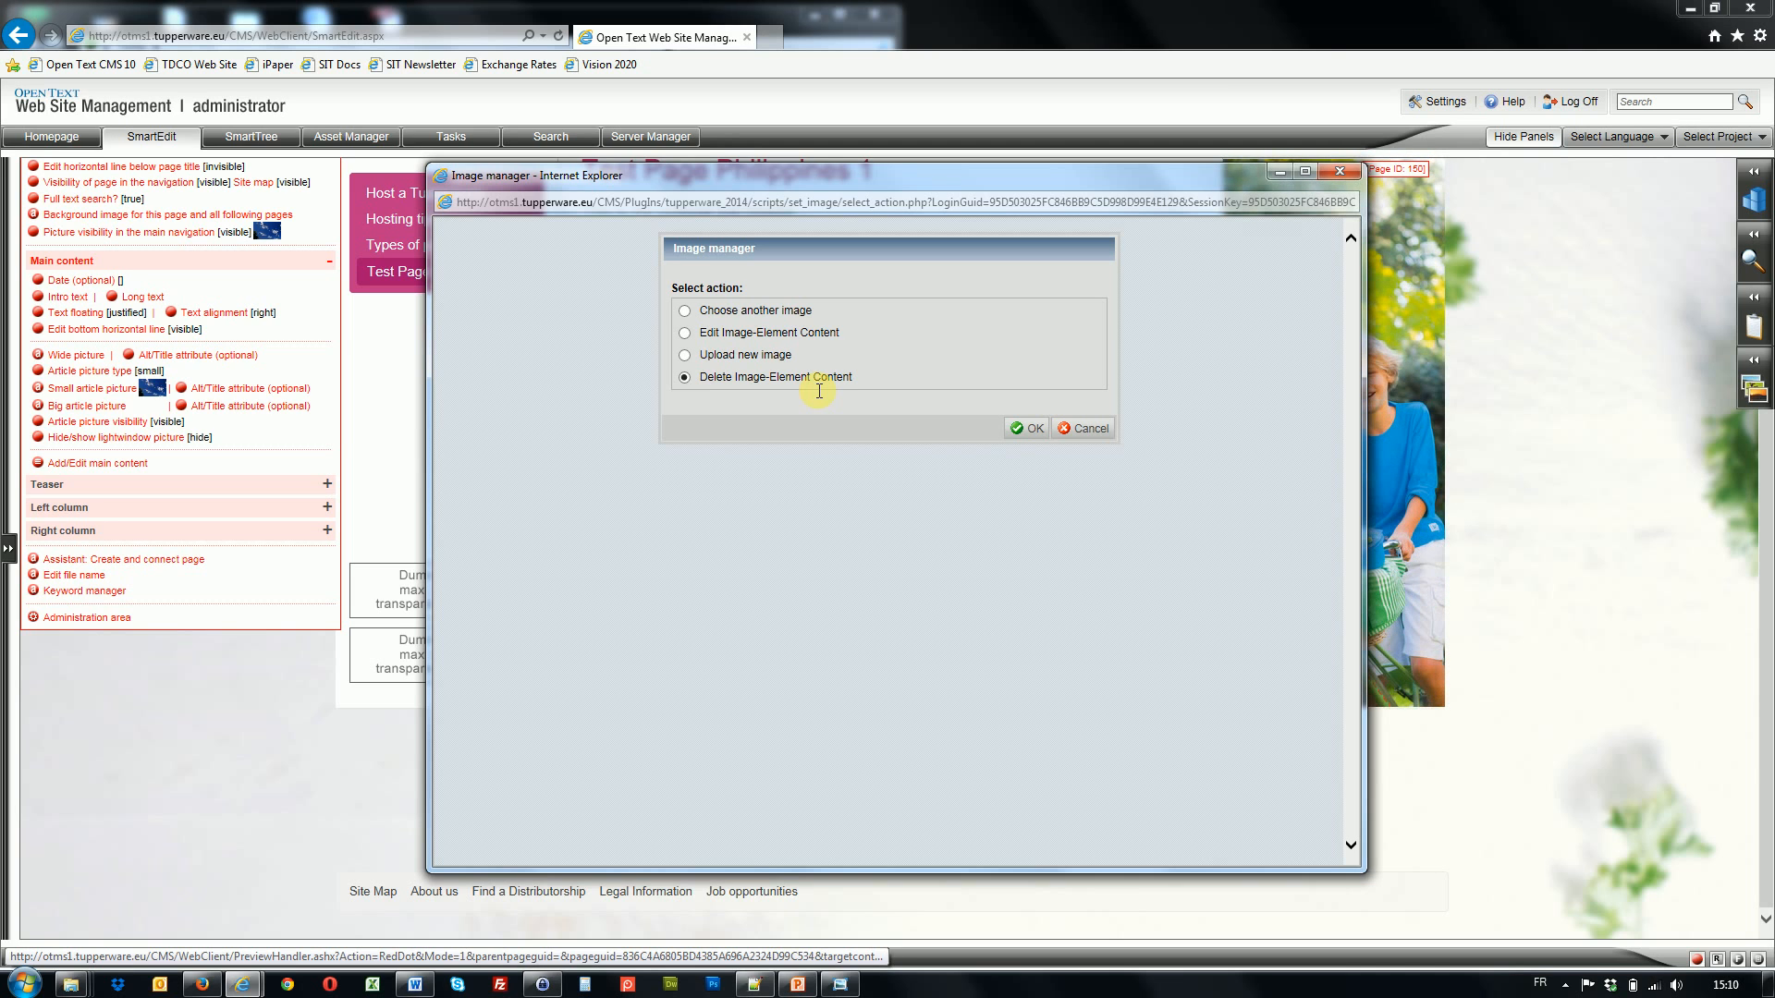
{"action": "left_click", "coordinate": [1024, 428]}
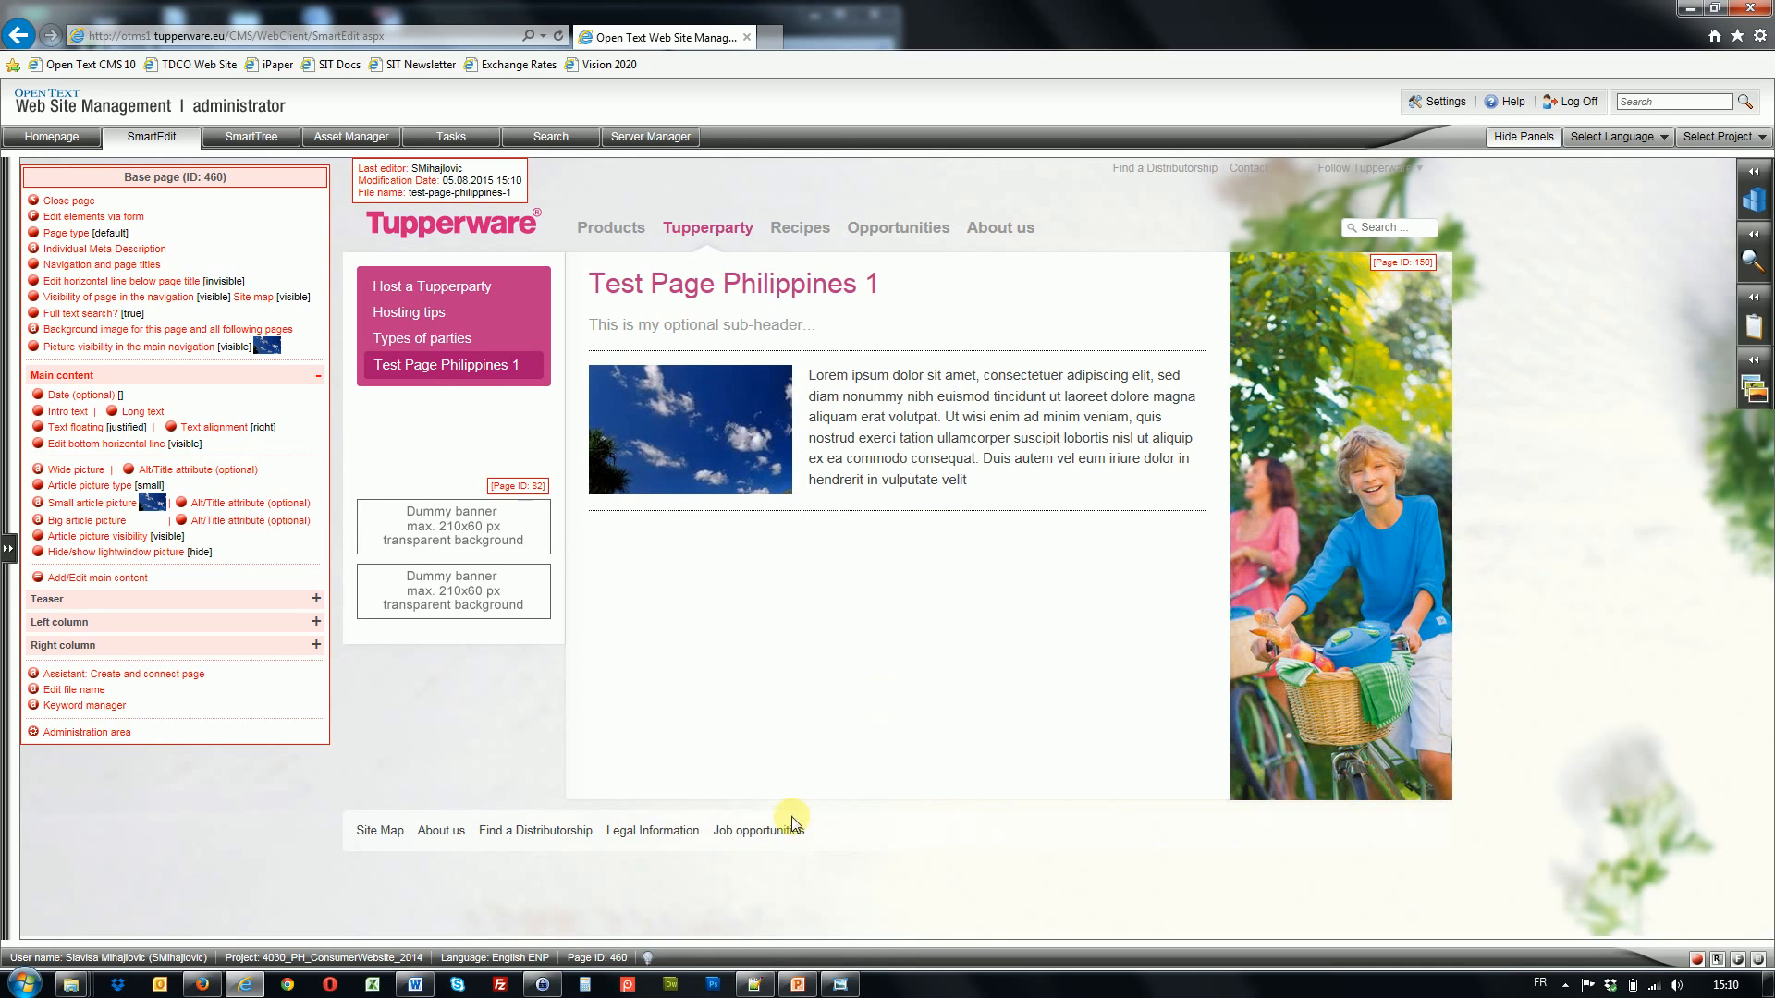
{"action": "left_click", "coordinate": [800, 984]}
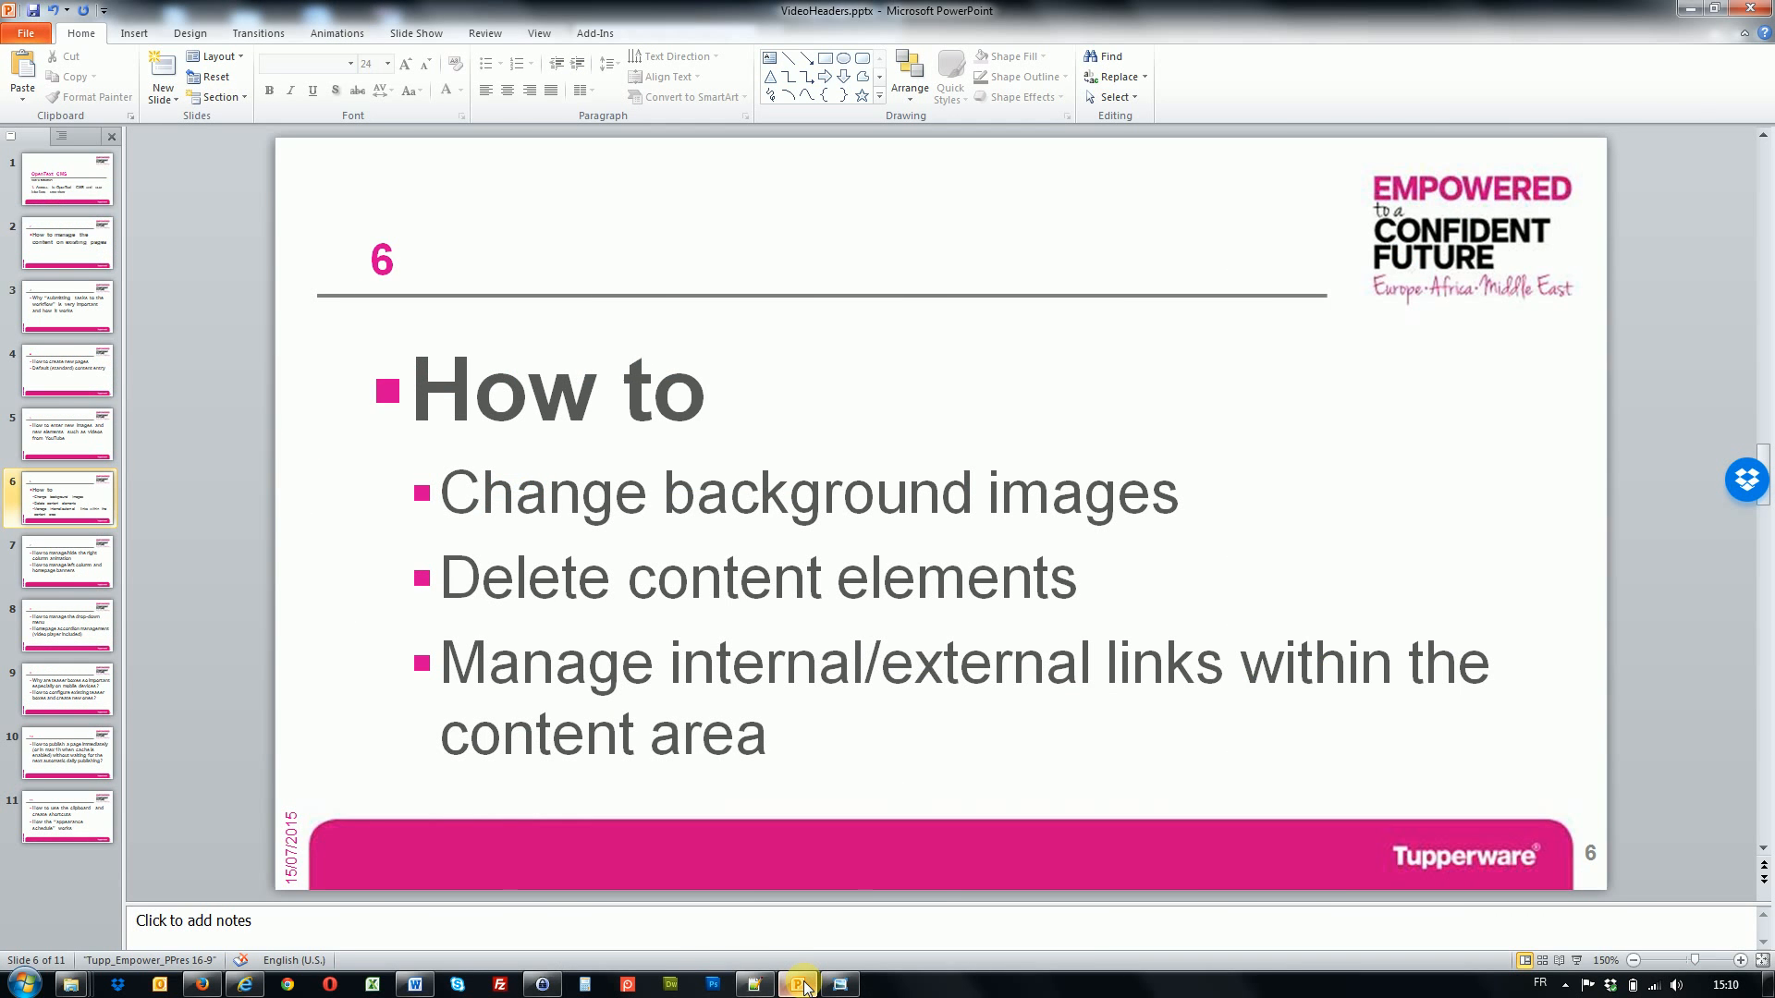
{"action": "left_click", "coordinate": [801, 985]}
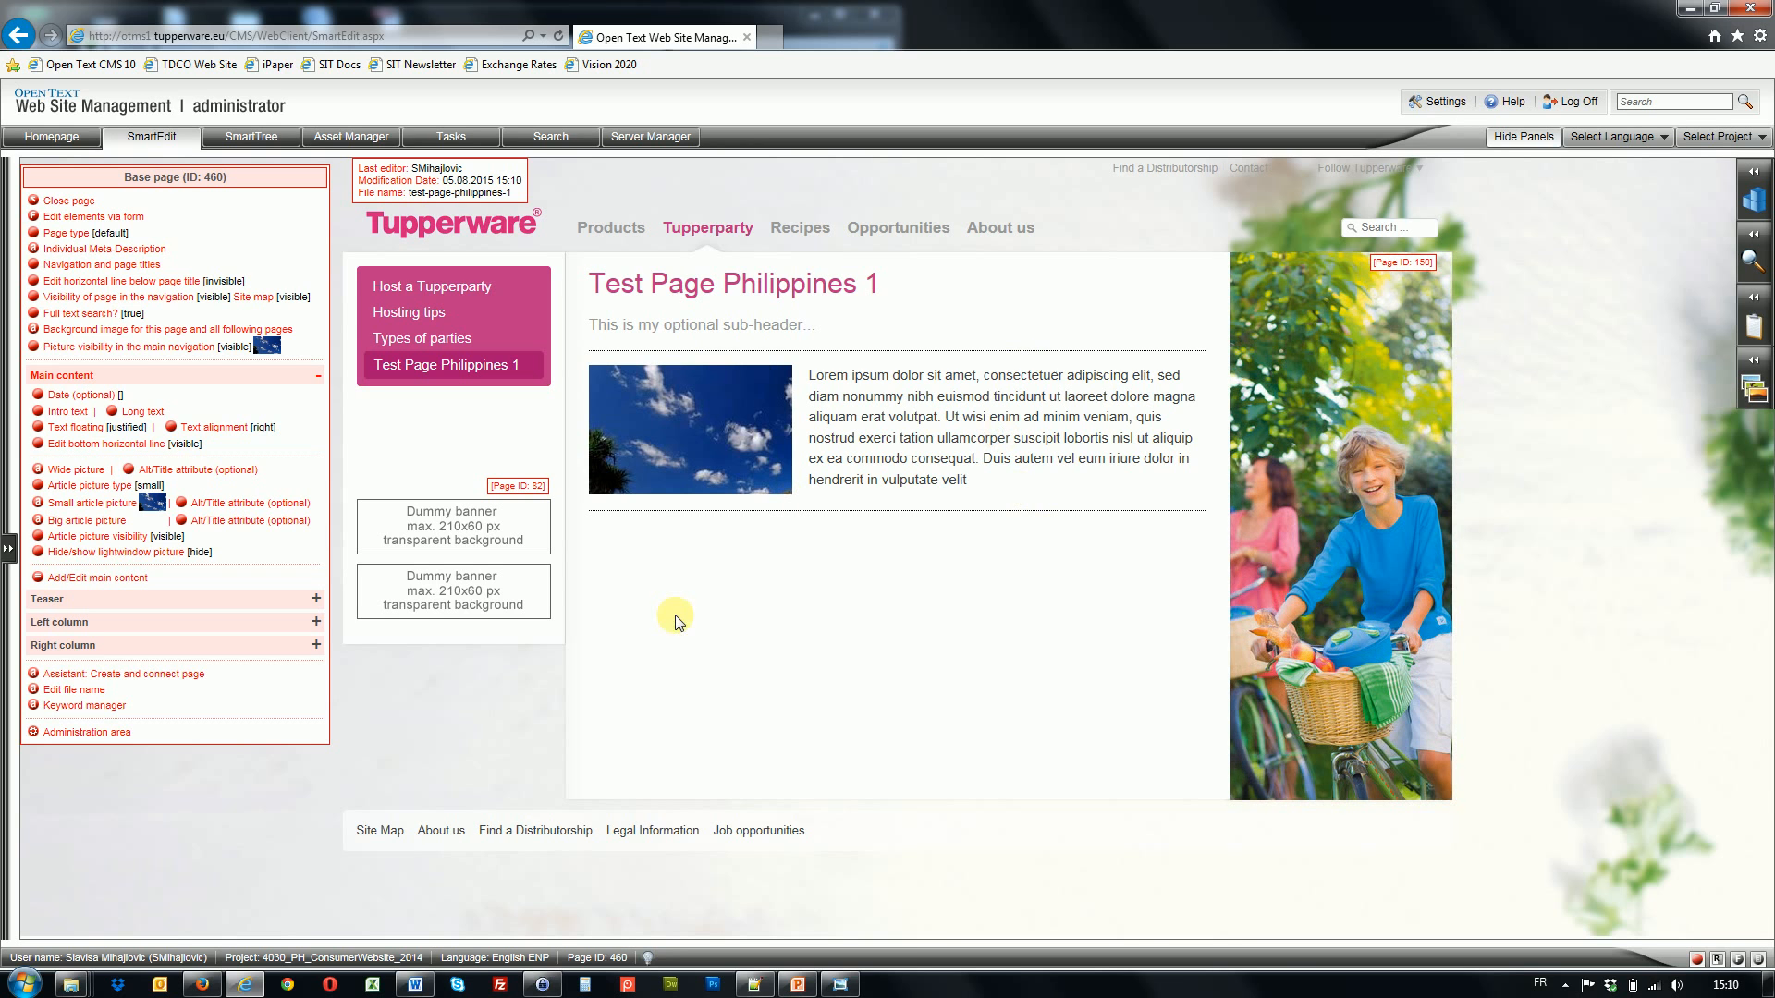
{"action": "left_click_drag", "start_coordinate": [857, 437], "coordinate": [1037, 484]}
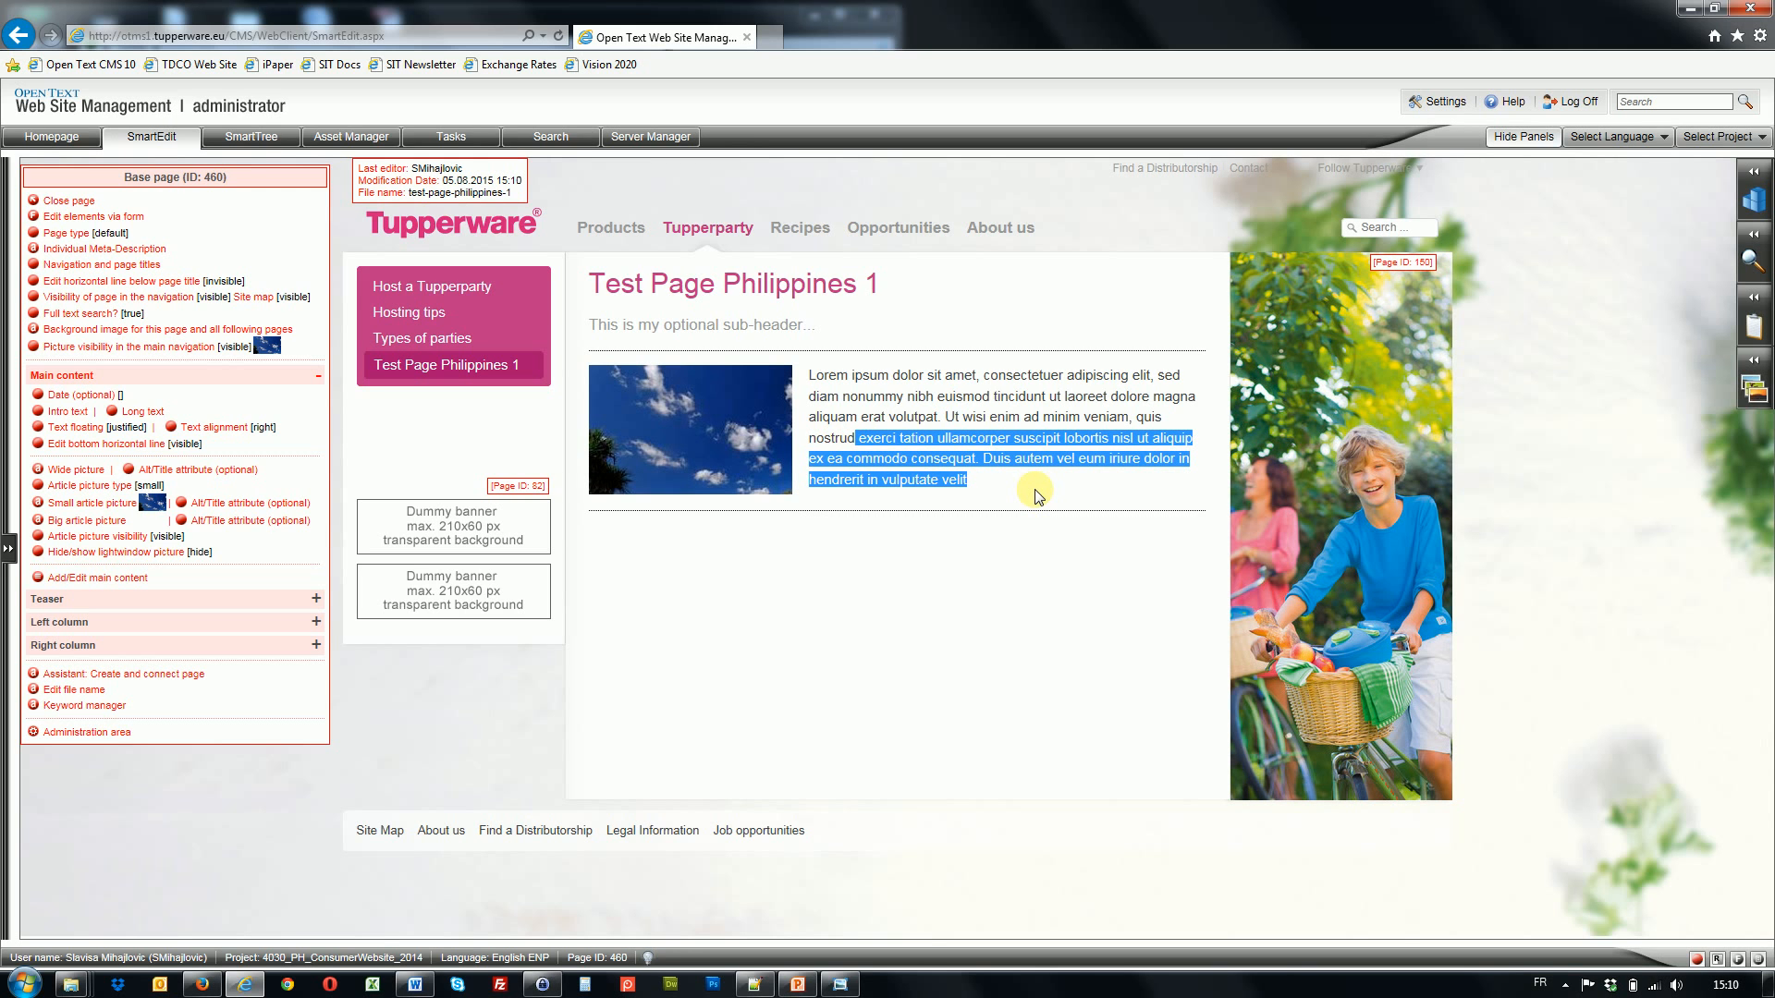
{"action": "left_click", "coordinate": [835, 597]}
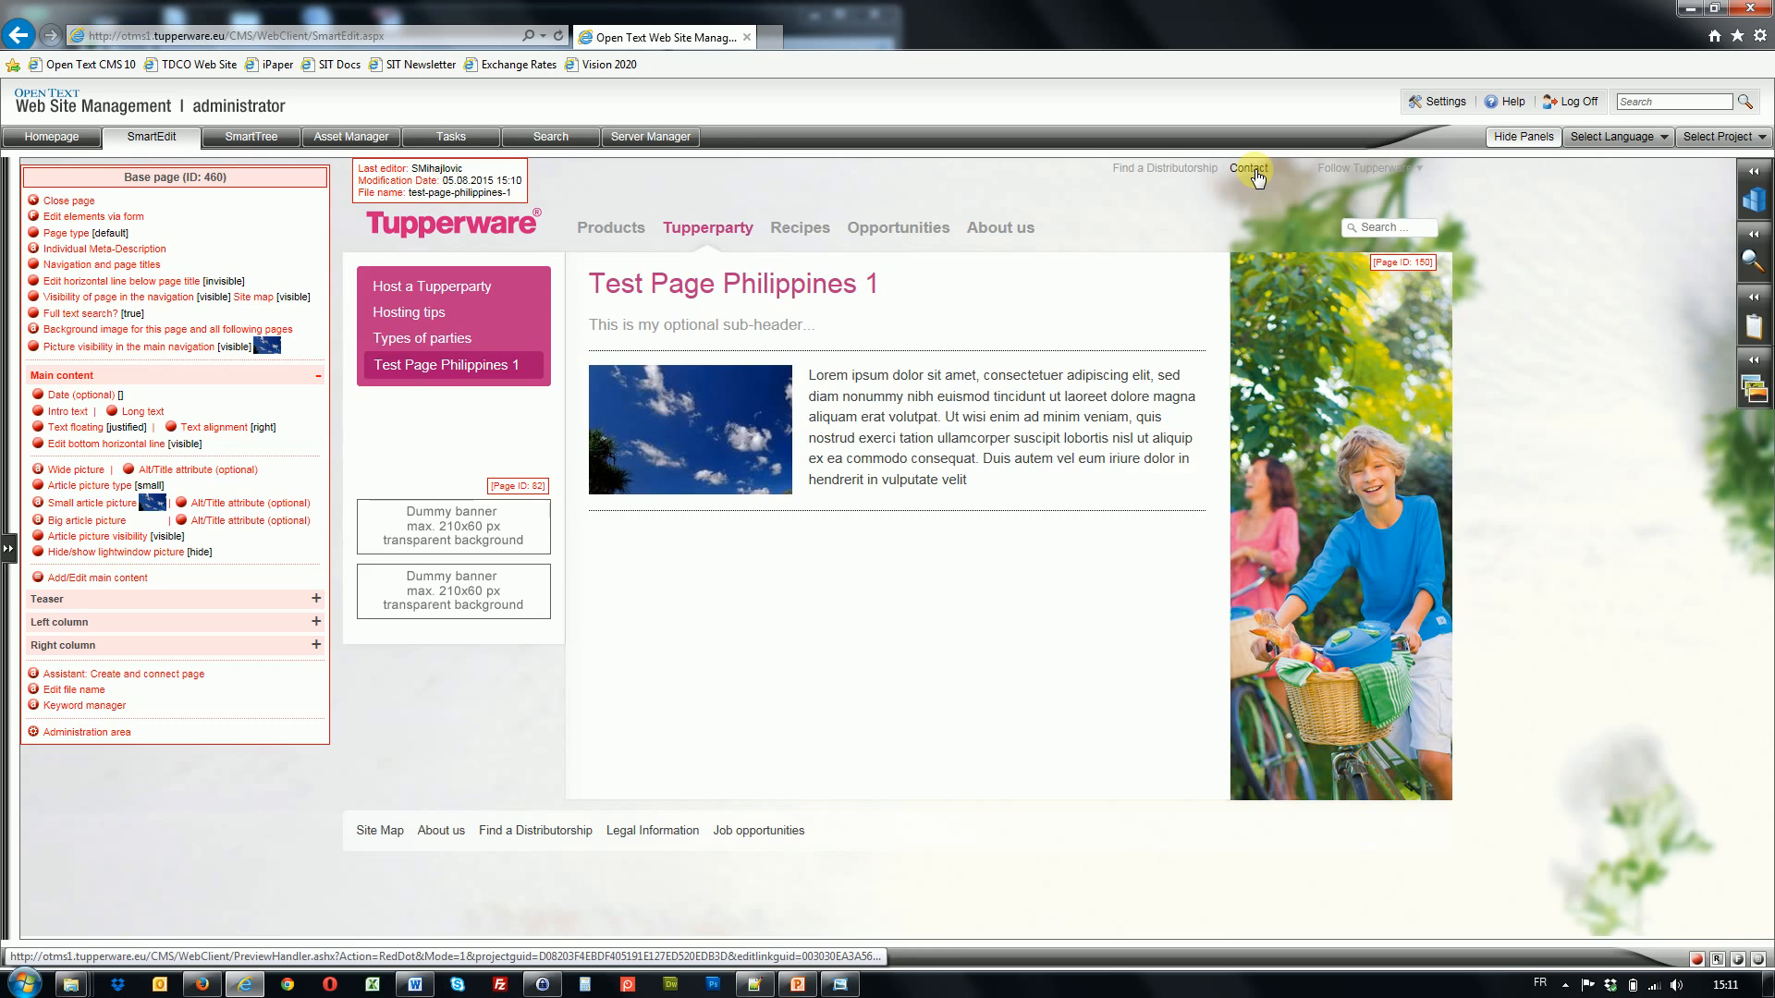
- Visit the Contact page to read its page ID, and return to Test Page Philippines 1
{"action": "left_click", "coordinate": [1256, 173]}
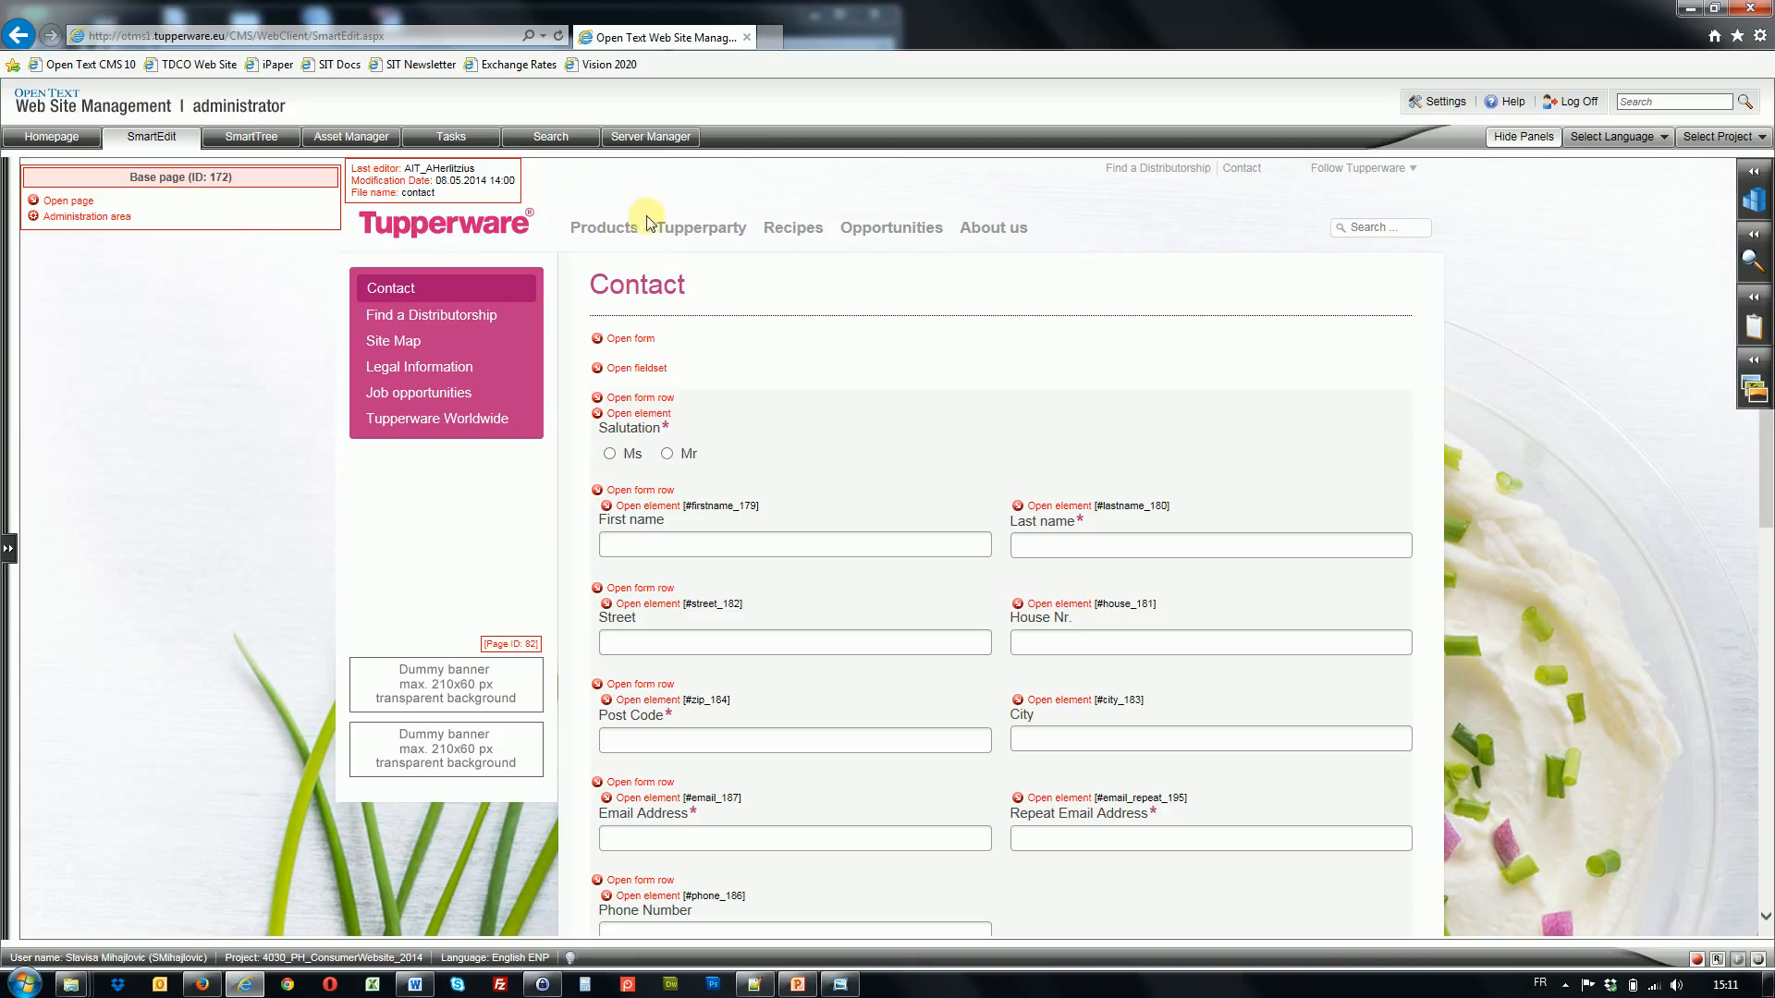
{"action": "mouse_move", "coordinate": [724, 237]}
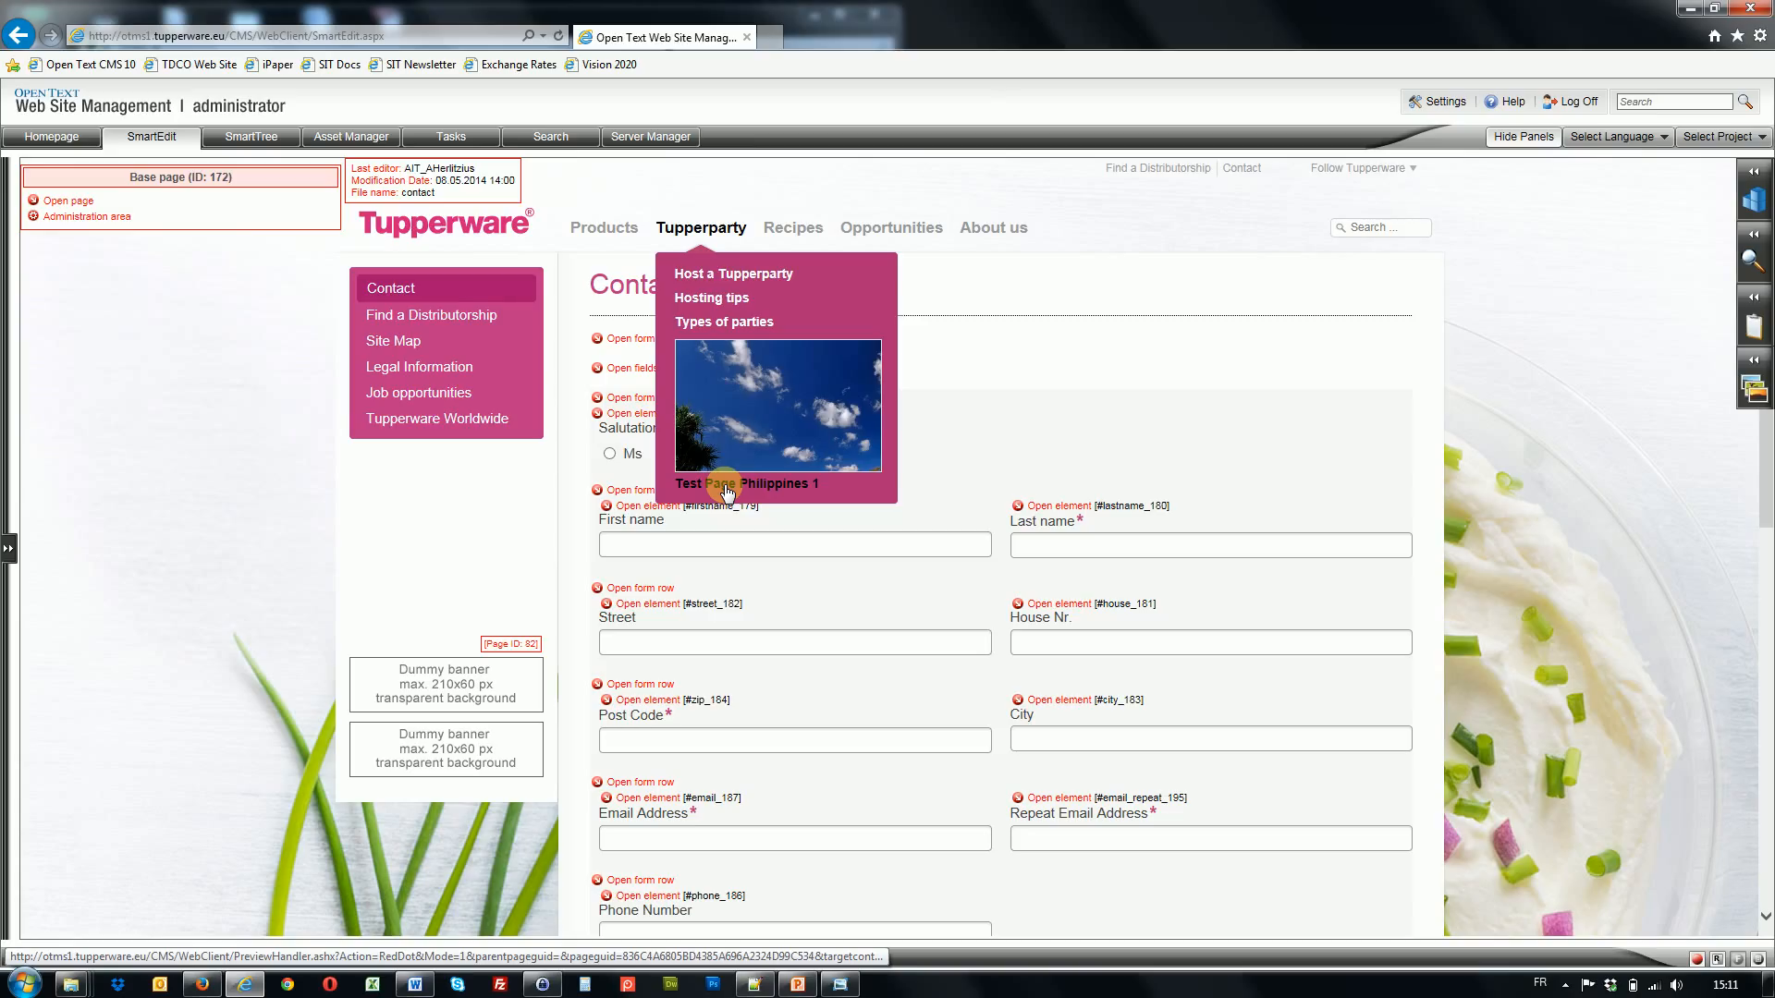
{"action": "left_click", "coordinate": [725, 486]}
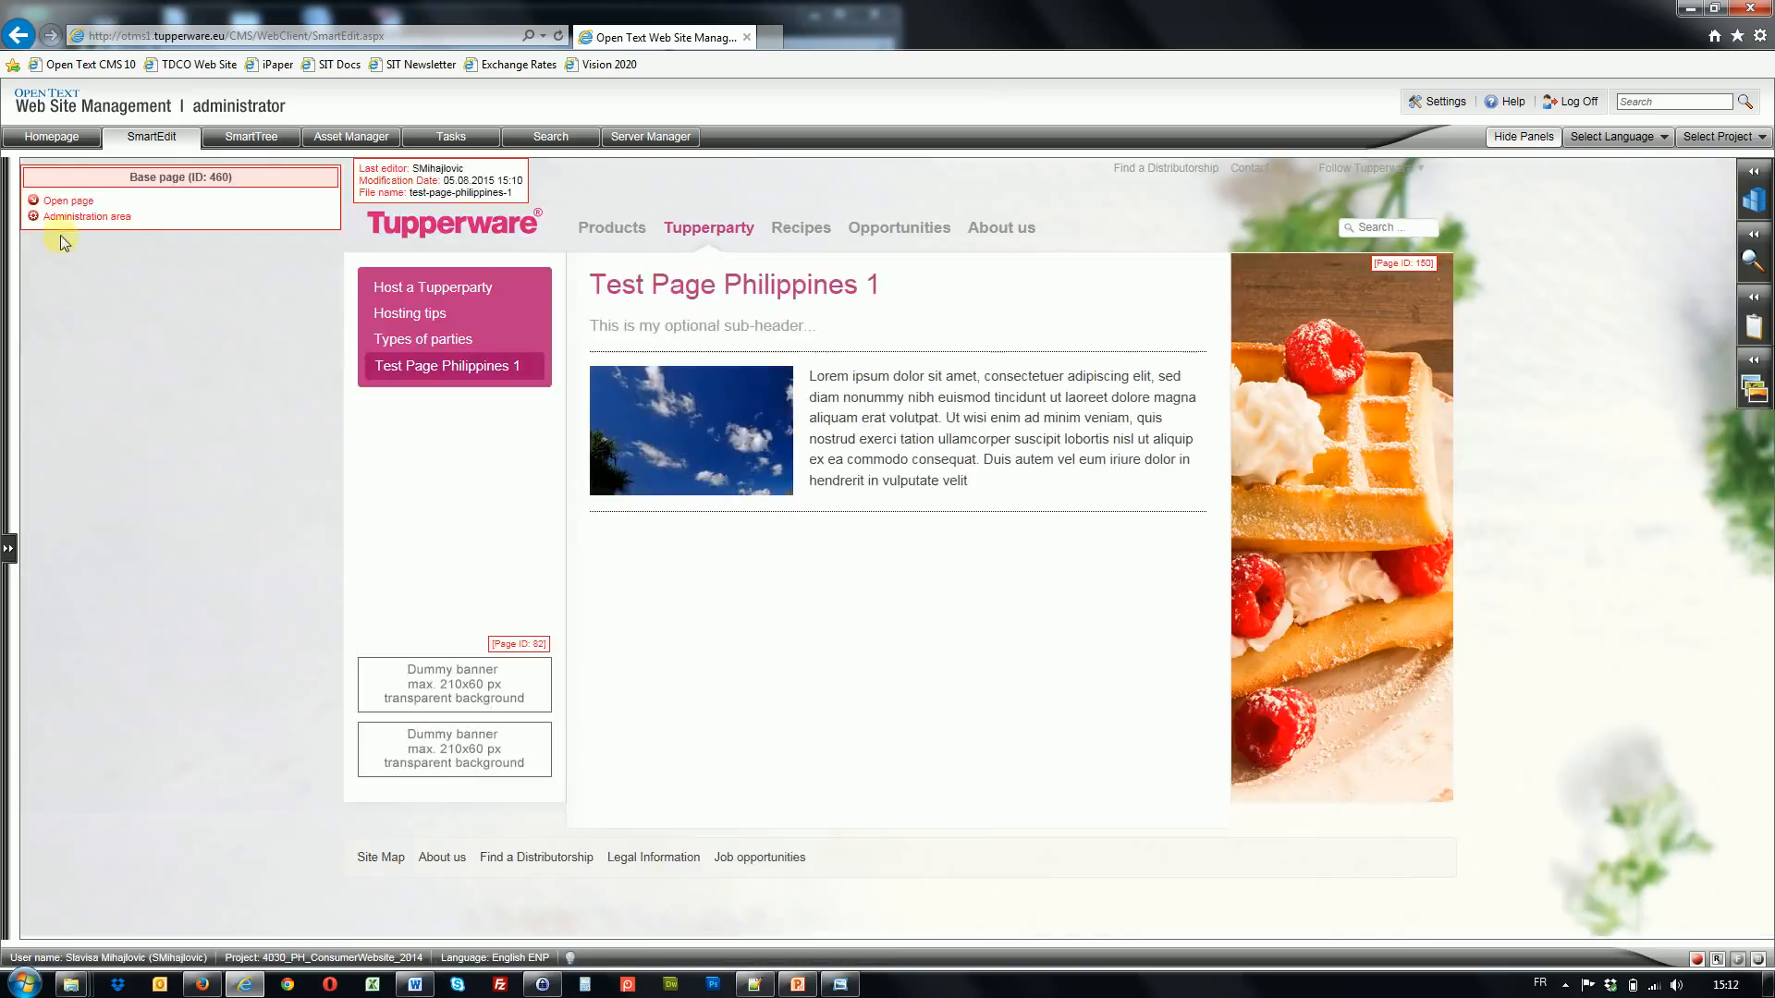
- Append the sentence "Contact us now!" to the end of the page's long text
{"action": "left_click", "coordinate": [32, 201]}
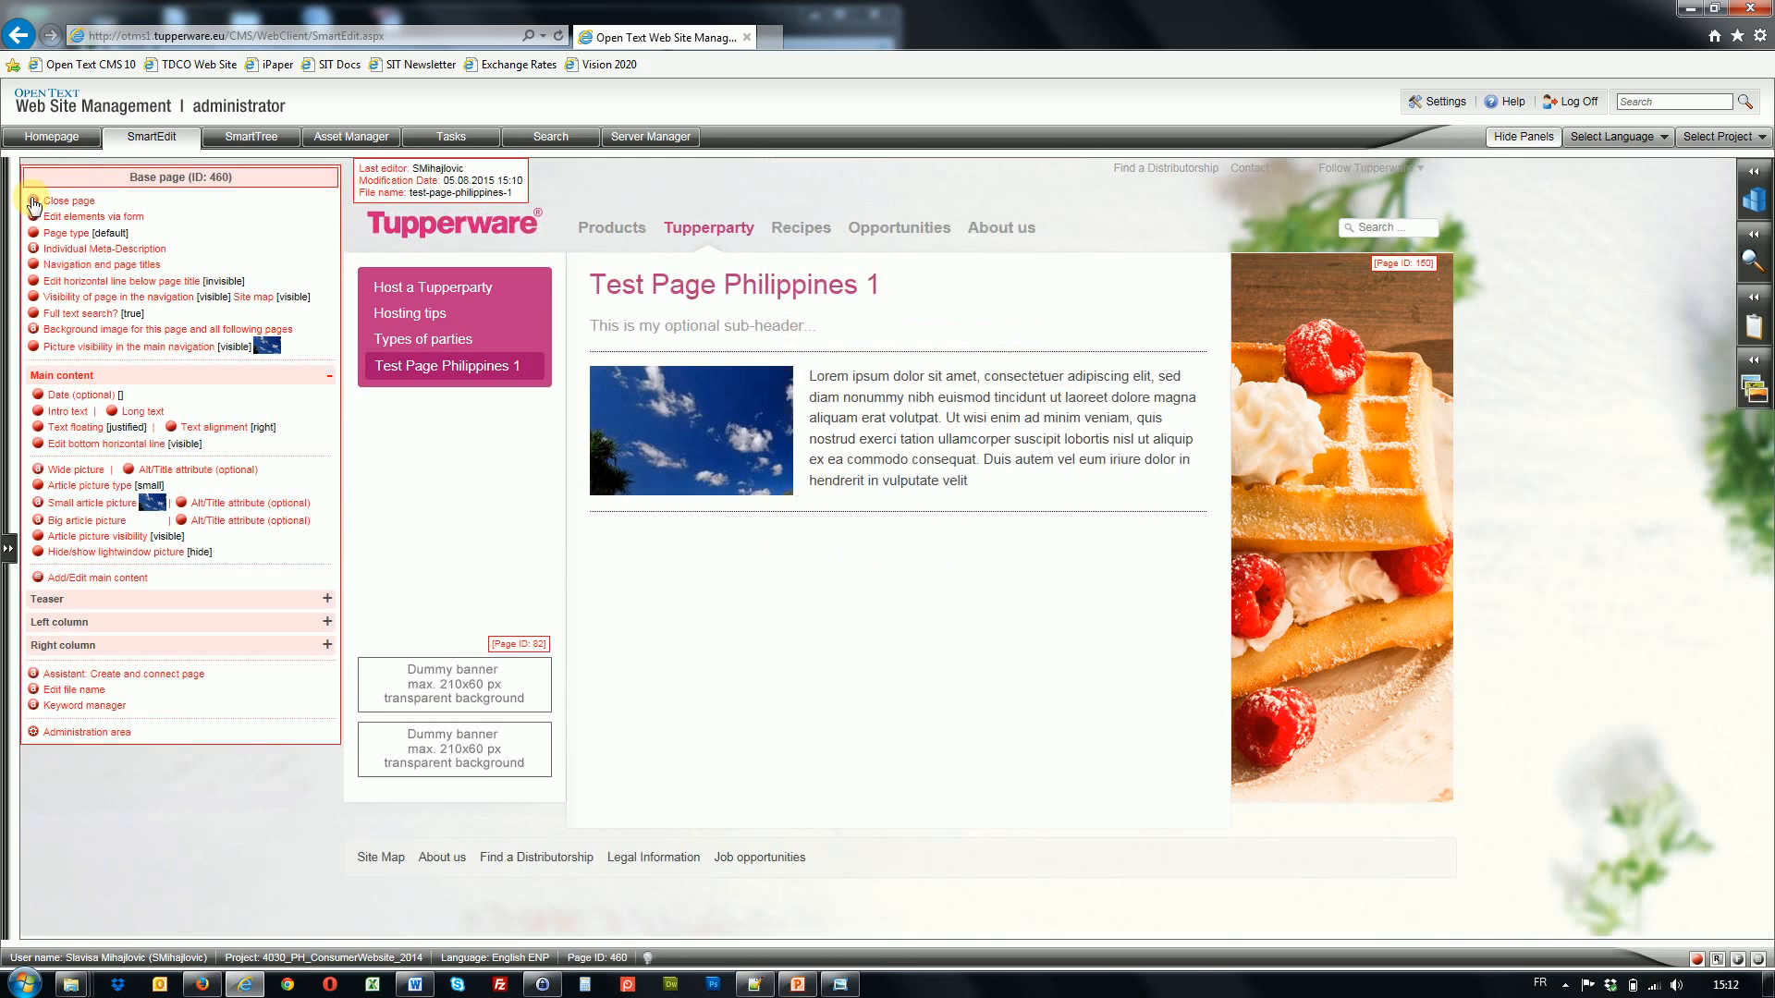
{"action": "left_click", "coordinate": [113, 411]}
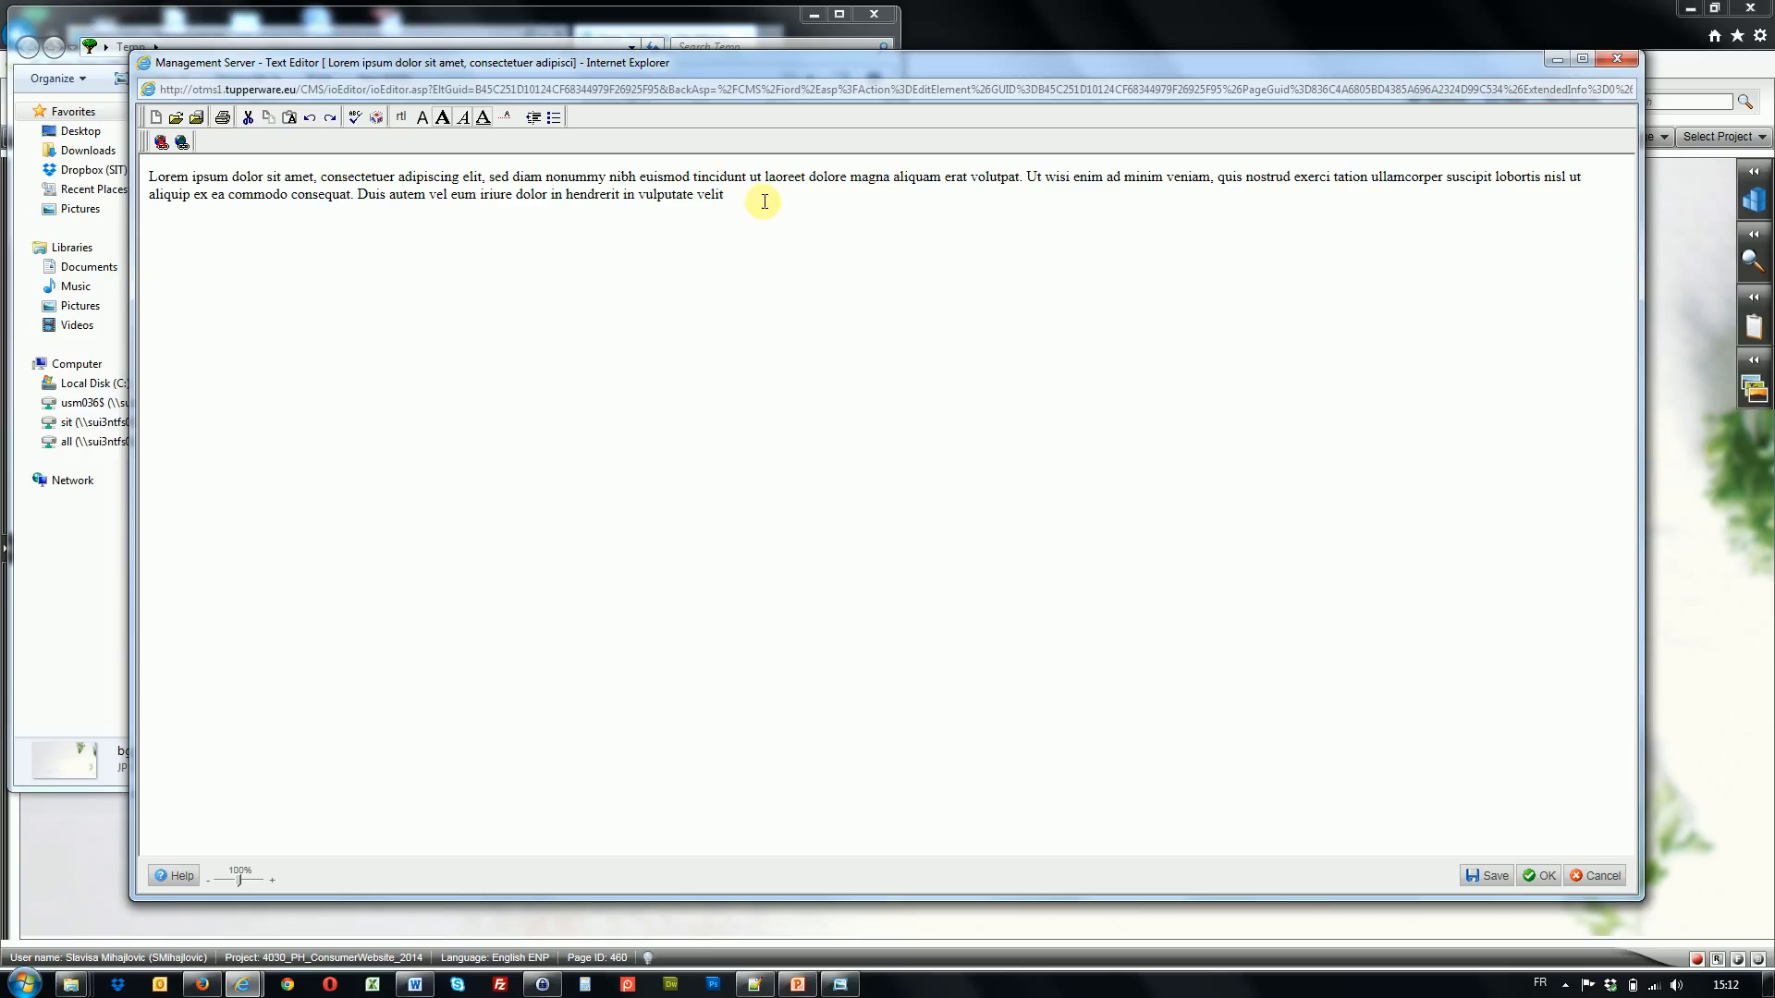
{"action": "left_click", "coordinate": [765, 195]}
{"action": "type", "text": "Contact us now!"}
- Select the sentence "Contact us now!" in the long text and start inserting a link on it
{"action": "key", "text": "shift+Left"}
{"action": "key", "text": "shift+Left"}
{"action": "key", "text": "shift+Left"}
{"action": "key", "text": "shift+Left"}
{"action": "key", "text": "shift+Left"}
{"action": "key", "text": "shift+Left"}
{"action": "key", "text": "shift+Left"}
{"action": "key", "text": "shift+Left"}
{"action": "key", "text": "shift+Left"}
{"action": "key", "text": "shift+Left"}
{"action": "key", "text": "shift+Left"}
{"action": "key", "text": "shift+Left"}
{"action": "key", "text": "shift+Left"}
{"action": "key", "text": "shift+Left"}
{"action": "key", "text": "shift+Left"}
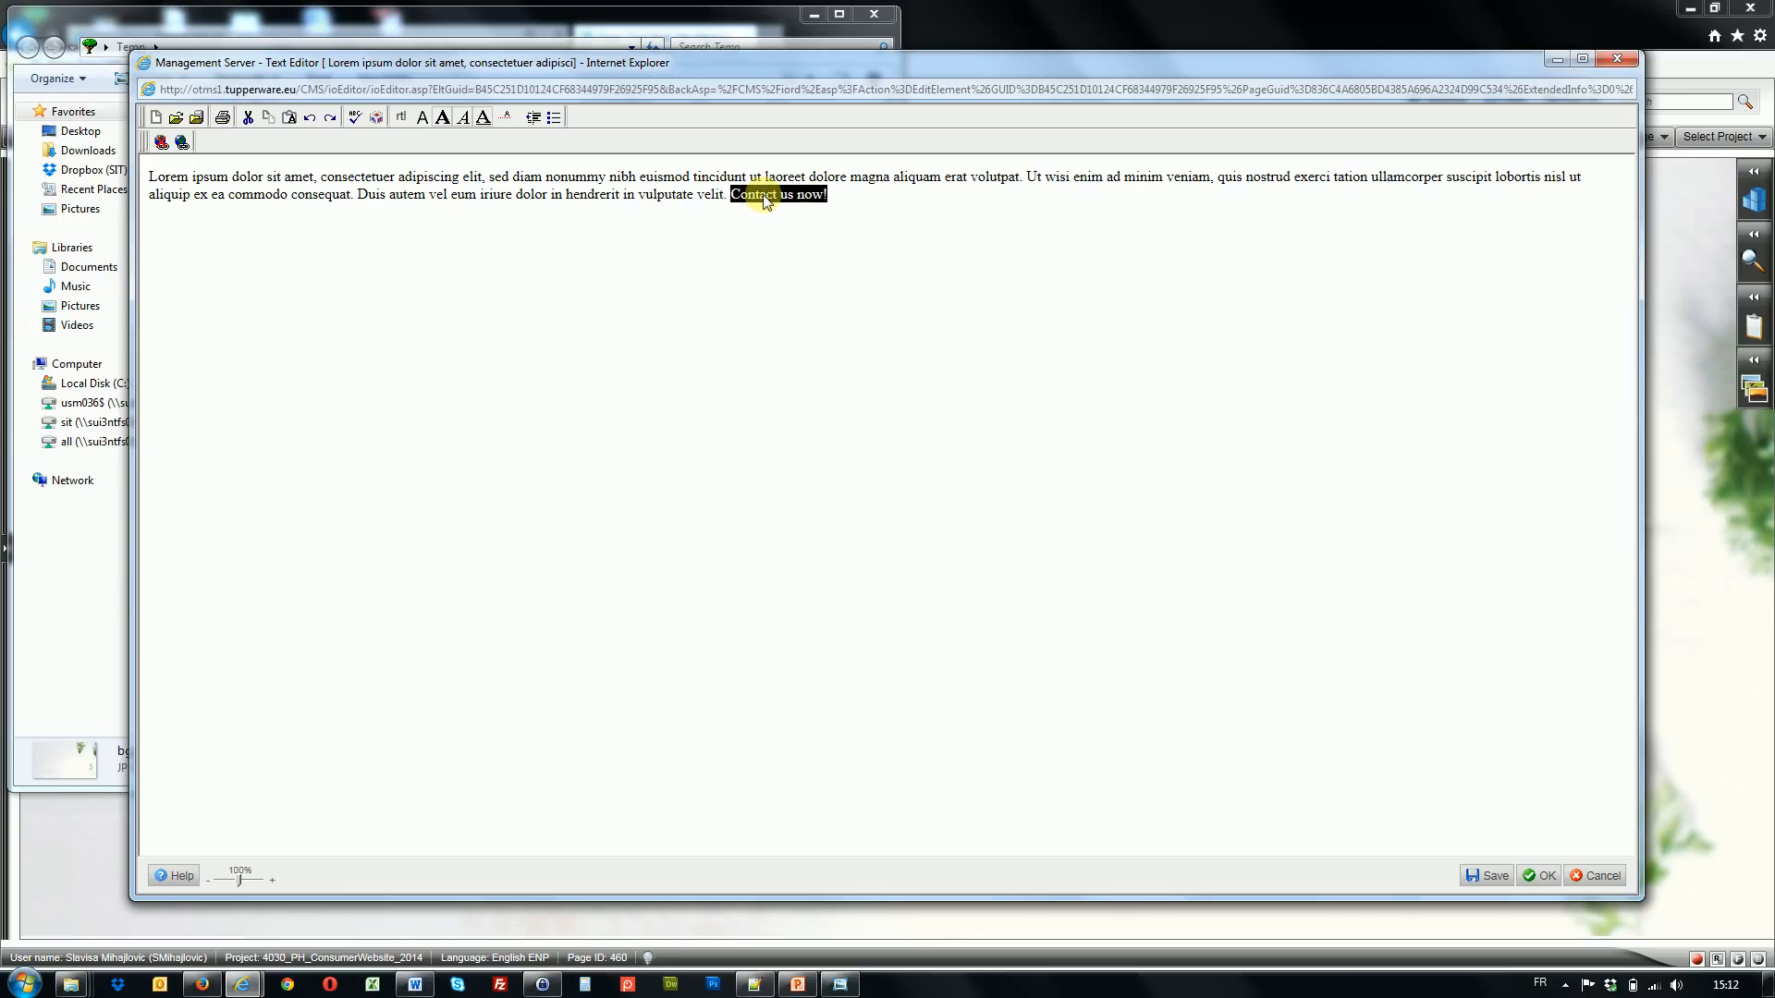
{"action": "left_click", "coordinate": [182, 143]}
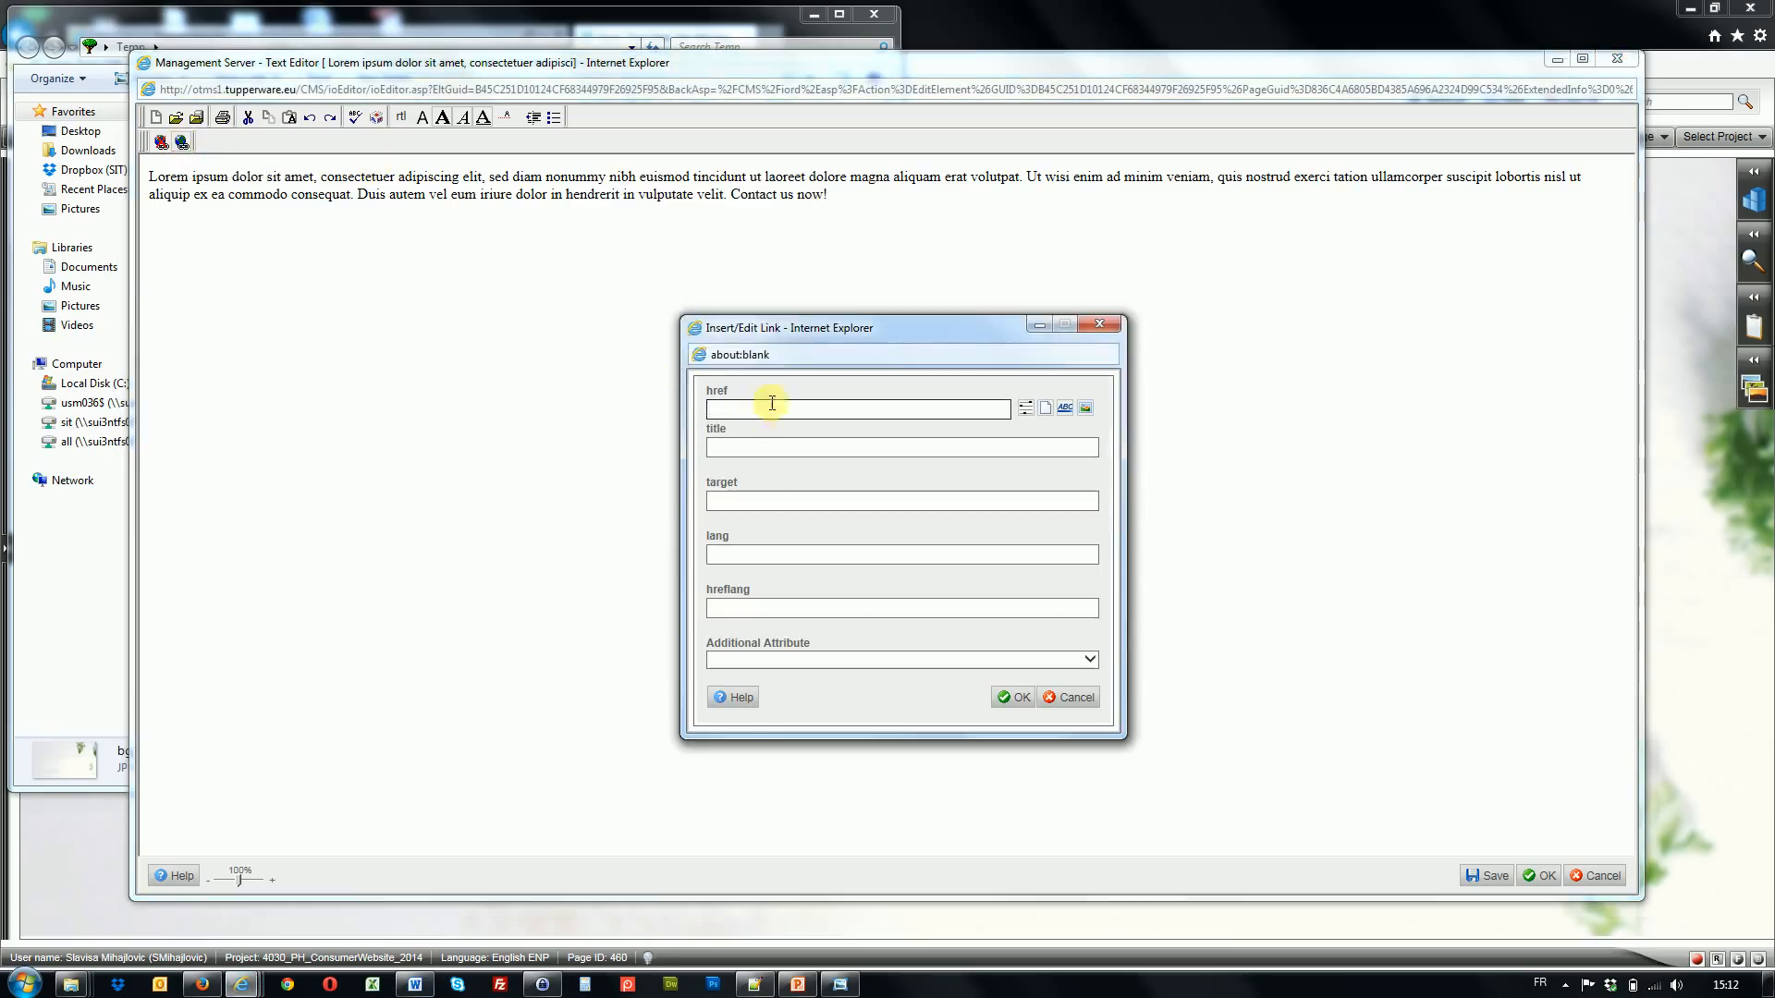
{"action": "left_click_drag", "start_coordinate": [845, 325], "coordinate": [824, 238]}
{"action": "left_click", "coordinate": [737, 320]}
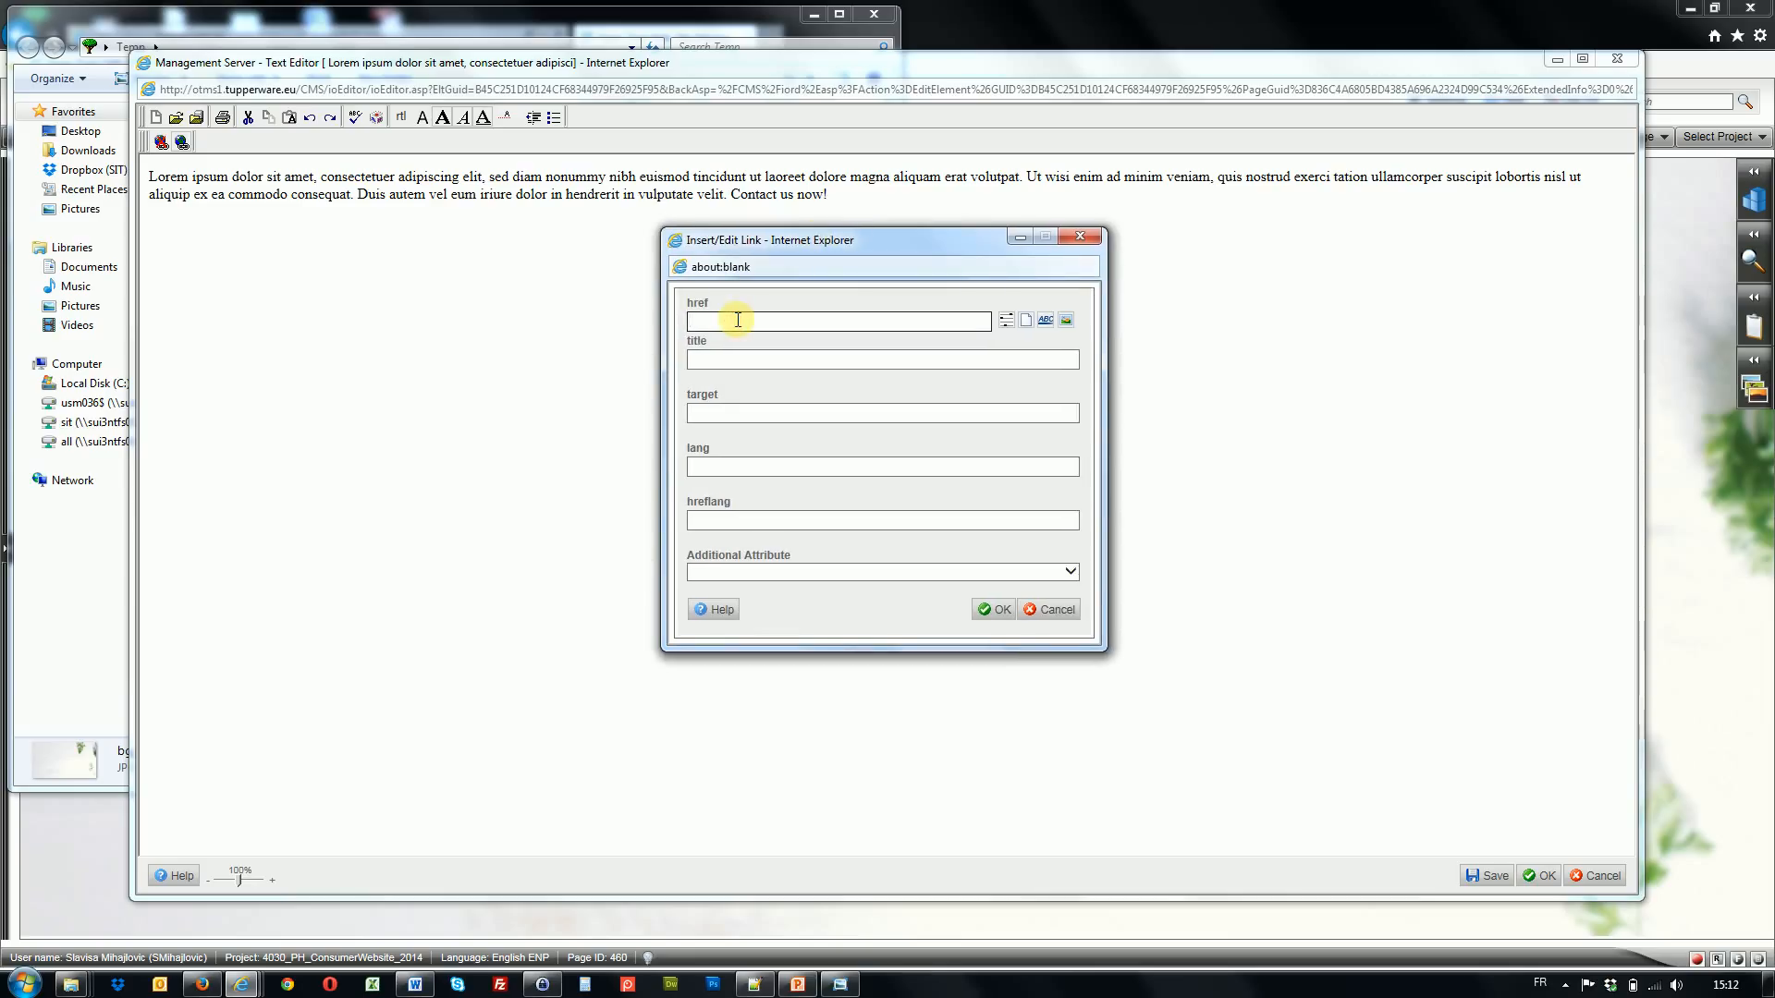
{"action": "type", "text": "http://www.you"}
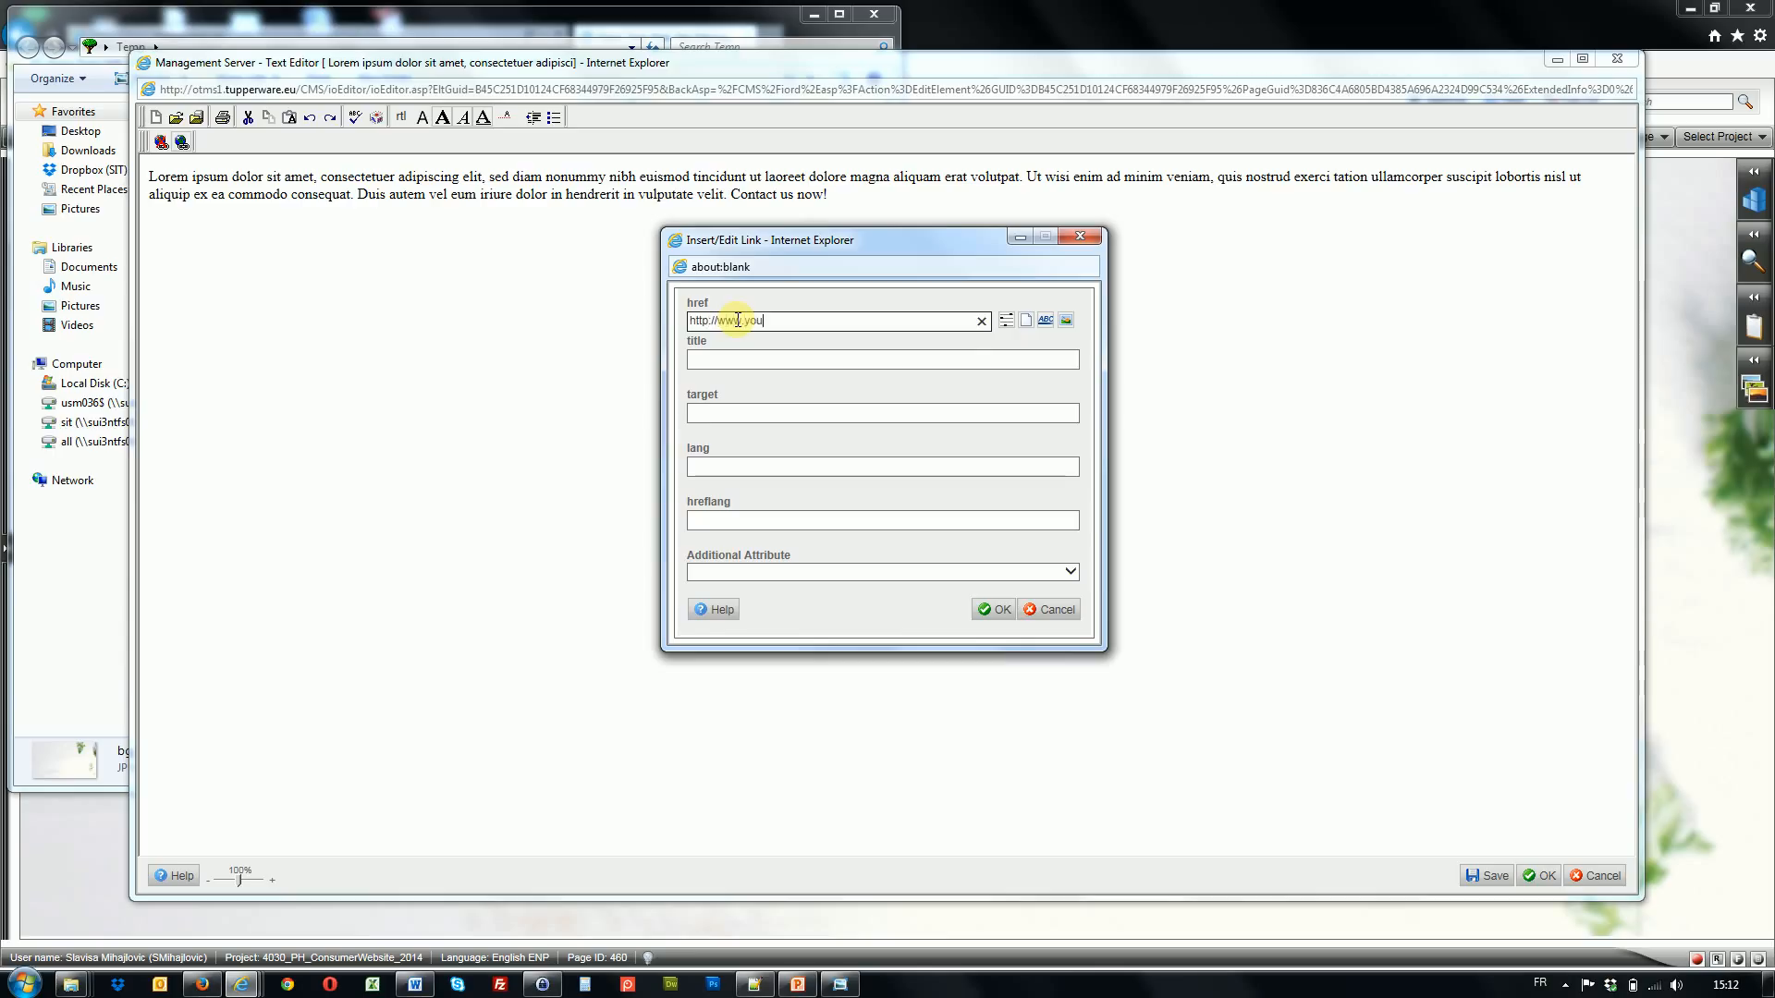
{"action": "type", "text": "tube.com"}
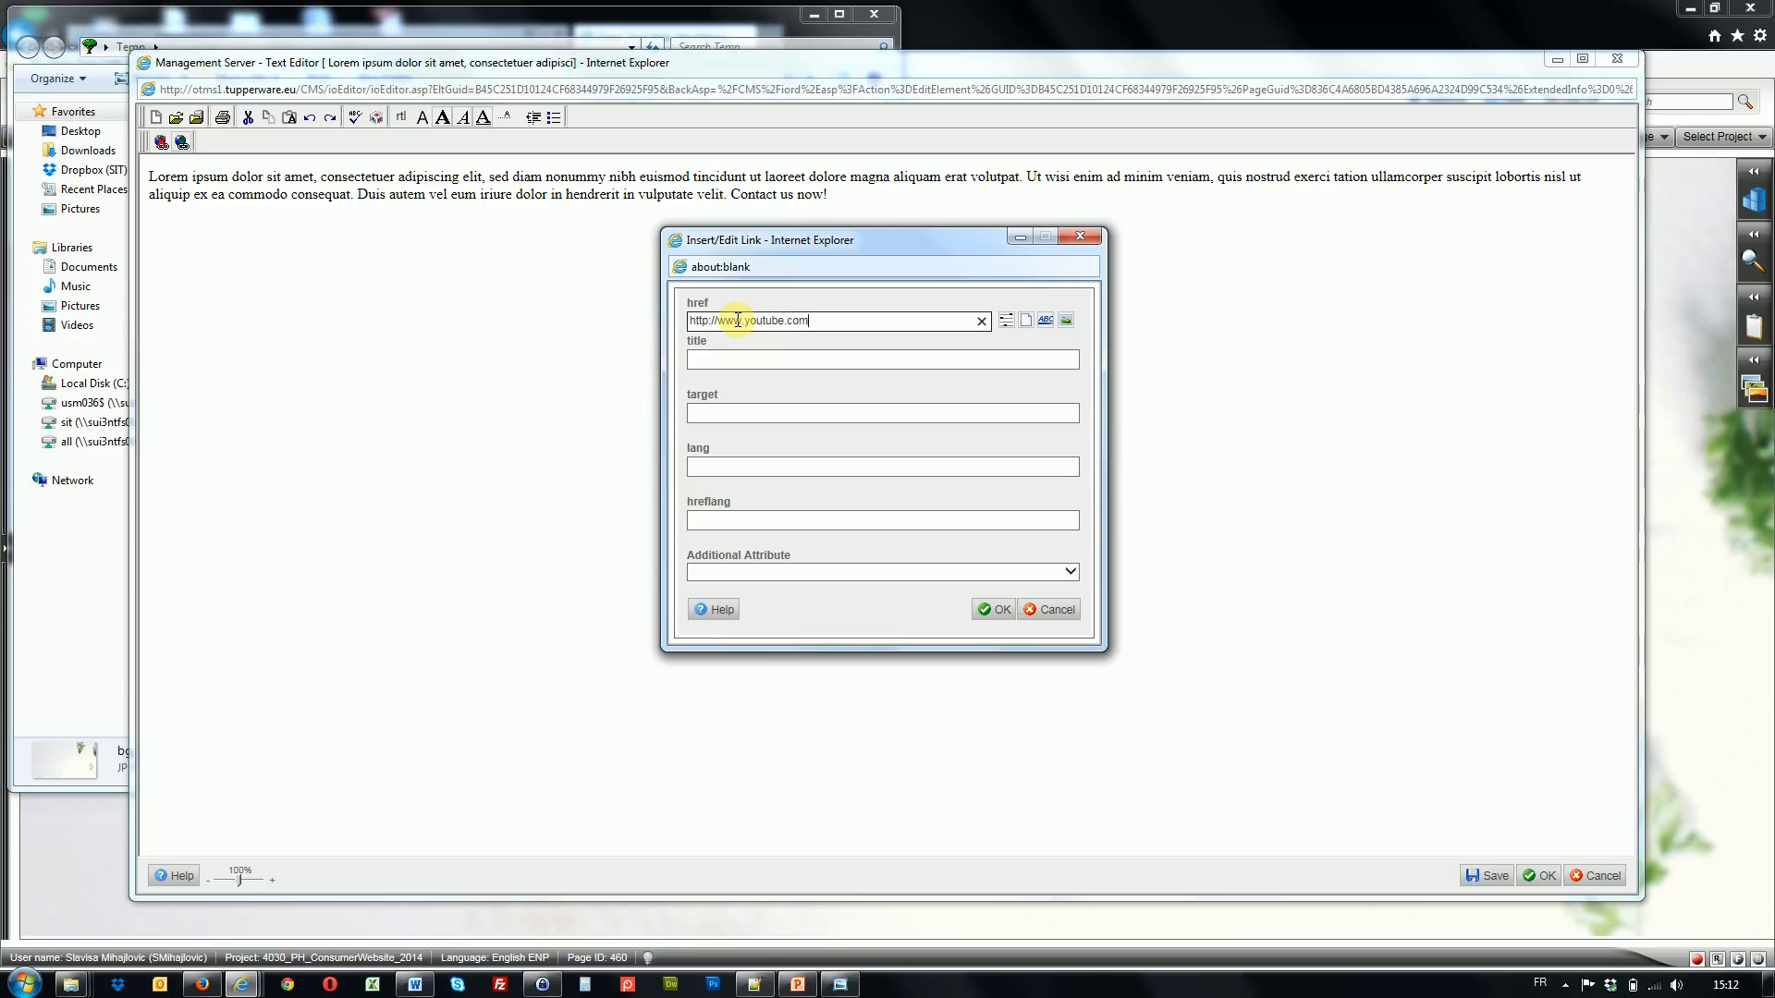
{"action": "key", "text": "BackSpace"}
{"action": "key", "text": "BackSpace"}
{"action": "key", "text": "BackSpace"}
{"action": "key", "text": "BackSpace"}
{"action": "key", "text": "BackSpace"}
{"action": "key", "text": "BackSpace"}
{"action": "key", "text": "BackSpace"}
{"action": "key", "text": "BackSpace"}
{"action": "key", "text": "BackSpace"}
{"action": "key", "text": "BackSpace"}
{"action": "key", "text": "BackSpace"}
{"action": "key", "text": "BackSpace"}
{"action": "key", "text": "BackSpace"}
{"action": "key", "text": "BackSpace"}
{"action": "key", "text": "BackSpace"}
{"action": "key", "text": "BackSpace"}
{"action": "key", "text": "BackSpace"}
{"action": "key", "text": "BackSpace"}
{"action": "key", "text": "BackSpace"}
{"action": "key", "text": "BackSpace"}
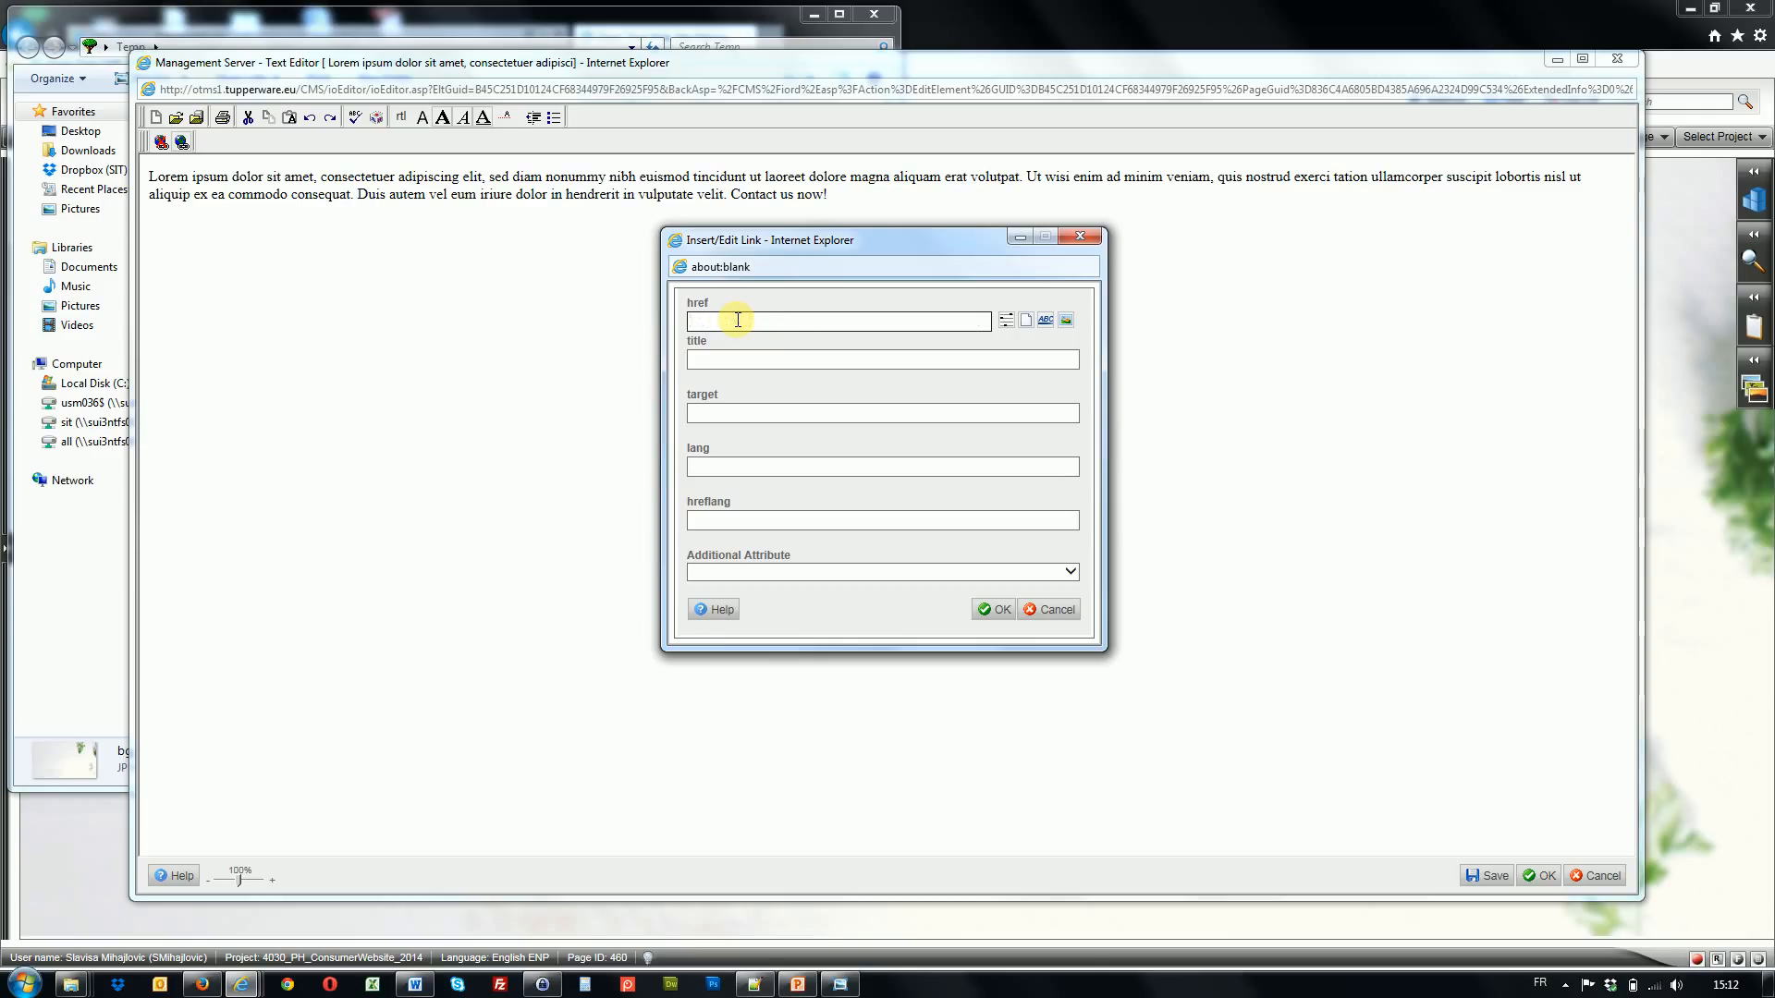
- Enter _blank as the link's target and clear it again
{"action": "left_click", "coordinate": [717, 414]}
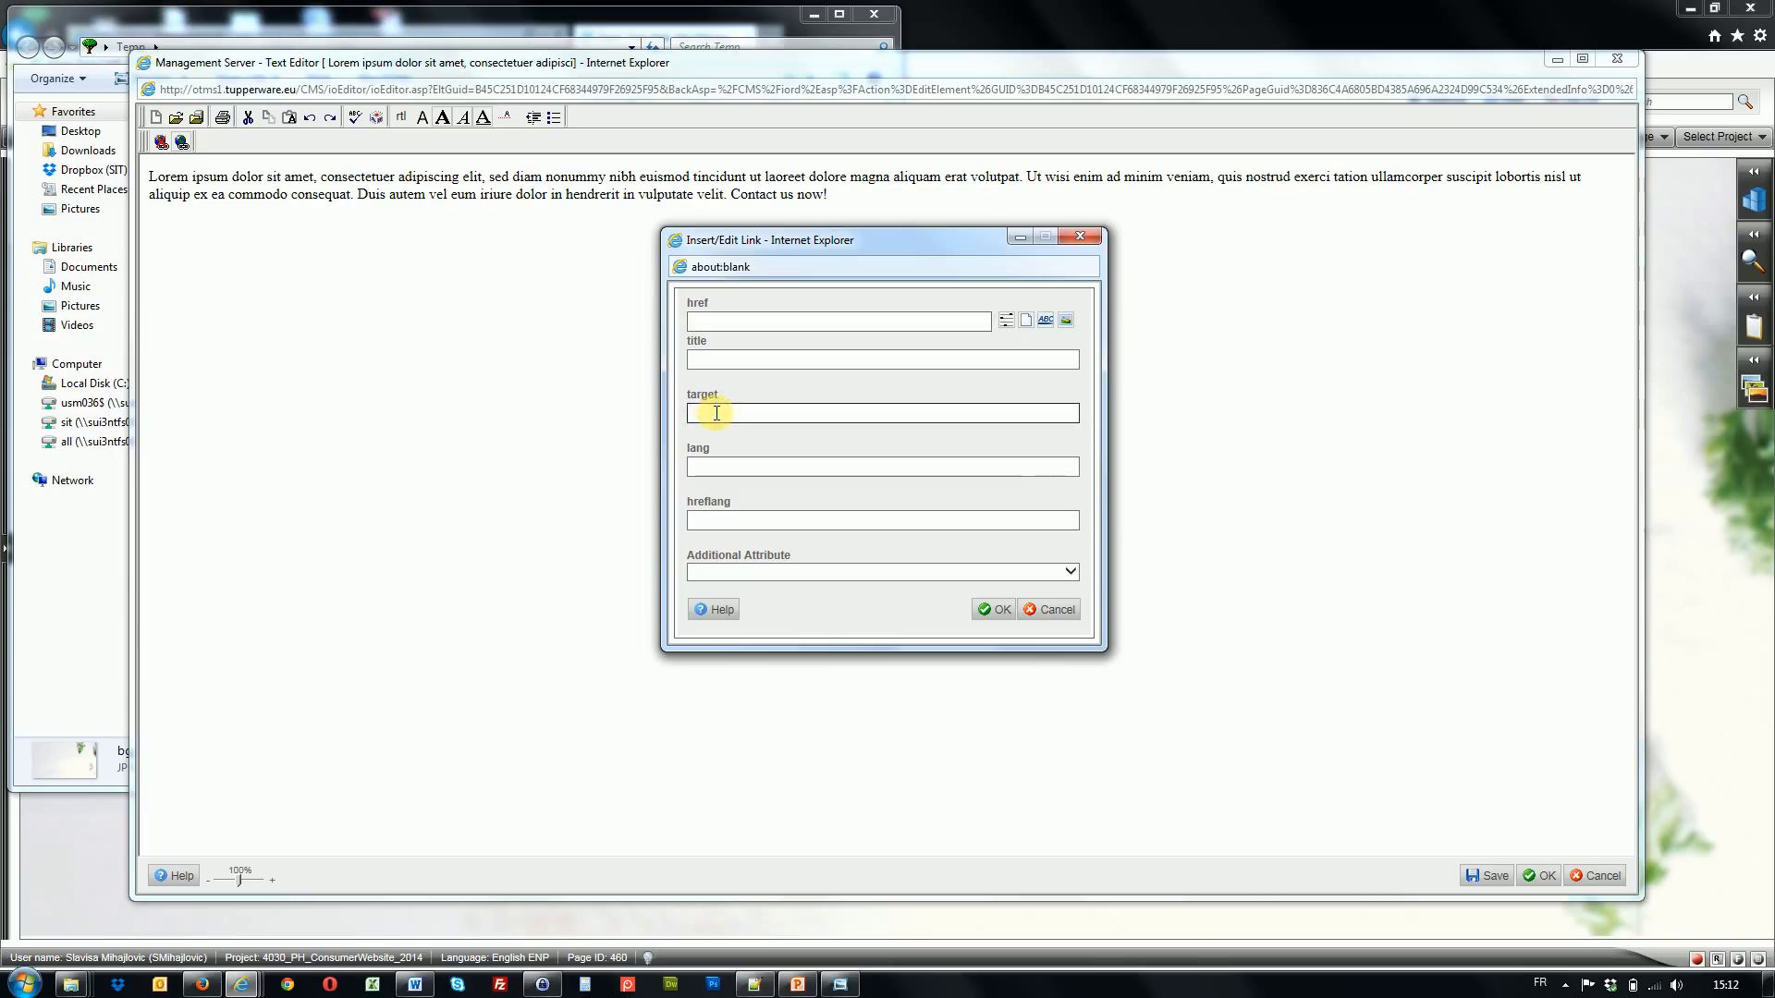
{"action": "type", "text": "_blank"}
{"action": "left_click_drag", "start_coordinate": [746, 413], "coordinate": [619, 421]}
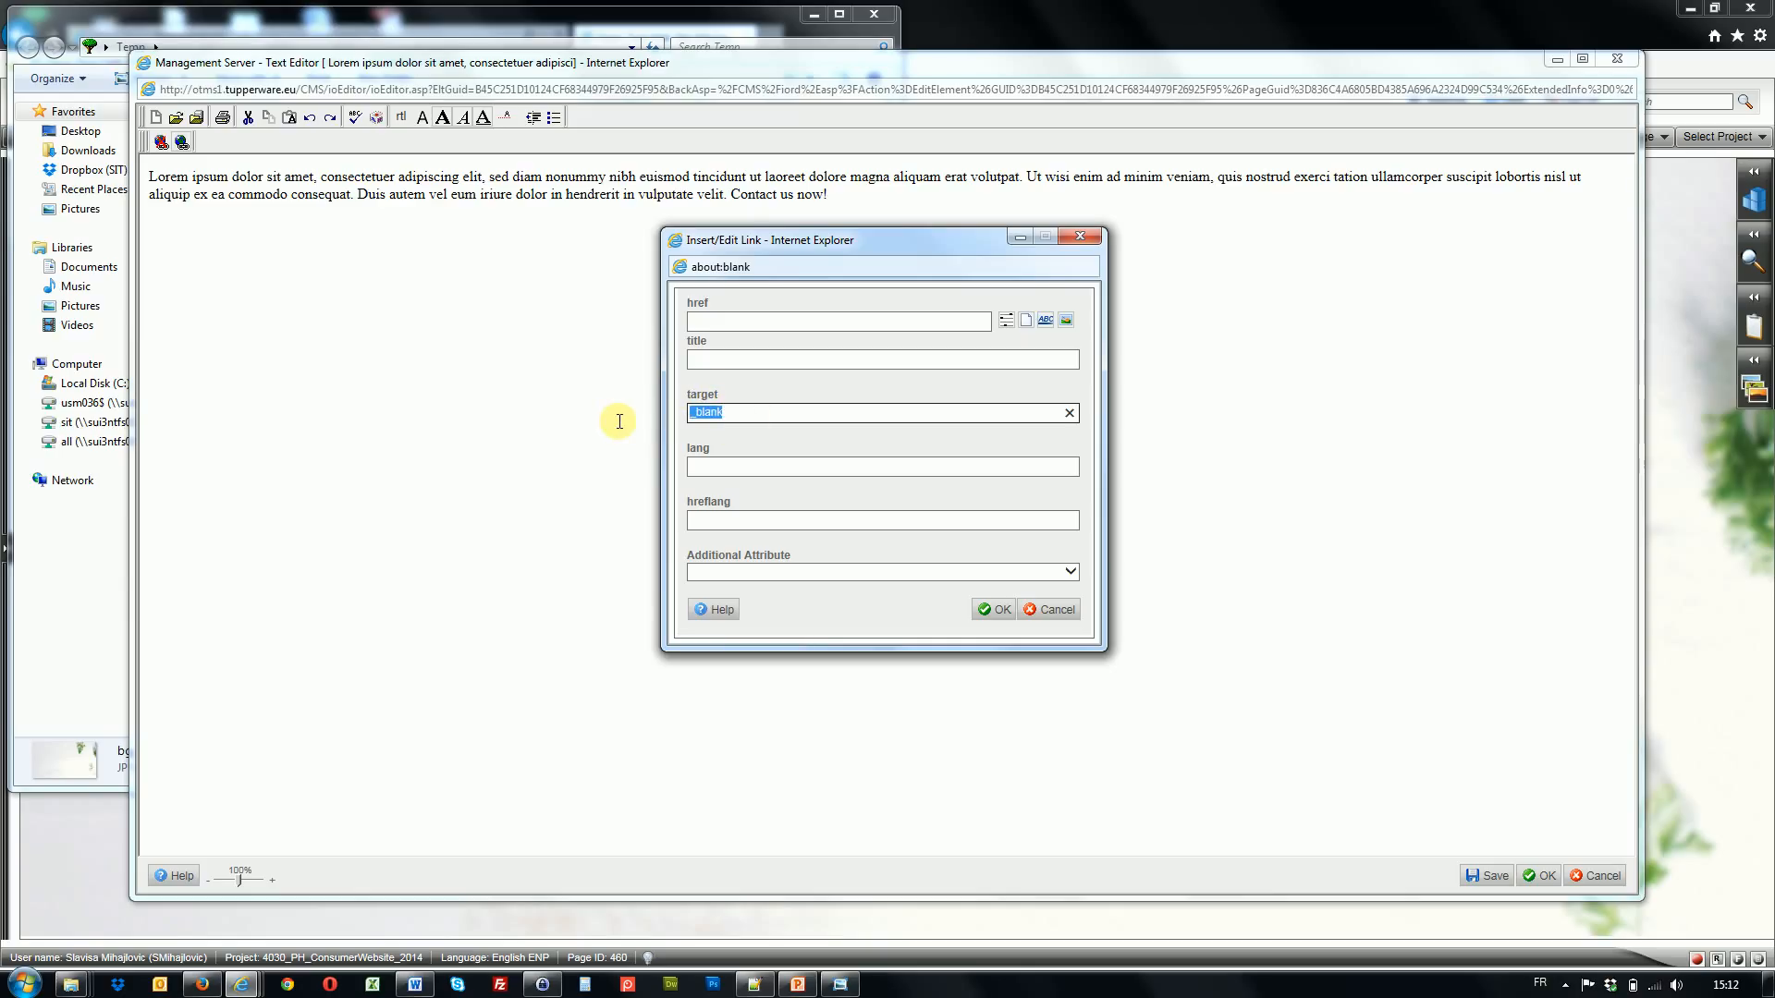
{"action": "key", "text": "BackSpace"}
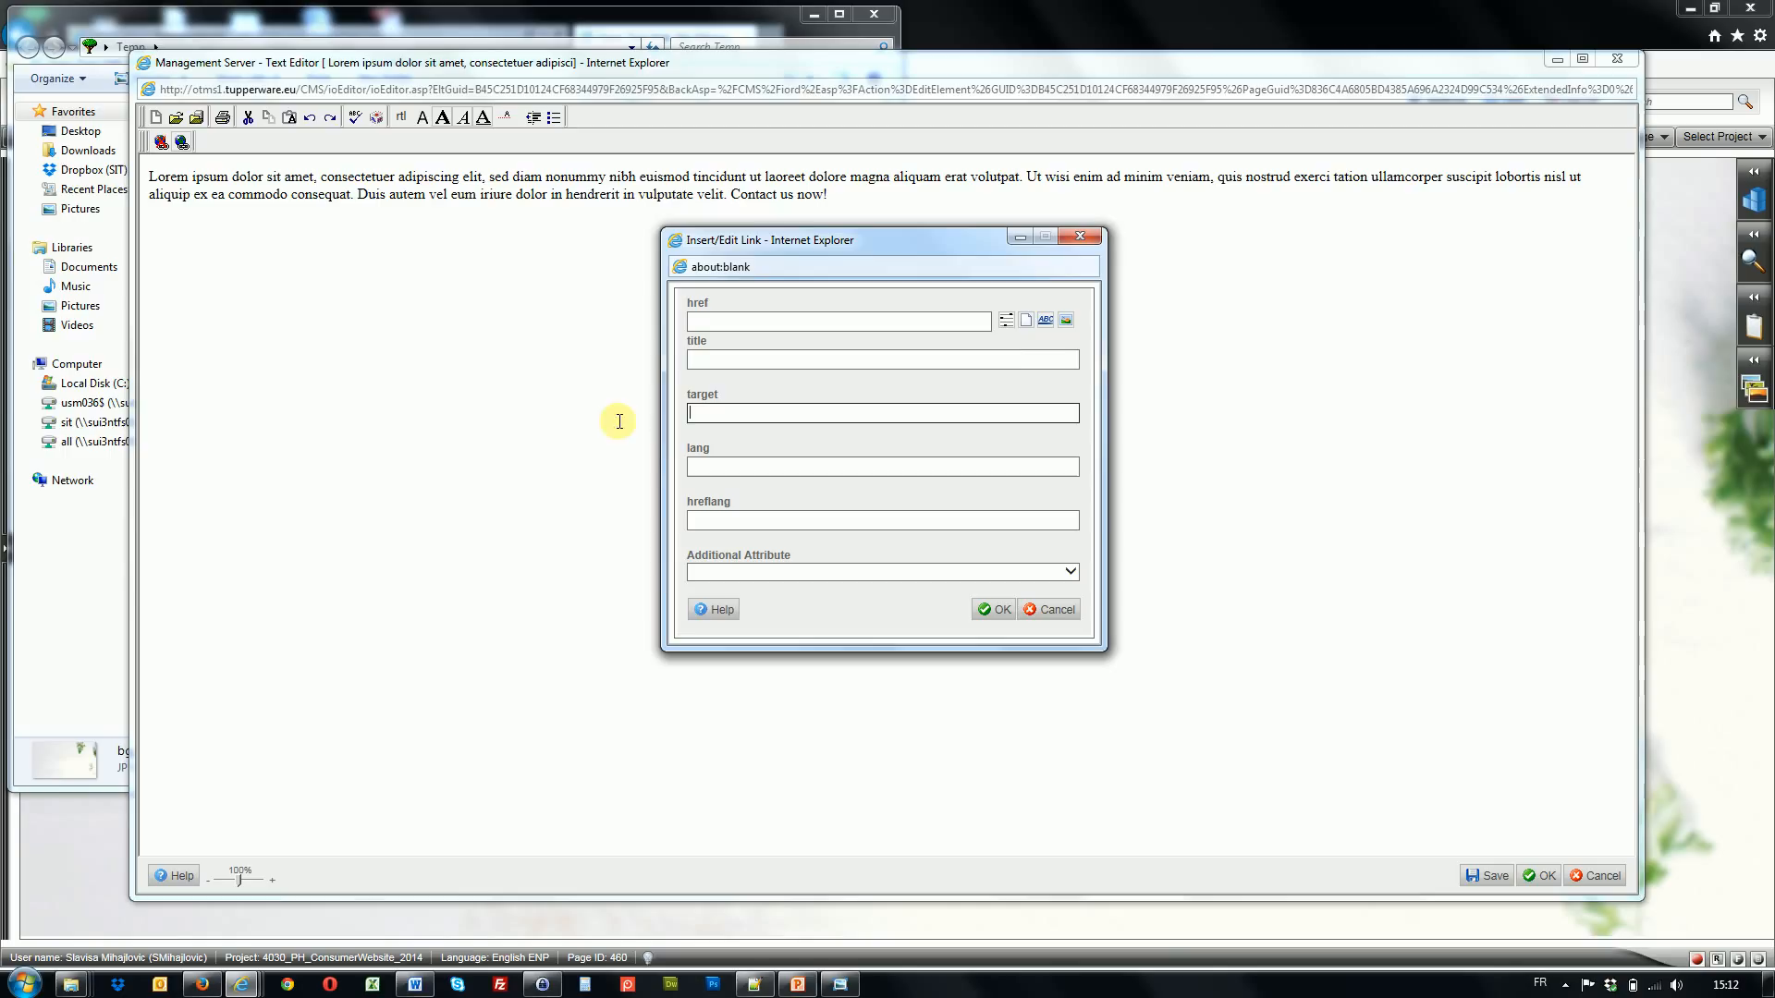
- Search for an internal page to link to, using the criterion Page ID equal to 172
{"action": "left_click", "coordinate": [1028, 322]}
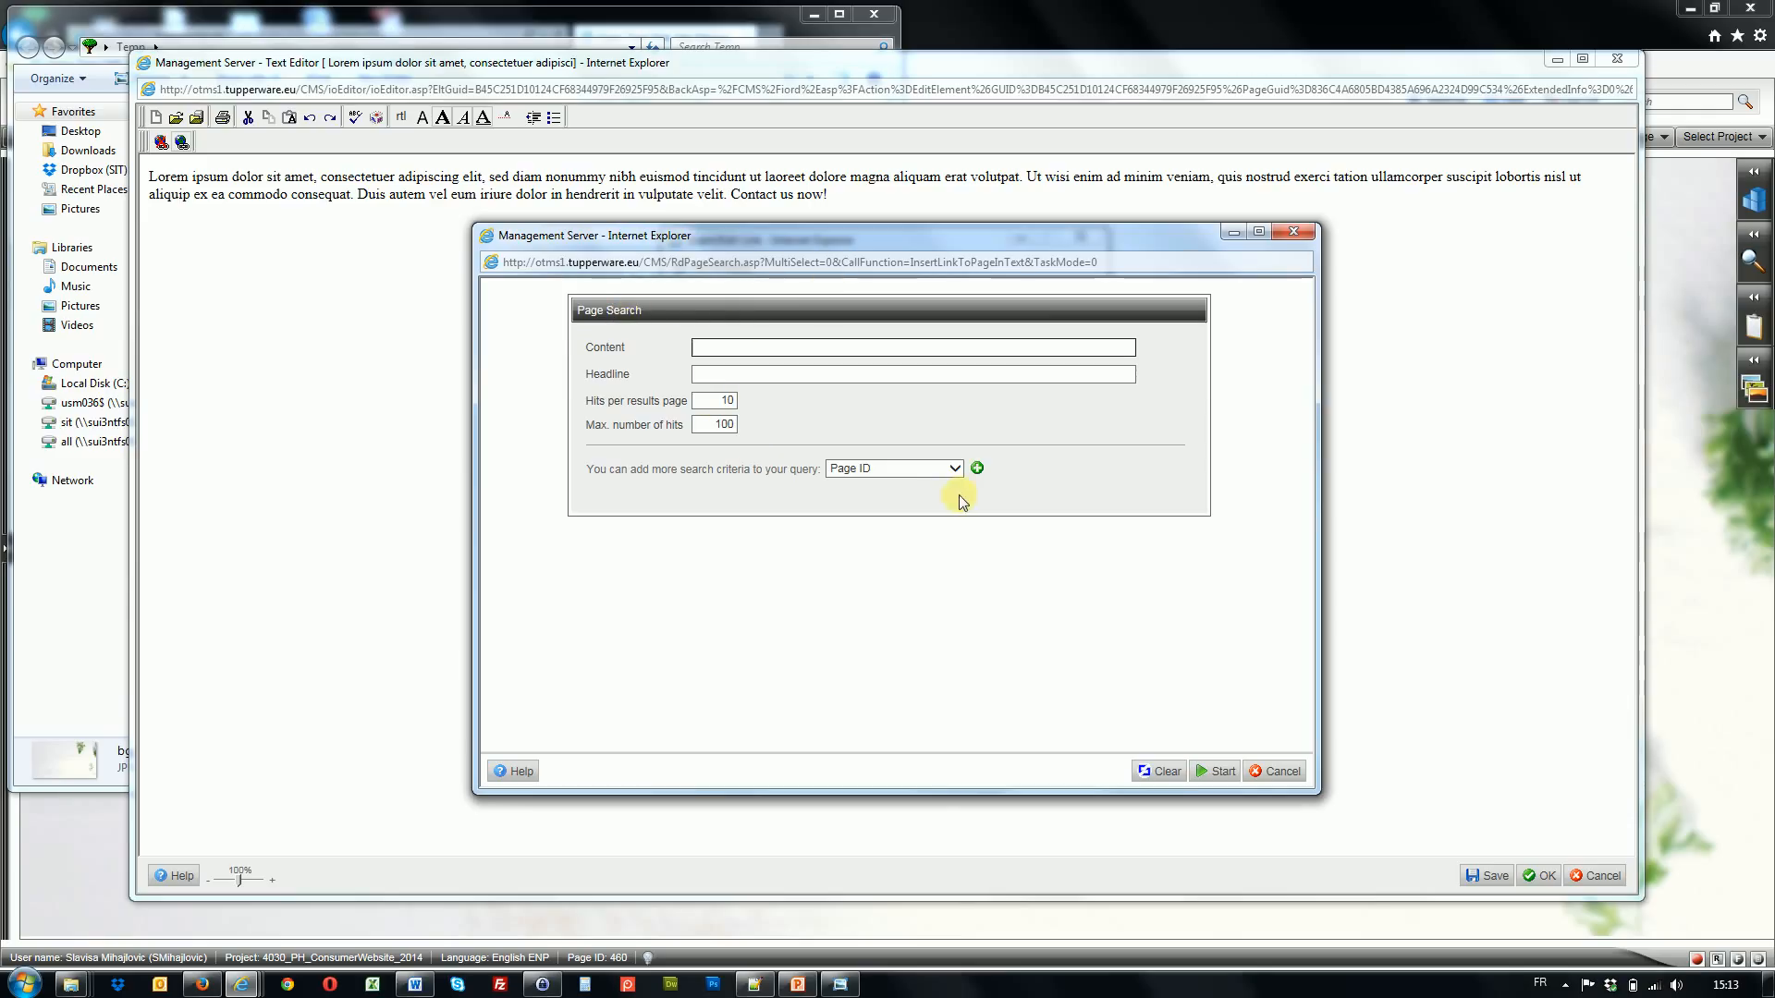
{"action": "left_click", "coordinate": [977, 469]}
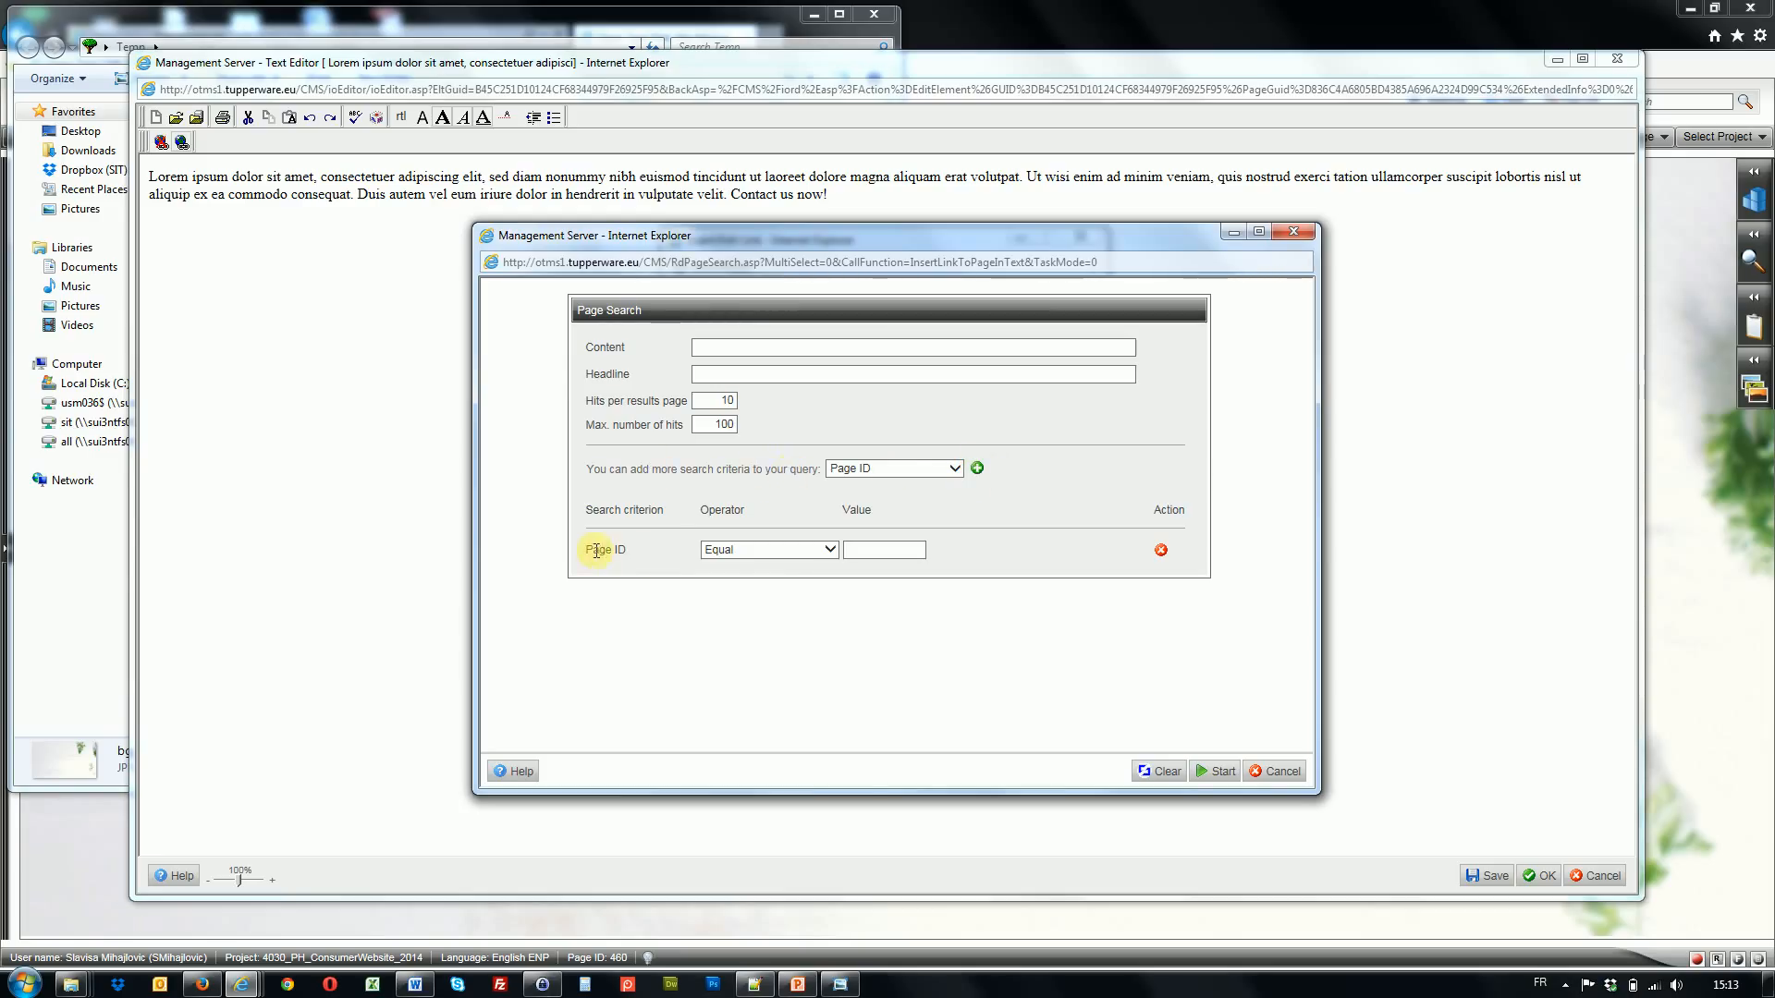
{"action": "left_click", "coordinate": [870, 555]}
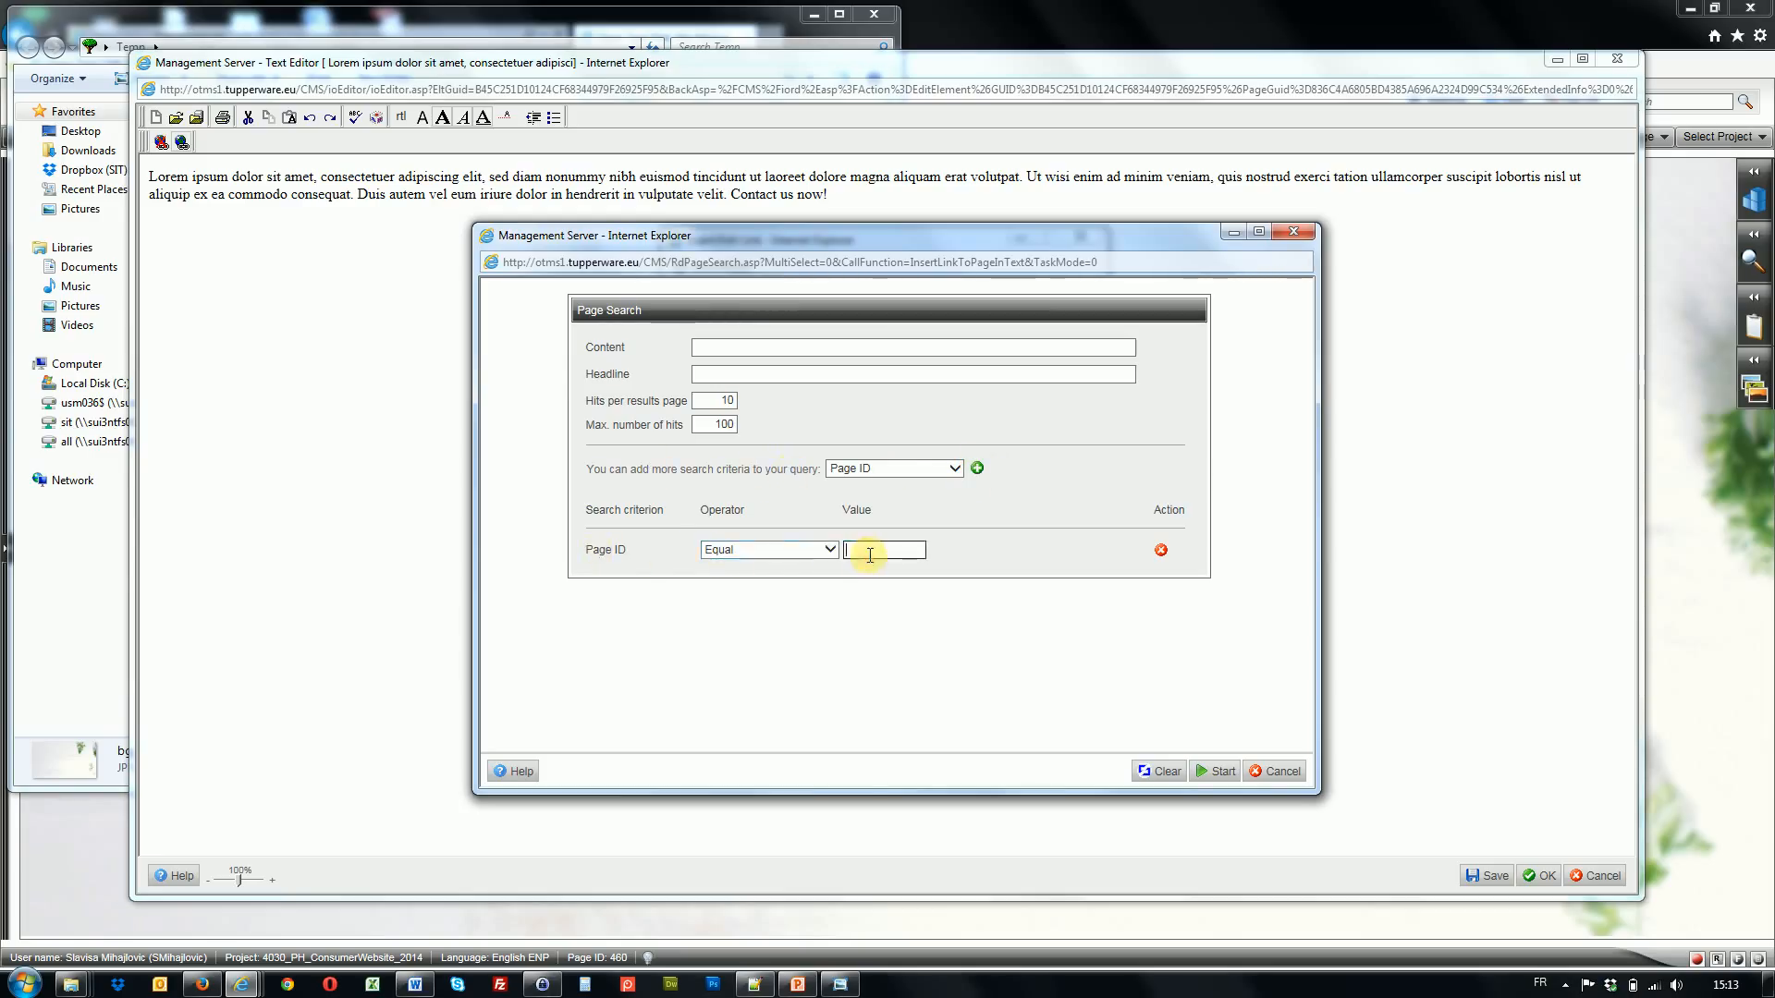
{"action": "type", "text": "172"}
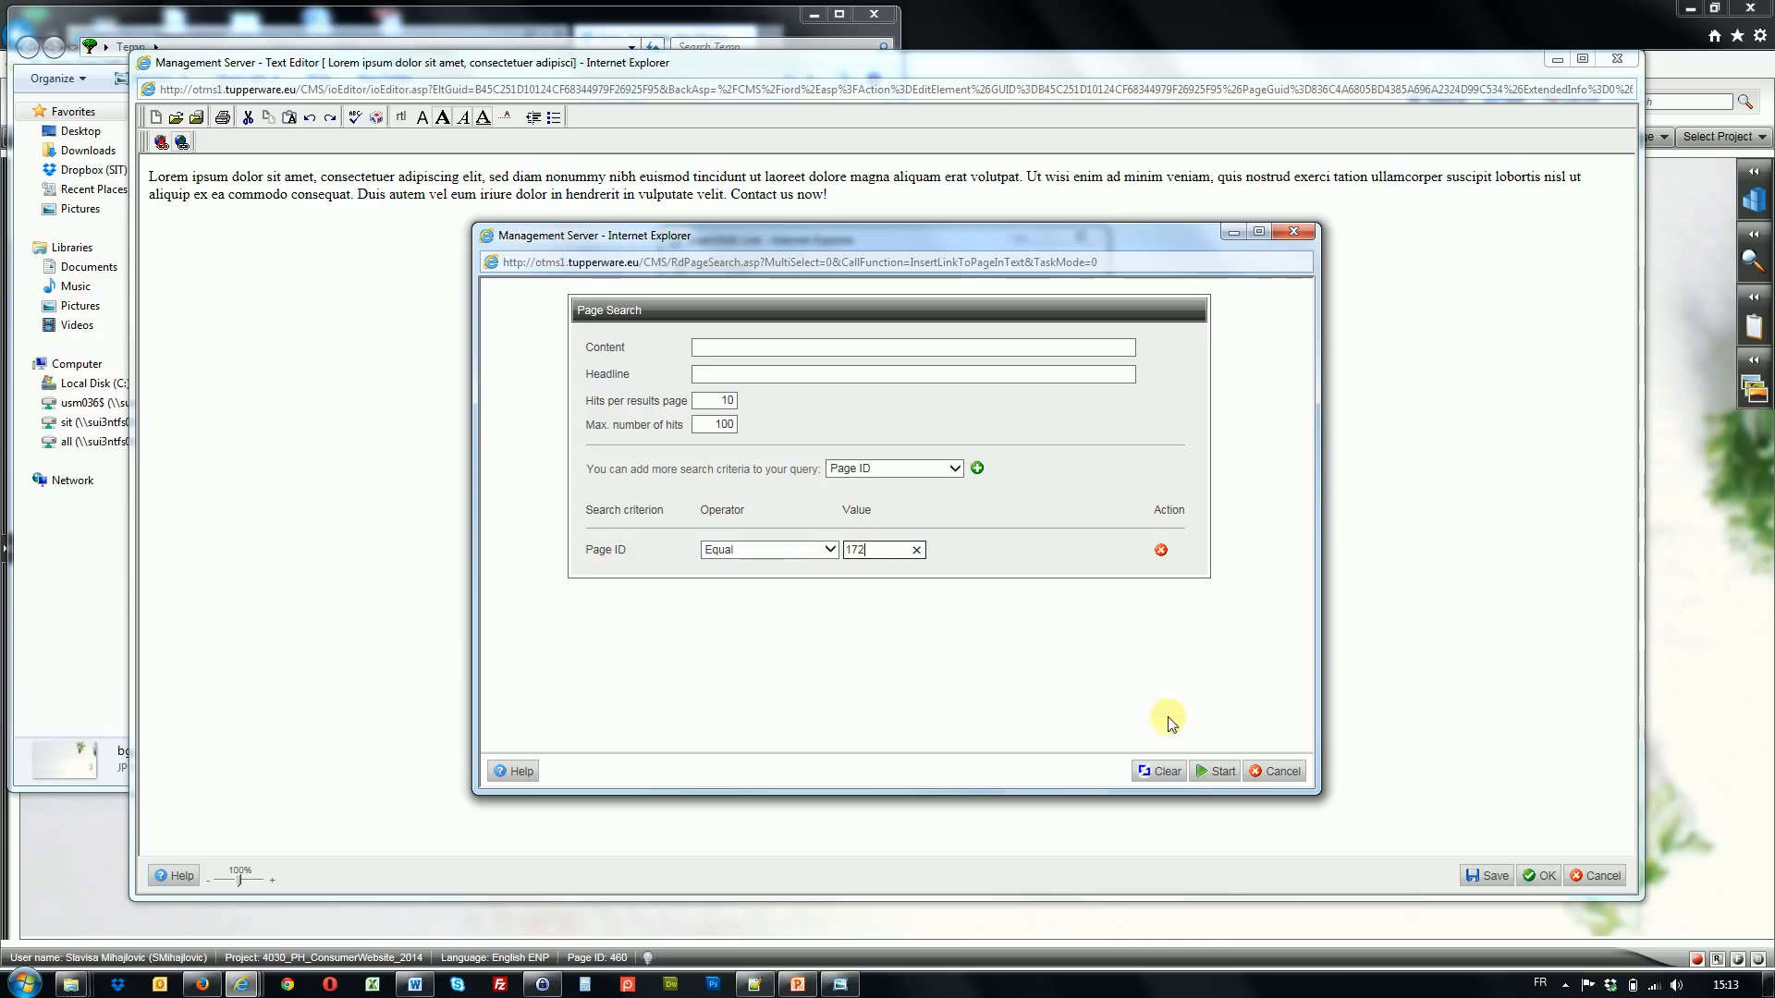
{"action": "left_click", "coordinate": [1211, 774]}
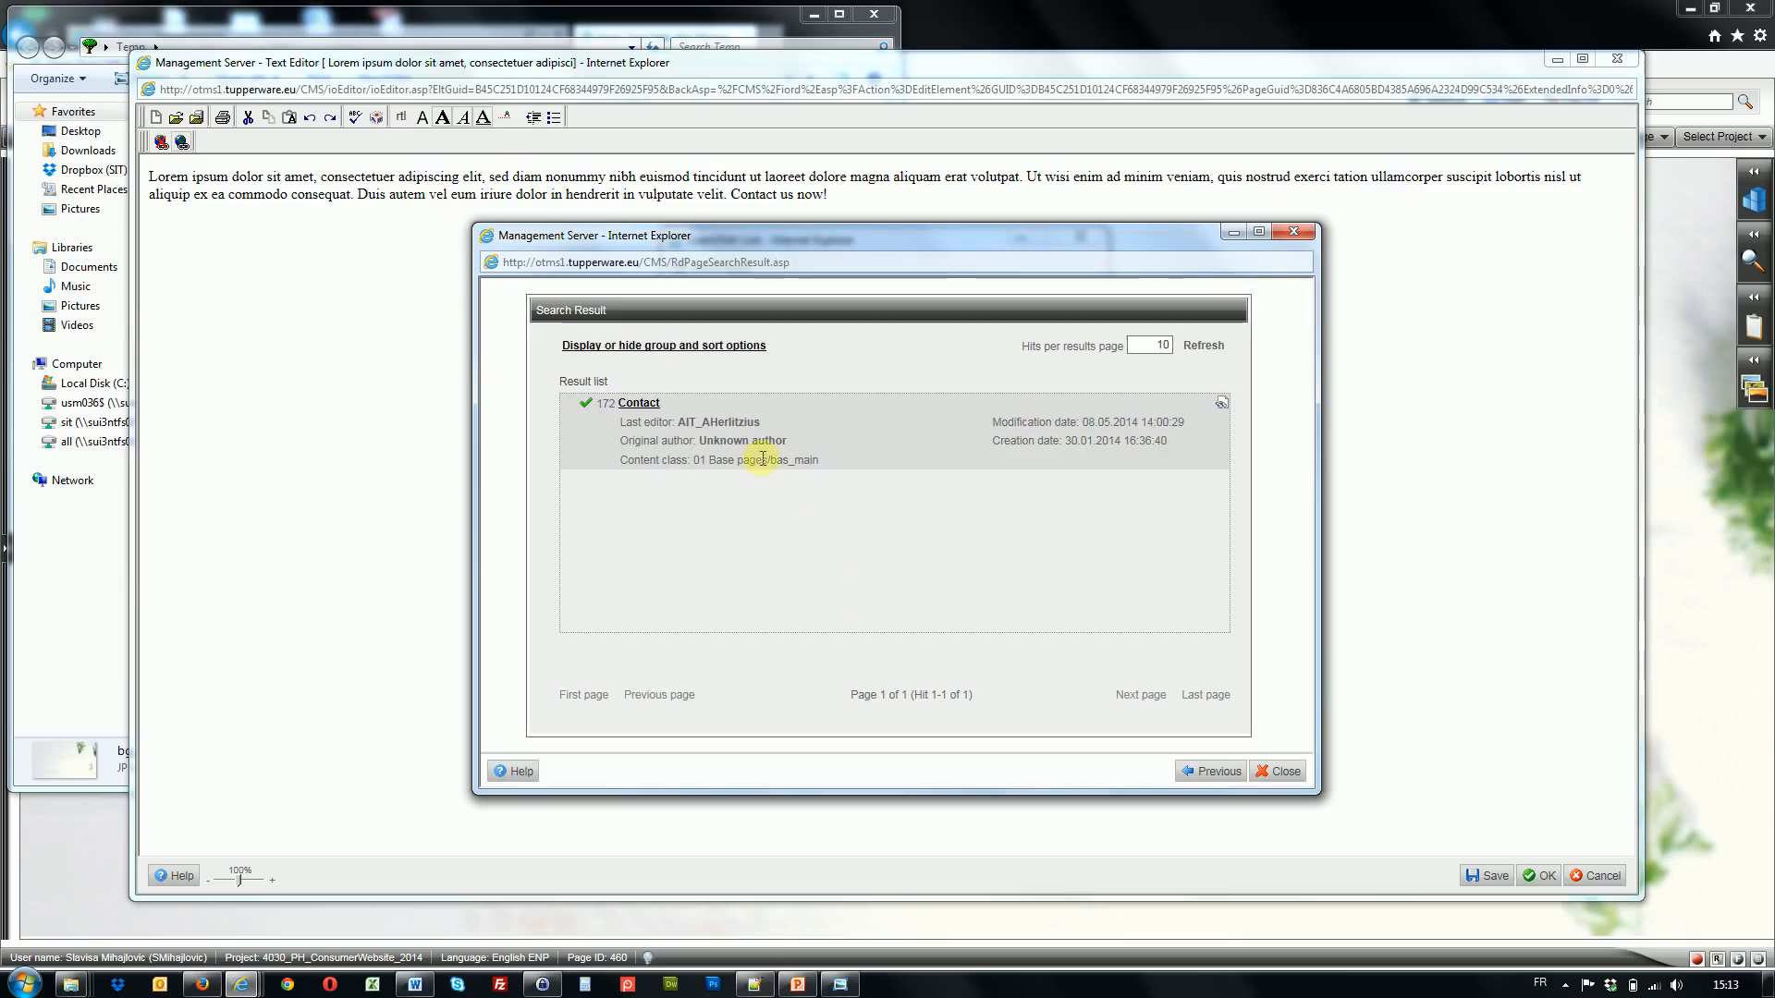
- Choose the Contact page as the link's href and apply the link to "Contact us now!"
{"action": "left_click", "coordinate": [632, 407]}
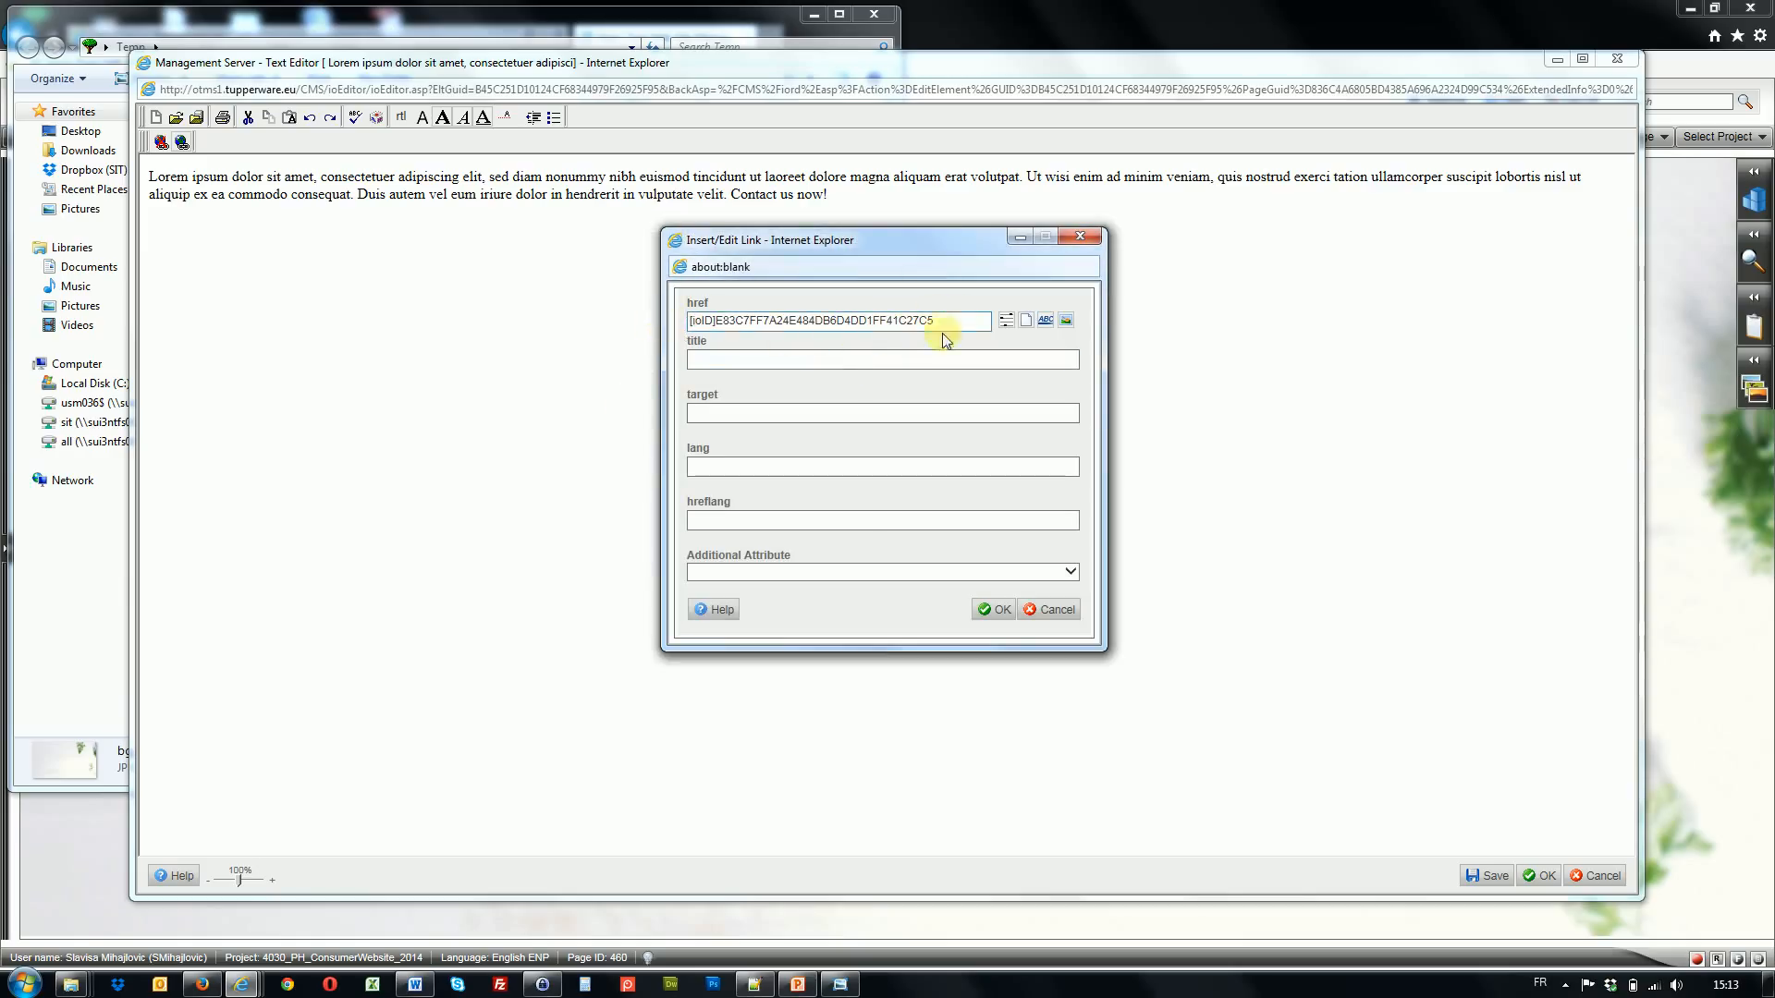
{"action": "left_click", "coordinate": [985, 613]}
{"action": "left_click", "coordinate": [871, 408]}
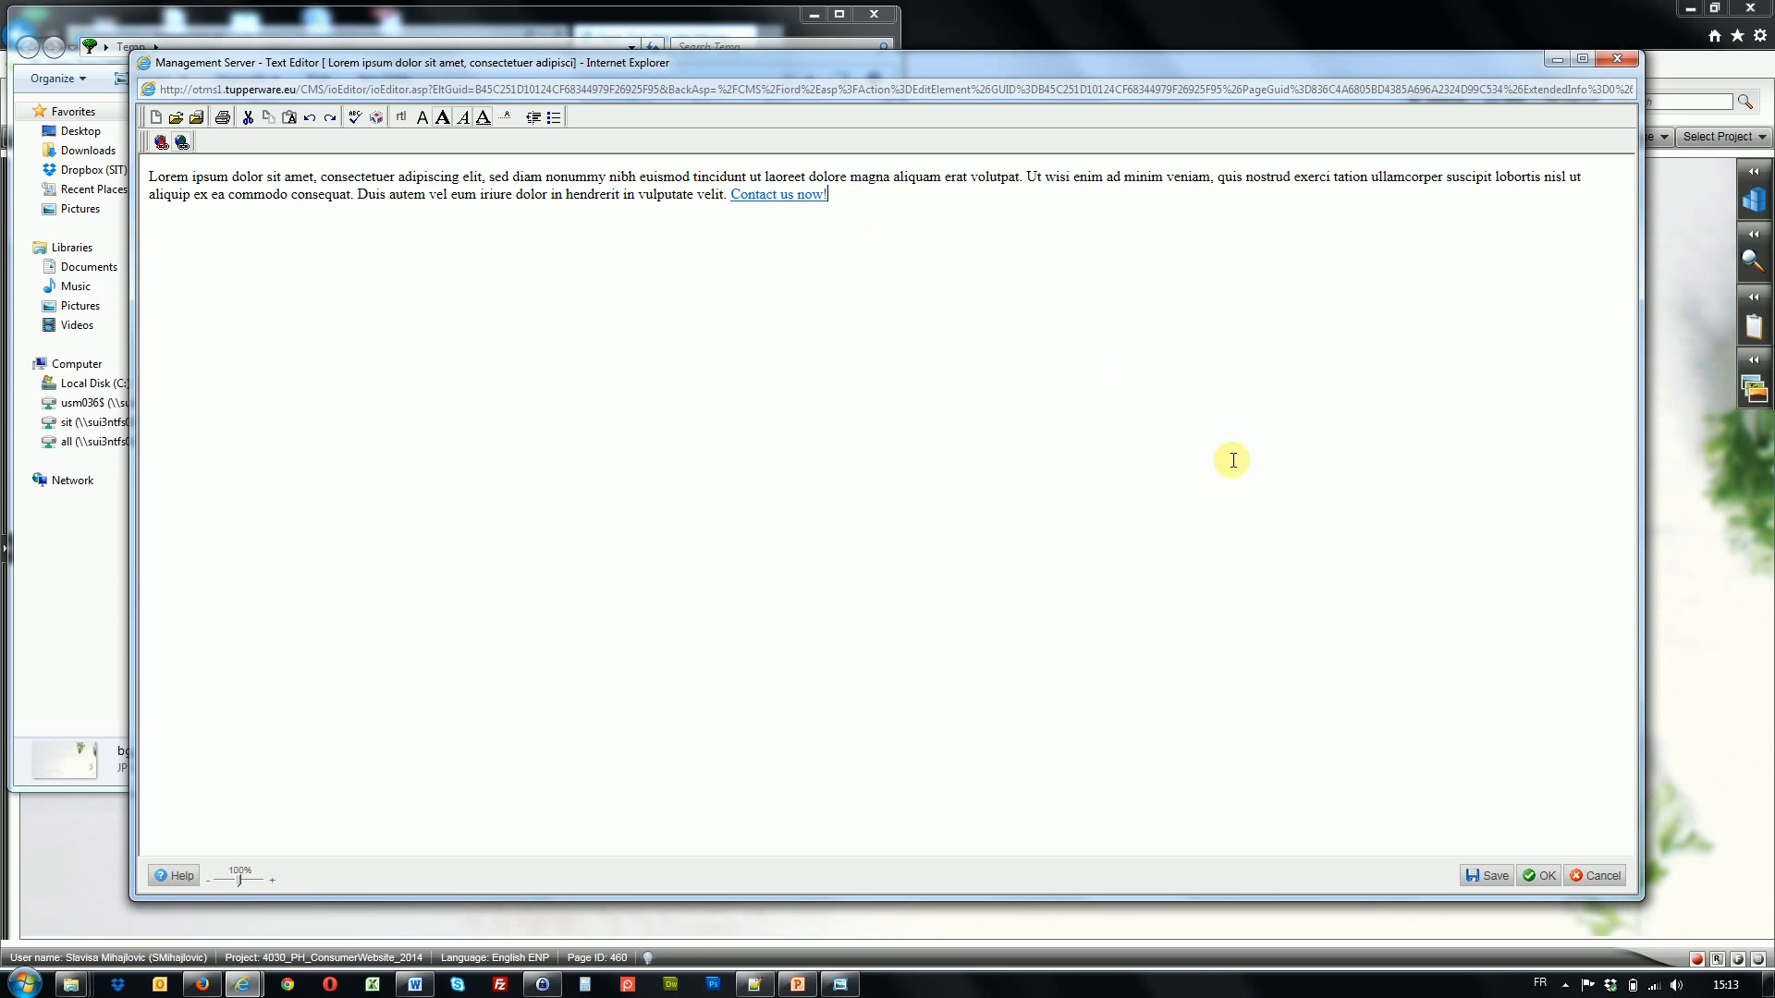
- Save the edited text, follow its "Contact us now!" link to test it, and return to the test page
{"action": "left_click", "coordinate": [1542, 876]}
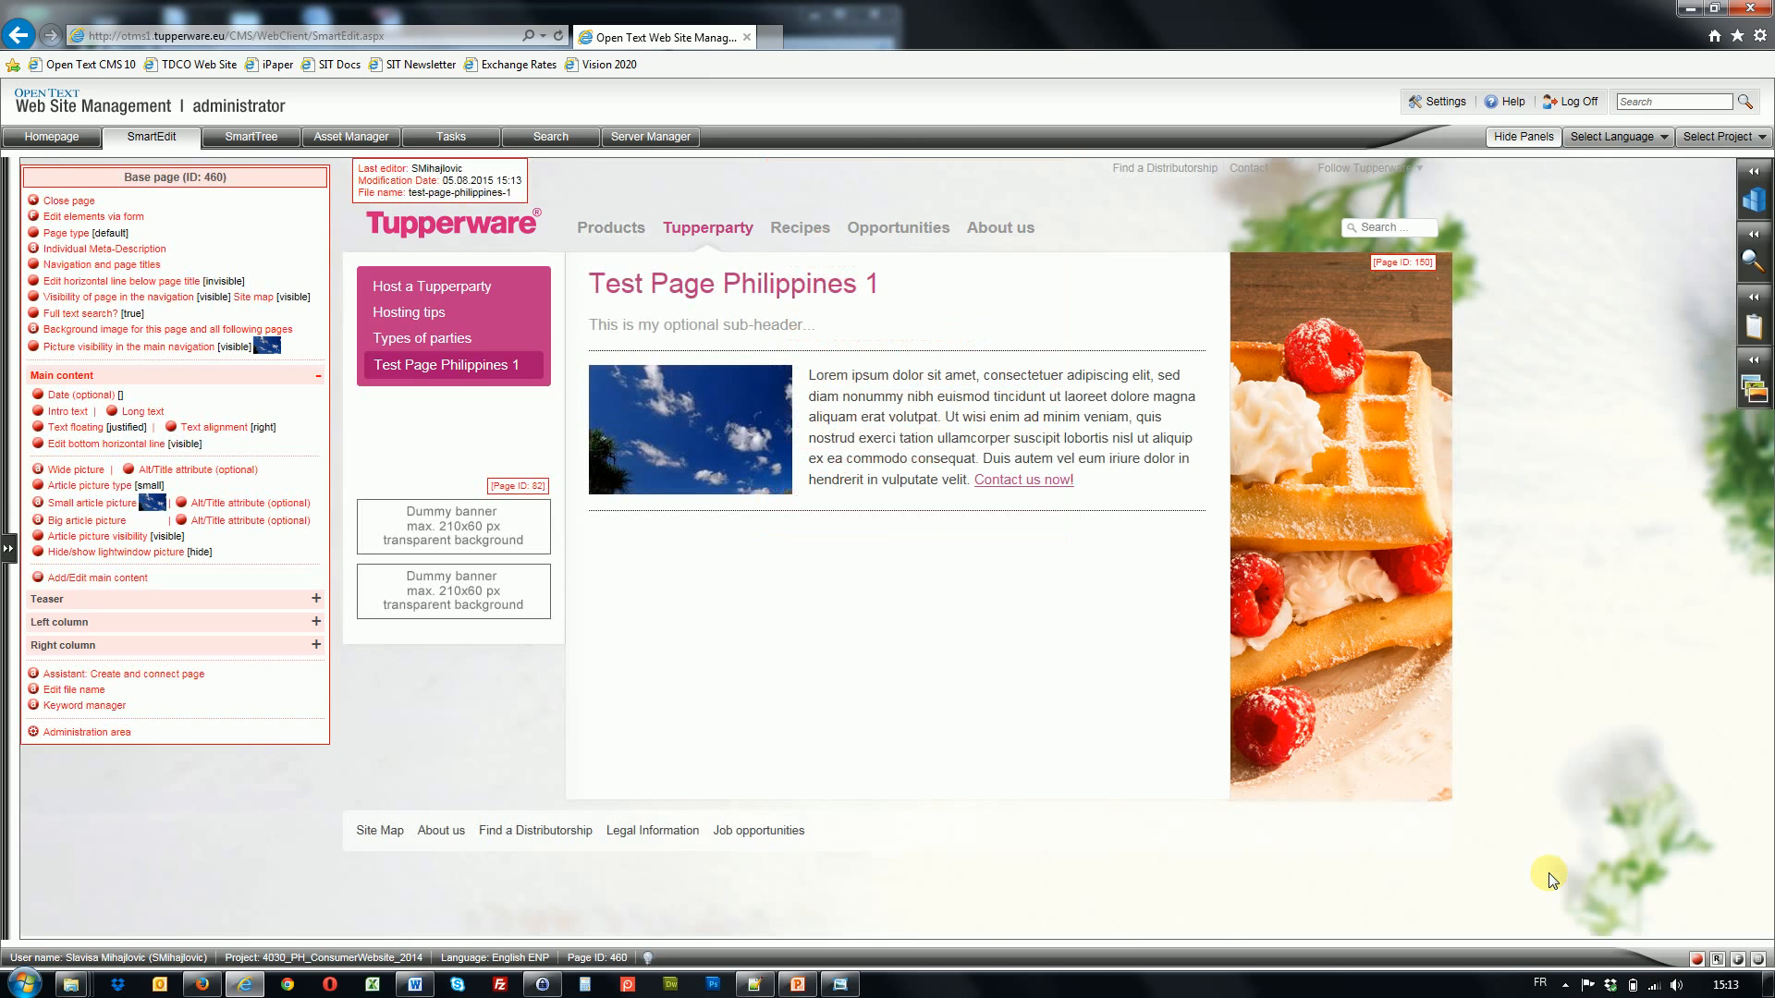
{"action": "left_click", "coordinate": [1016, 480]}
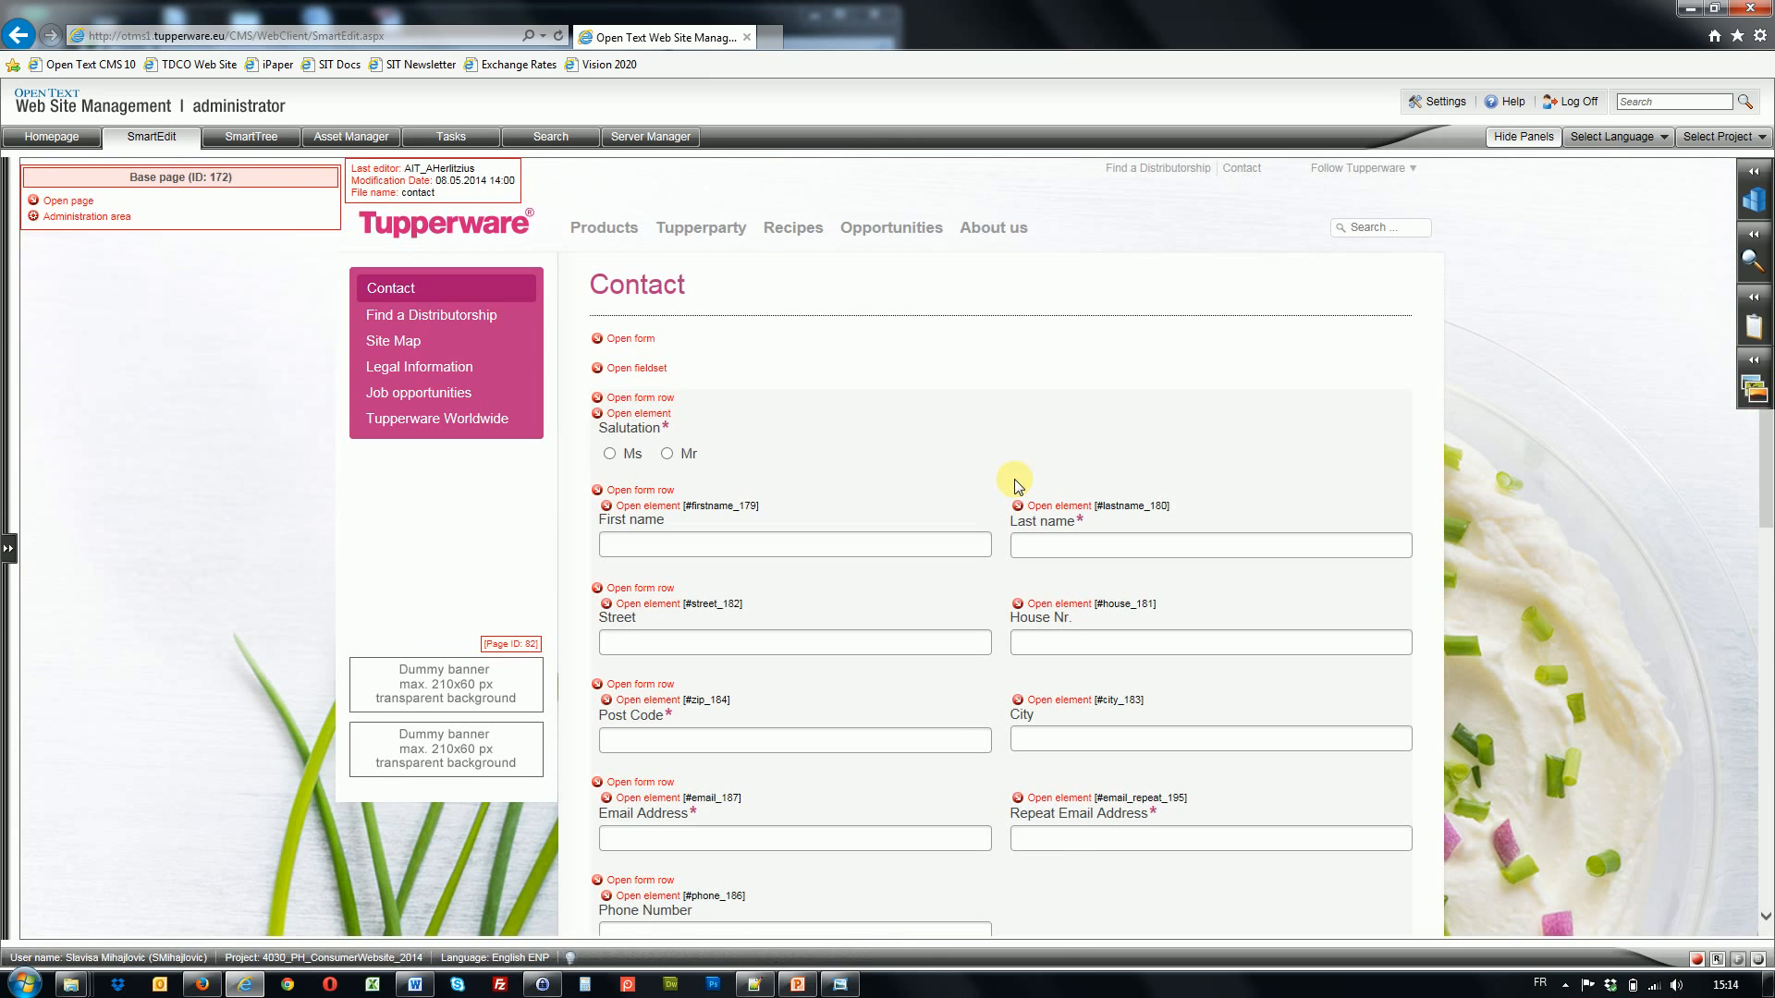
{"action": "left_click", "coordinate": [19, 35]}
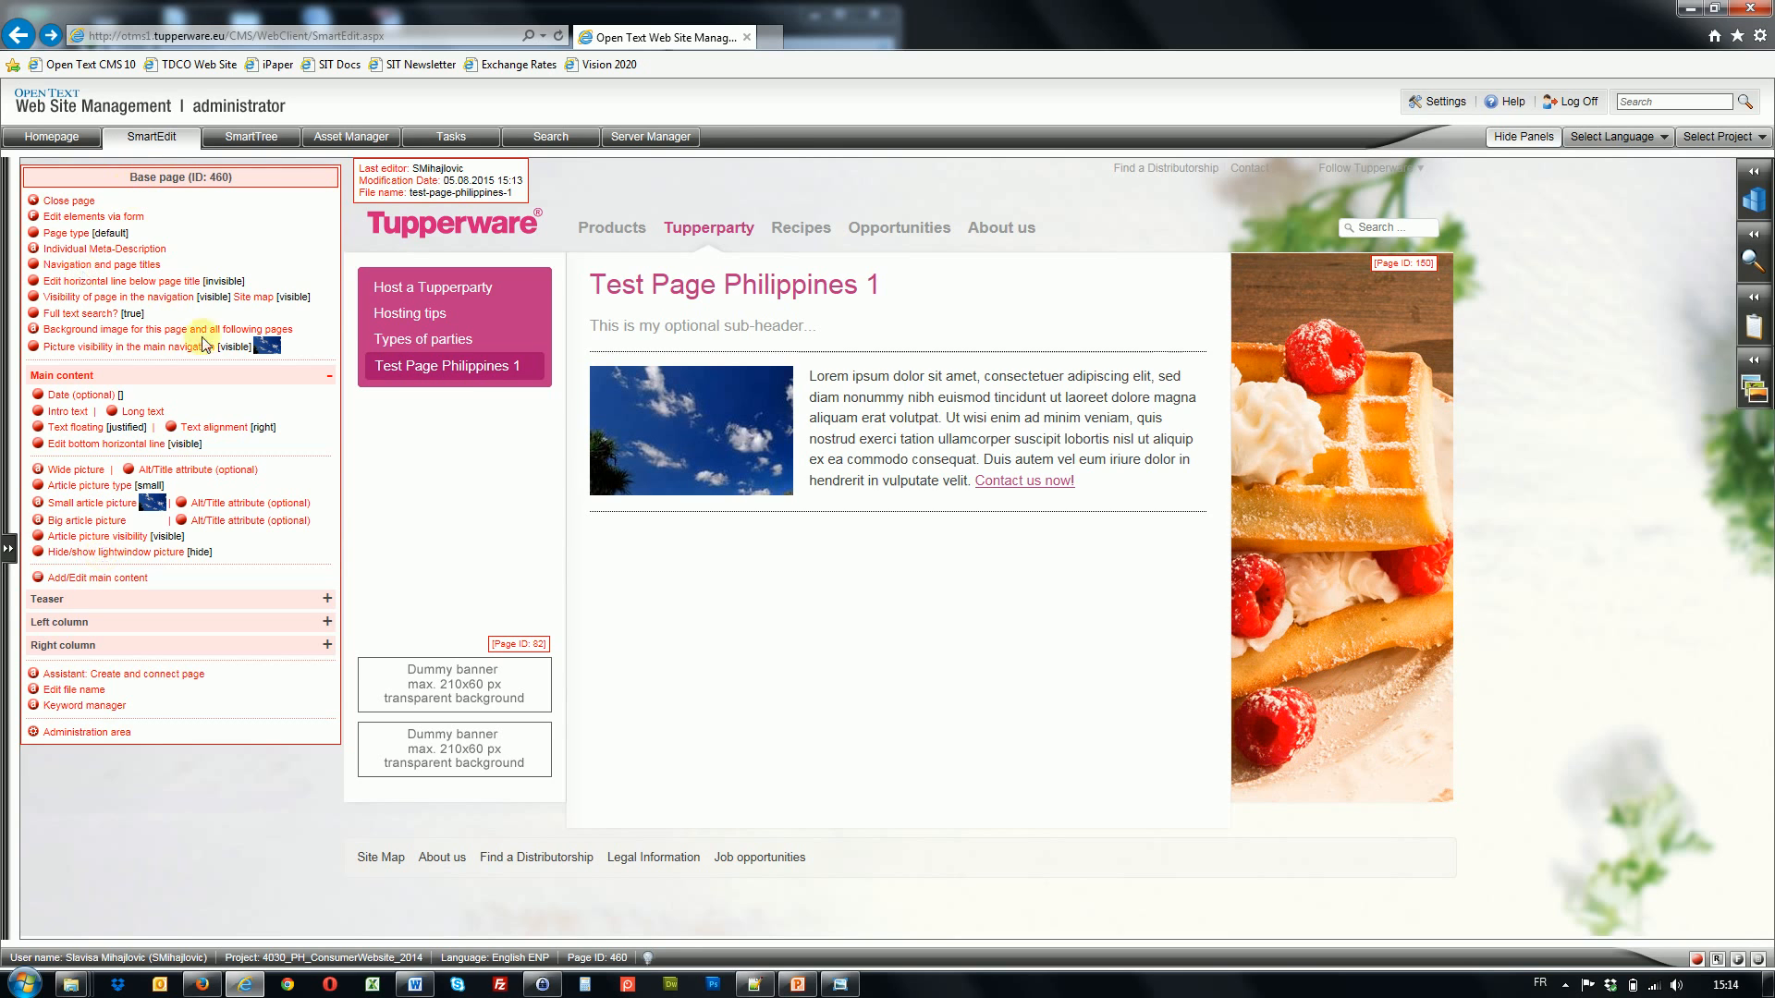
- Create and connect a new download_module in the page's main content, keeping its default headline
{"action": "left_click", "coordinate": [40, 580]}
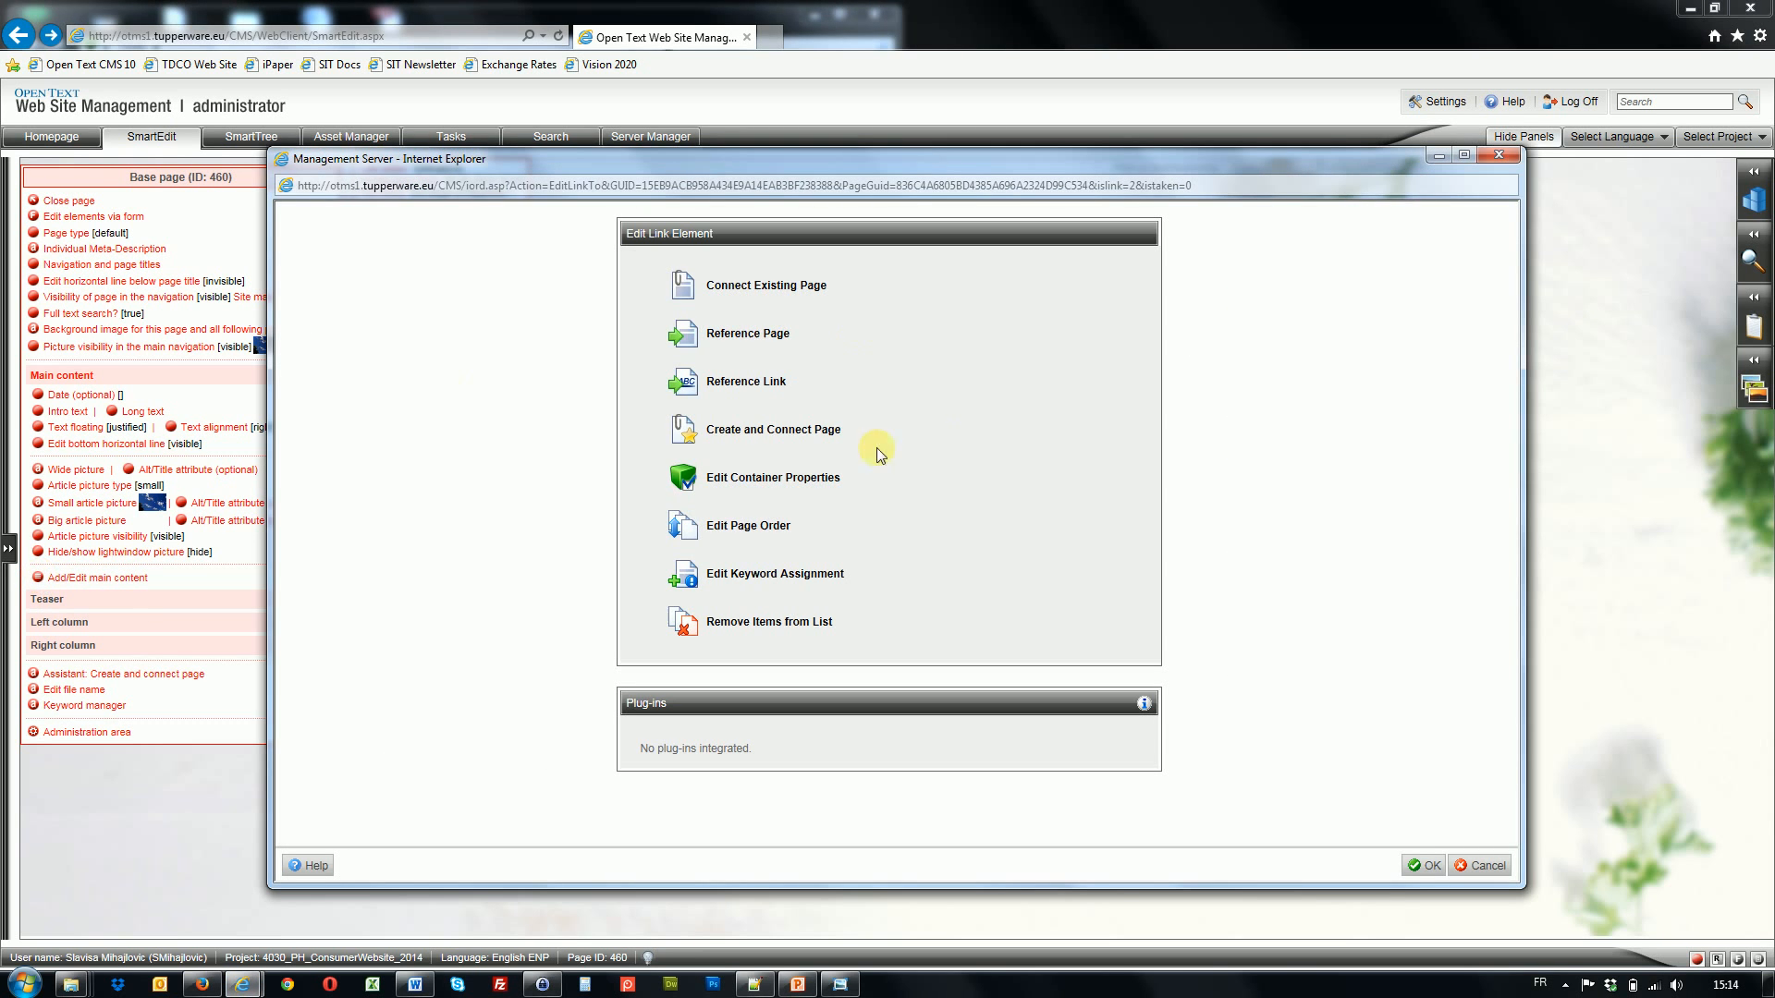
{"action": "left_click", "coordinate": [781, 431]}
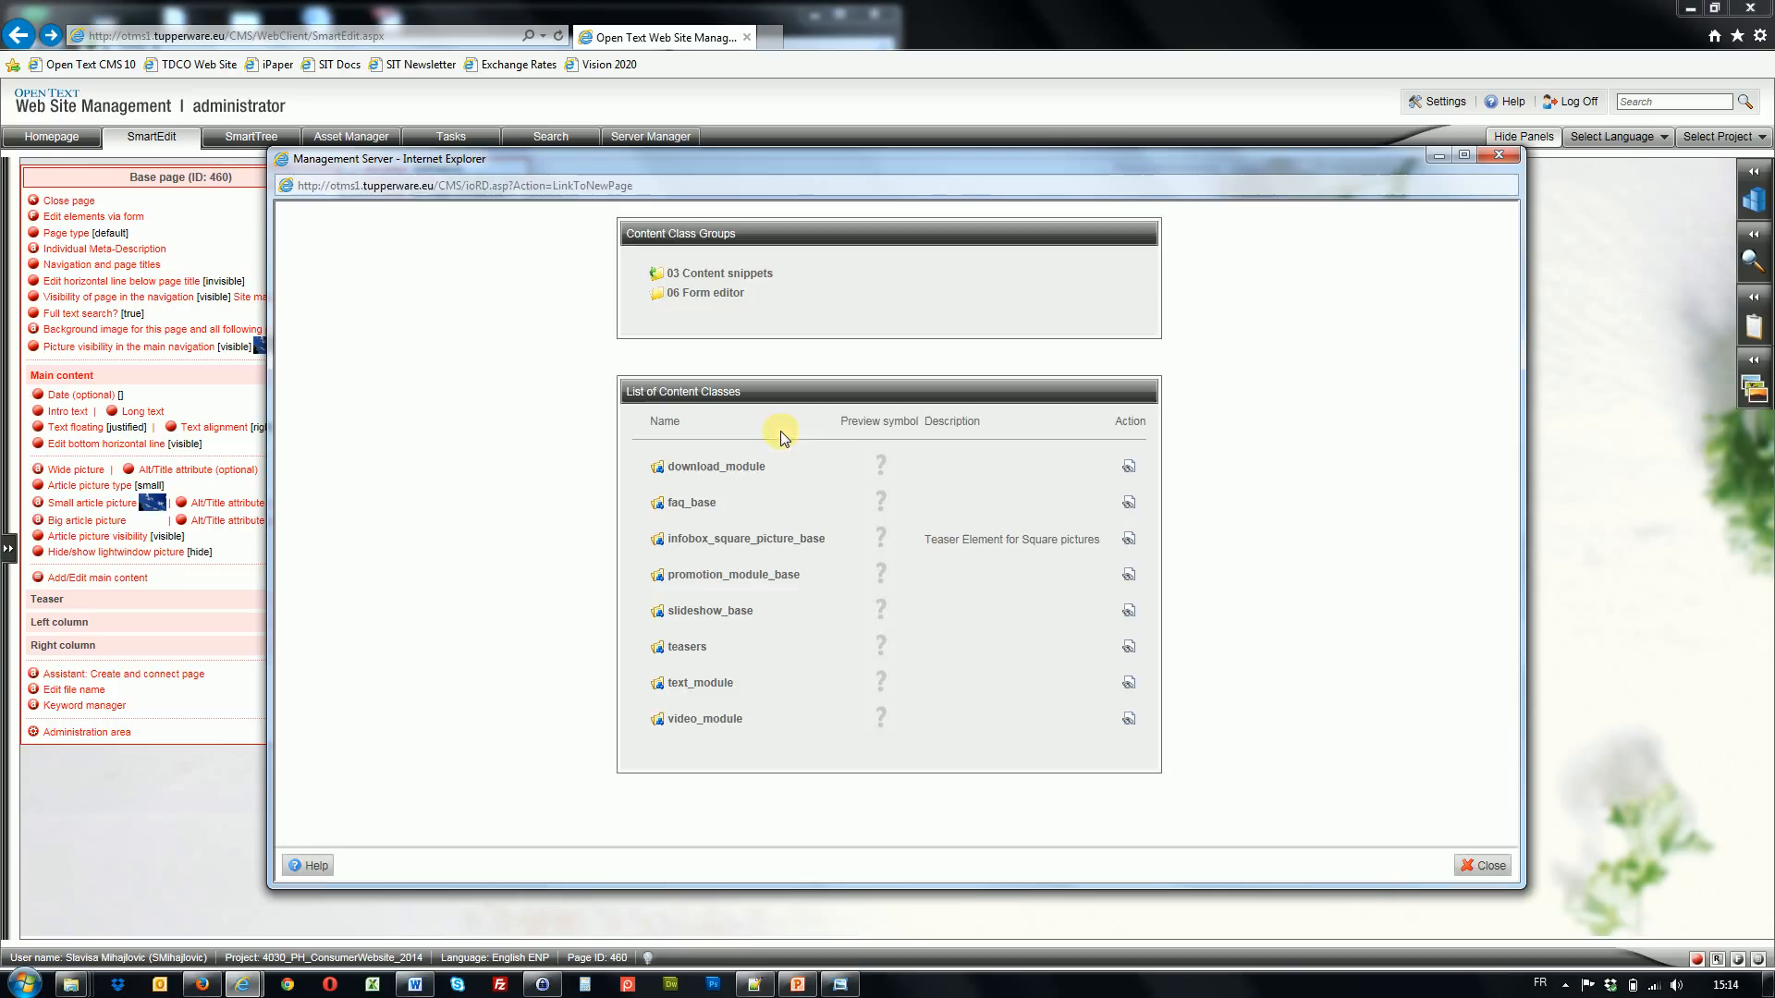
{"action": "left_click", "coordinate": [713, 472]}
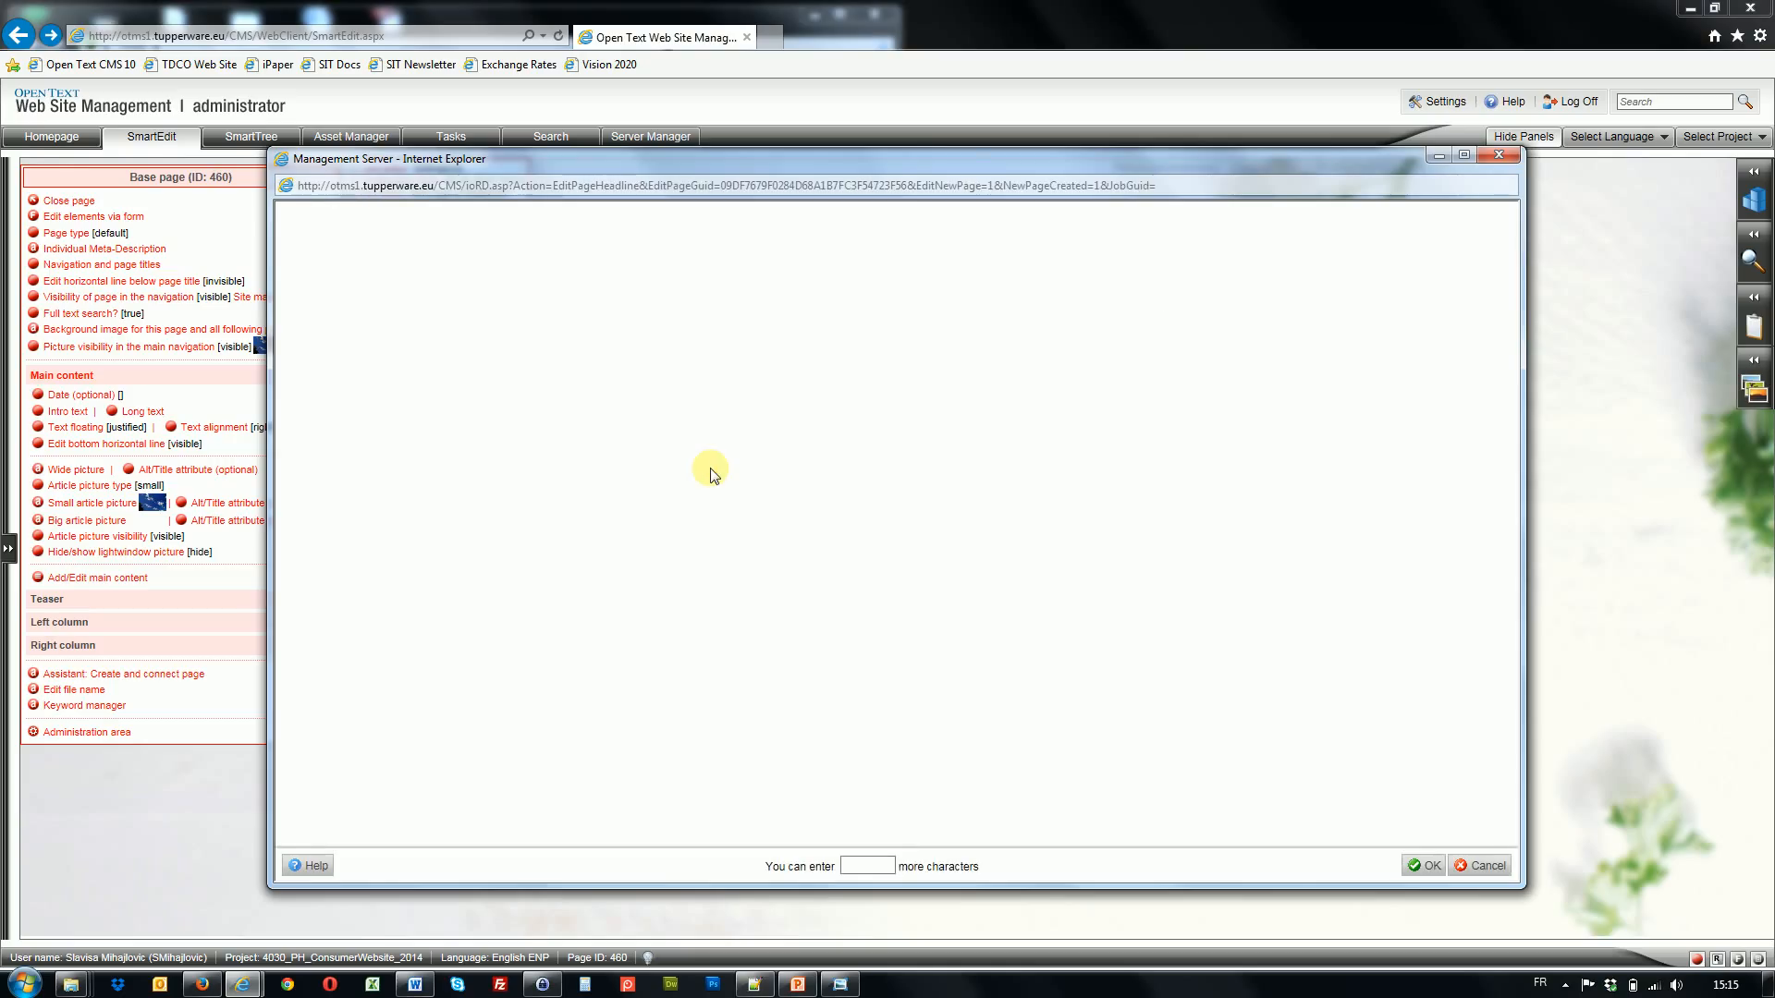
{"action": "left_click", "coordinate": [1421, 865]}
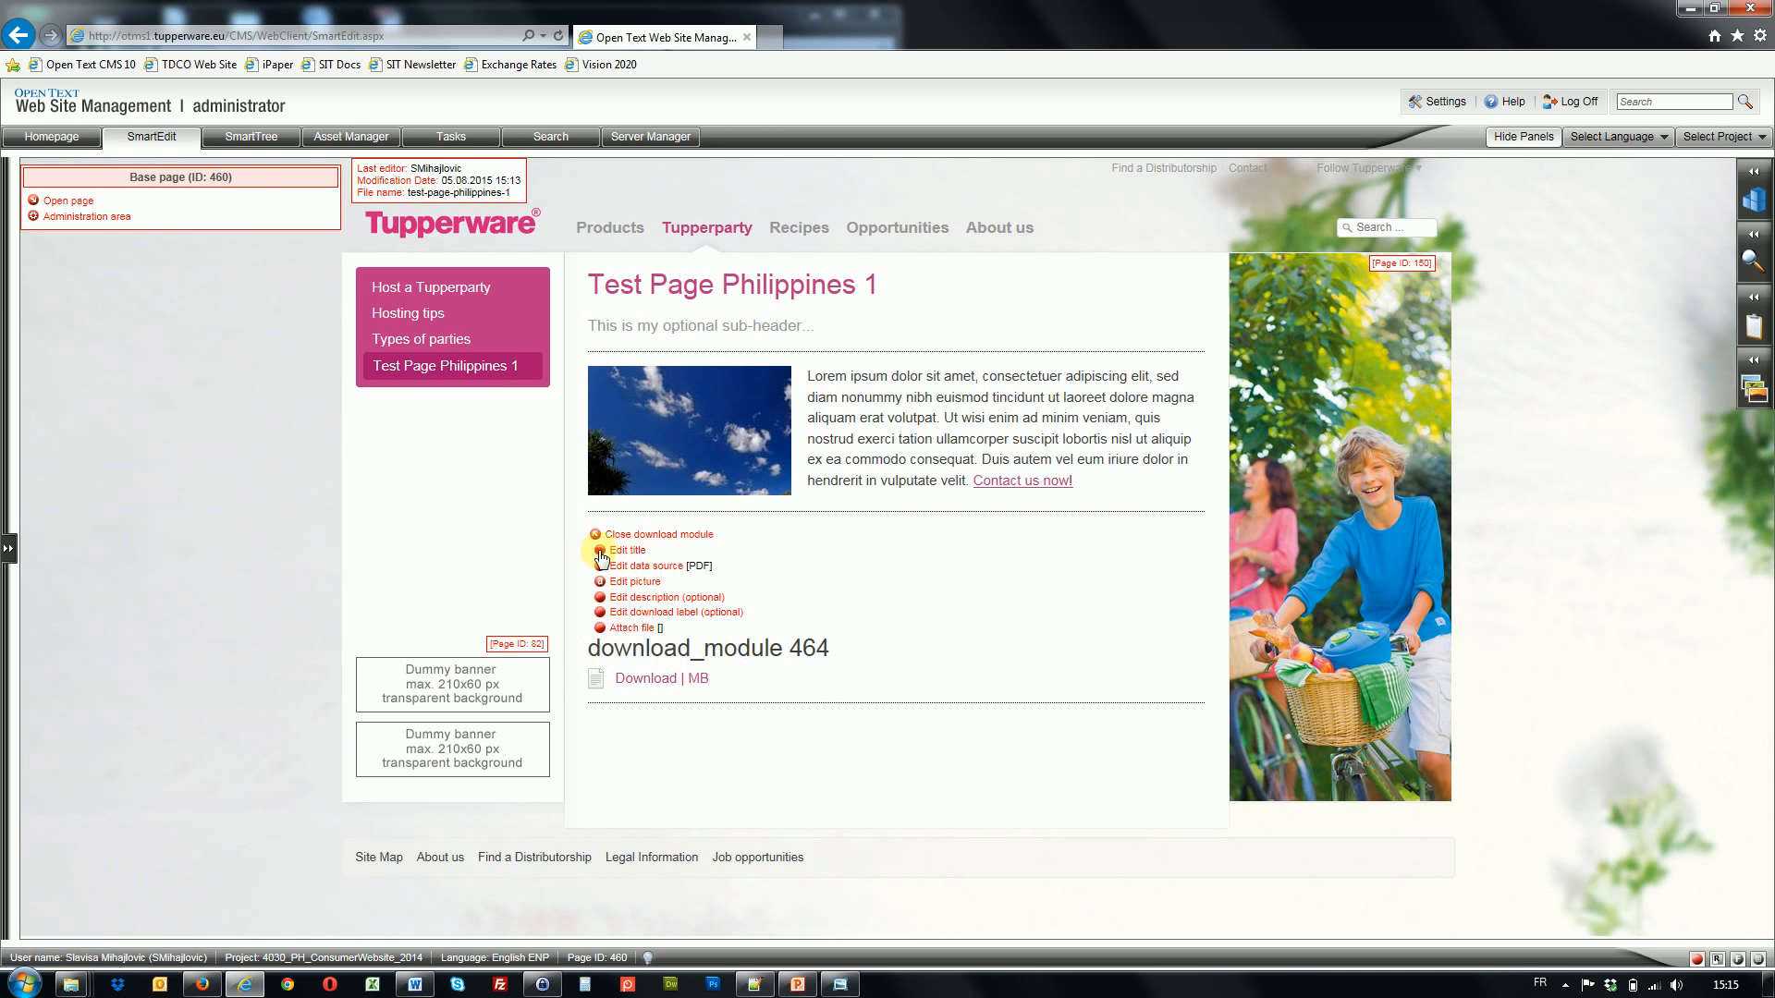
- Set the download module's title to "This is my test download module"
{"action": "left_click", "coordinate": [600, 553]}
{"action": "type", "text": "This is my test download module"}
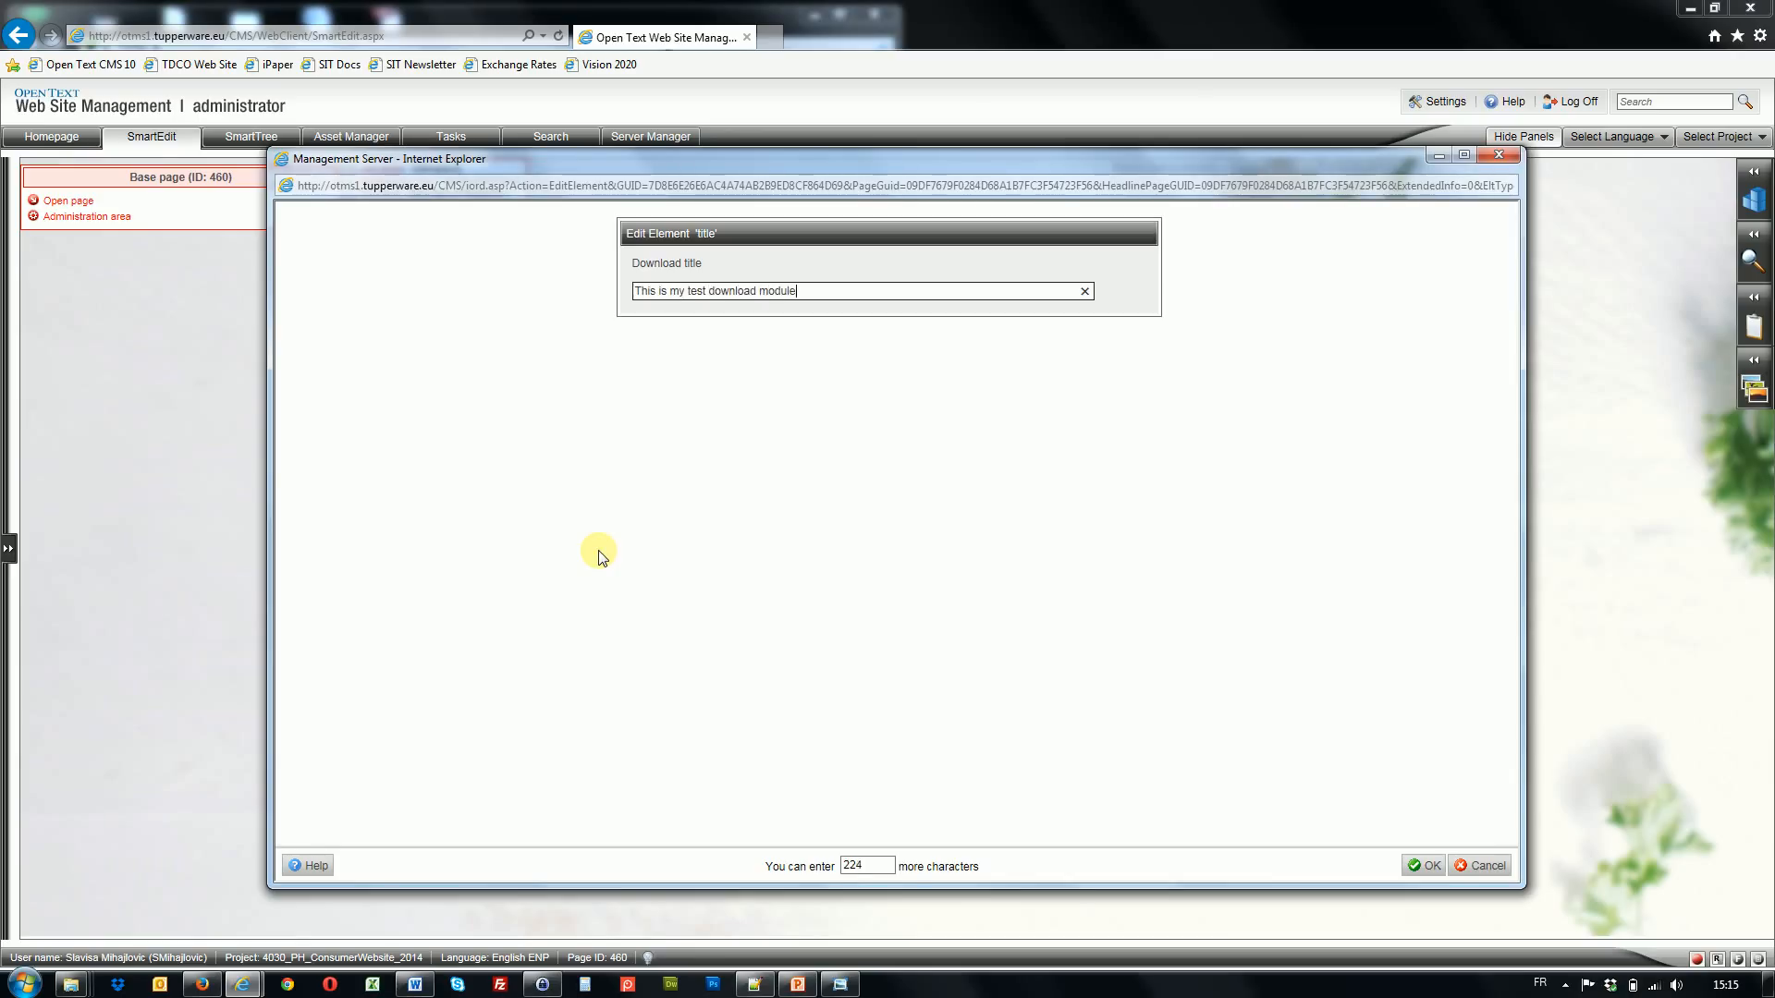
{"action": "left_click", "coordinate": [1424, 869]}
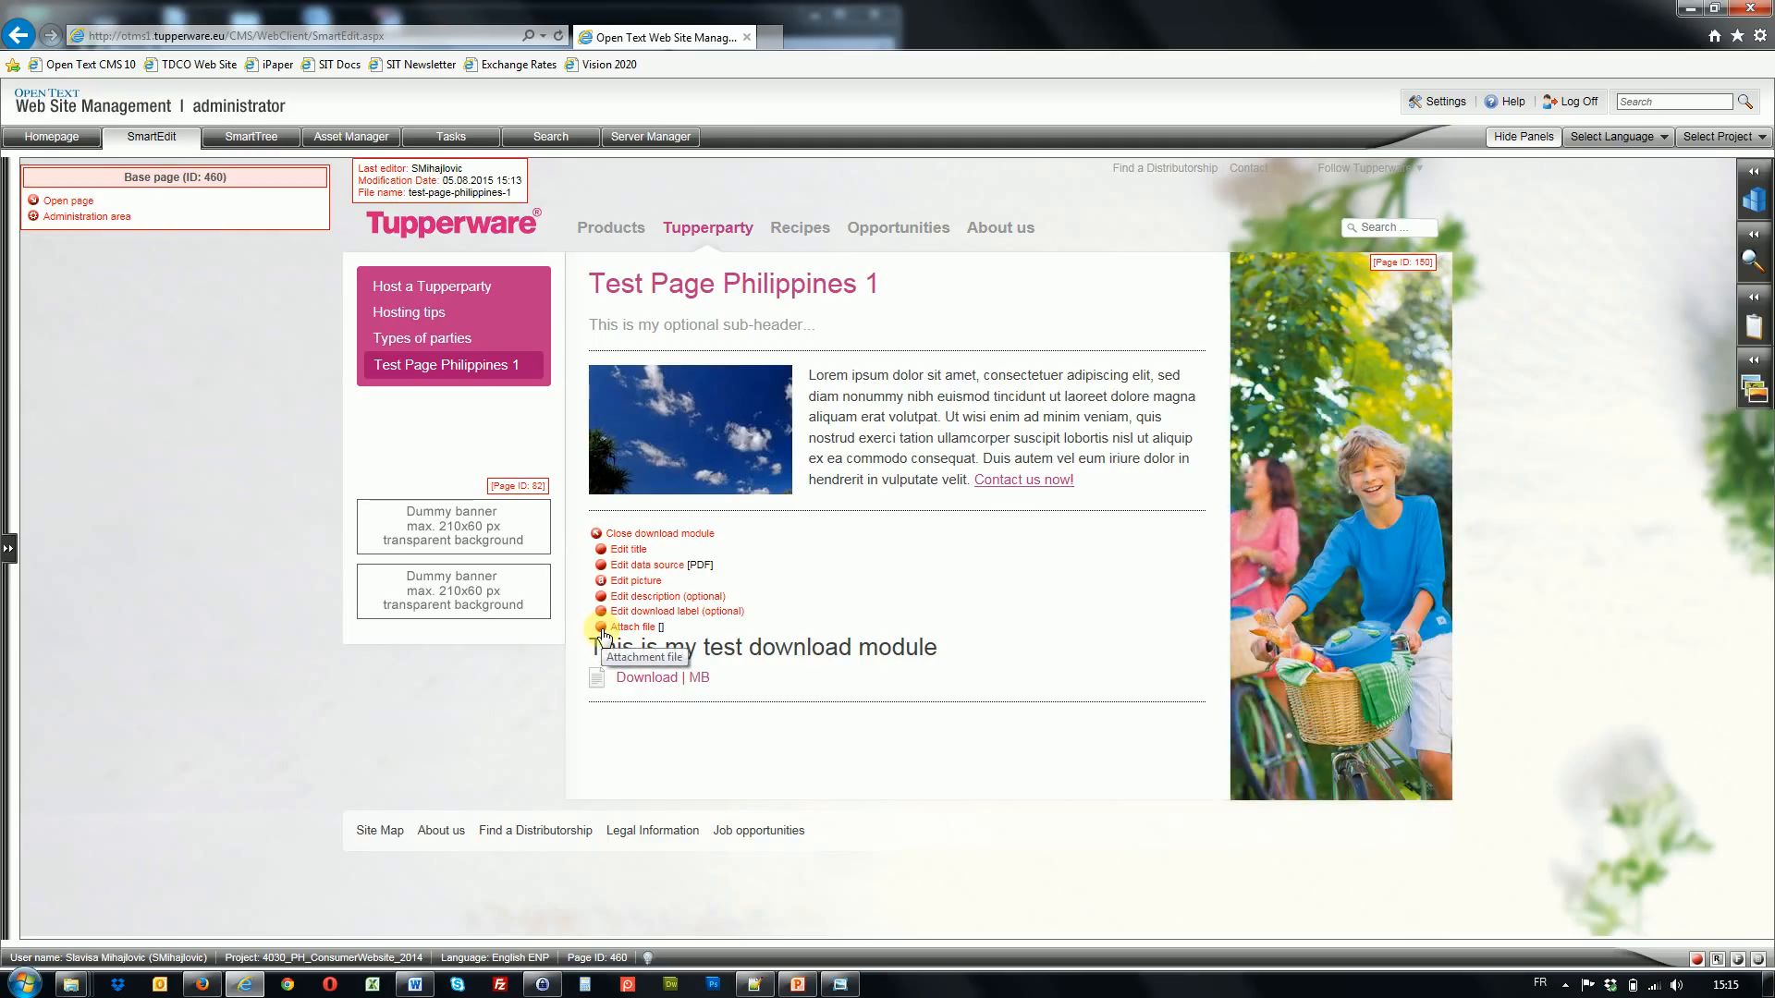
- Change the download module's data source to iPaper
{"action": "left_click", "coordinate": [600, 566]}
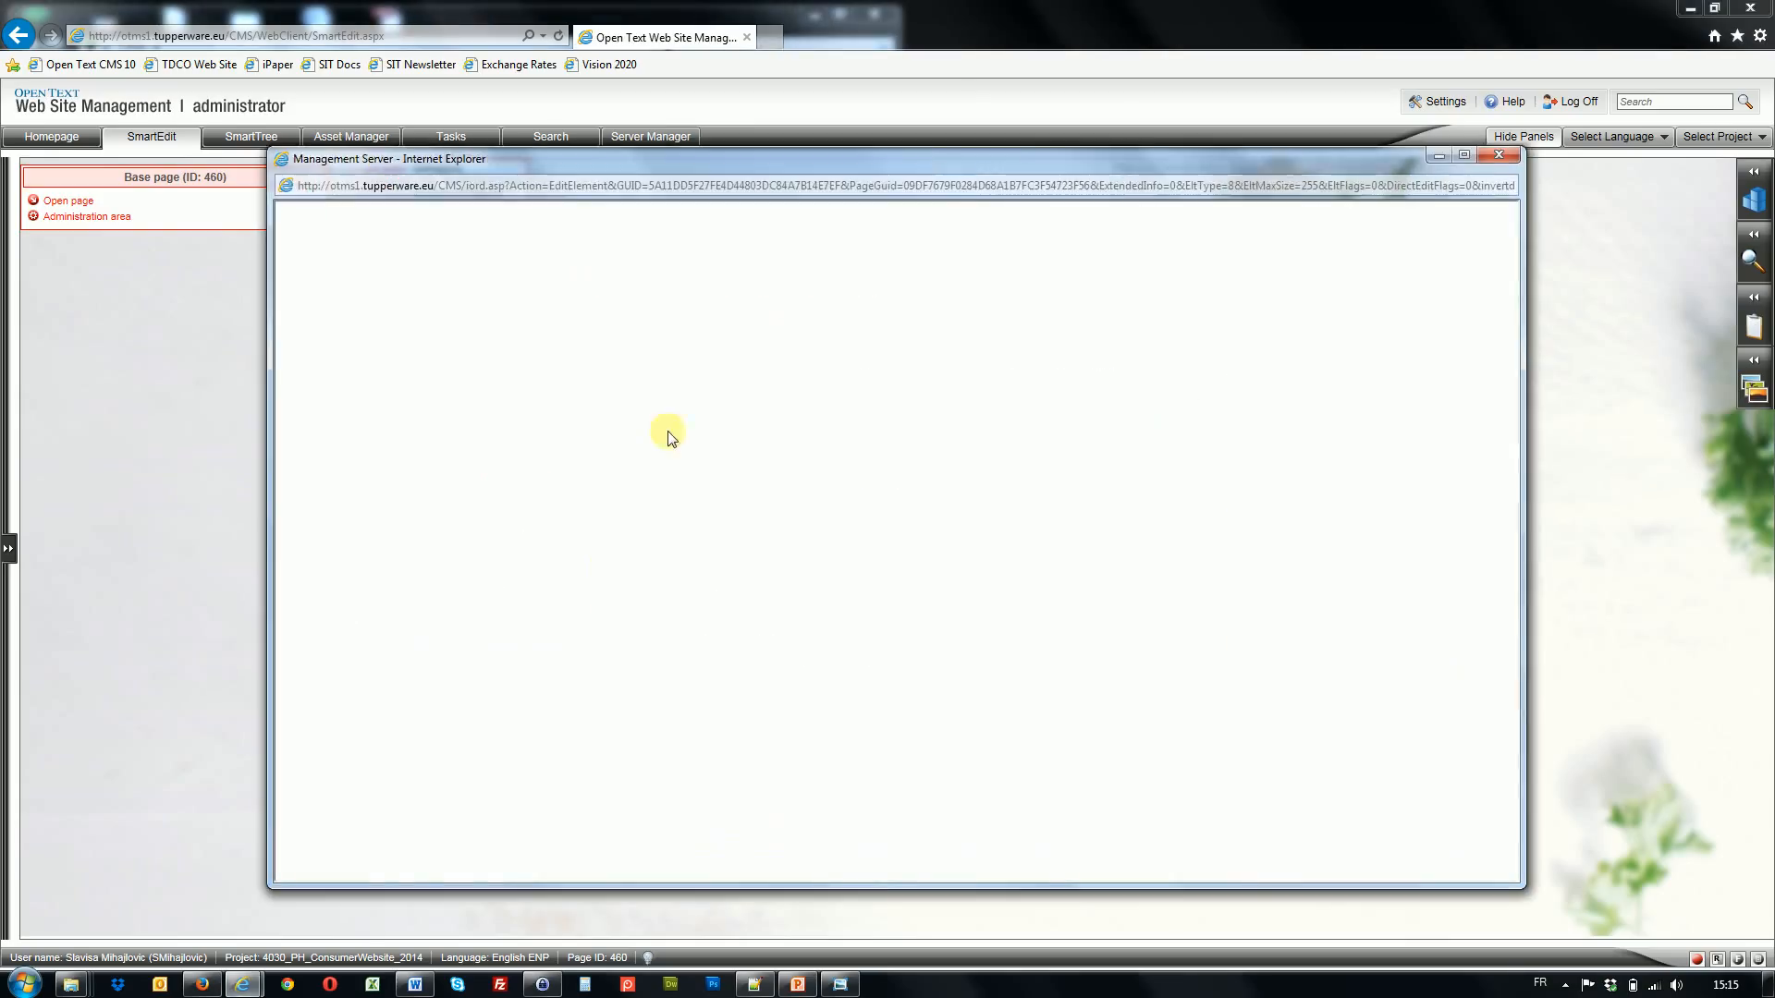
{"action": "left_click", "coordinate": [691, 292]}
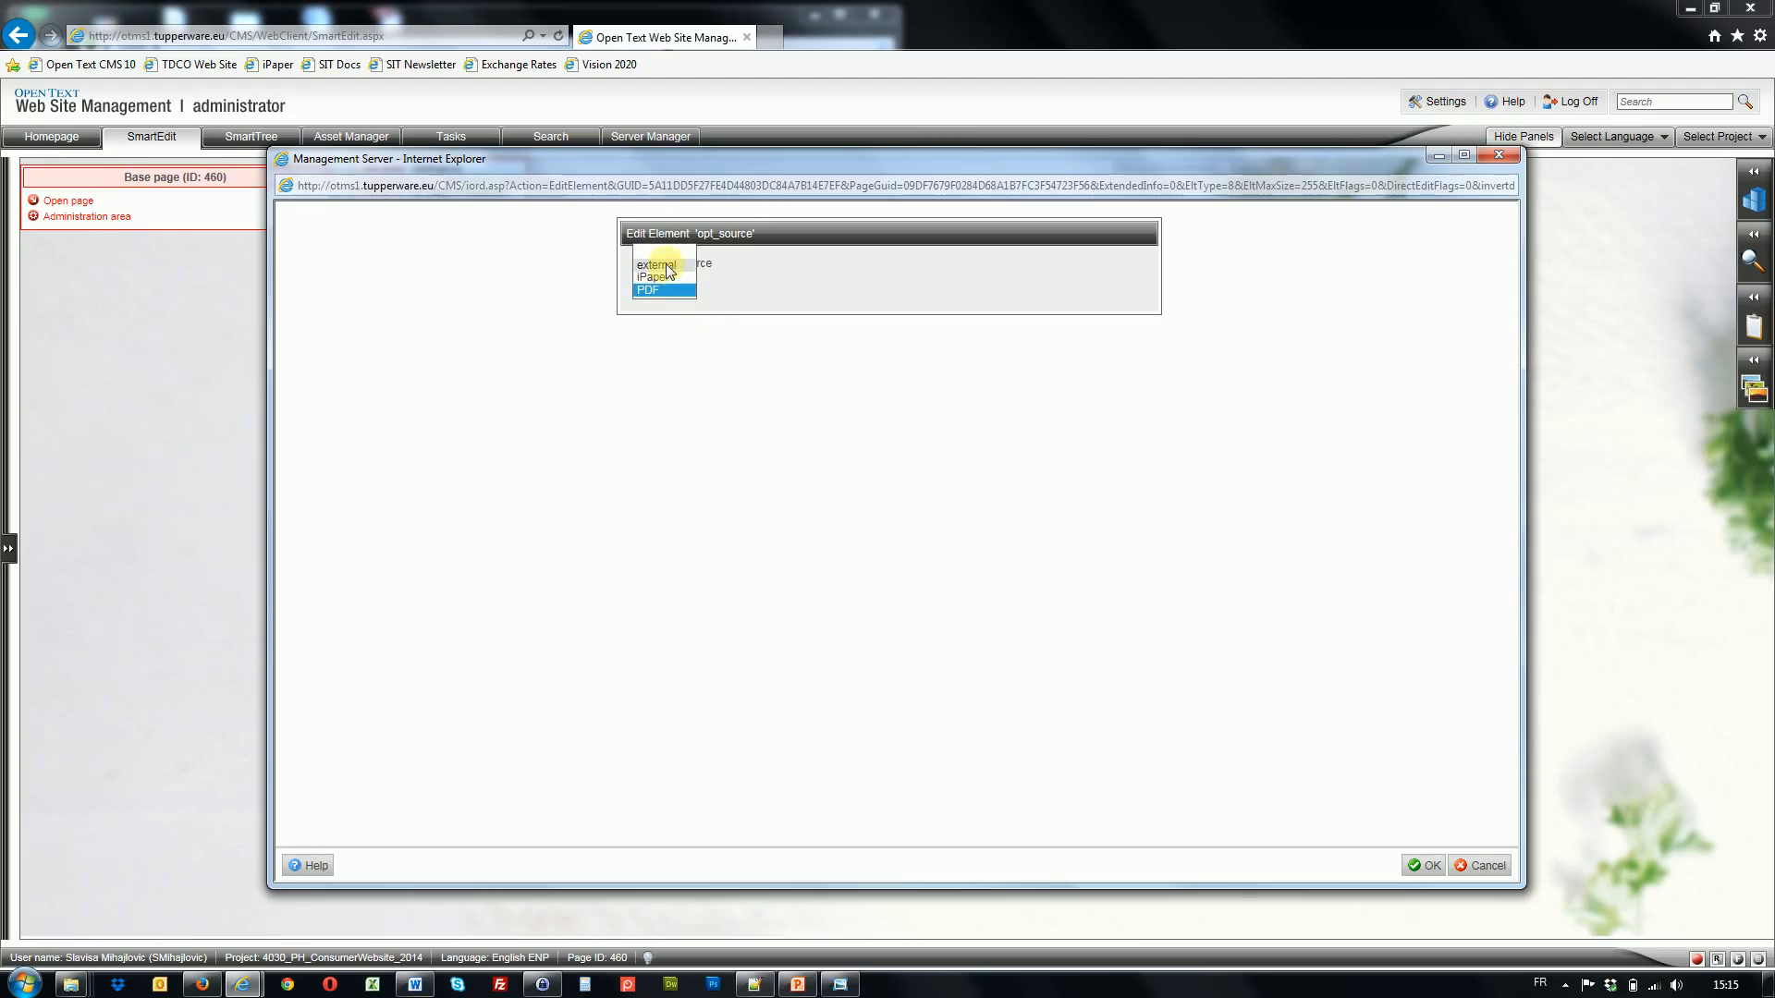
{"action": "left_click", "coordinate": [662, 277]}
{"action": "left_click", "coordinate": [1424, 866]}
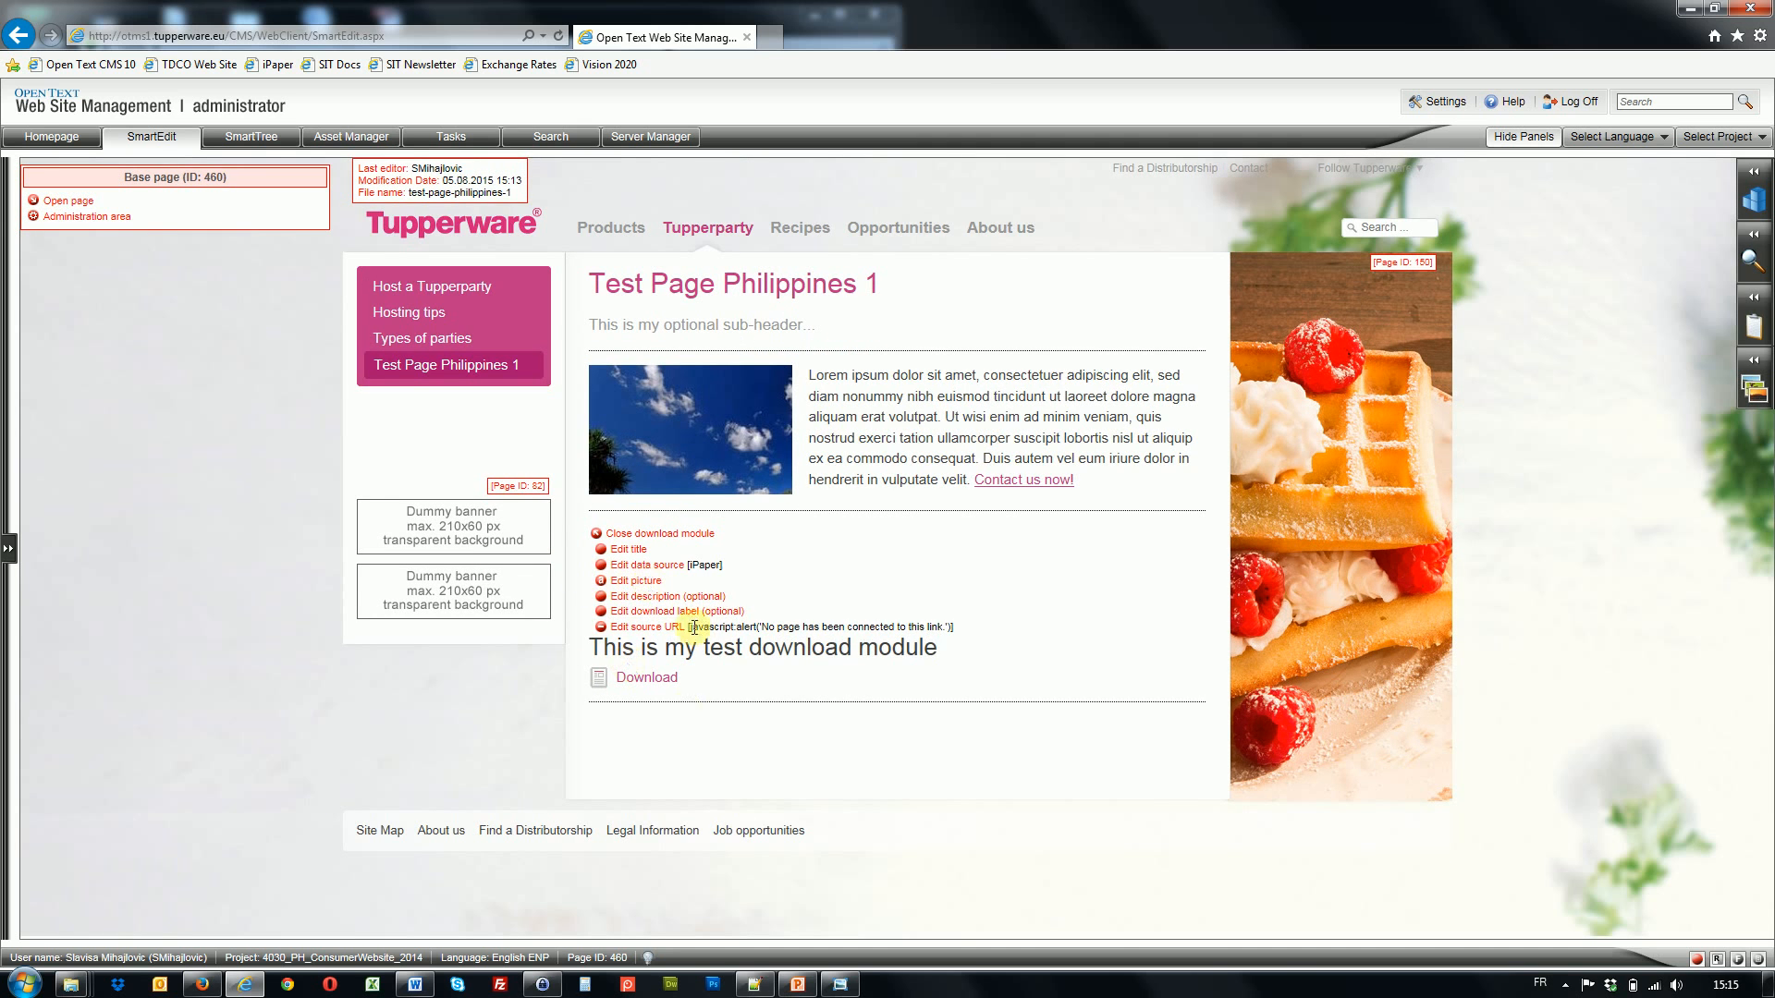
- Upload the CallToAction.jpg image from the Temp folder to the Mediathek gallery for the download module's picture
{"action": "left_click", "coordinate": [602, 582]}
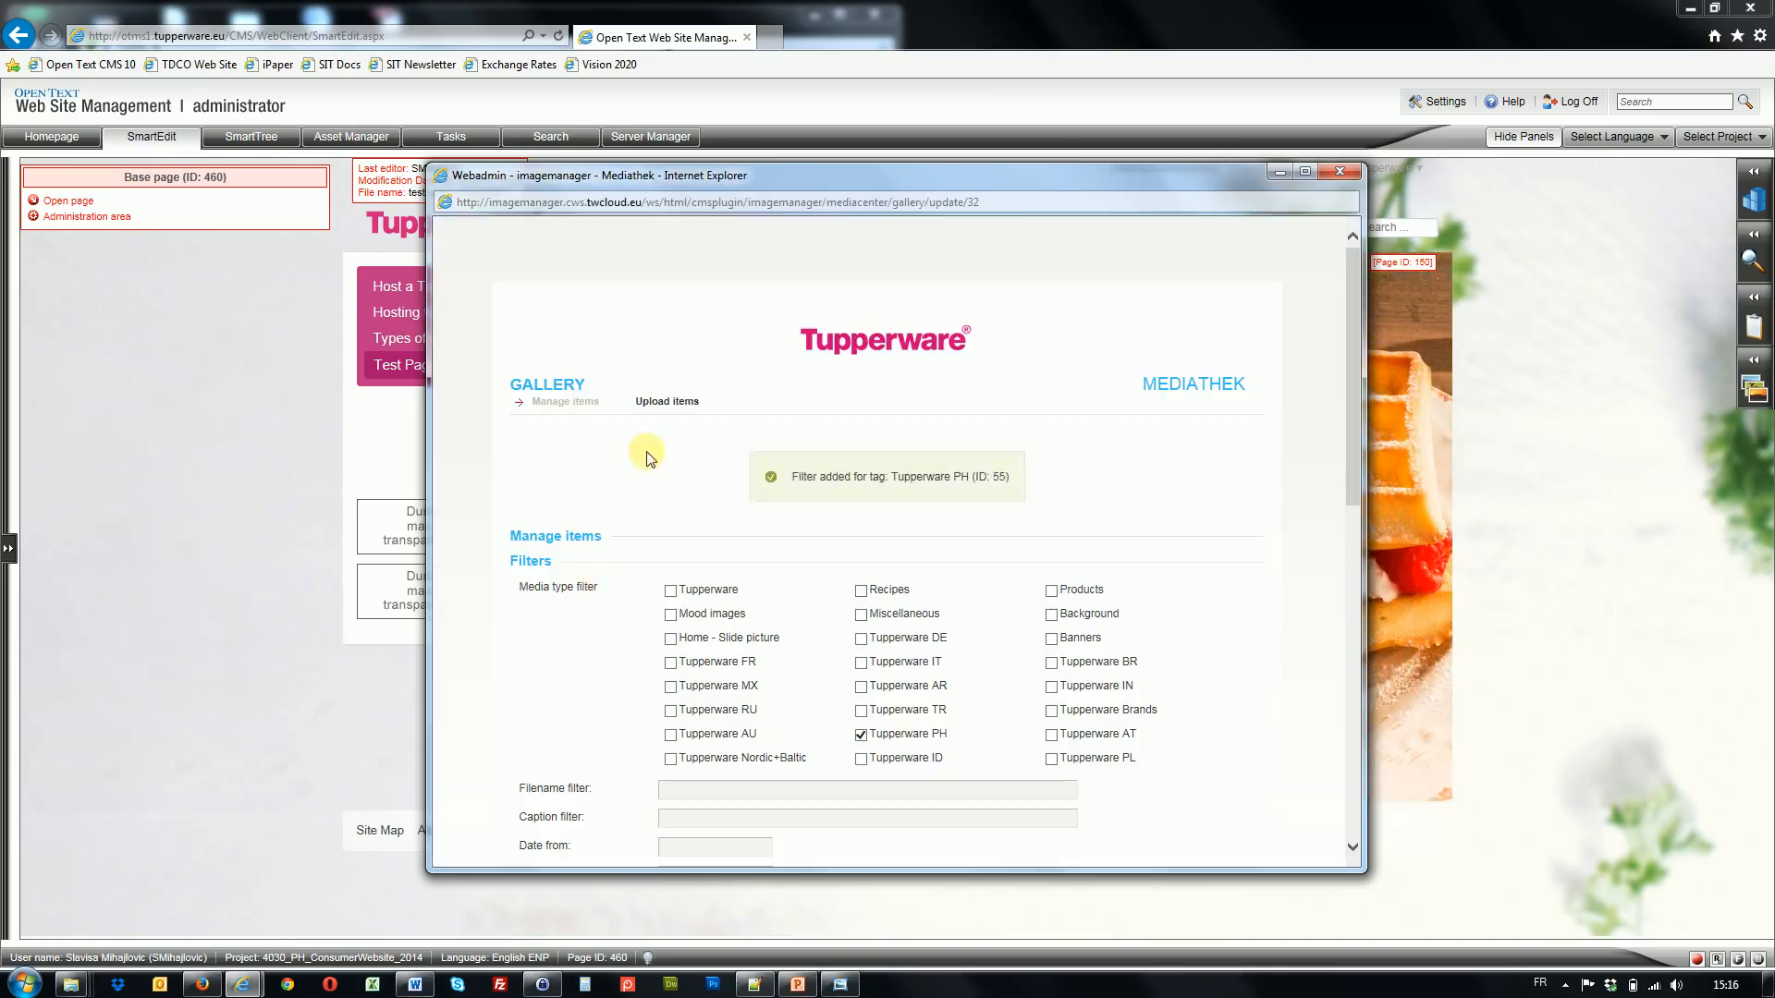
{"action": "left_click", "coordinate": [665, 405]}
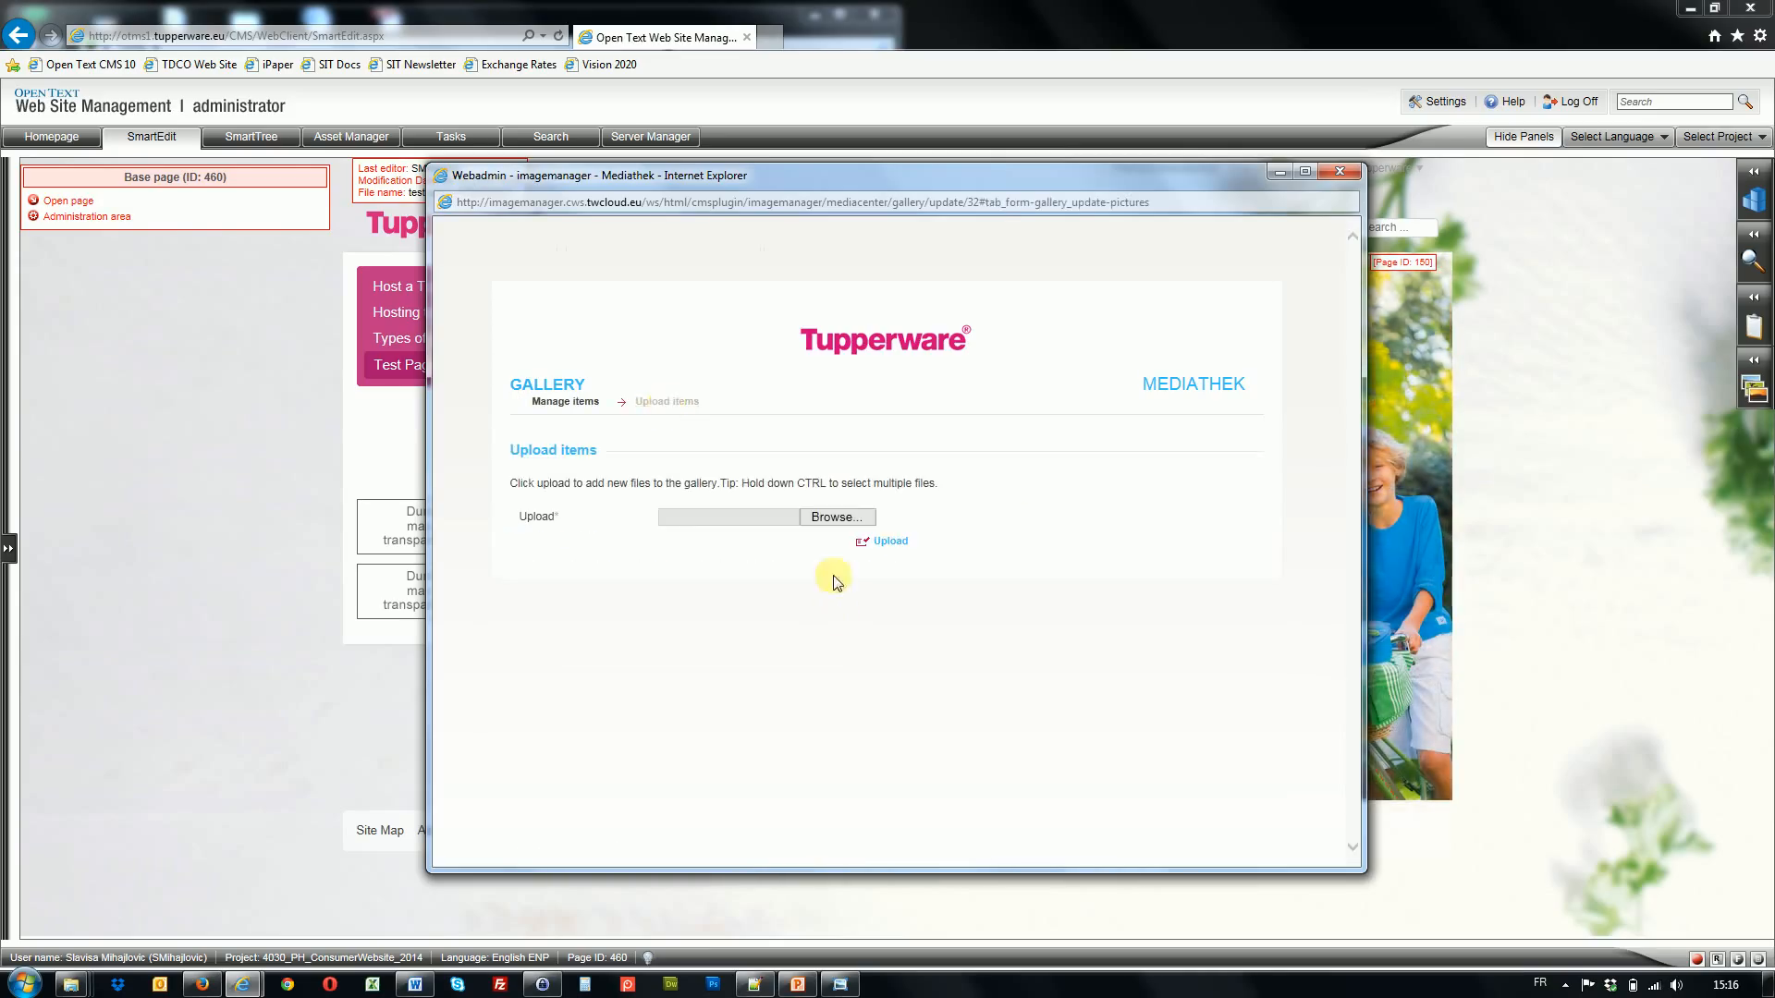
{"action": "left_click", "coordinate": [817, 520]}
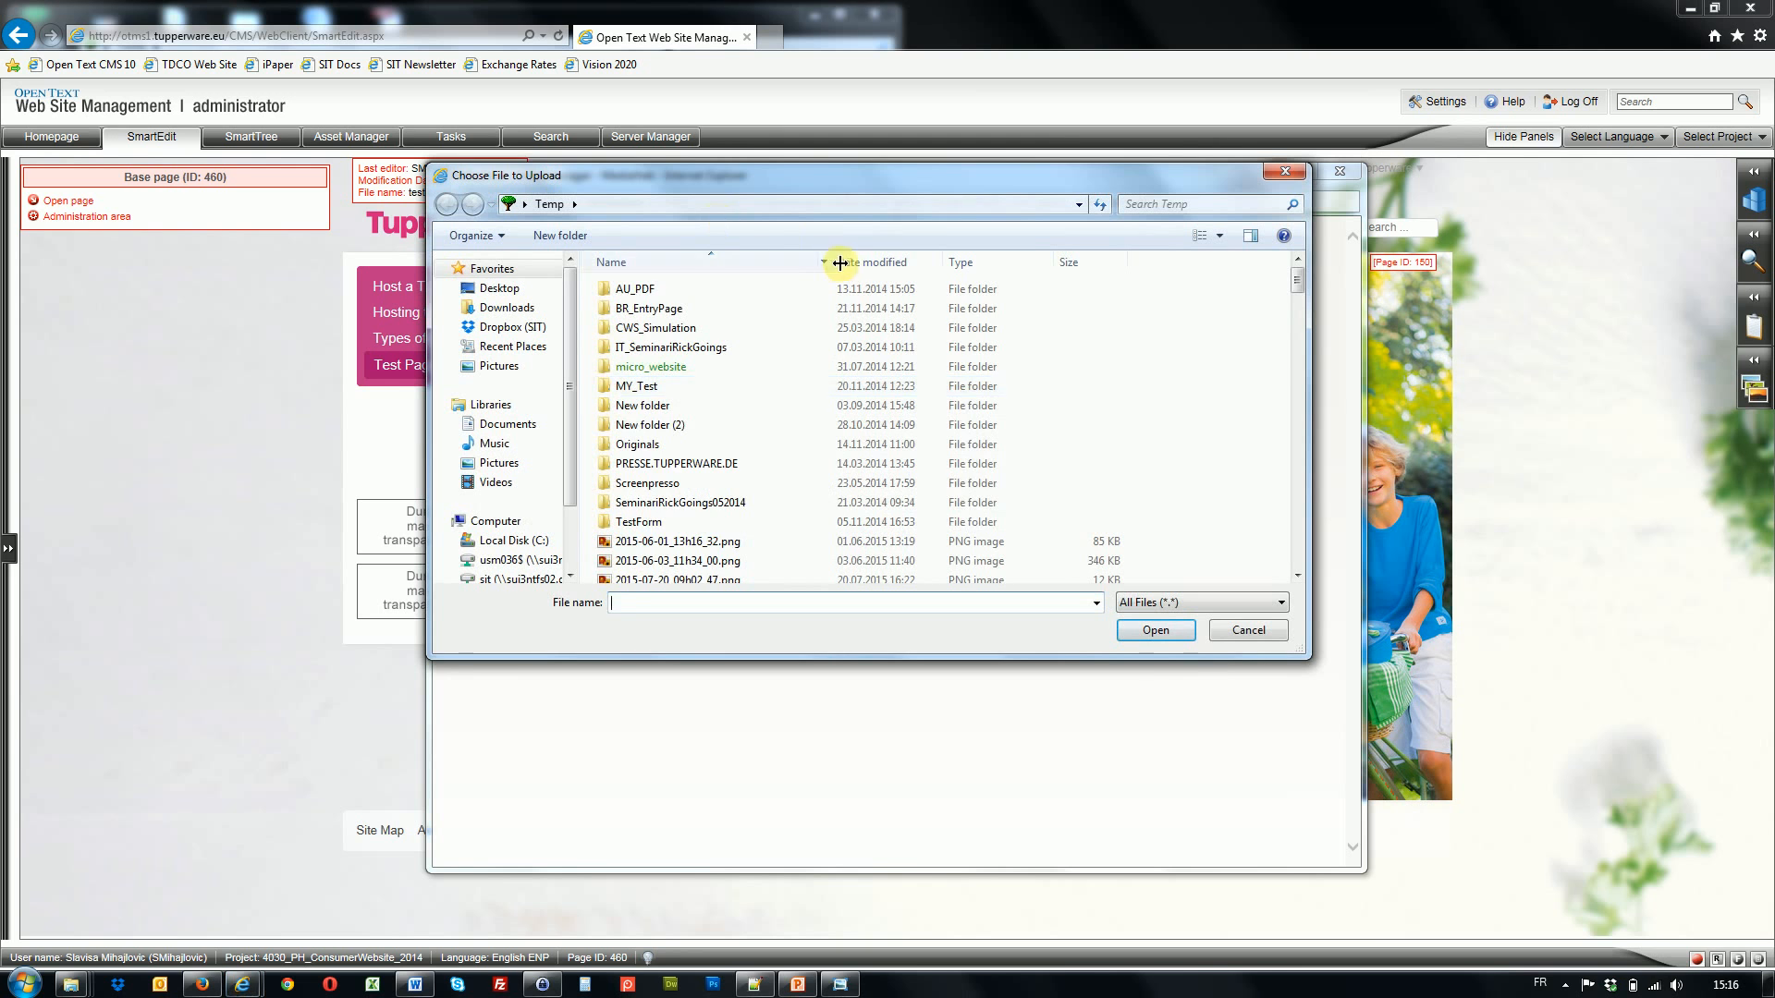
{"action": "left_click", "coordinate": [848, 264]}
{"action": "double_click", "coordinate": [649, 310]}
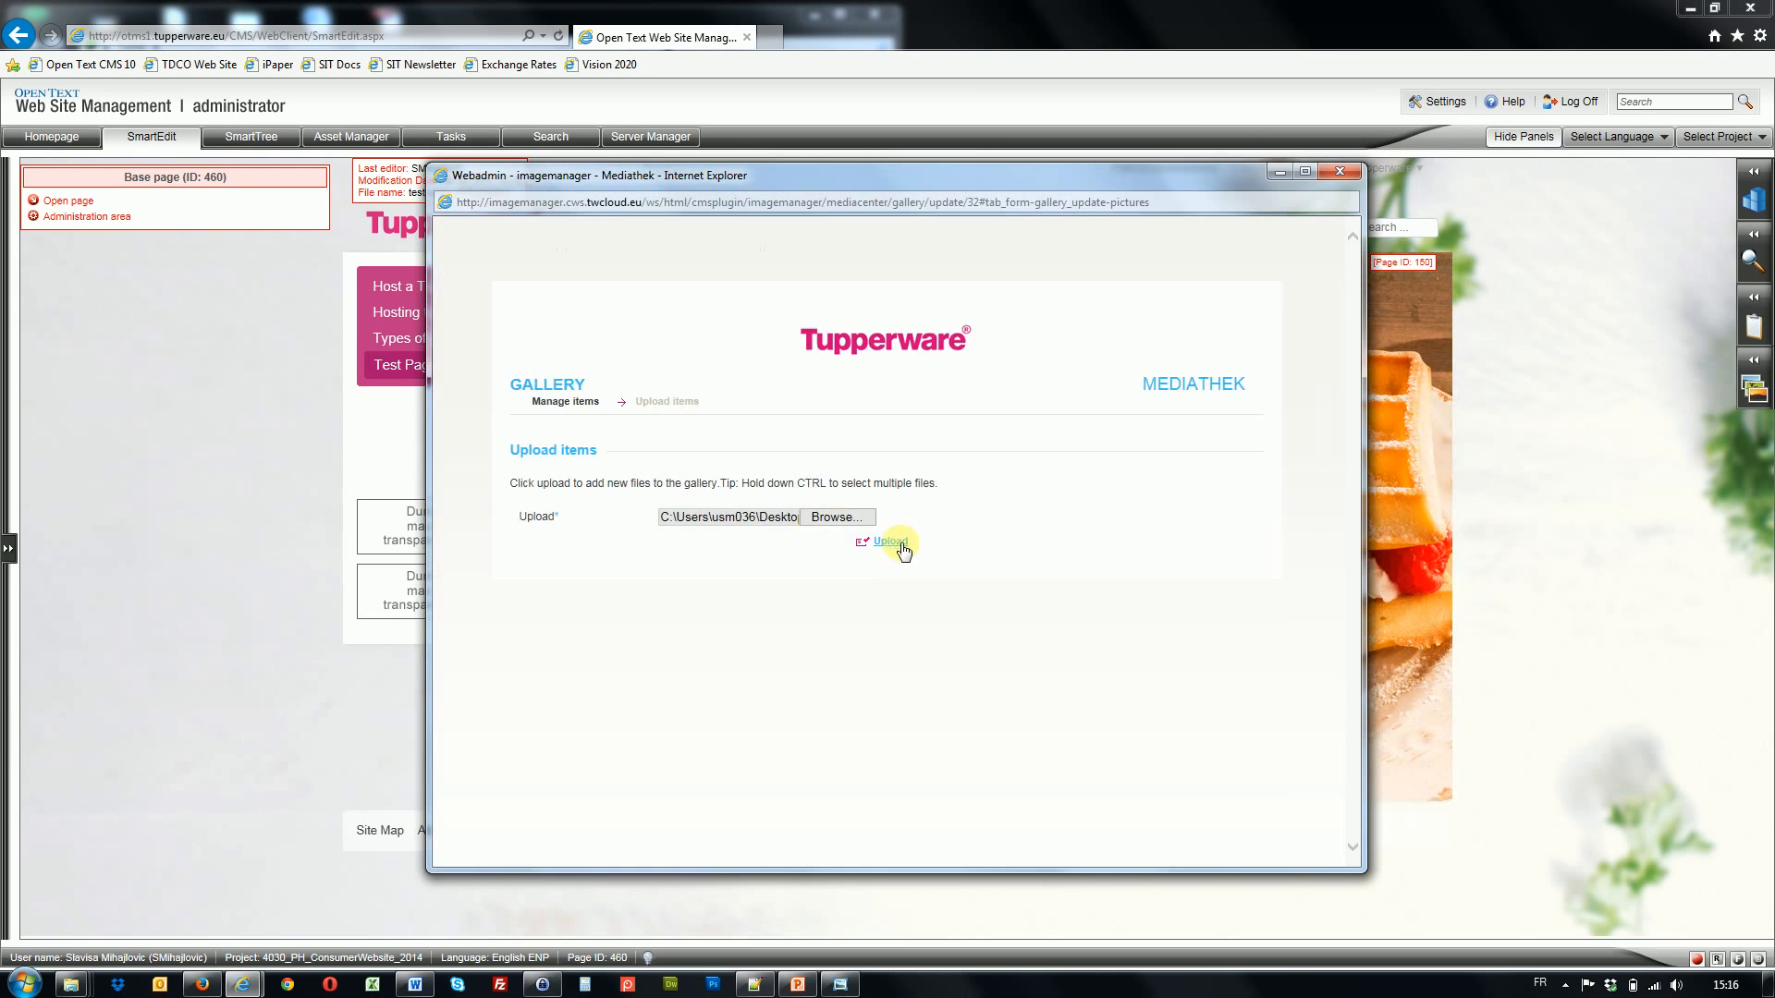
{"action": "left_click", "coordinate": [901, 547]}
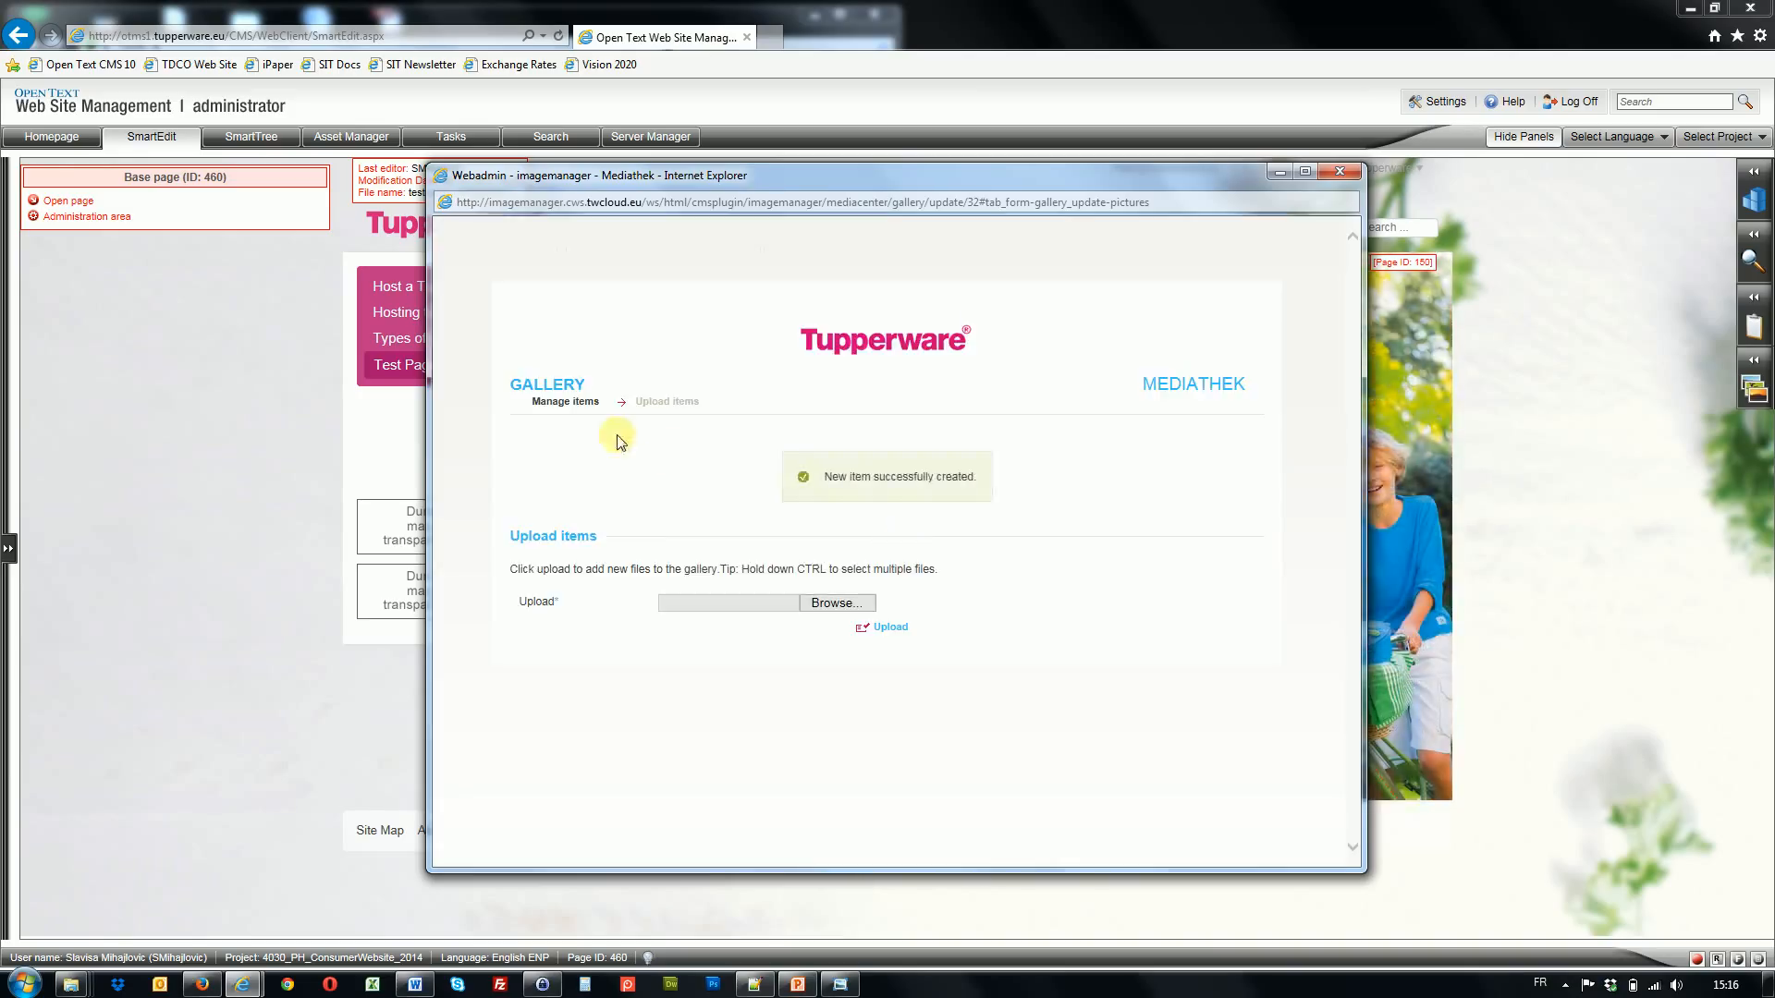
- Open the uploaded CallToAction.jpg among the gallery items and send it to the CMS as the download module's picture
{"action": "left_click", "coordinate": [566, 401]}
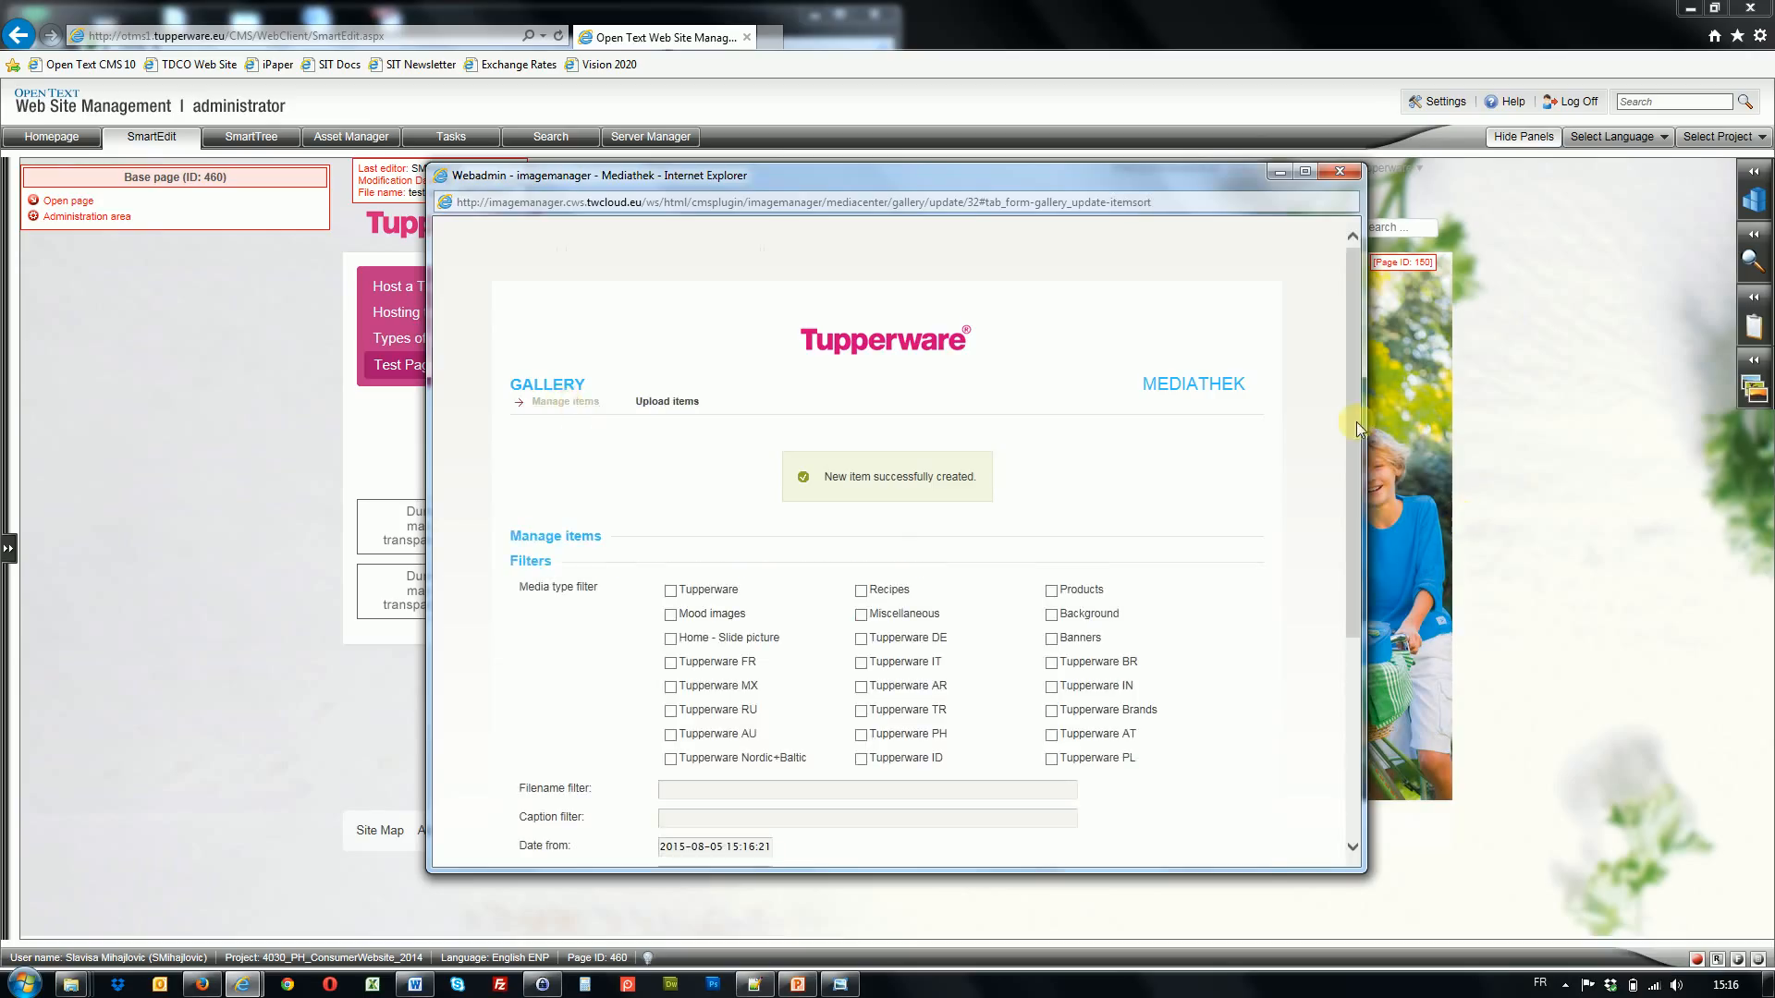
{"action": "scroll", "coordinate": [1357, 422], "scroll_direction": "down", "scroll_amount": 4}
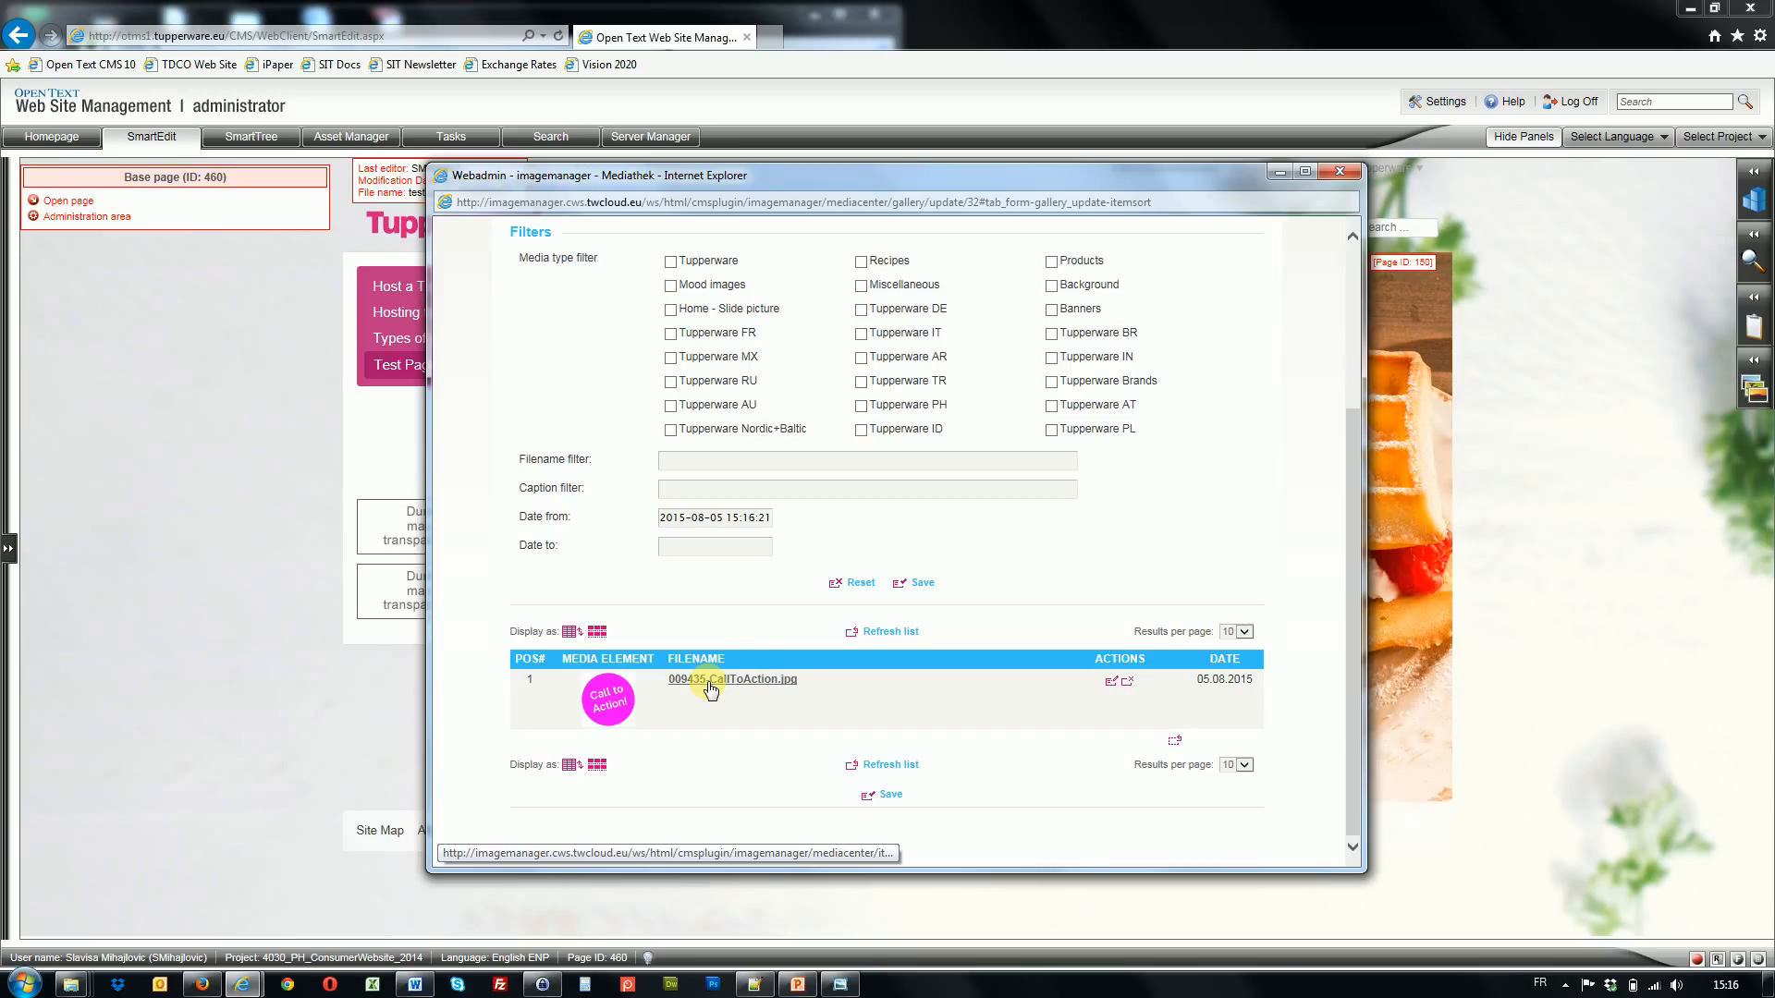
{"action": "left_click", "coordinate": [708, 683]}
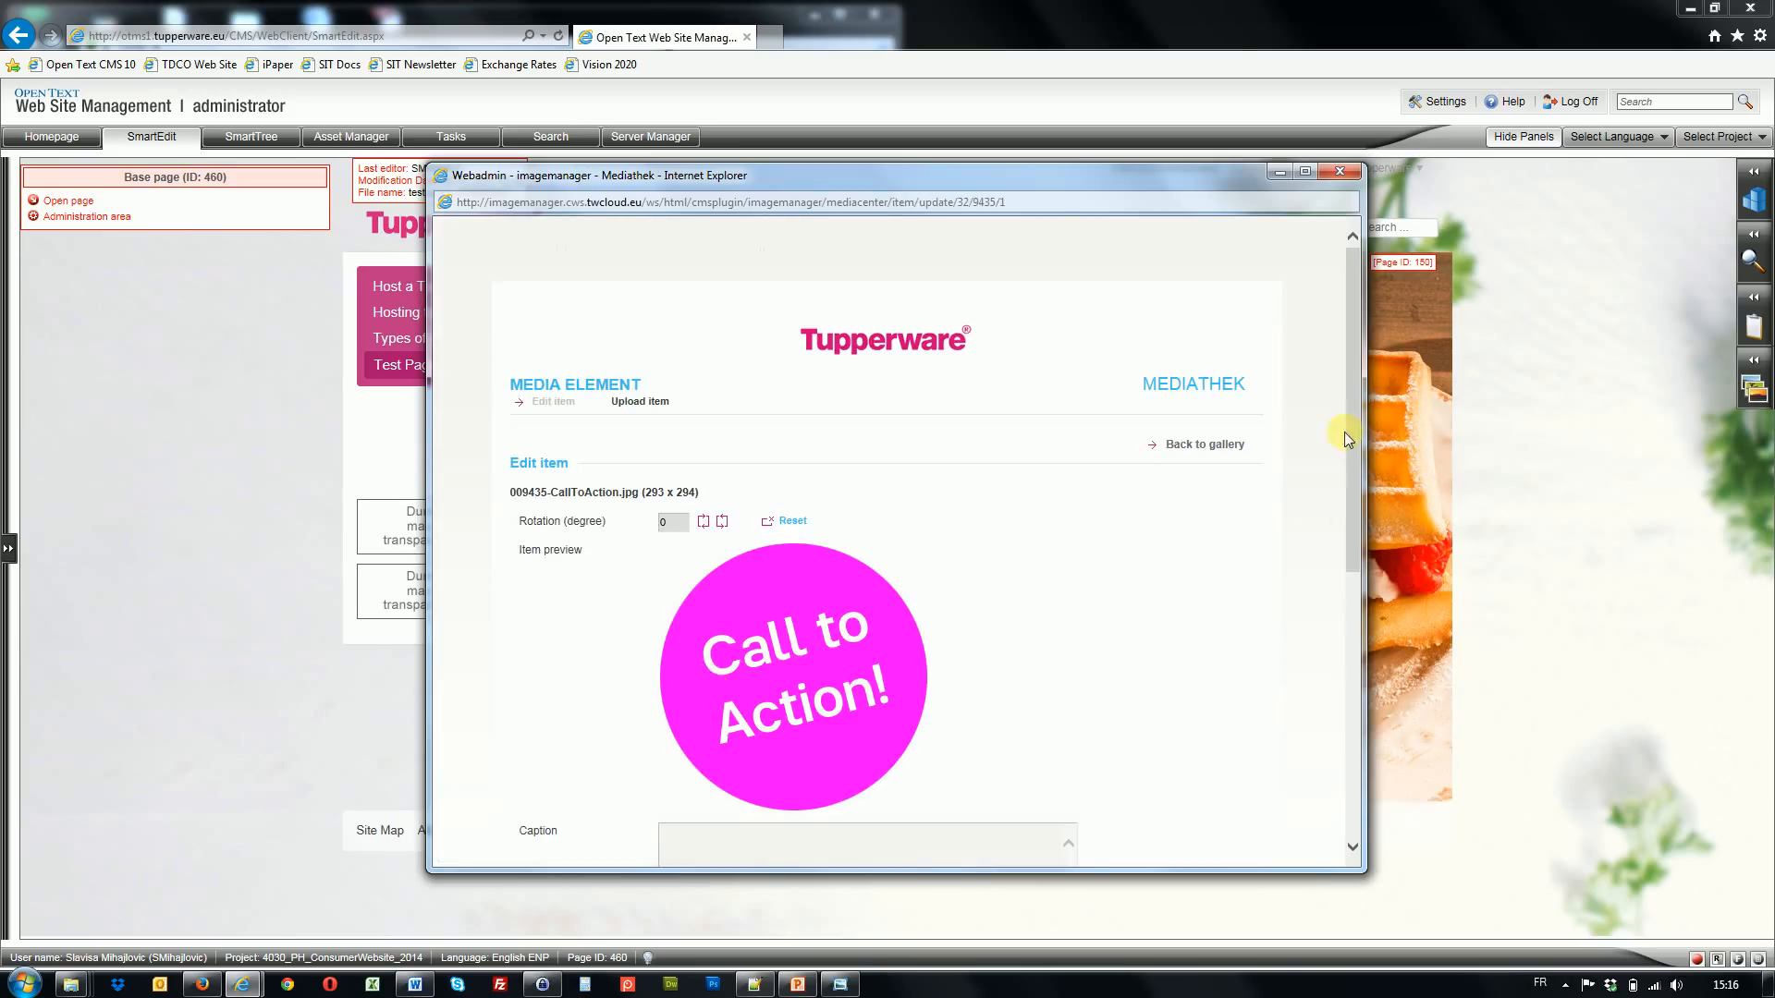
{"action": "left_click_drag", "start_coordinate": [1350, 451], "coordinate": [1356, 670]}
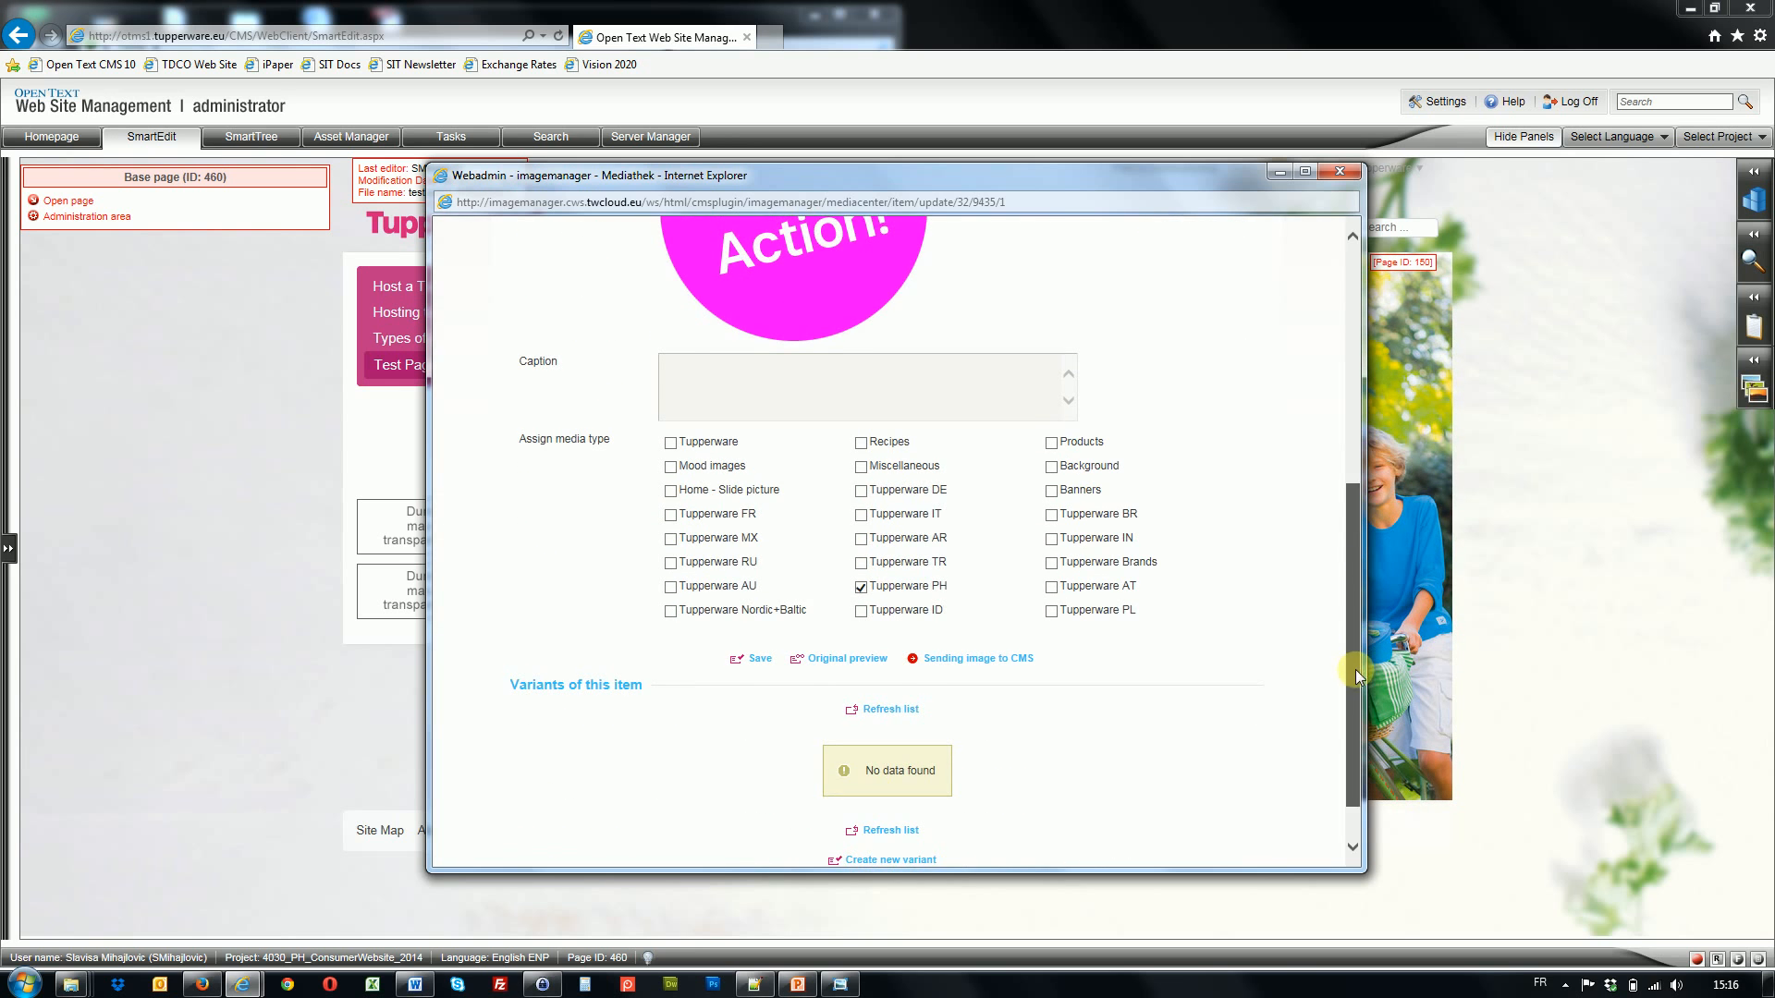
{"action": "left_click", "coordinate": [952, 662]}
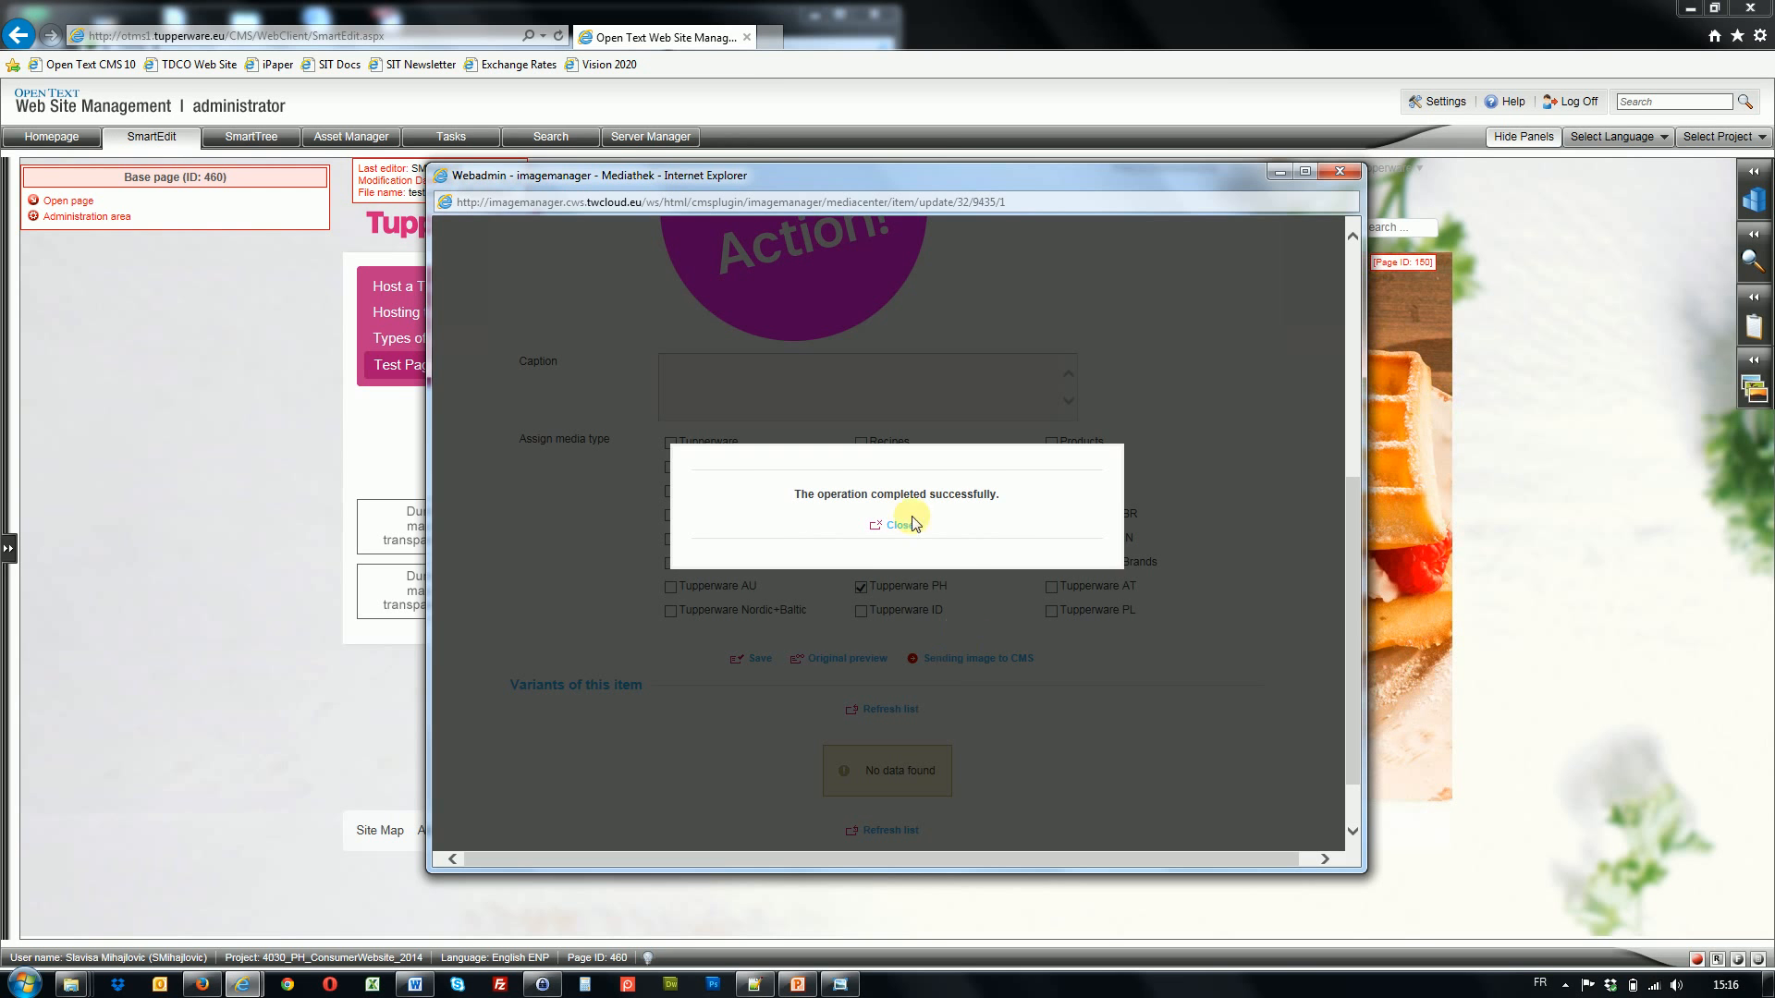
{"action": "left_click", "coordinate": [901, 525]}
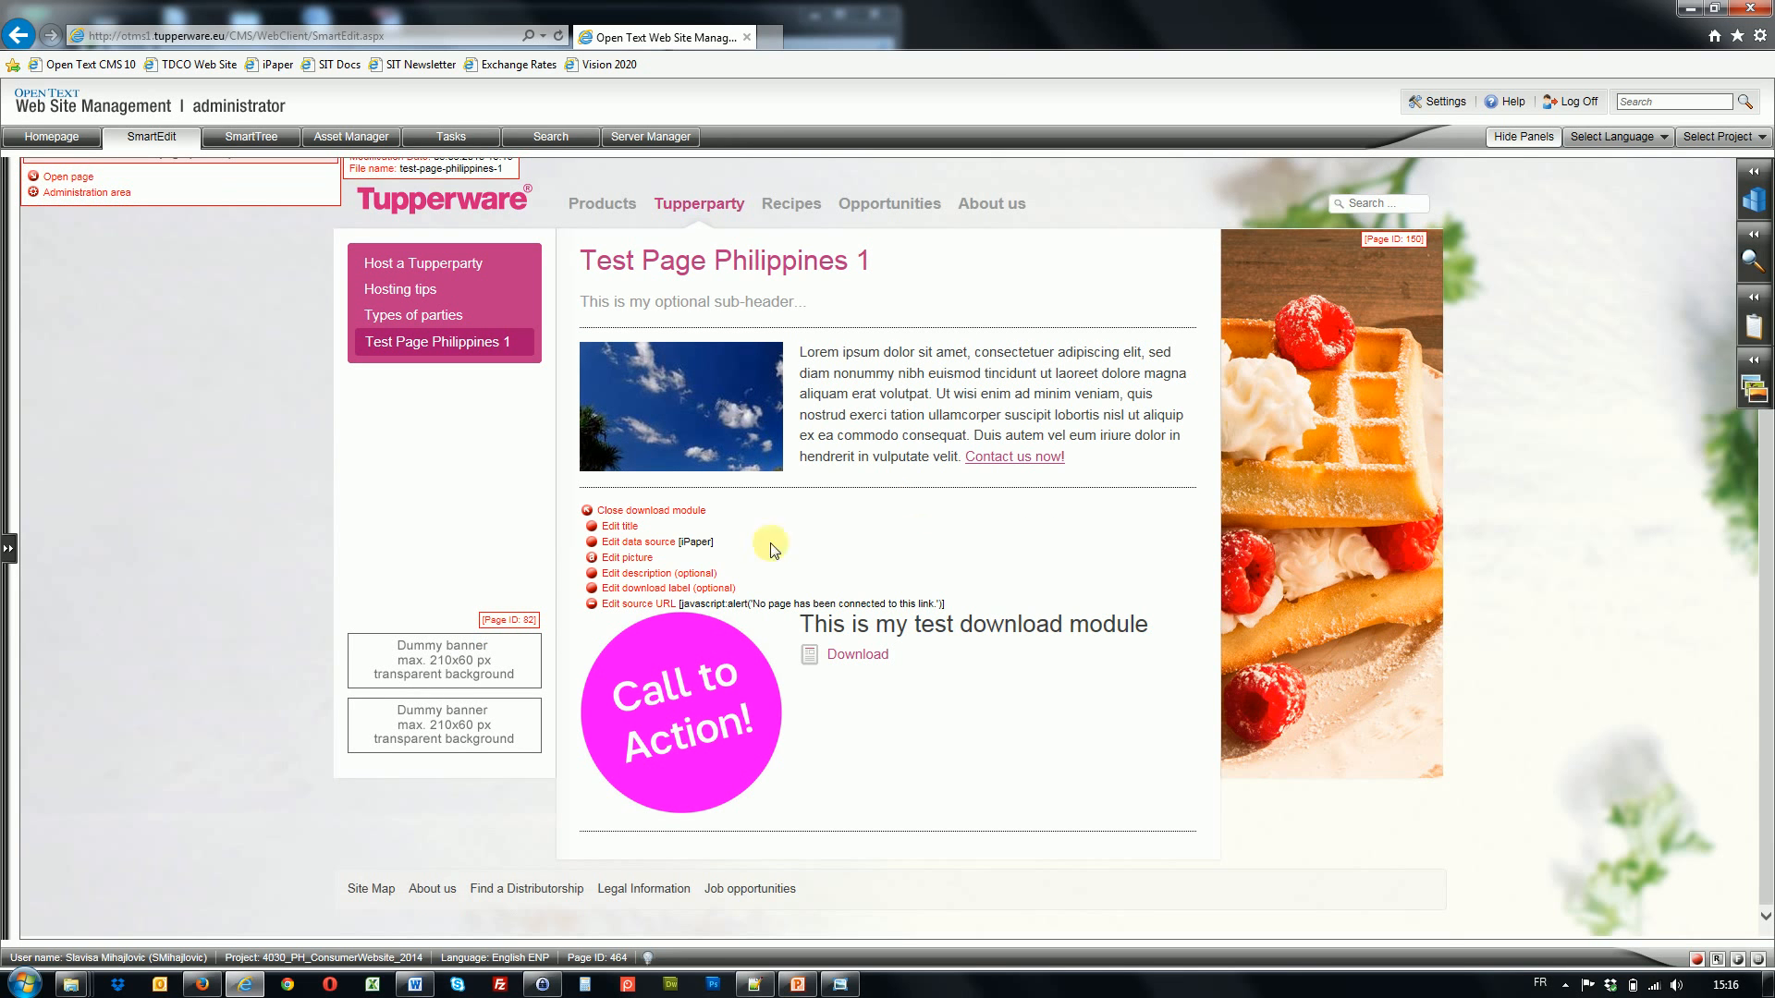
- Add the optional description "This is my optional description..." to the download module
{"action": "left_click", "coordinate": [591, 571]}
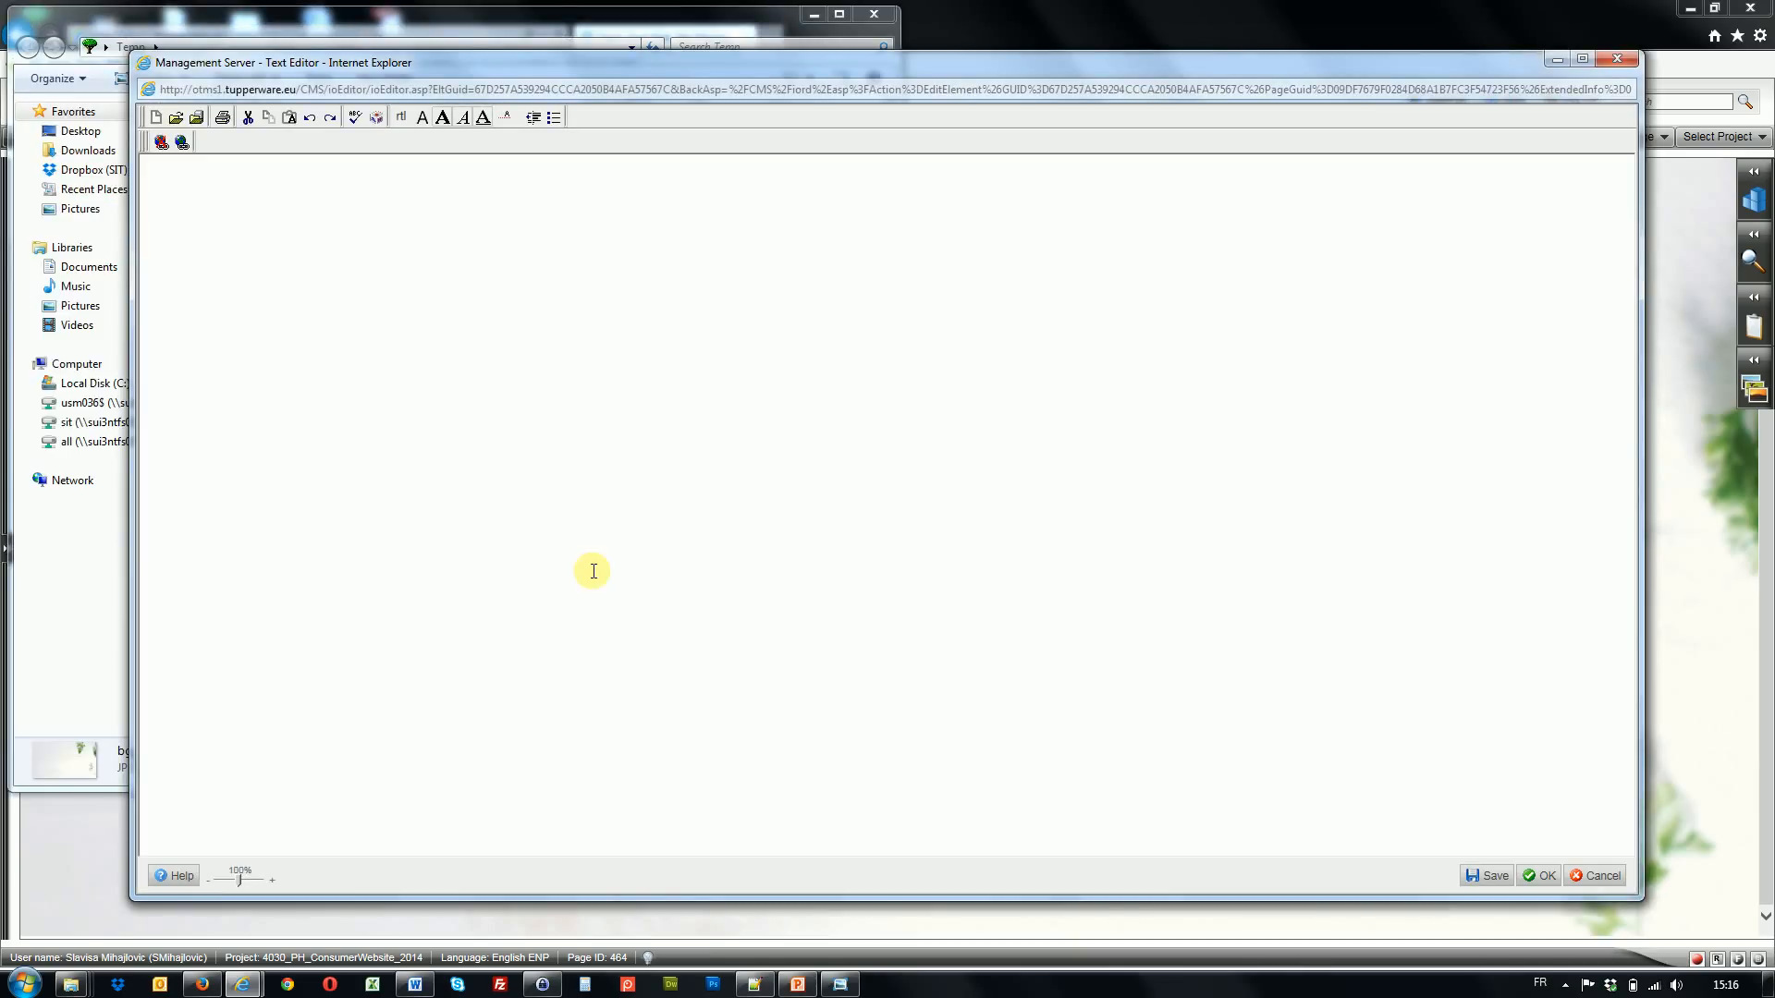
{"action": "type", "text": "This is my optional description..."}
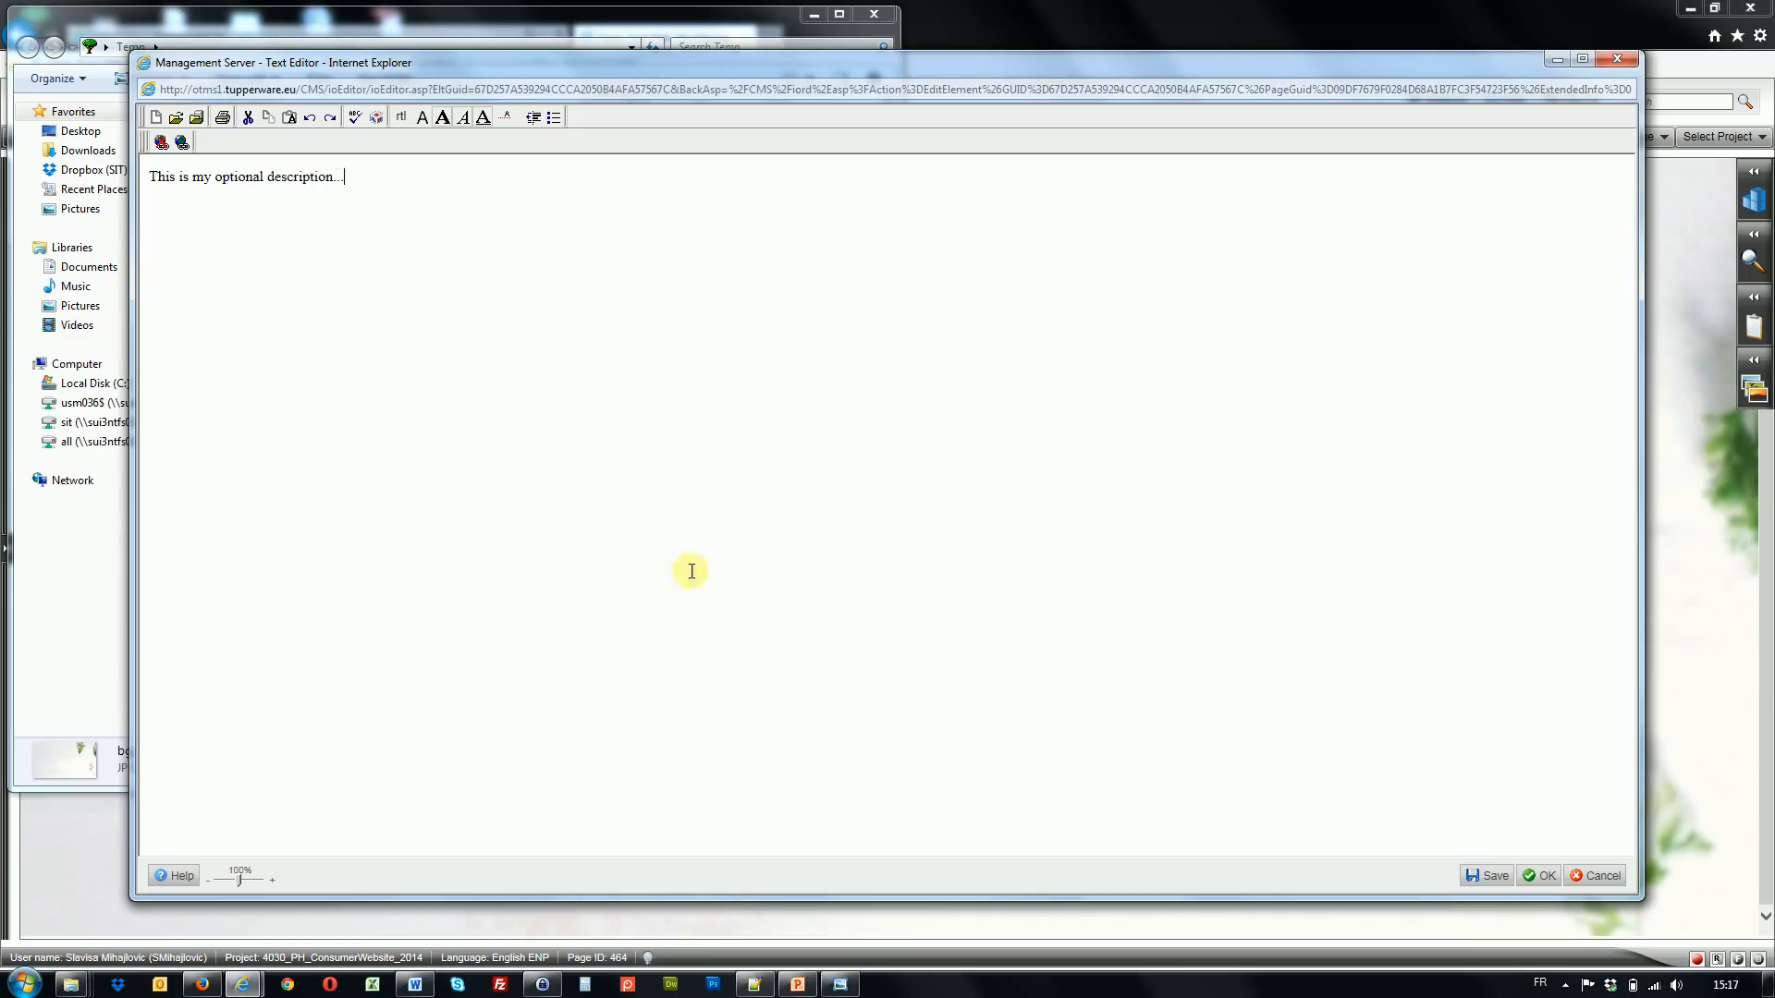
{"action": "left_click", "coordinate": [1543, 877]}
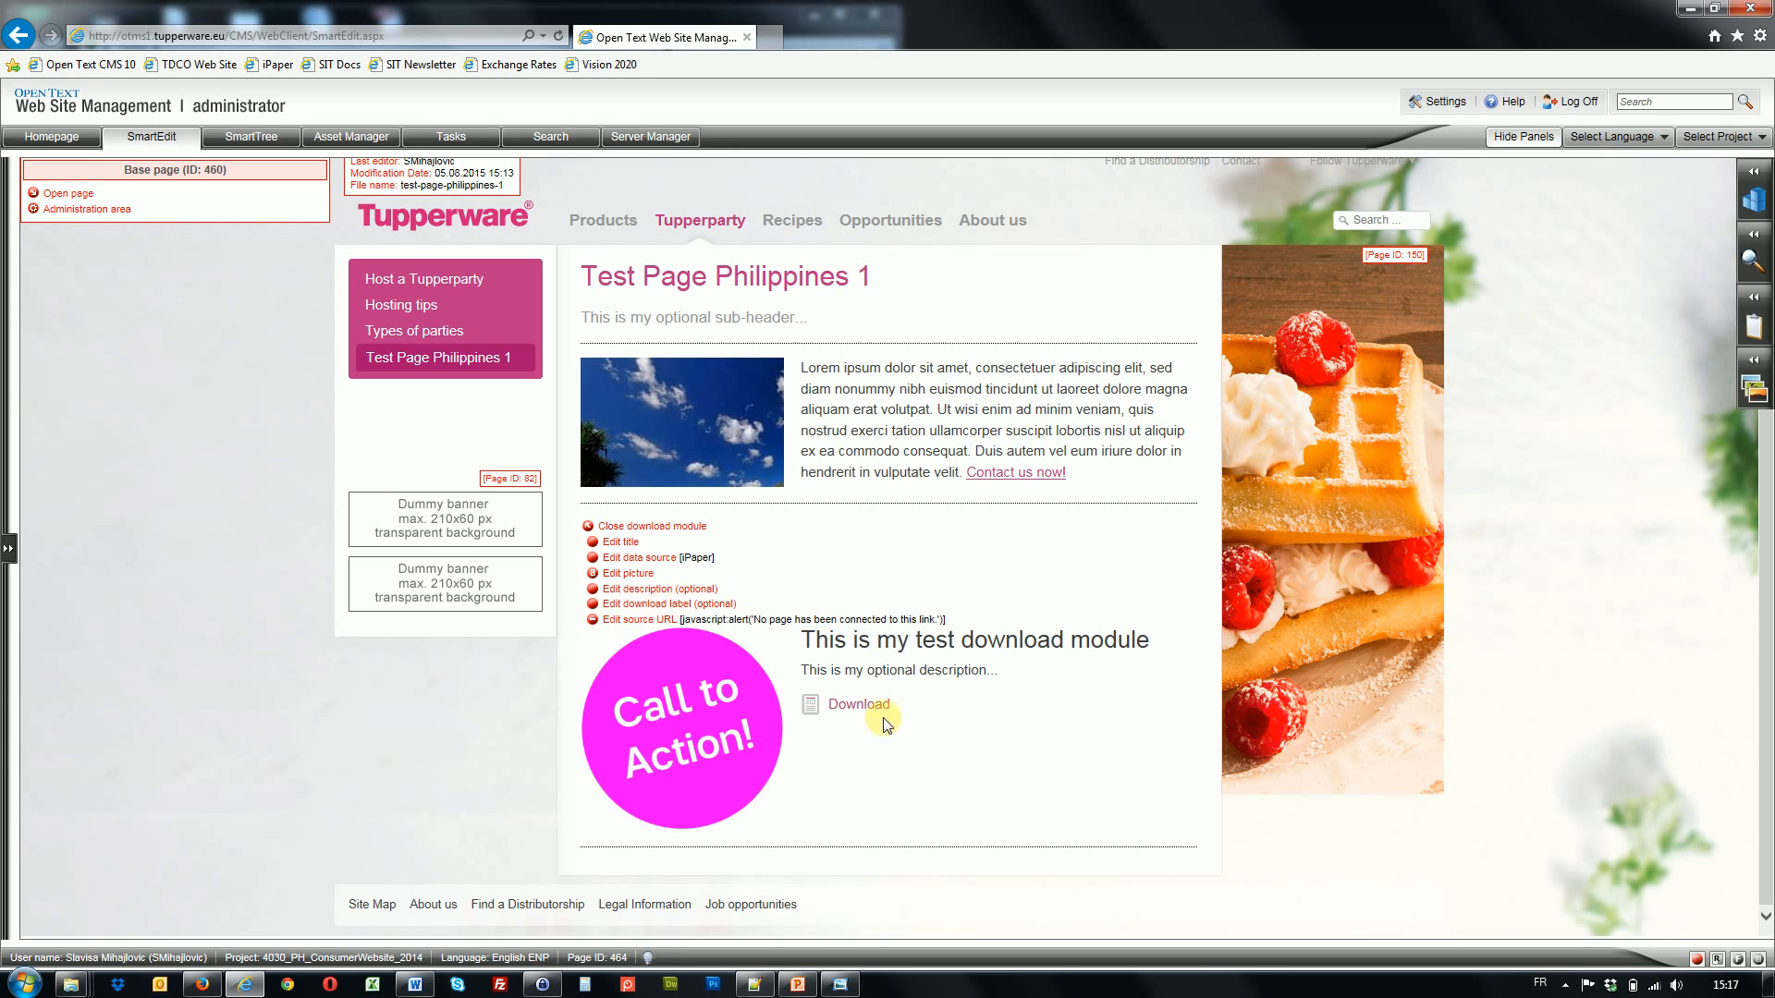
- Set the download module's download label to "Discover new promotions"
{"action": "left_click", "coordinate": [593, 604]}
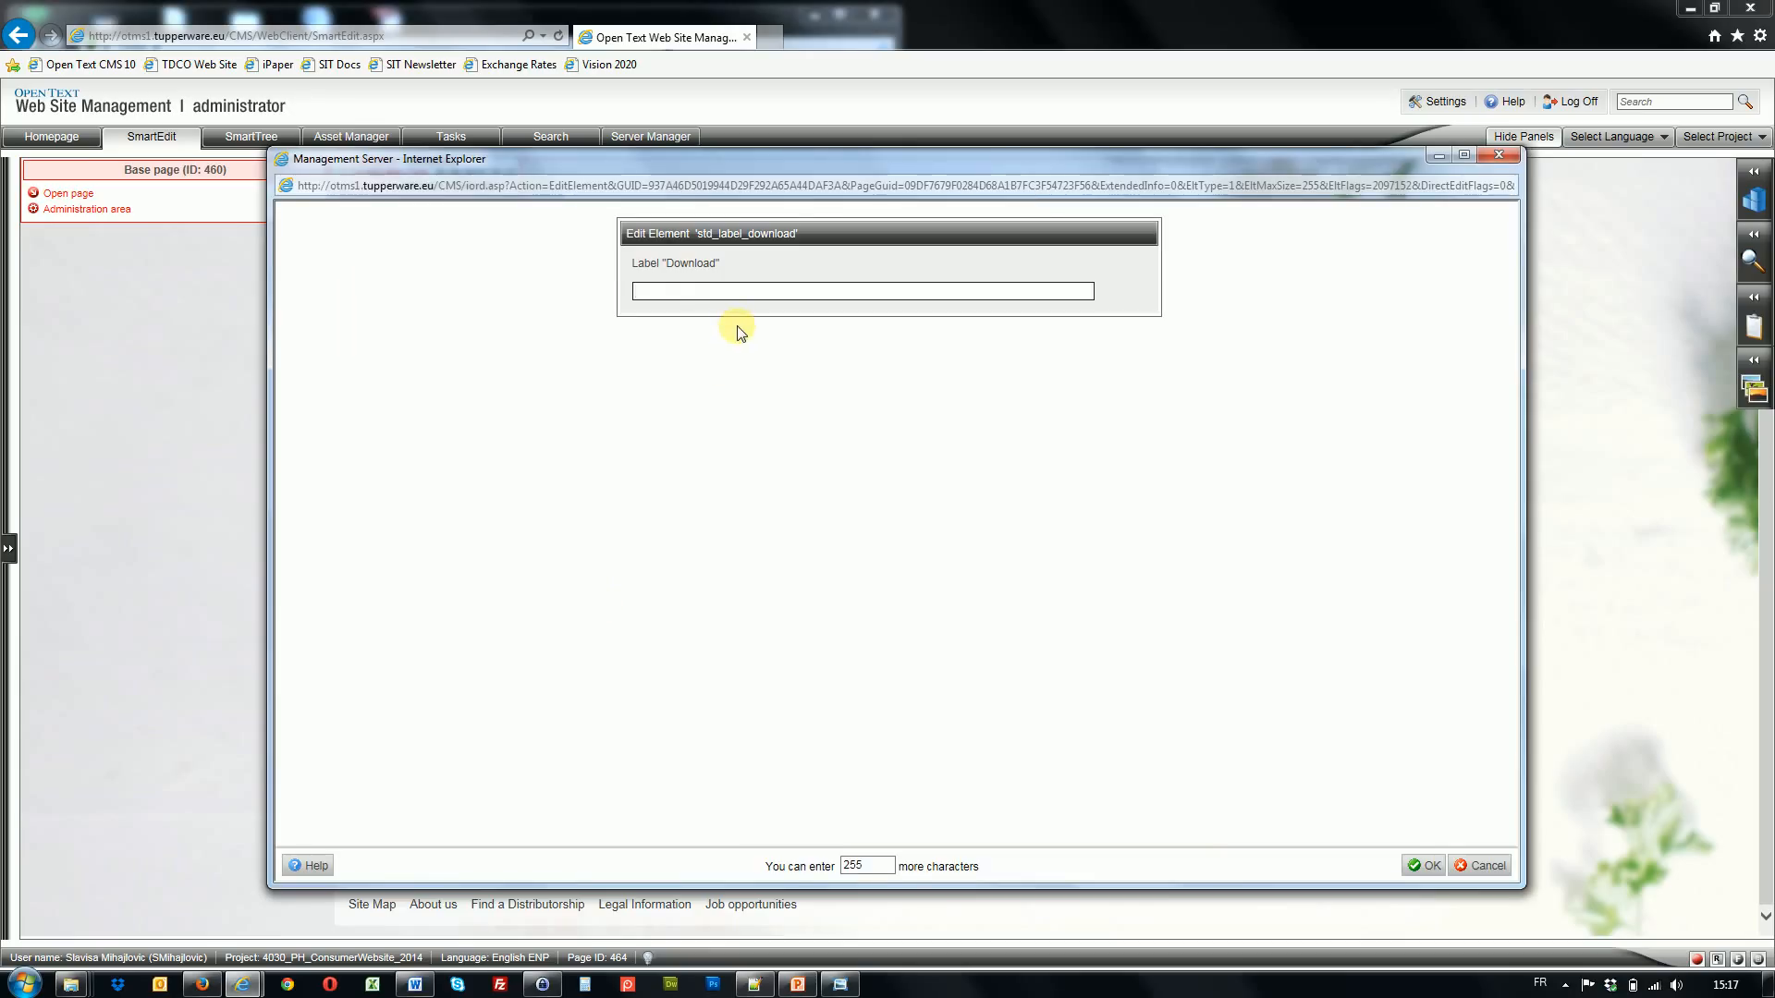
{"action": "type", "text": "Discover new pro"}
{"action": "type", "text": "motions"}
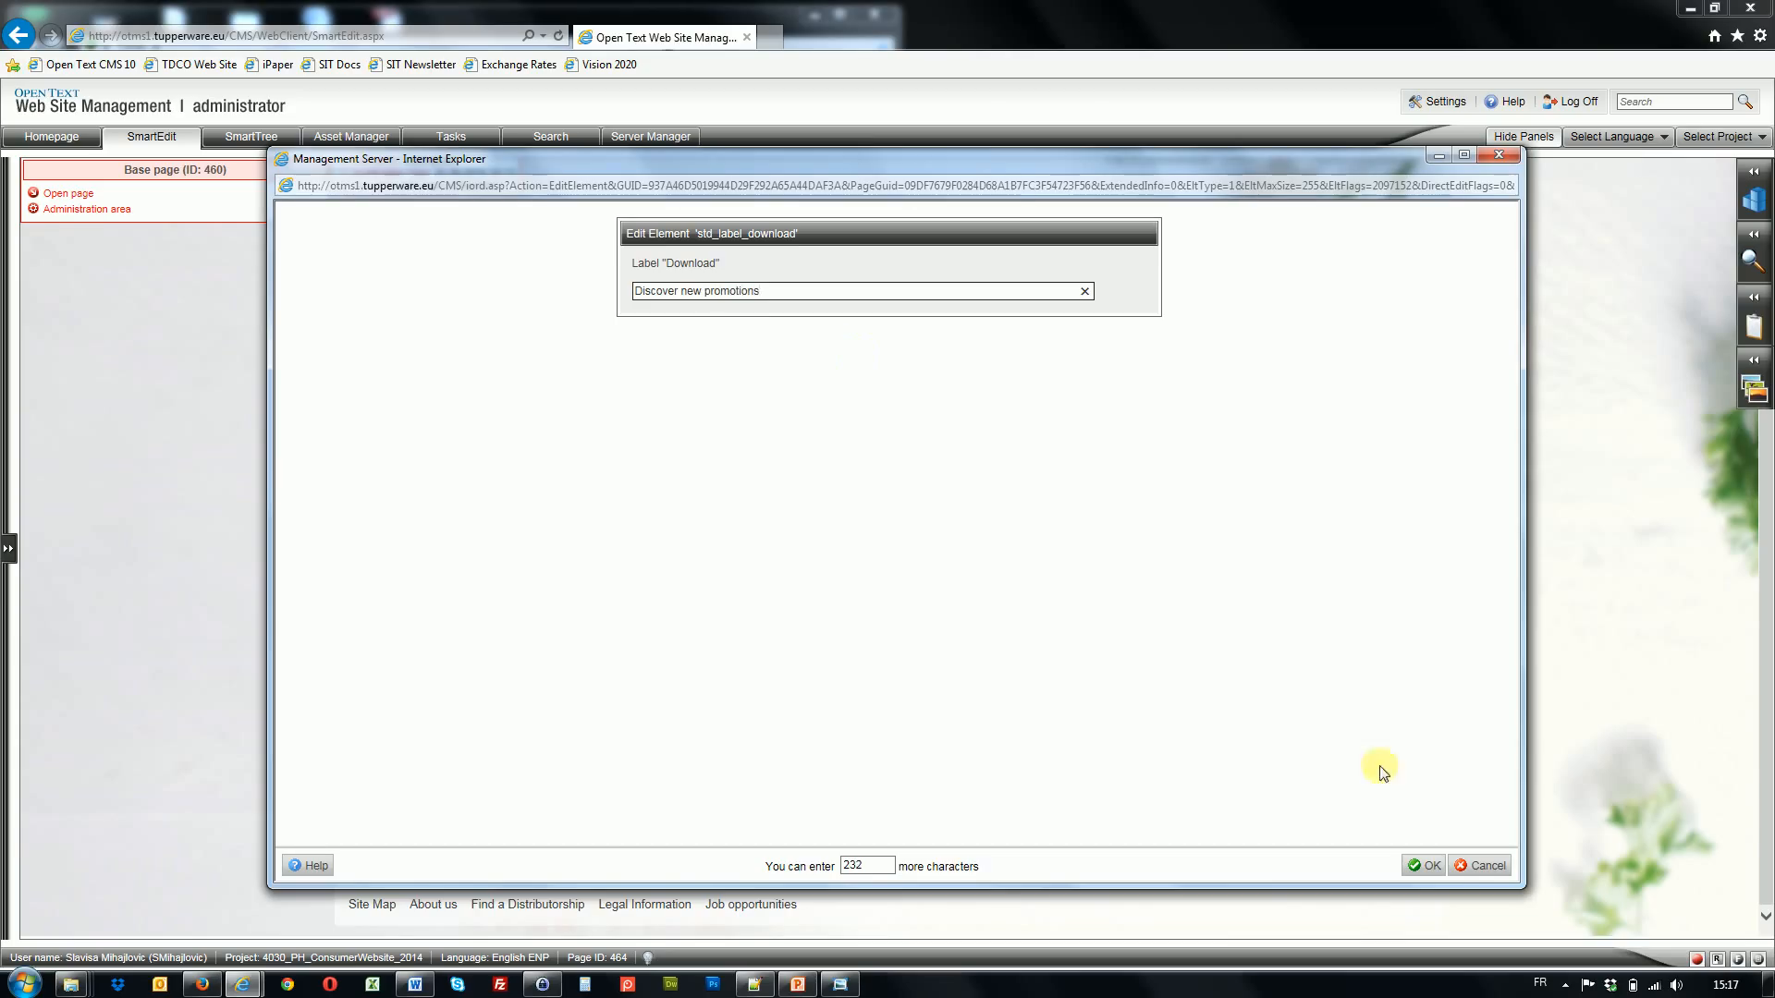
{"action": "left_click", "coordinate": [1431, 867]}
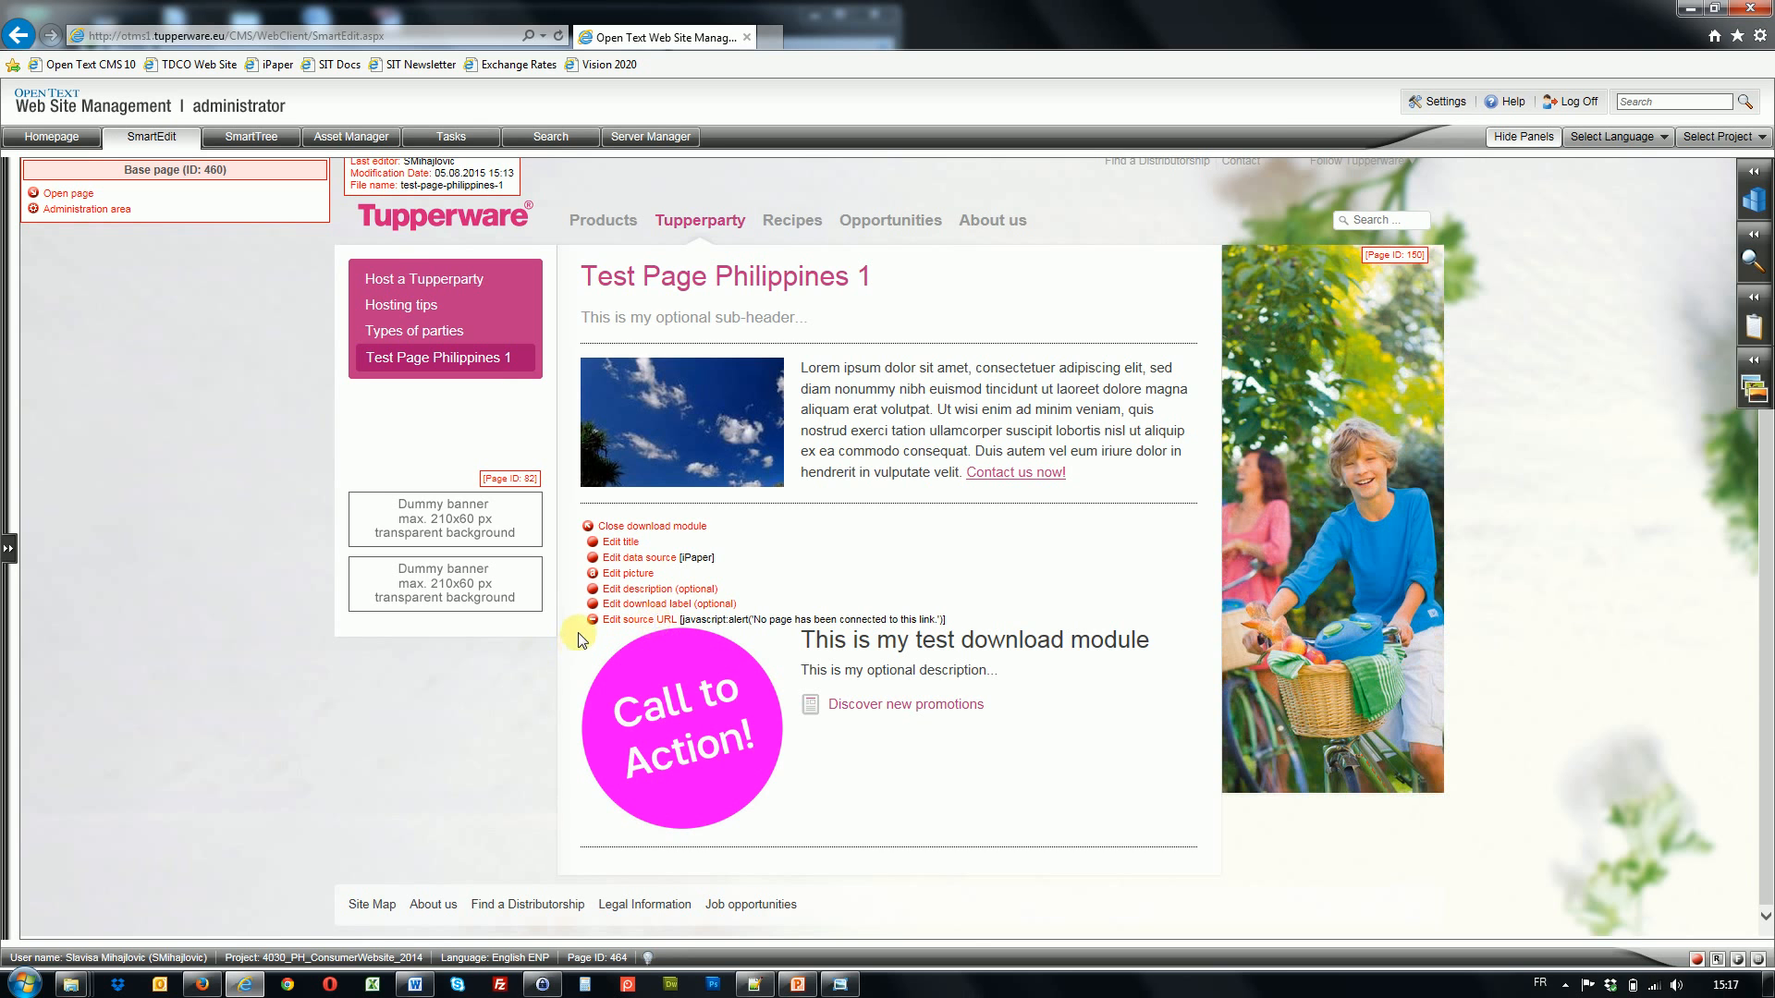
{"action": "left_click", "coordinate": [201, 983]}
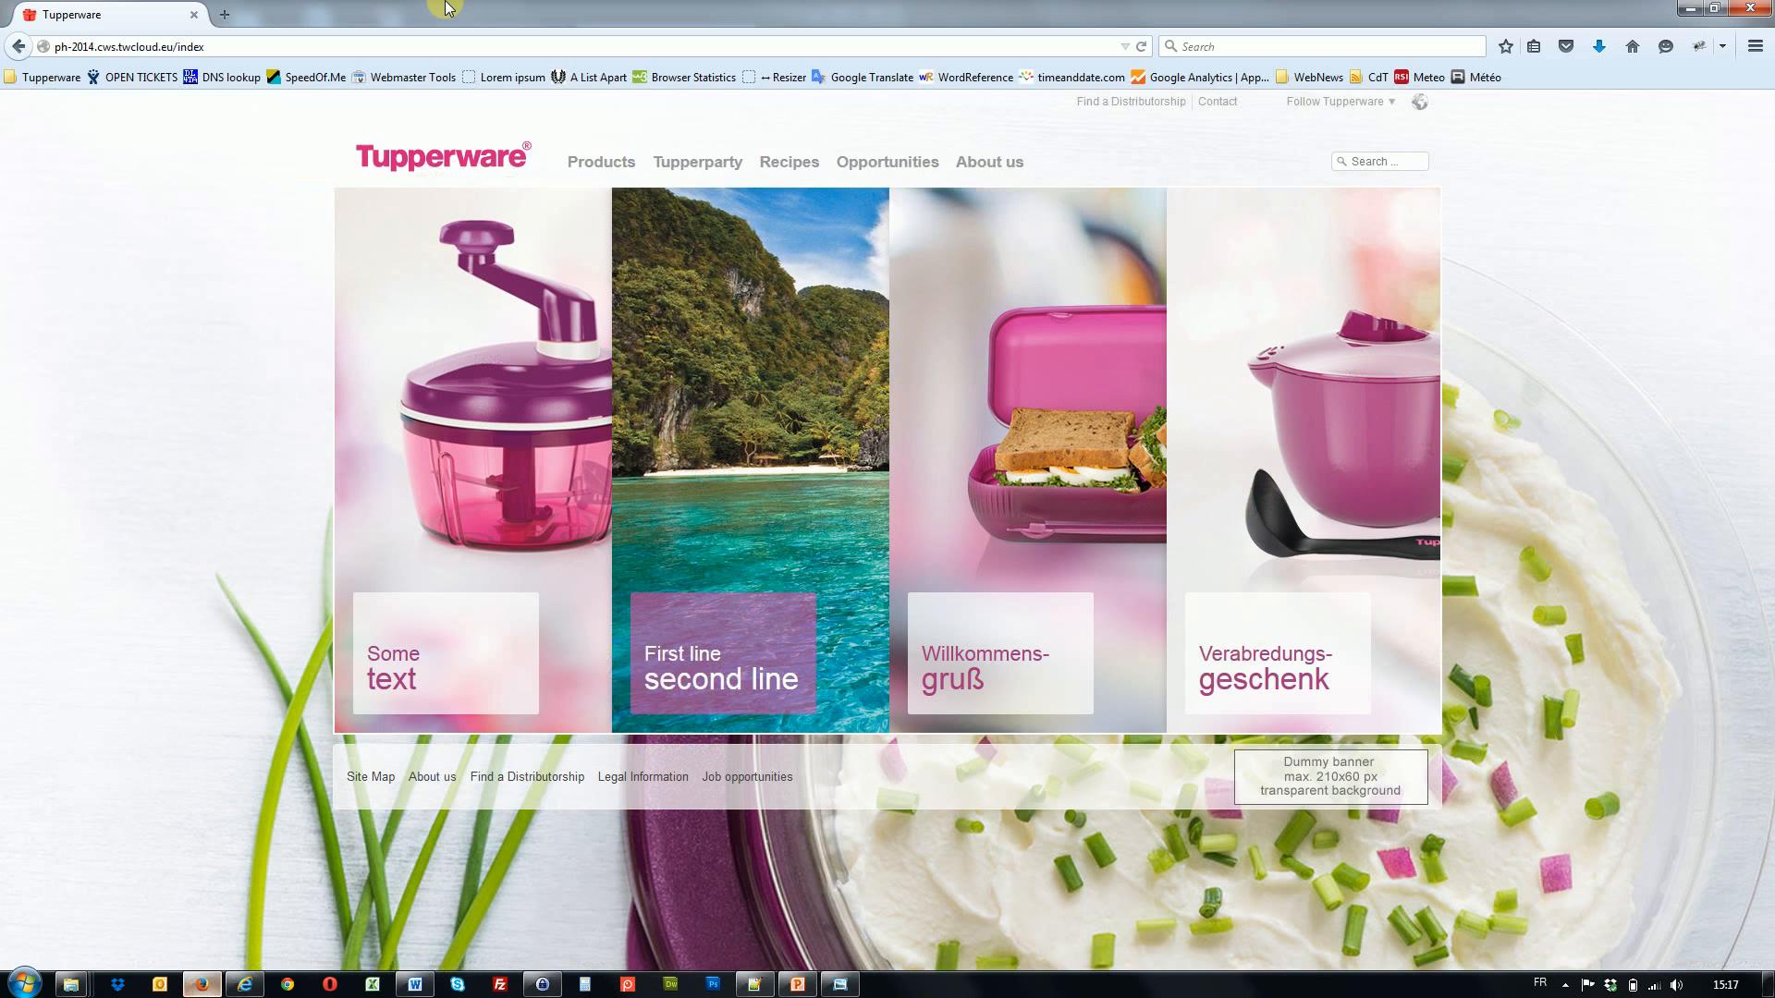
{"action": "left_click", "coordinate": [227, 26]}
{"action": "type", "text": ".it"}
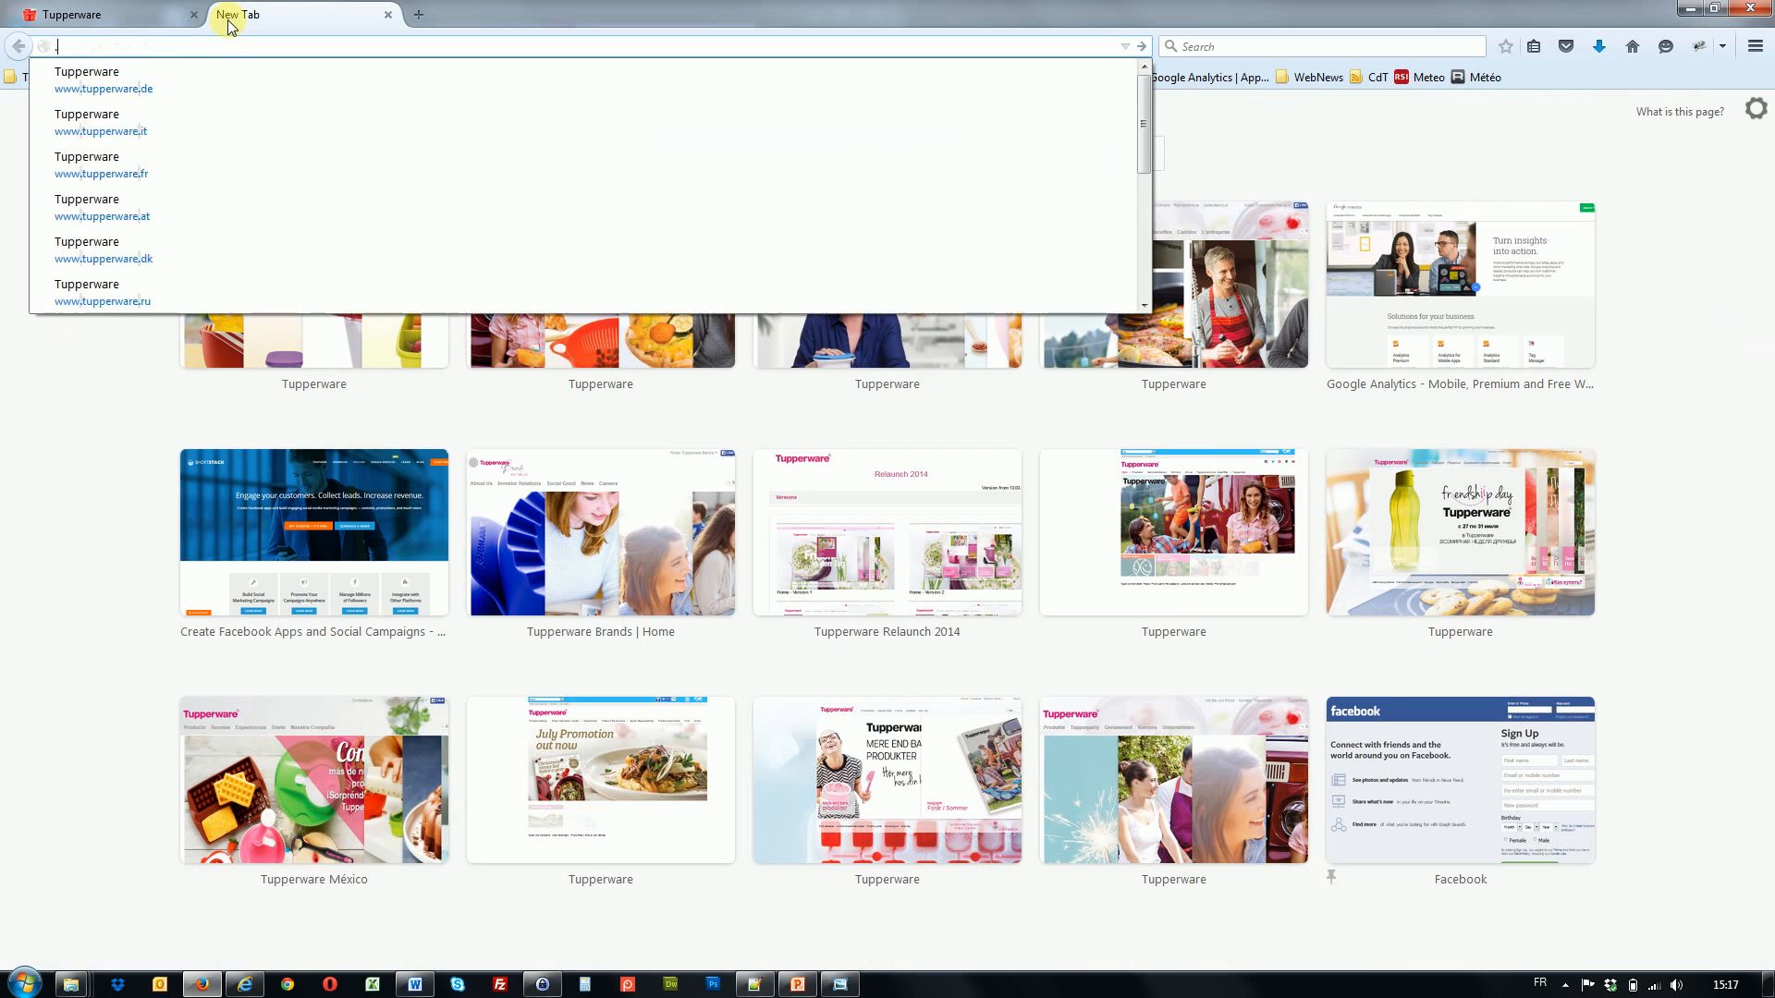
{"action": "left_click", "coordinate": [183, 93]}
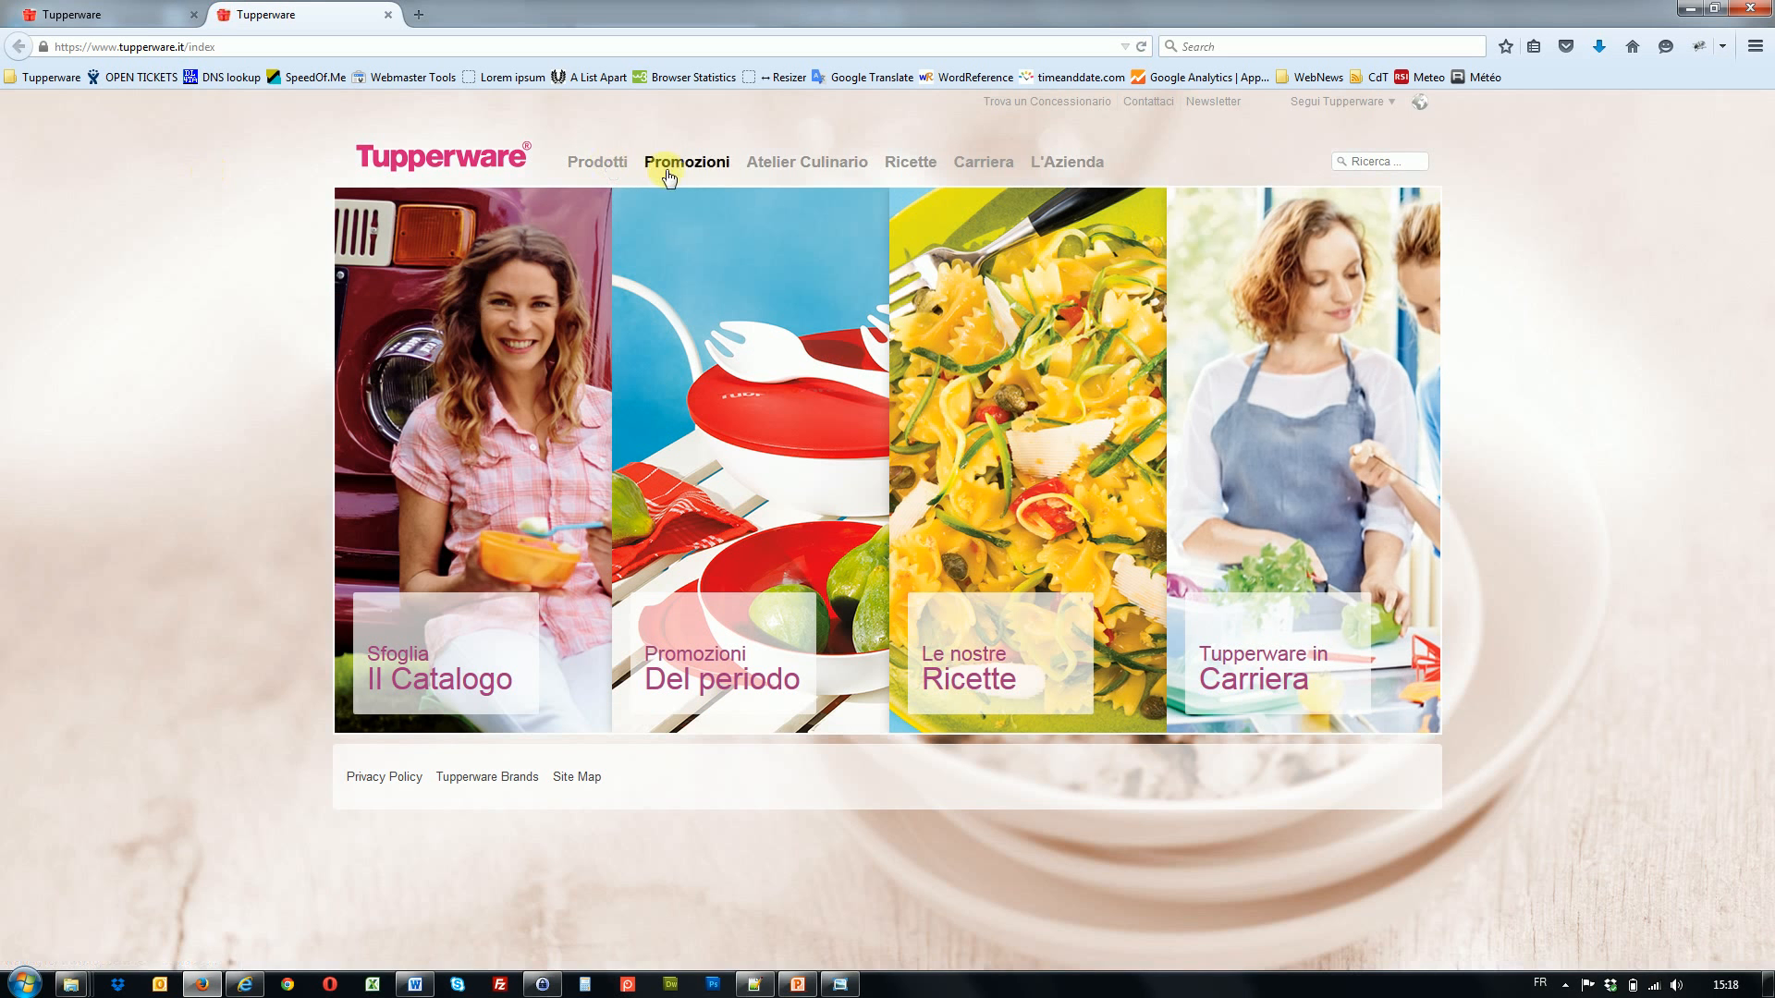
- Open the Catalogo page of the Prodotti section and copy the address of the "Sfoglia il Catalogo" link
{"action": "mouse_move", "coordinate": [589, 165]}
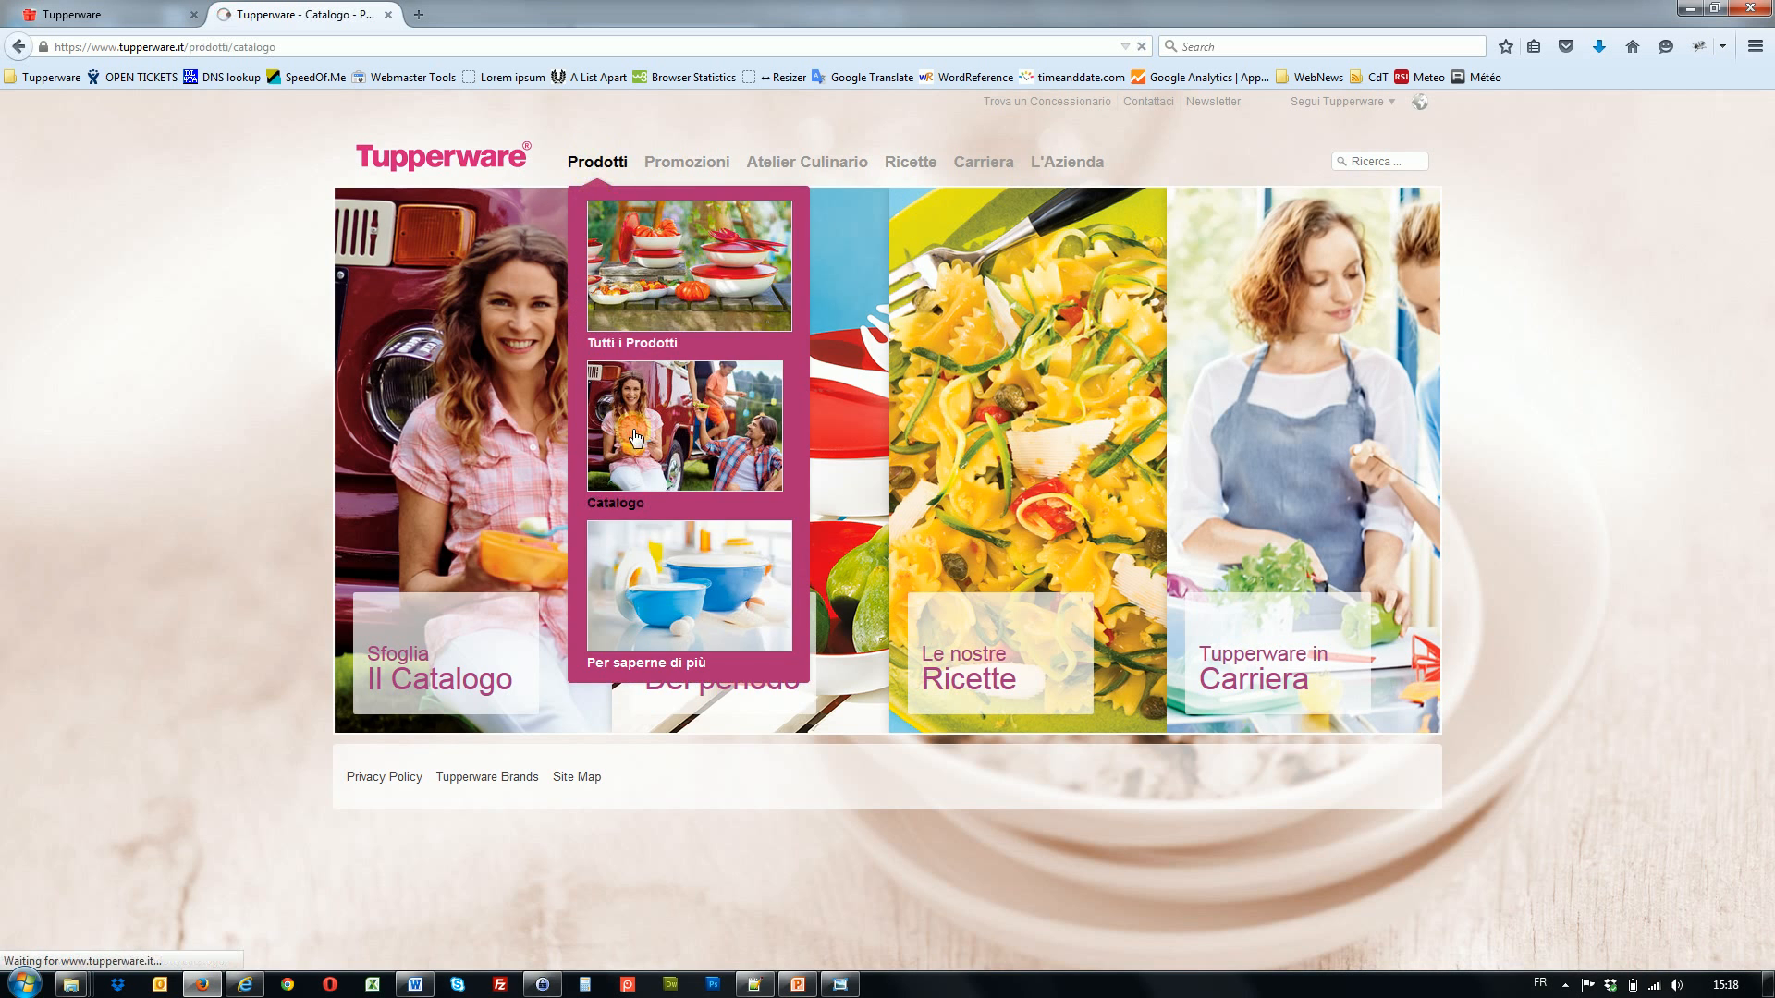
{"action": "left_click", "coordinate": [636, 438]}
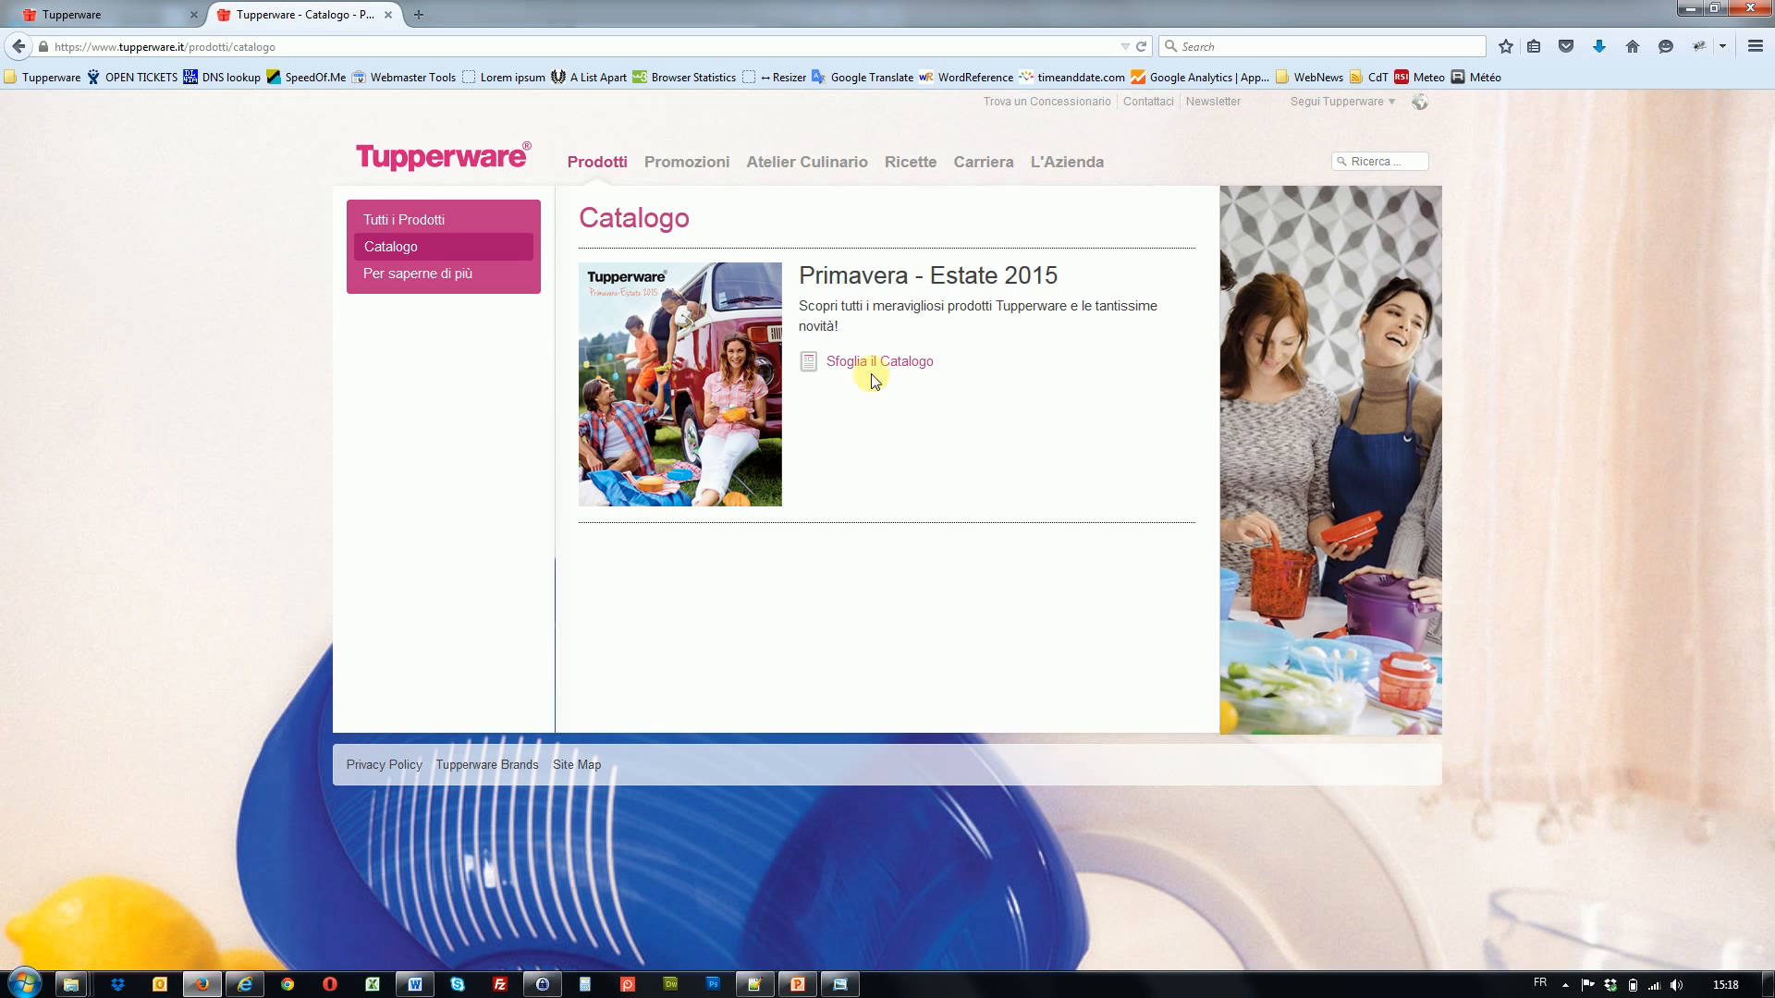
{"action": "right_click", "coordinate": [857, 362]}
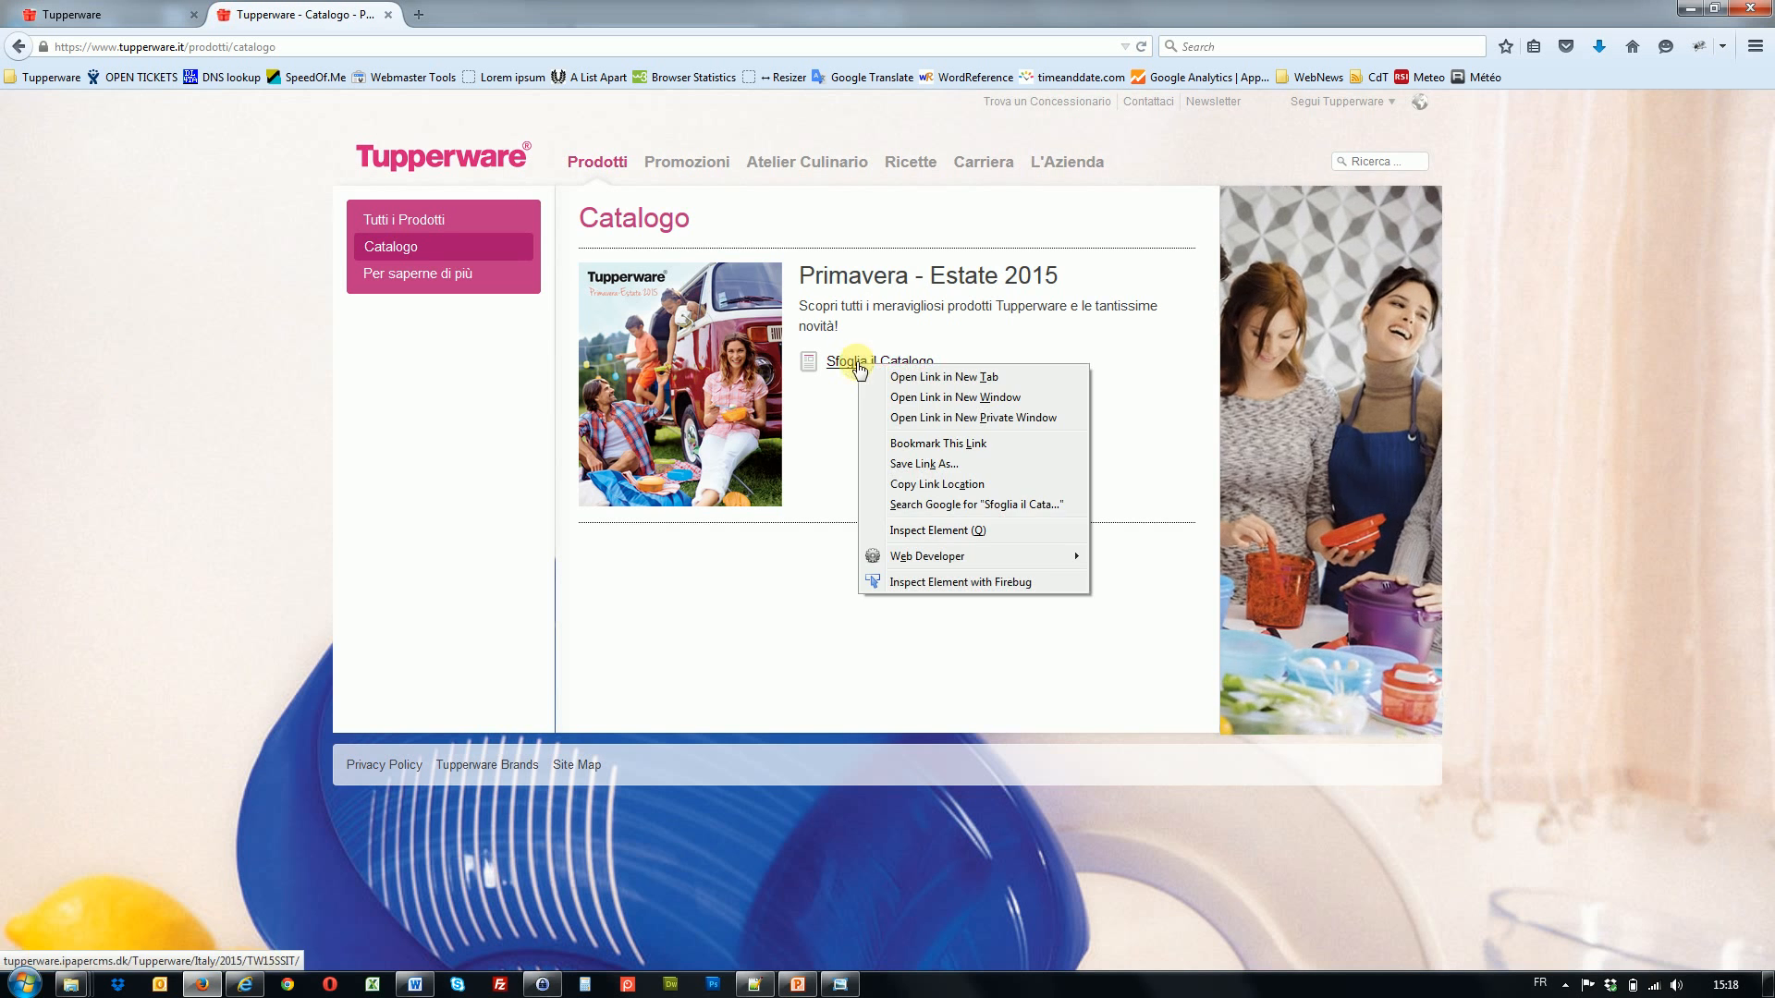
{"action": "left_click", "coordinate": [931, 488]}
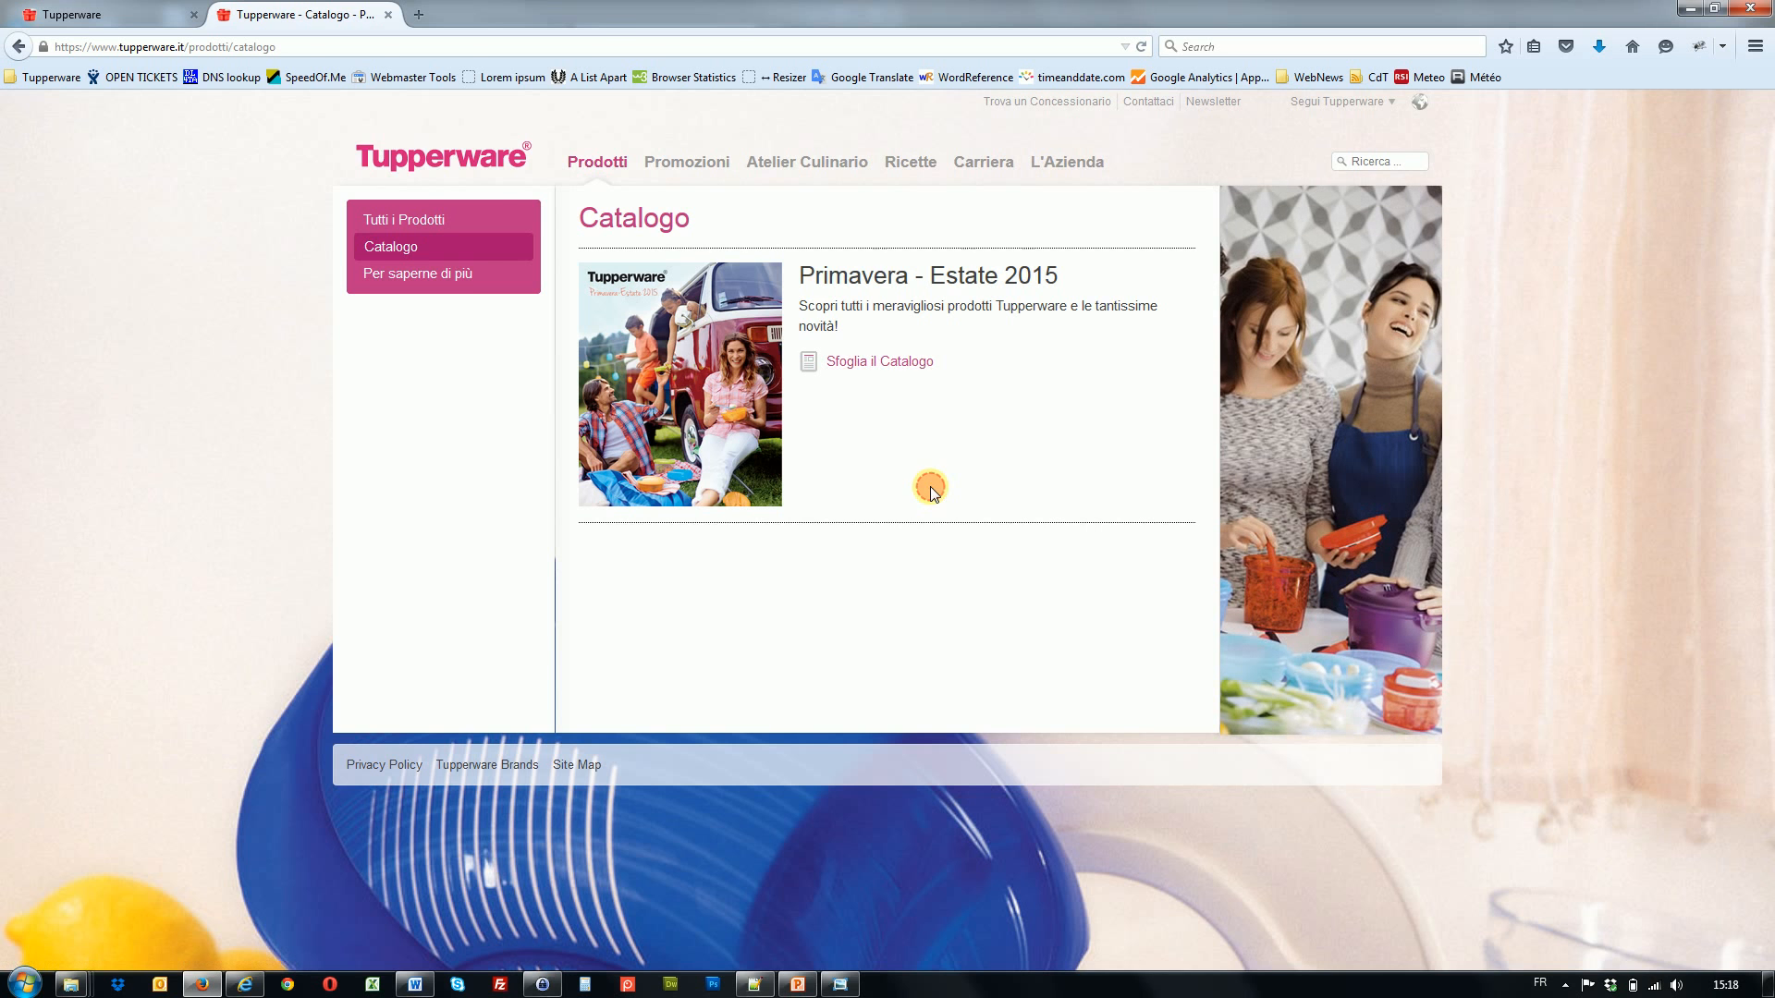
{"action": "left_click", "coordinate": [245, 984]}
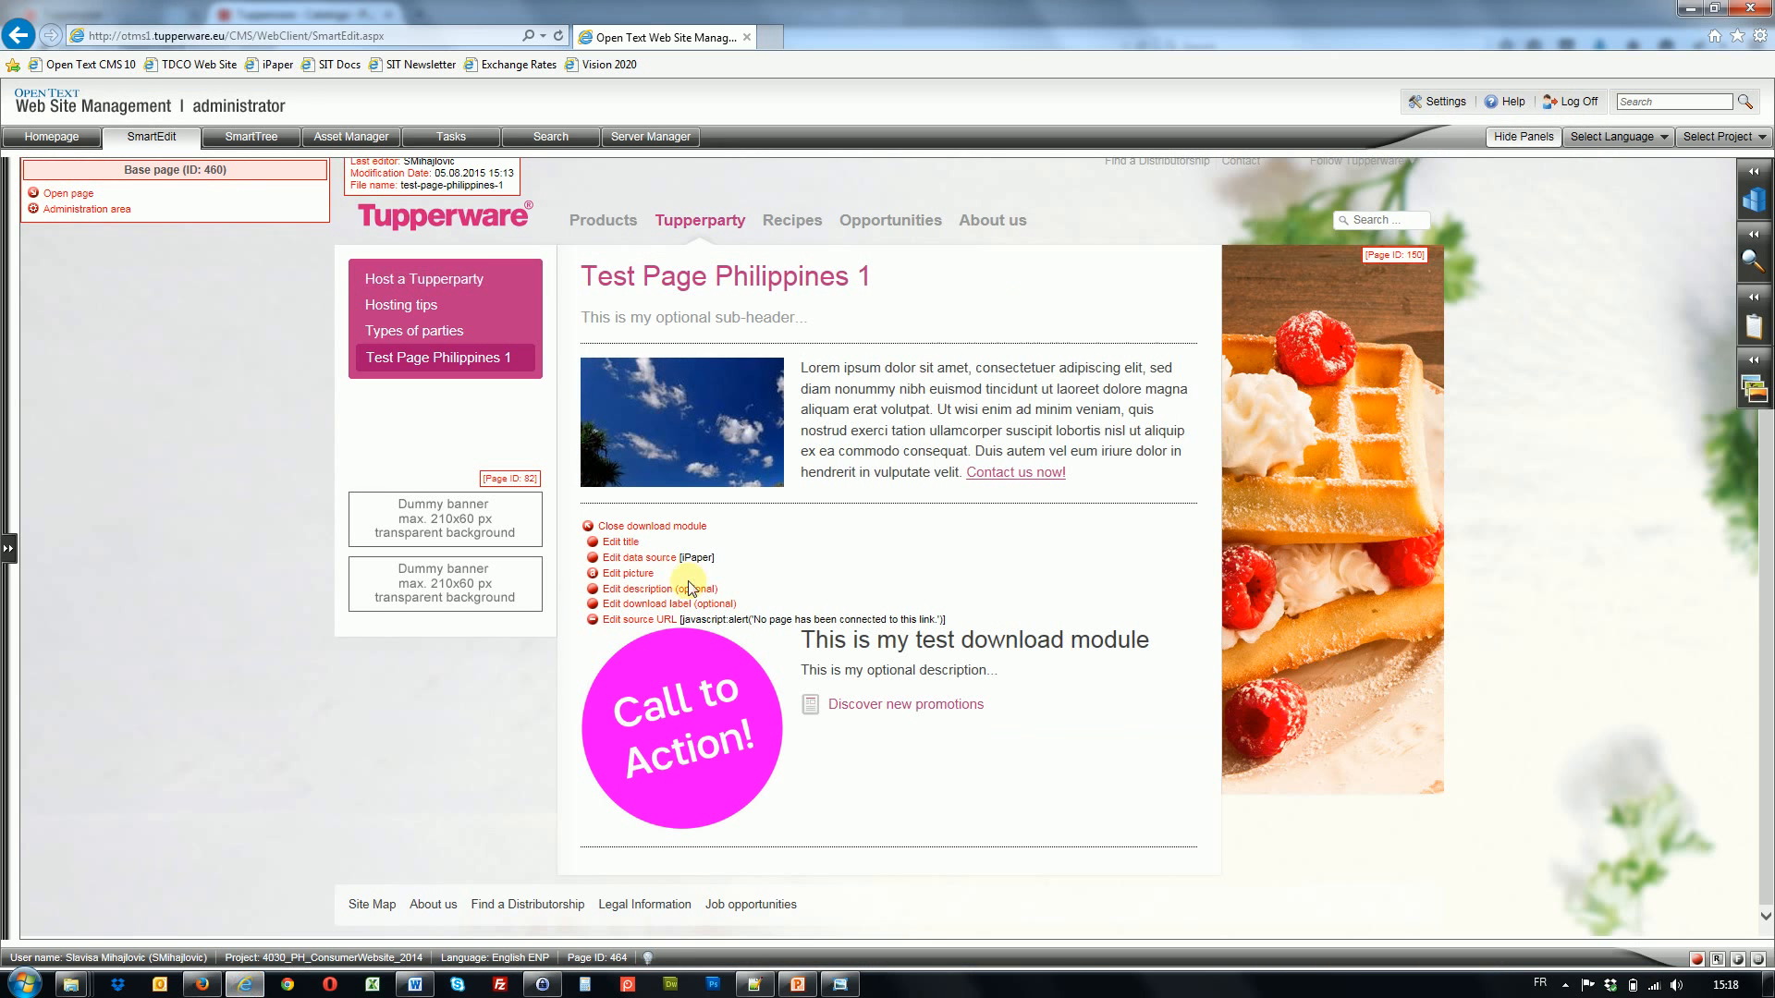
{"action": "left_click", "coordinate": [593, 620]}
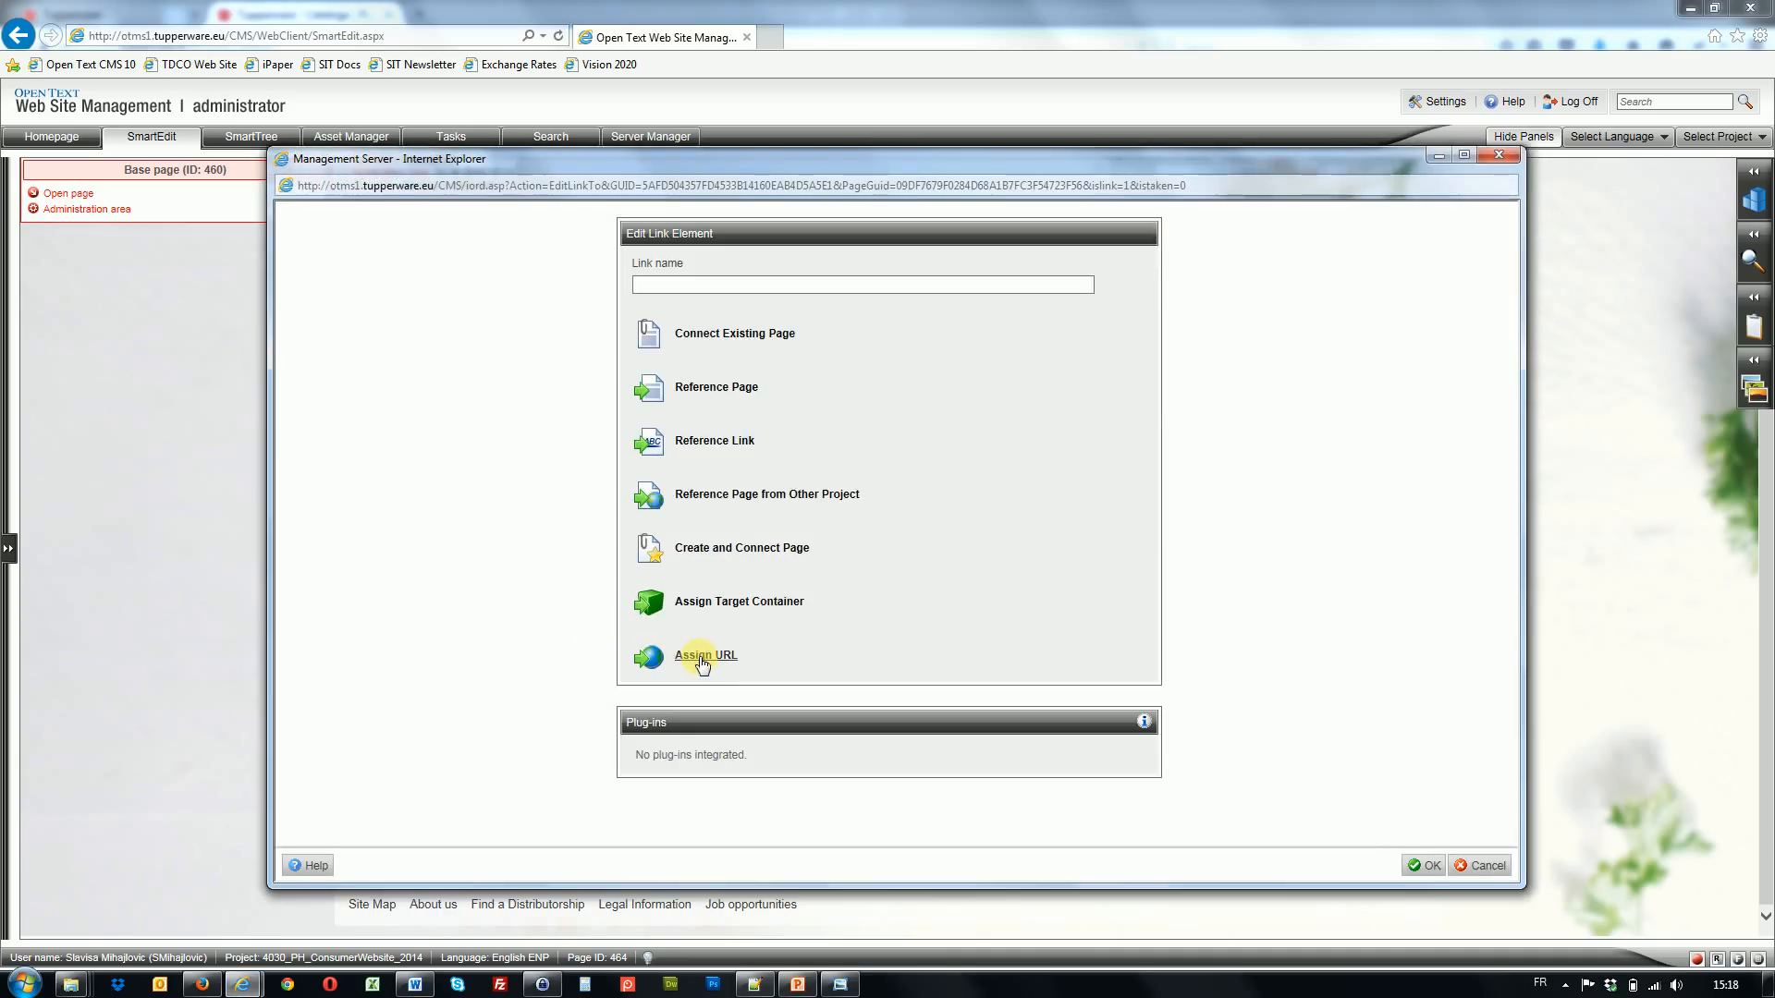
{"action": "left_click", "coordinate": [704, 655]}
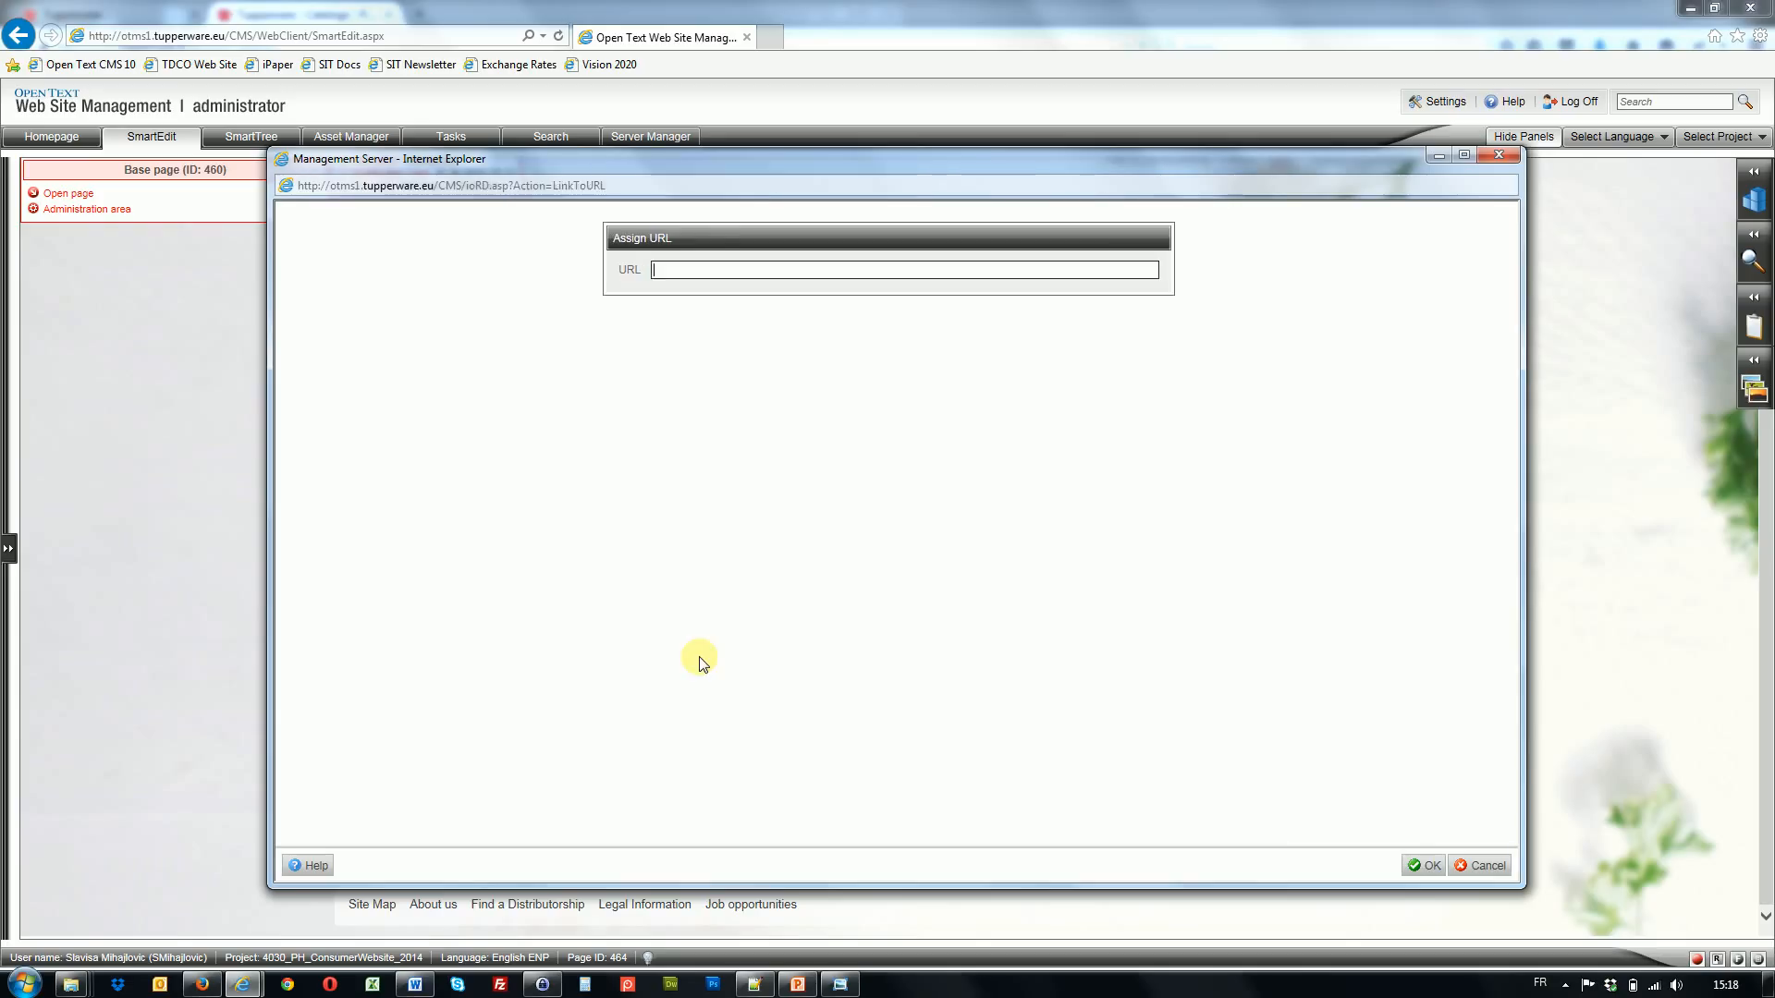
{"action": "key", "text": "ctrl+v"}
{"action": "left_click", "coordinate": [1424, 867]}
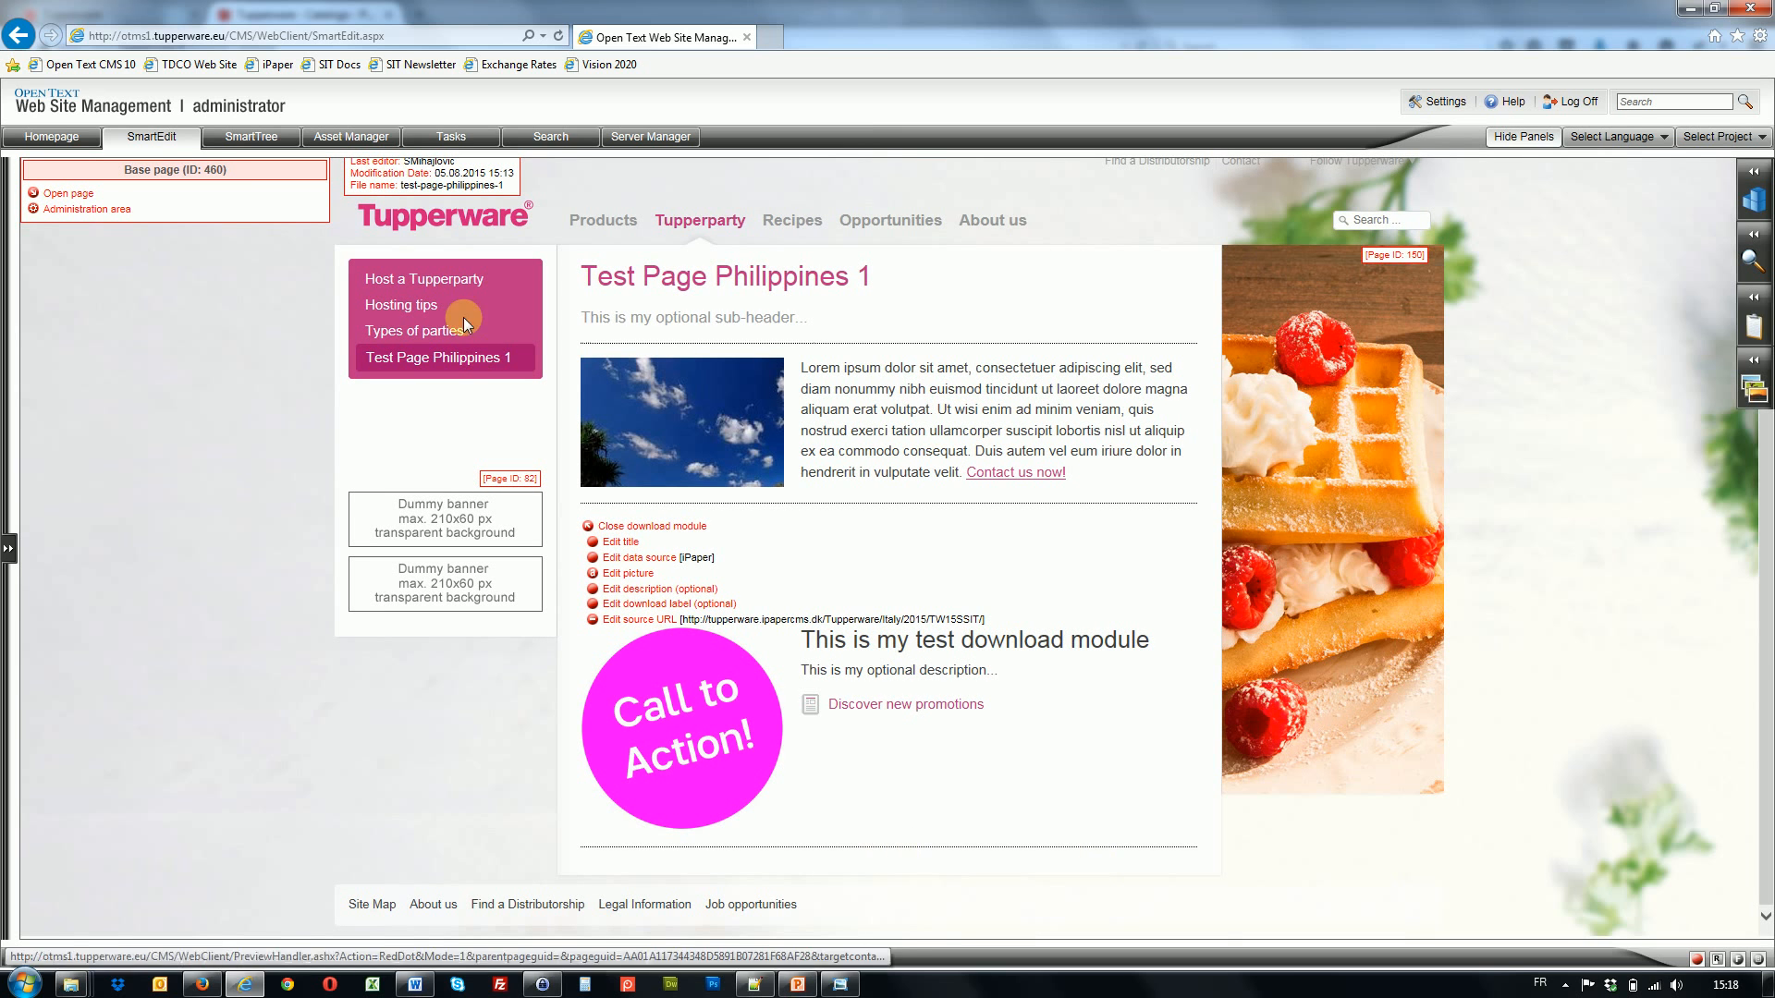
- Submit the English ENP draft pages Test Page Philippines 1, This is my test download module and Tupperparty to the workflow
{"action": "left_click", "coordinate": [451, 138]}
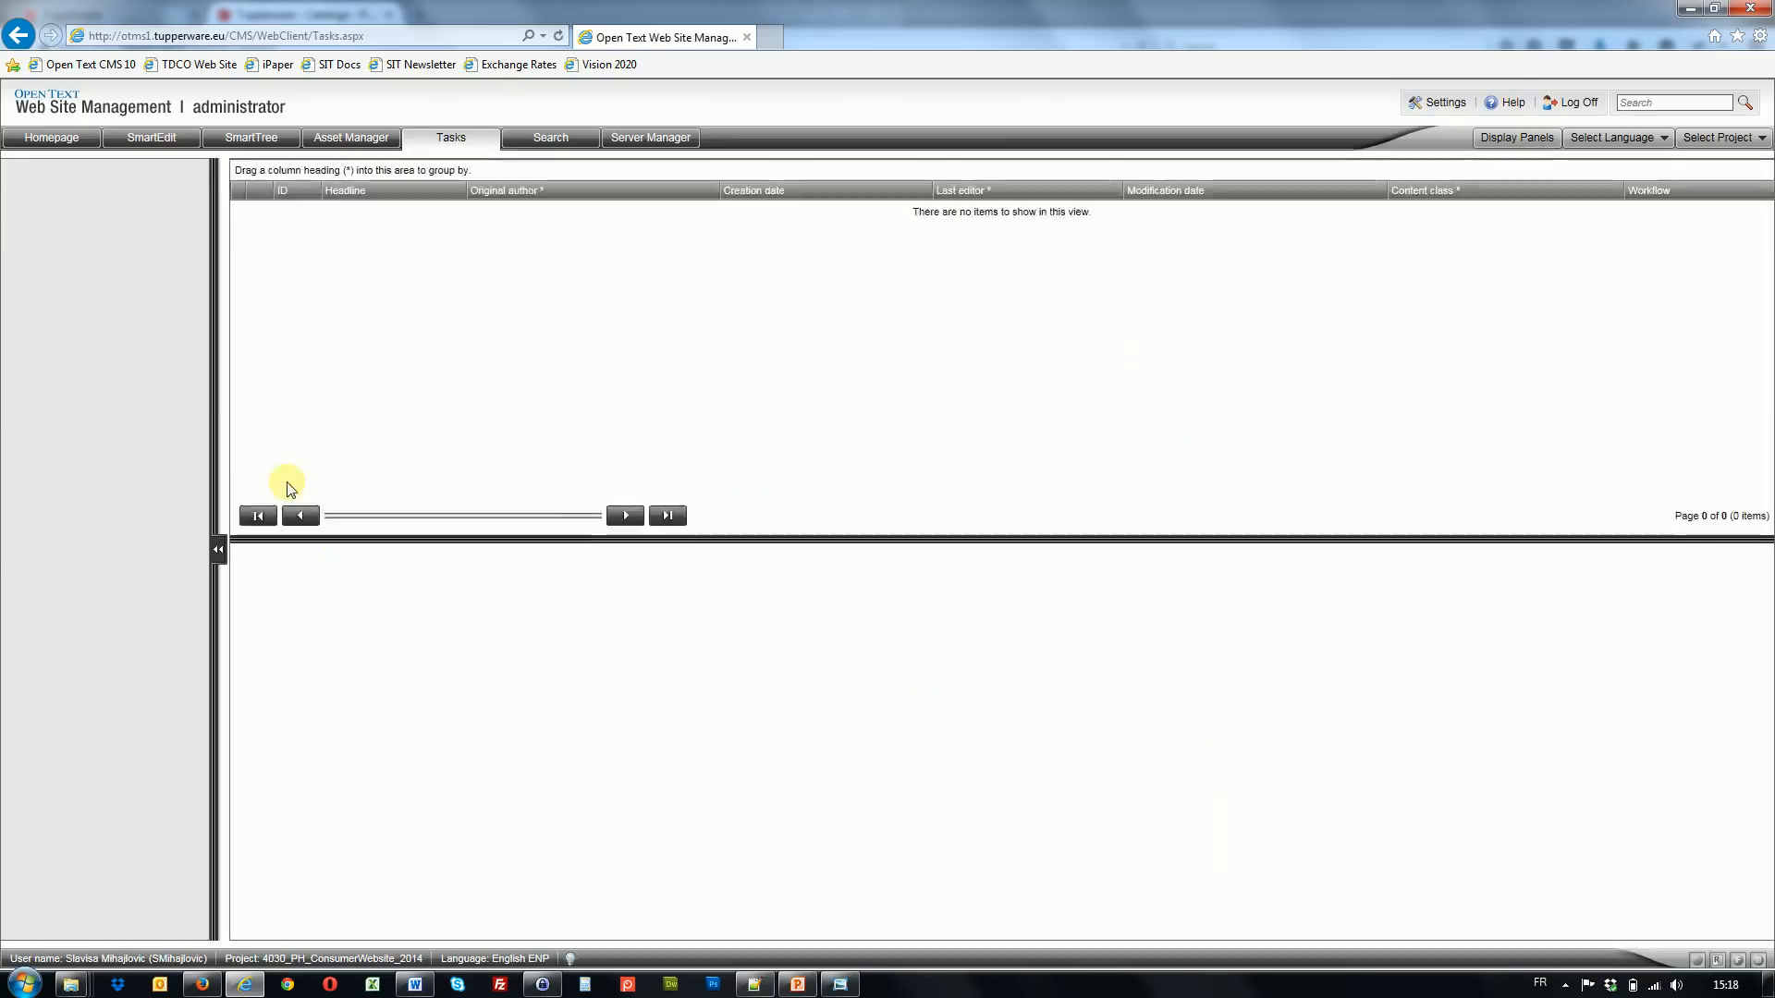
{"action": "left_click", "coordinate": [139, 210]}
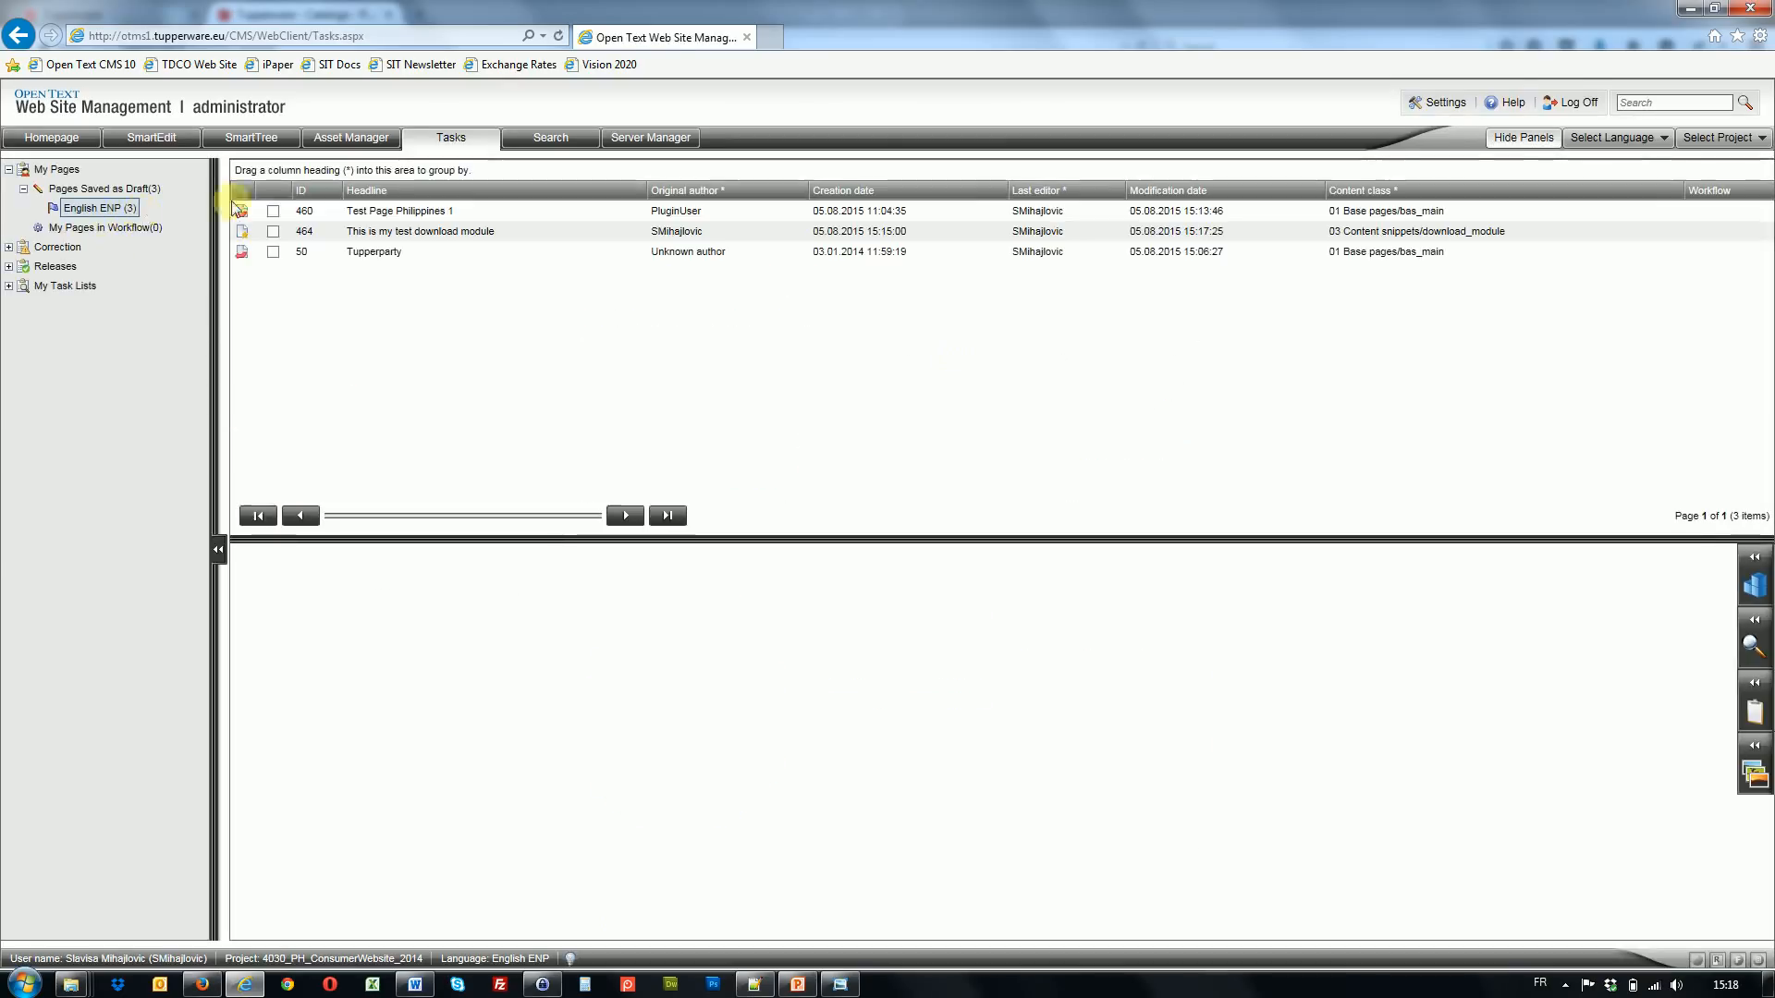
{"action": "left_click", "coordinate": [272, 211]}
{"action": "left_click", "coordinate": [273, 231]}
{"action": "left_click", "coordinate": [273, 251]}
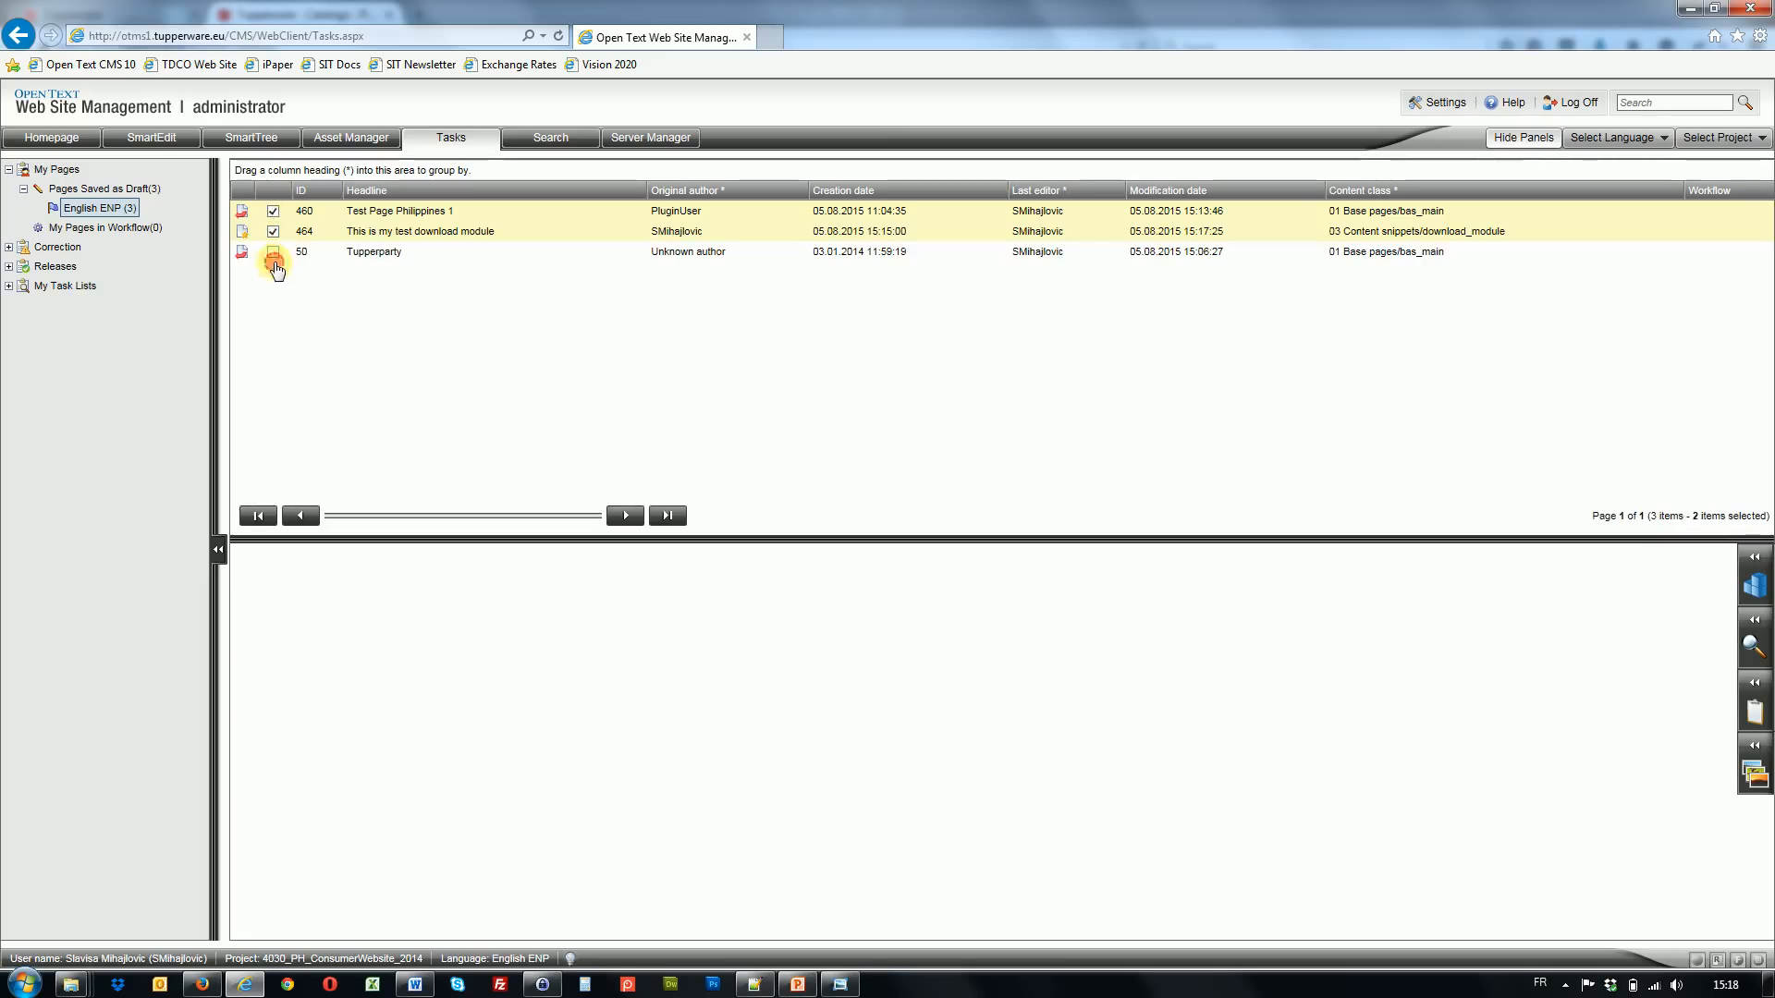
{"action": "right_click", "coordinate": [421, 233]}
{"action": "left_click", "coordinate": [463, 243]}
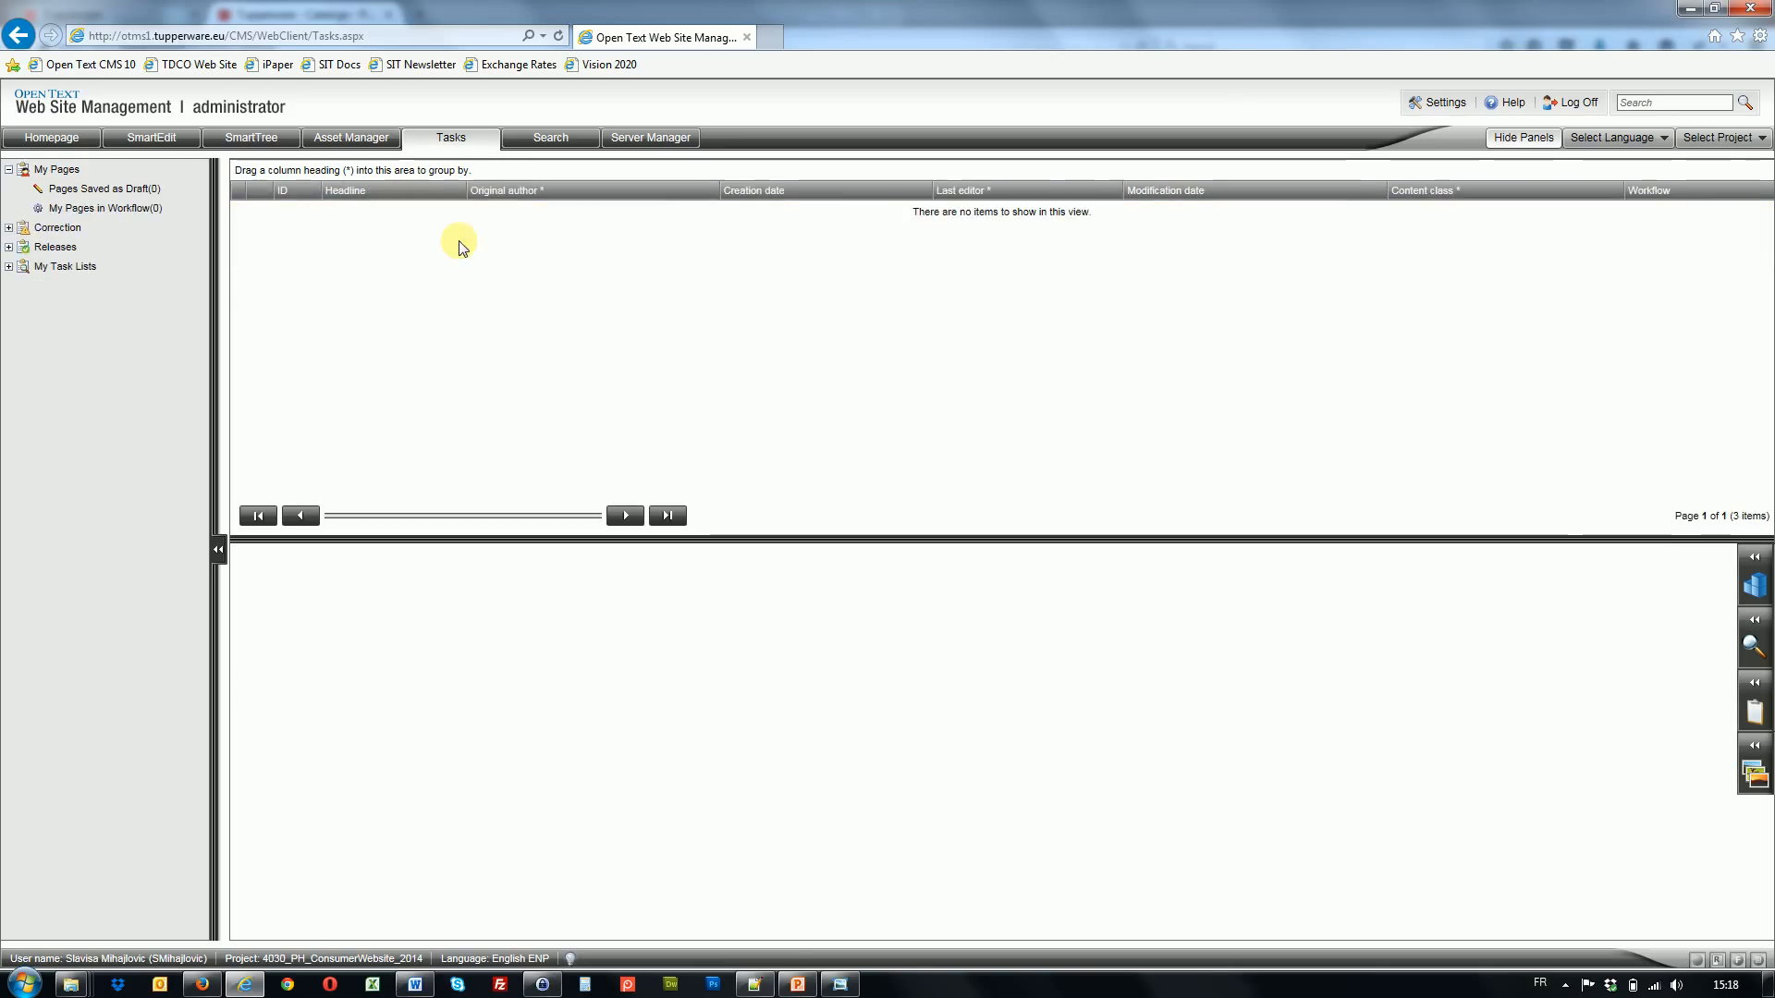
- Switch to PowerPoint with the VideoHeaders.pptx presentation at slide 6
{"action": "left_click", "coordinate": [795, 984]}
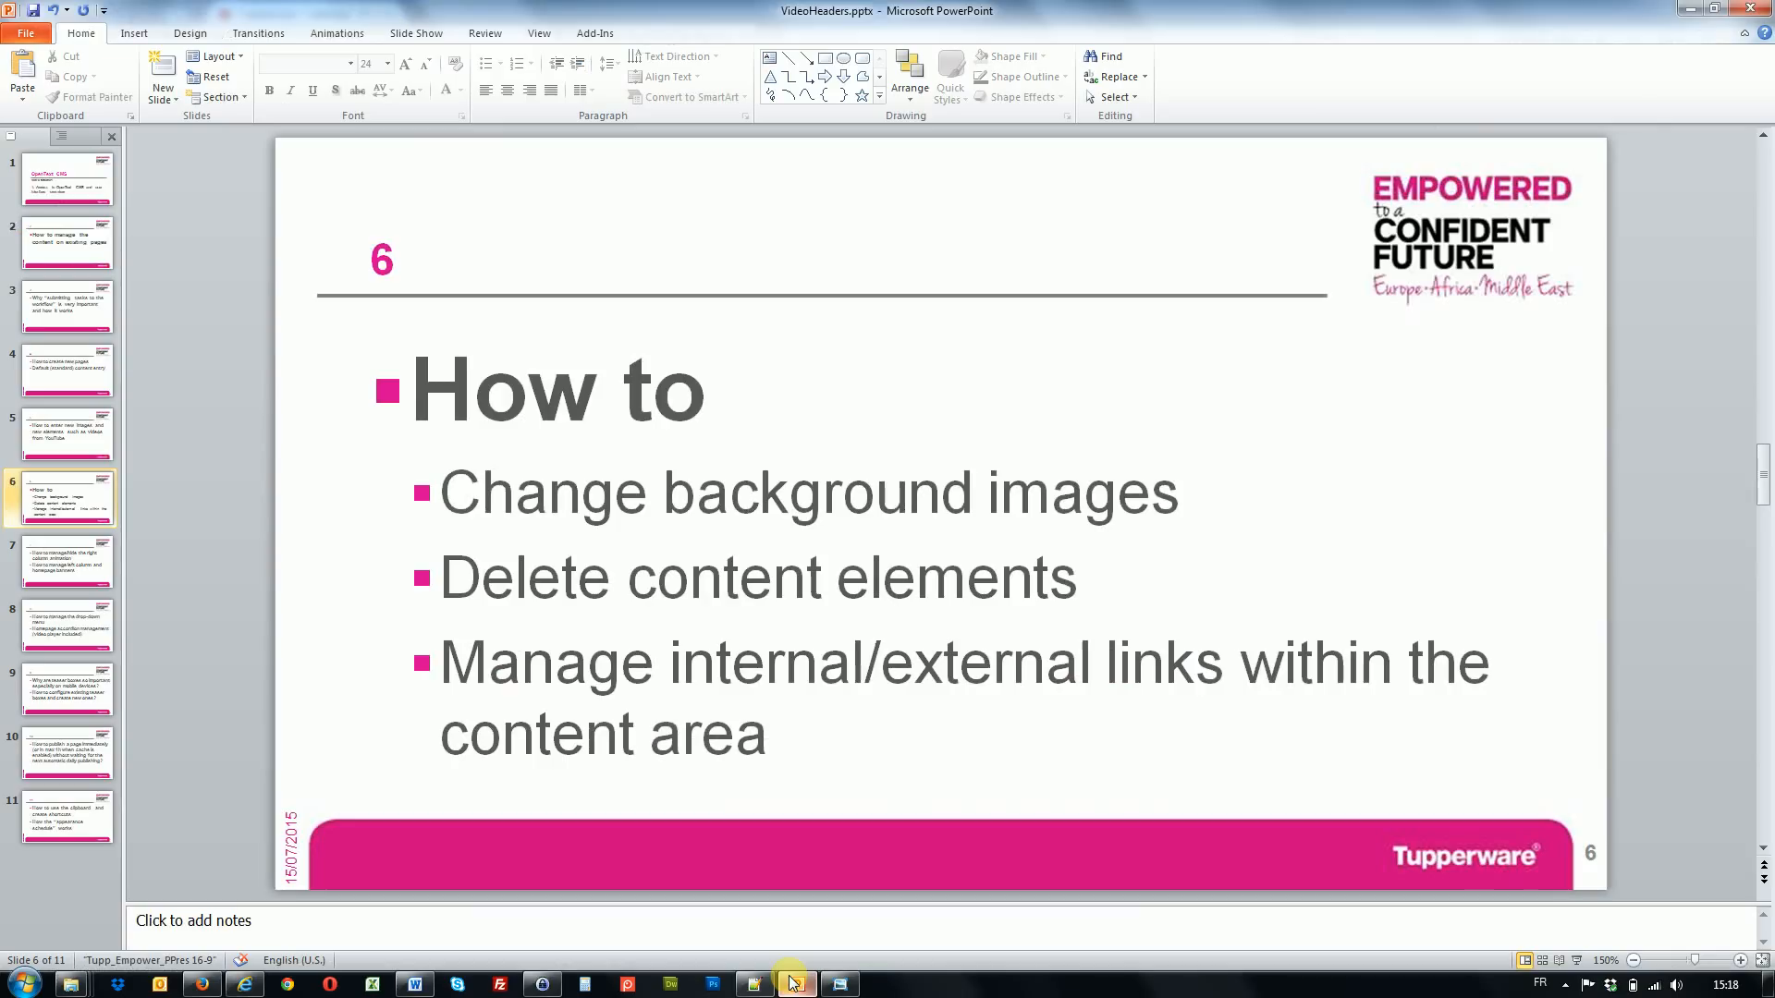